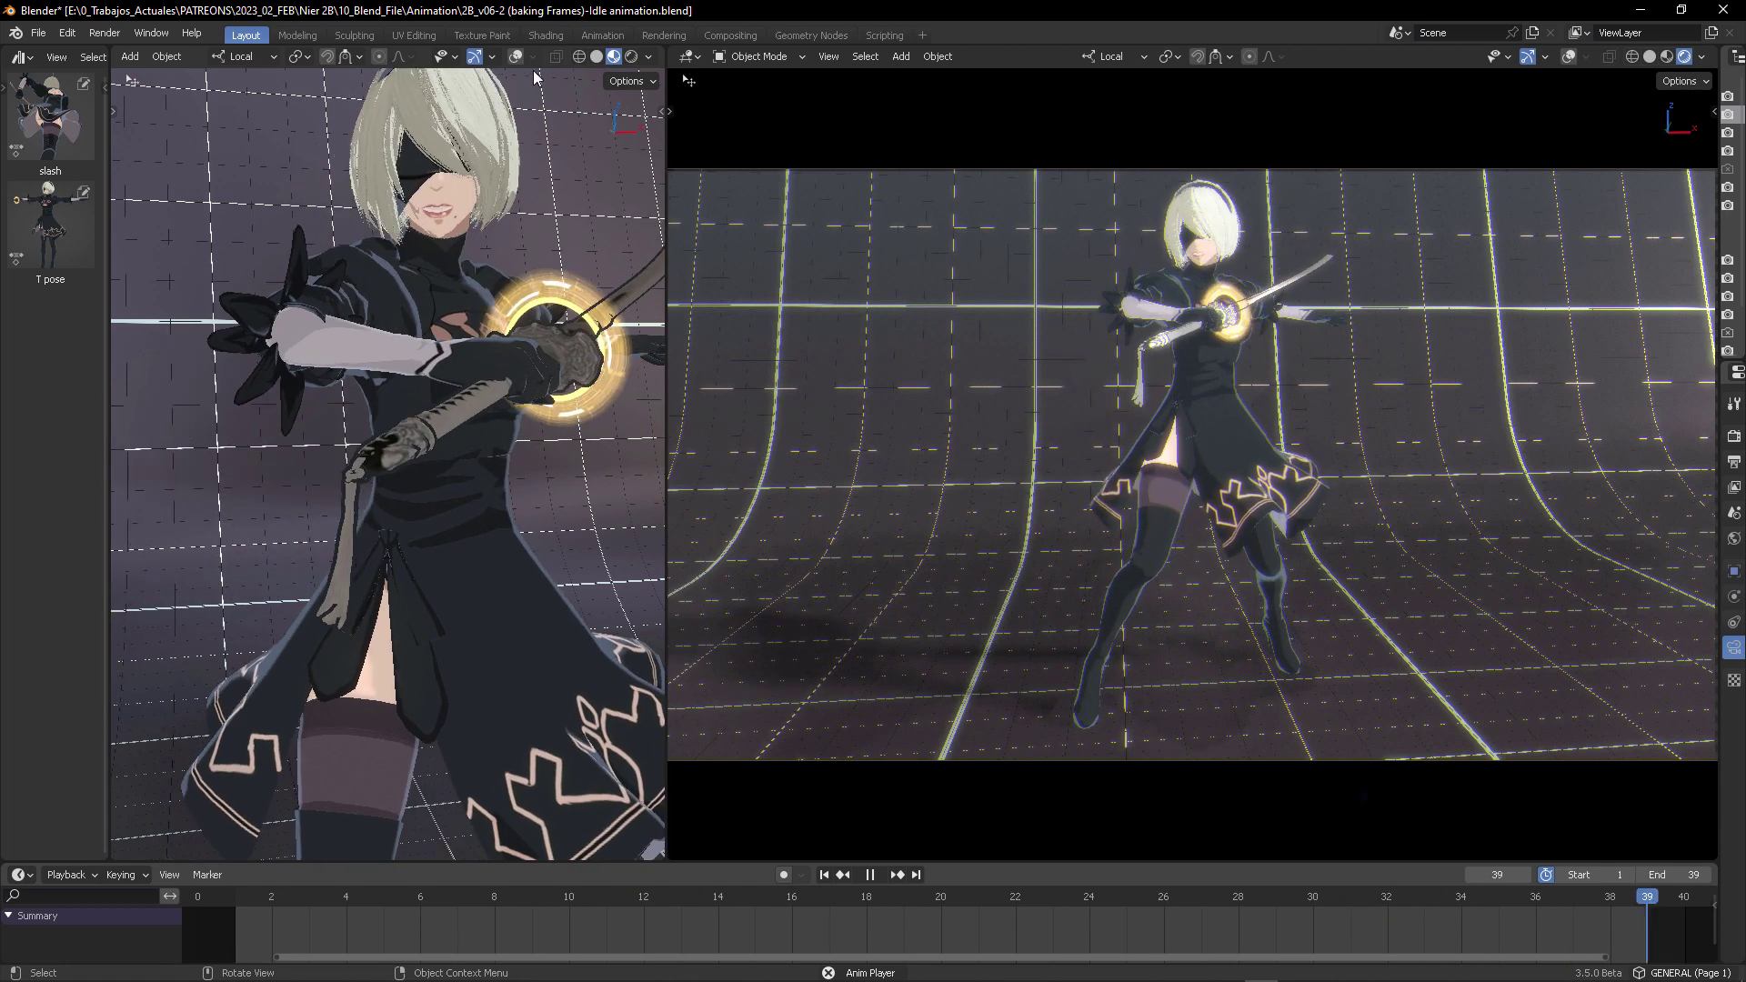
Switch the close-up viewport to Solid shading and then to Wireframe shading.
left_click(596, 57)
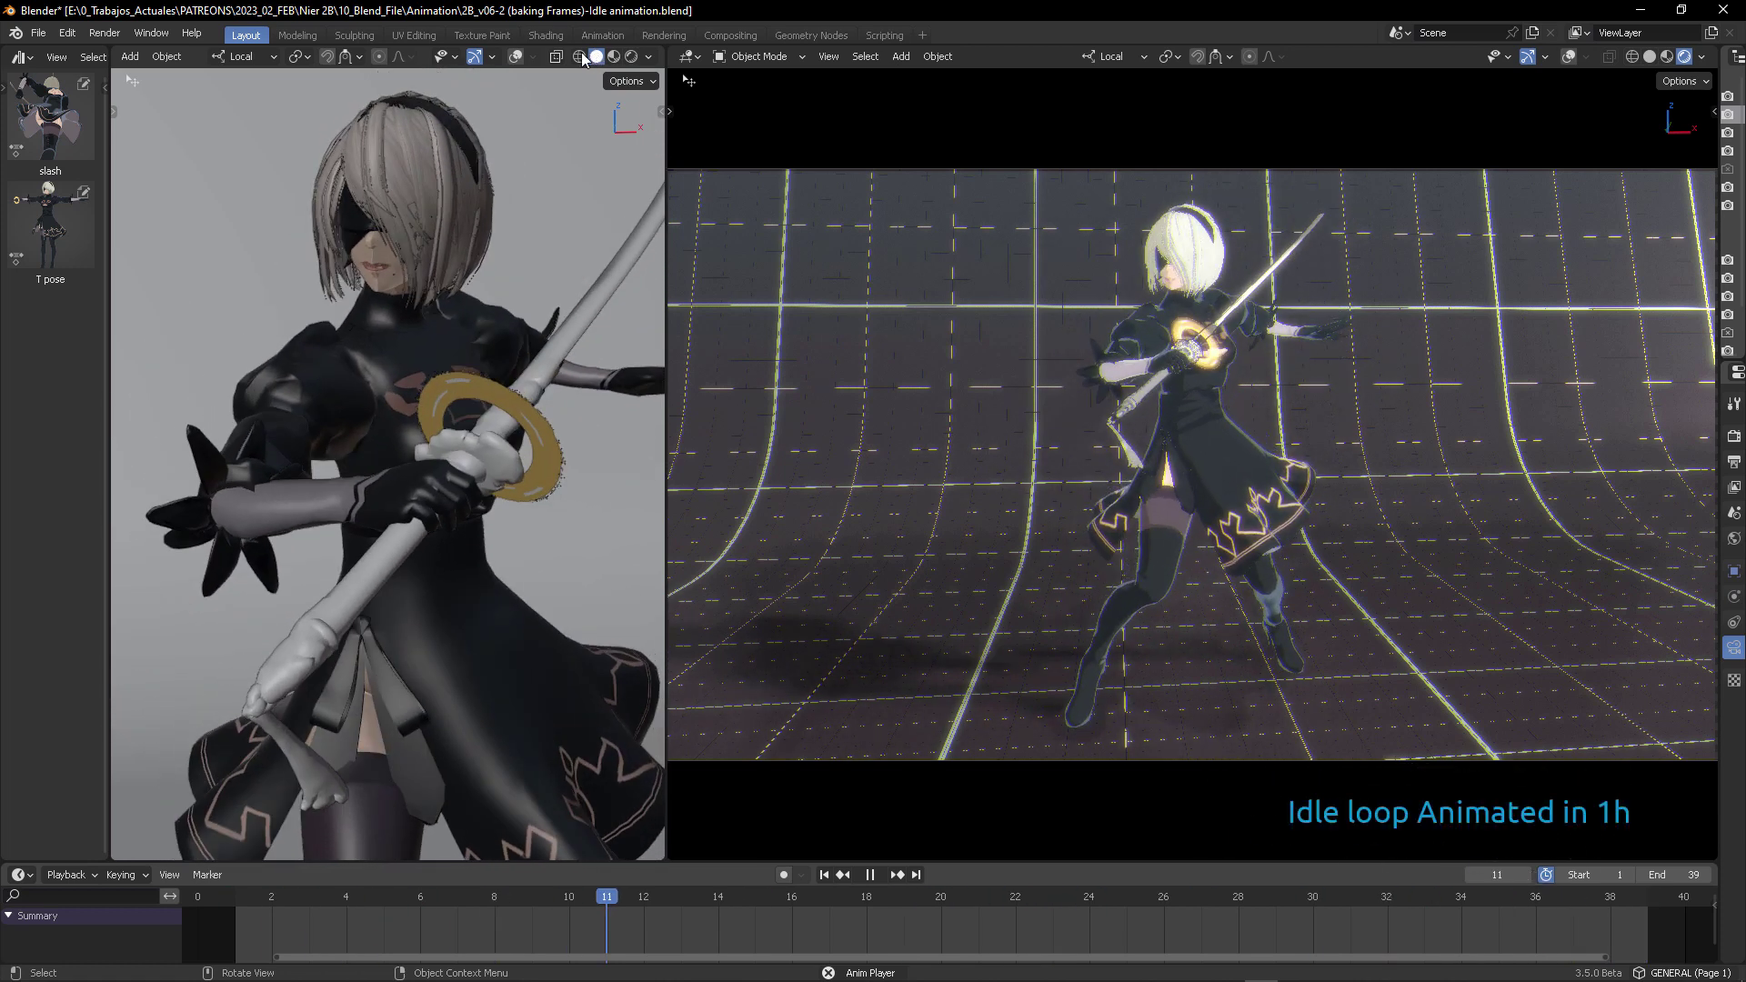
left_click(578, 57)
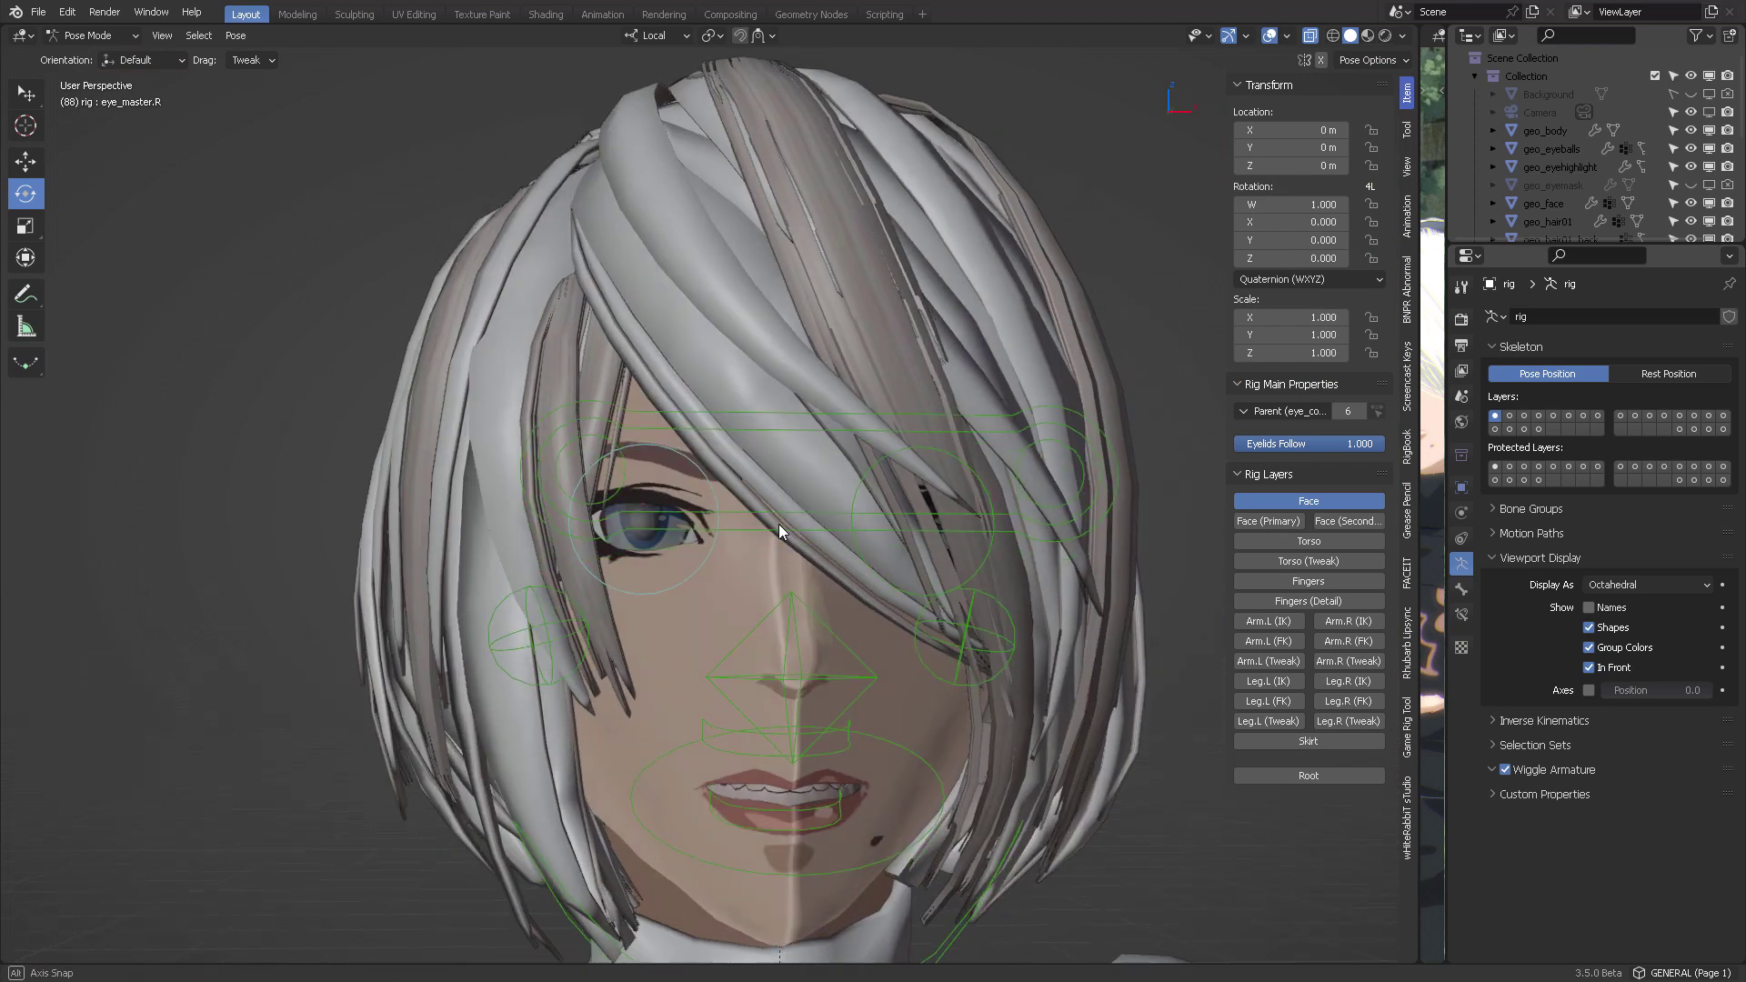
Select the jaw_master_mouth control around the mouth and reposition it to shape the mouth.
middle_click_drag(778, 532, 836, 600)
left_click(858, 566)
scroll(832, 582, "up", 1)
left_click_drag(780, 611, 783, 609)
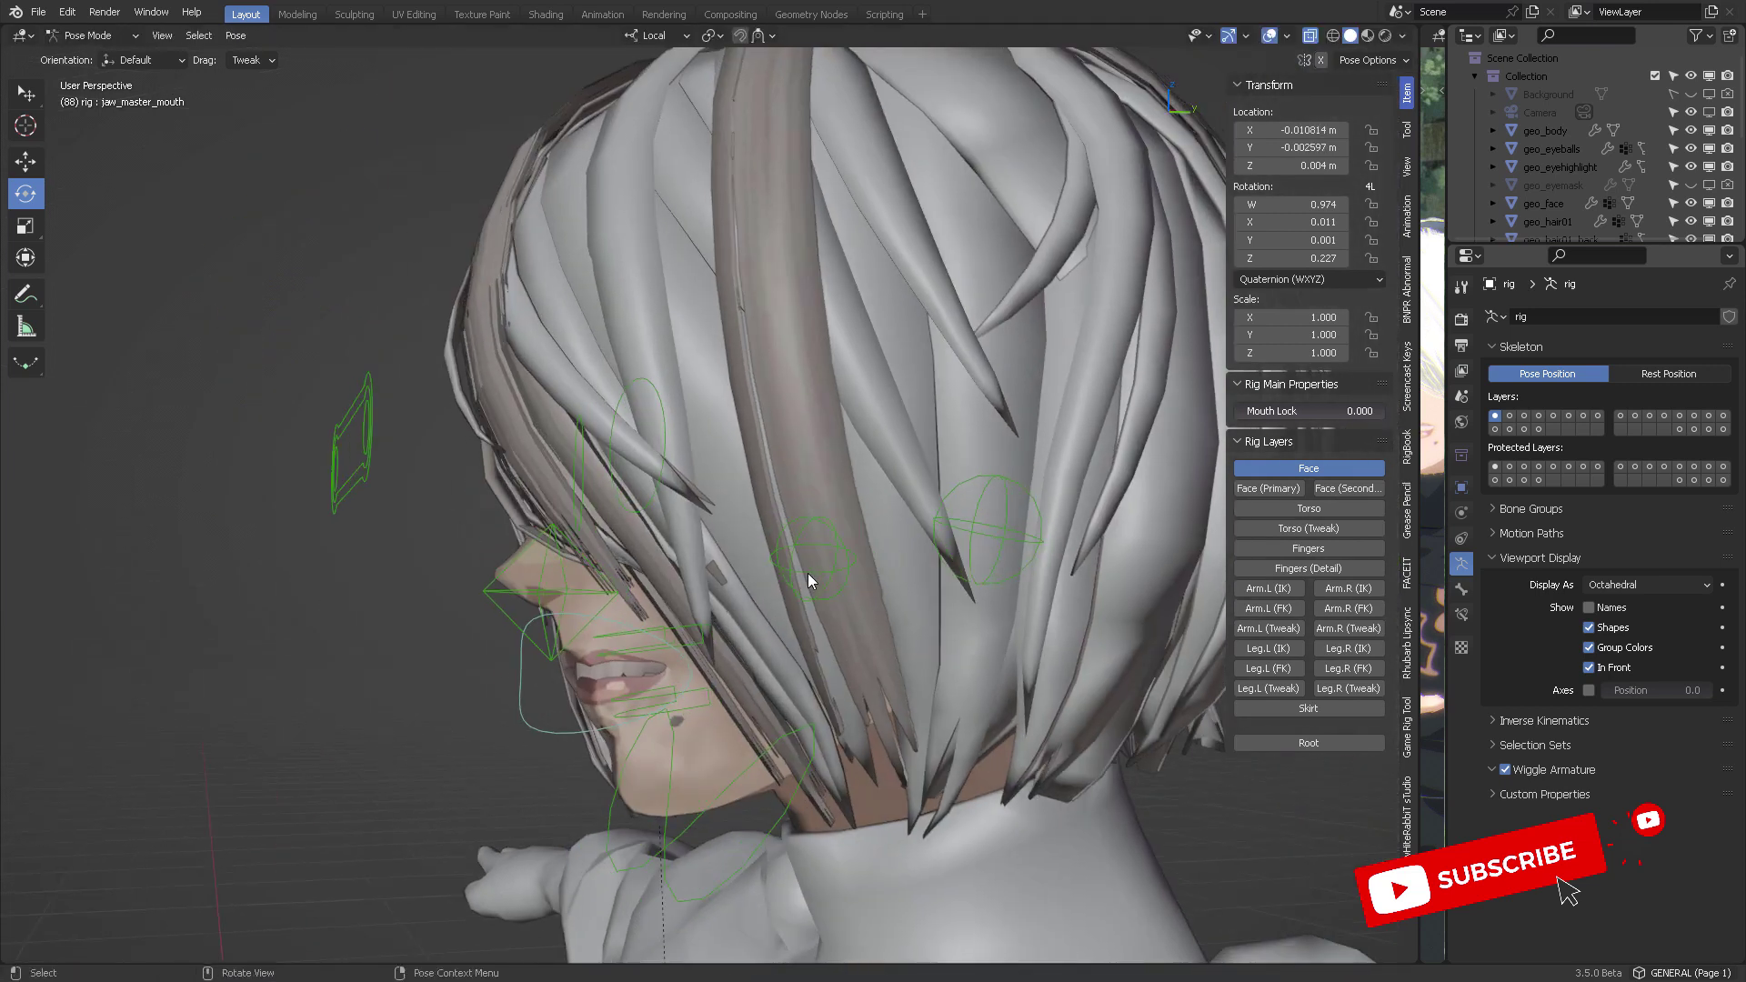
Open the mouth by rotating the jaw_master control from the side.
left_click(698, 808)
middle_click_drag(817, 457, 815, 422, "shift")
left_click_drag(779, 390, 689, 500, "shift")
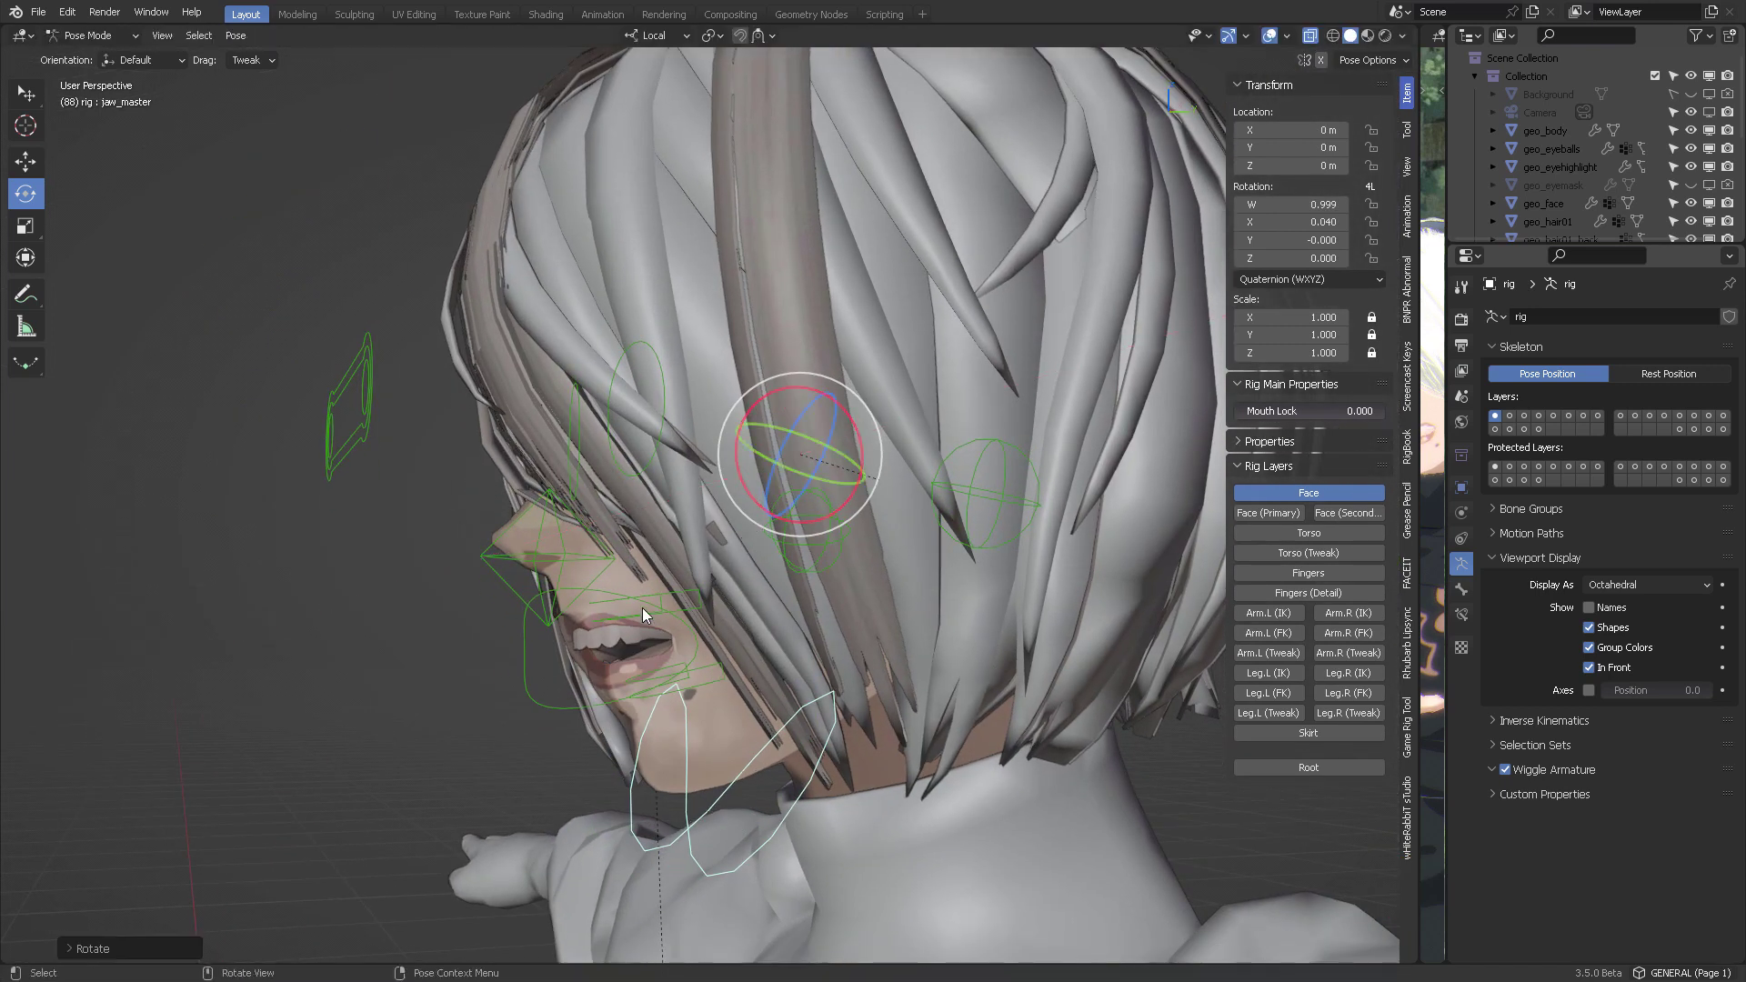
Select the upper teeth control teeth.T and set the viewport to Solid shading.
left_click(634, 522)
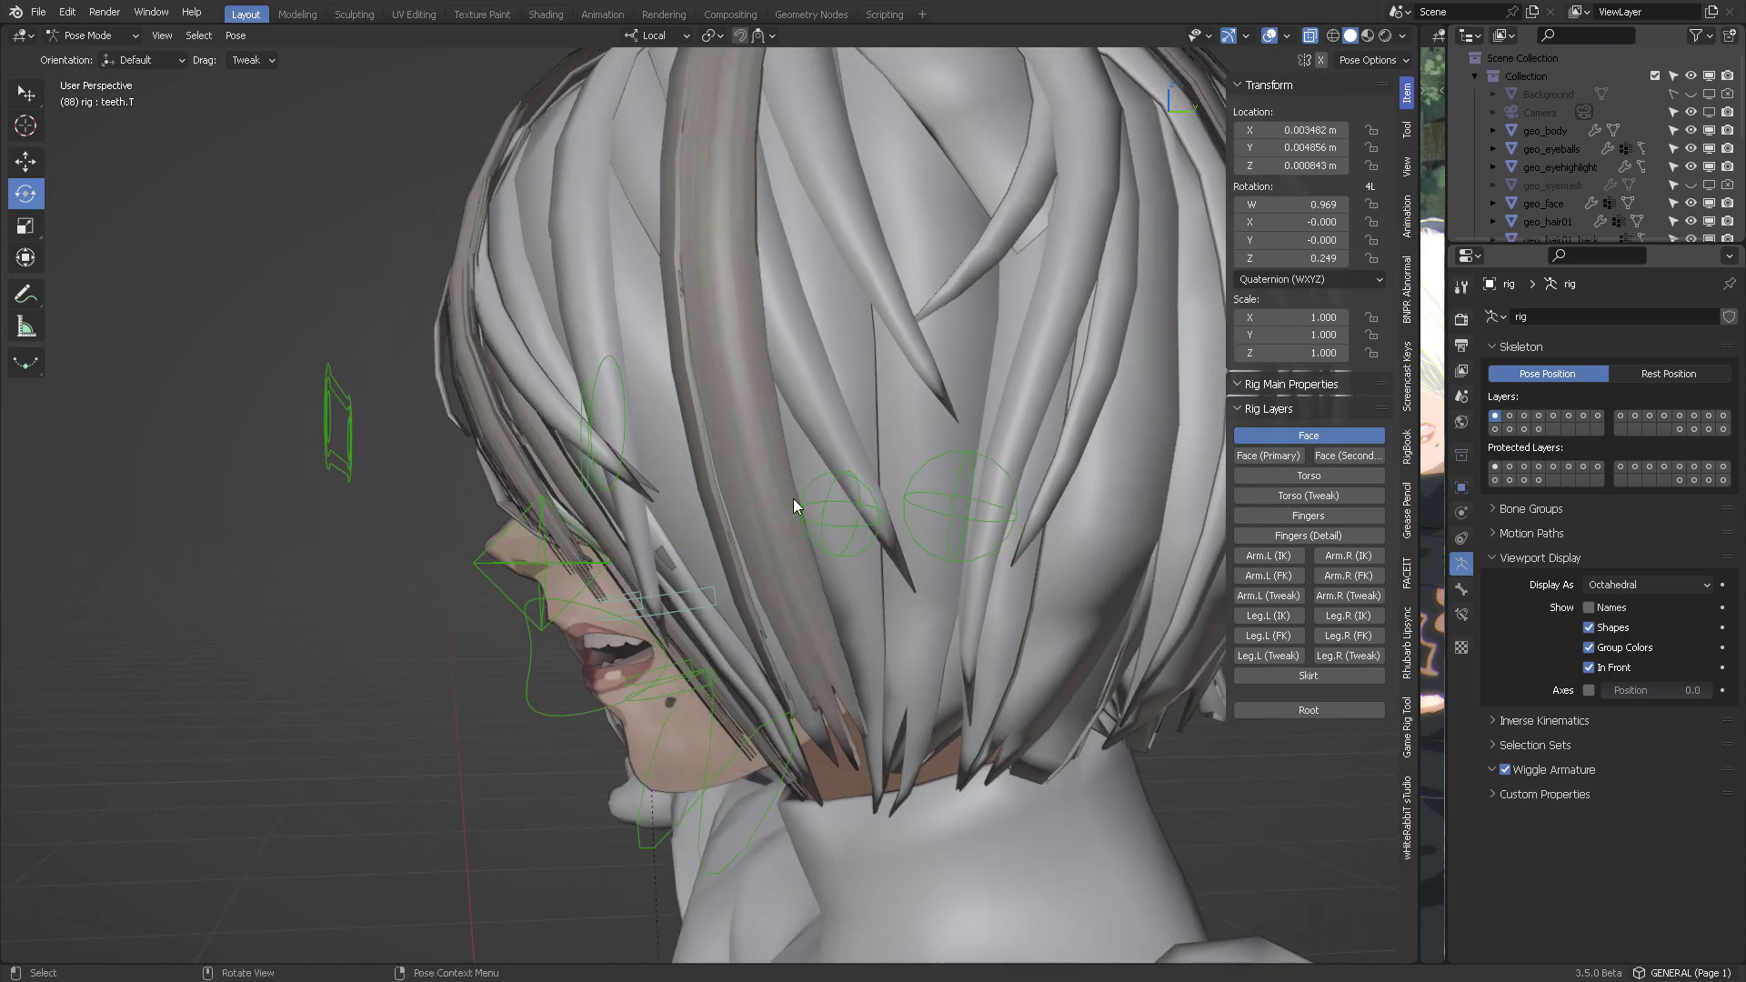
key("z")
left_click(773, 547)
left_click(1350, 36)
mouse_move(772, 542)
middle_mouse_down()
mouse_move(947, 515)
mouse_move(784, 538)
mouse_move(865, 509)
middle_mouse_up()
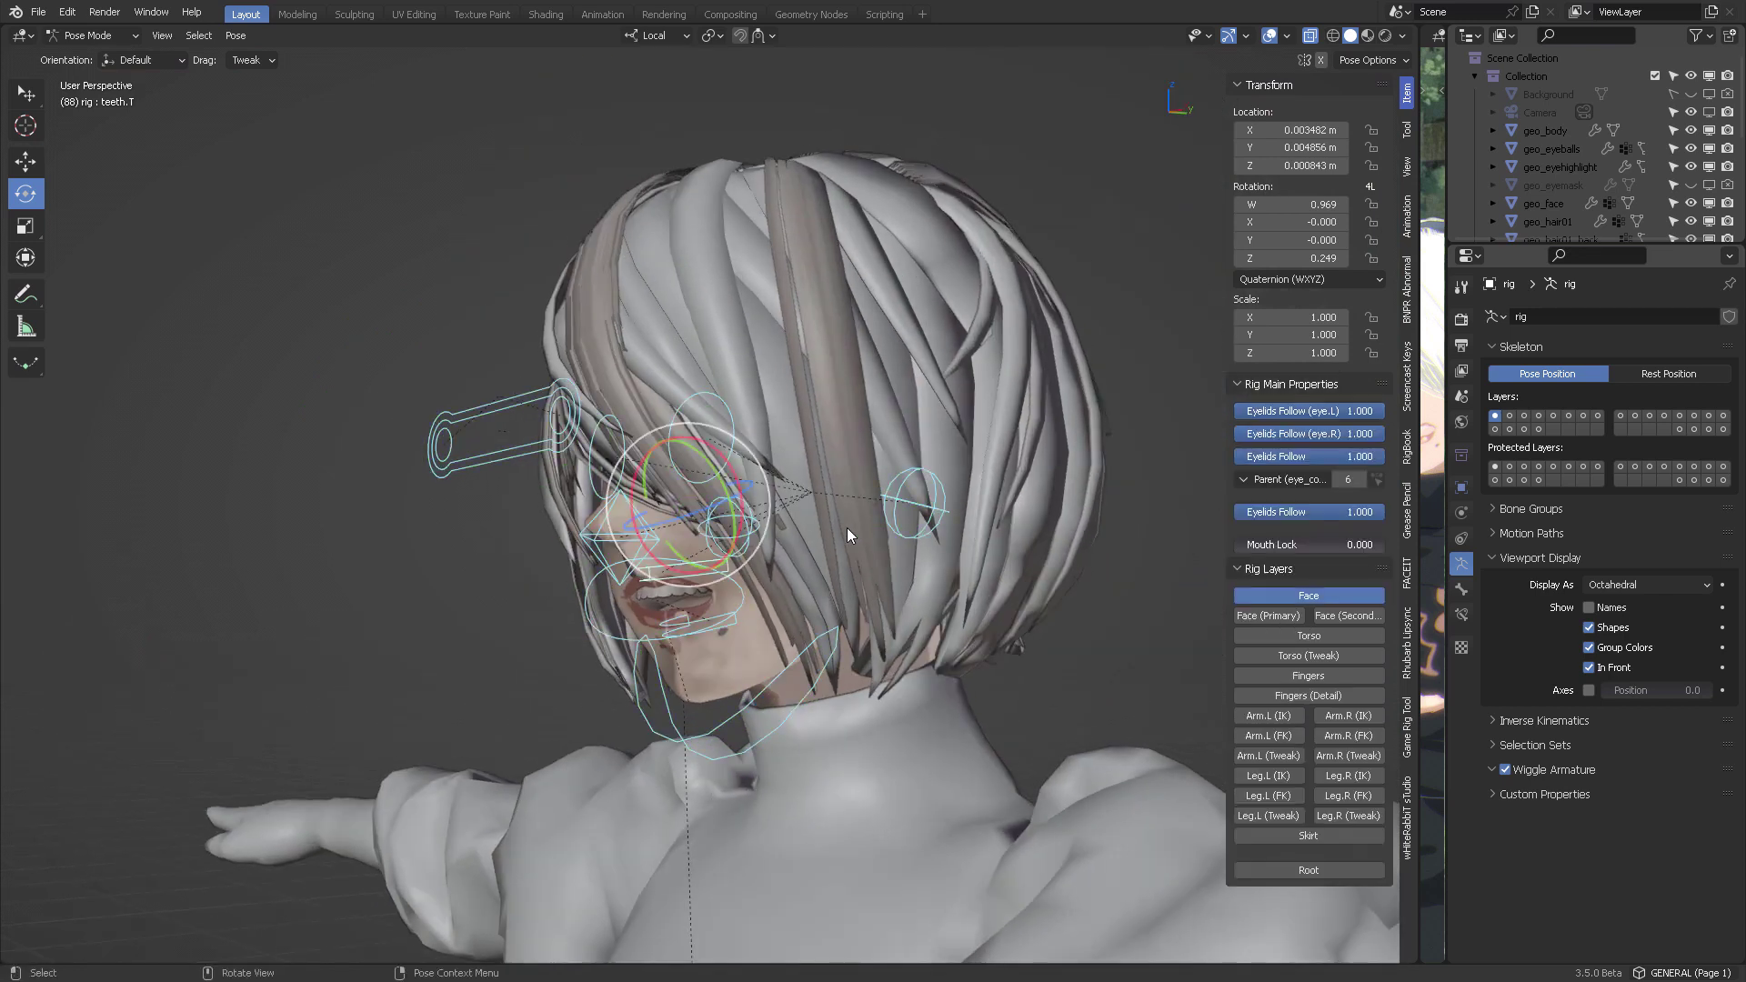
Zoom in on the face and move the control near the mouth.
scroll(848, 528, "up", 8)
left_click(680, 675)
key("g")
left_click(787, 664)
middle_click_drag(788, 663, 1033, 456)
Move the left mouth-corner control lip_end.L.001 and transfer its pose with the pose copy and paste commands.
left_click(921, 366)
middle_click_drag(921, 366, 905, 430)
left_click(866, 542)
middle_click_drag(865, 542, 949, 653)
left_click(793, 628)
key("g")
left_click(986, 655)
right_click(891, 589)
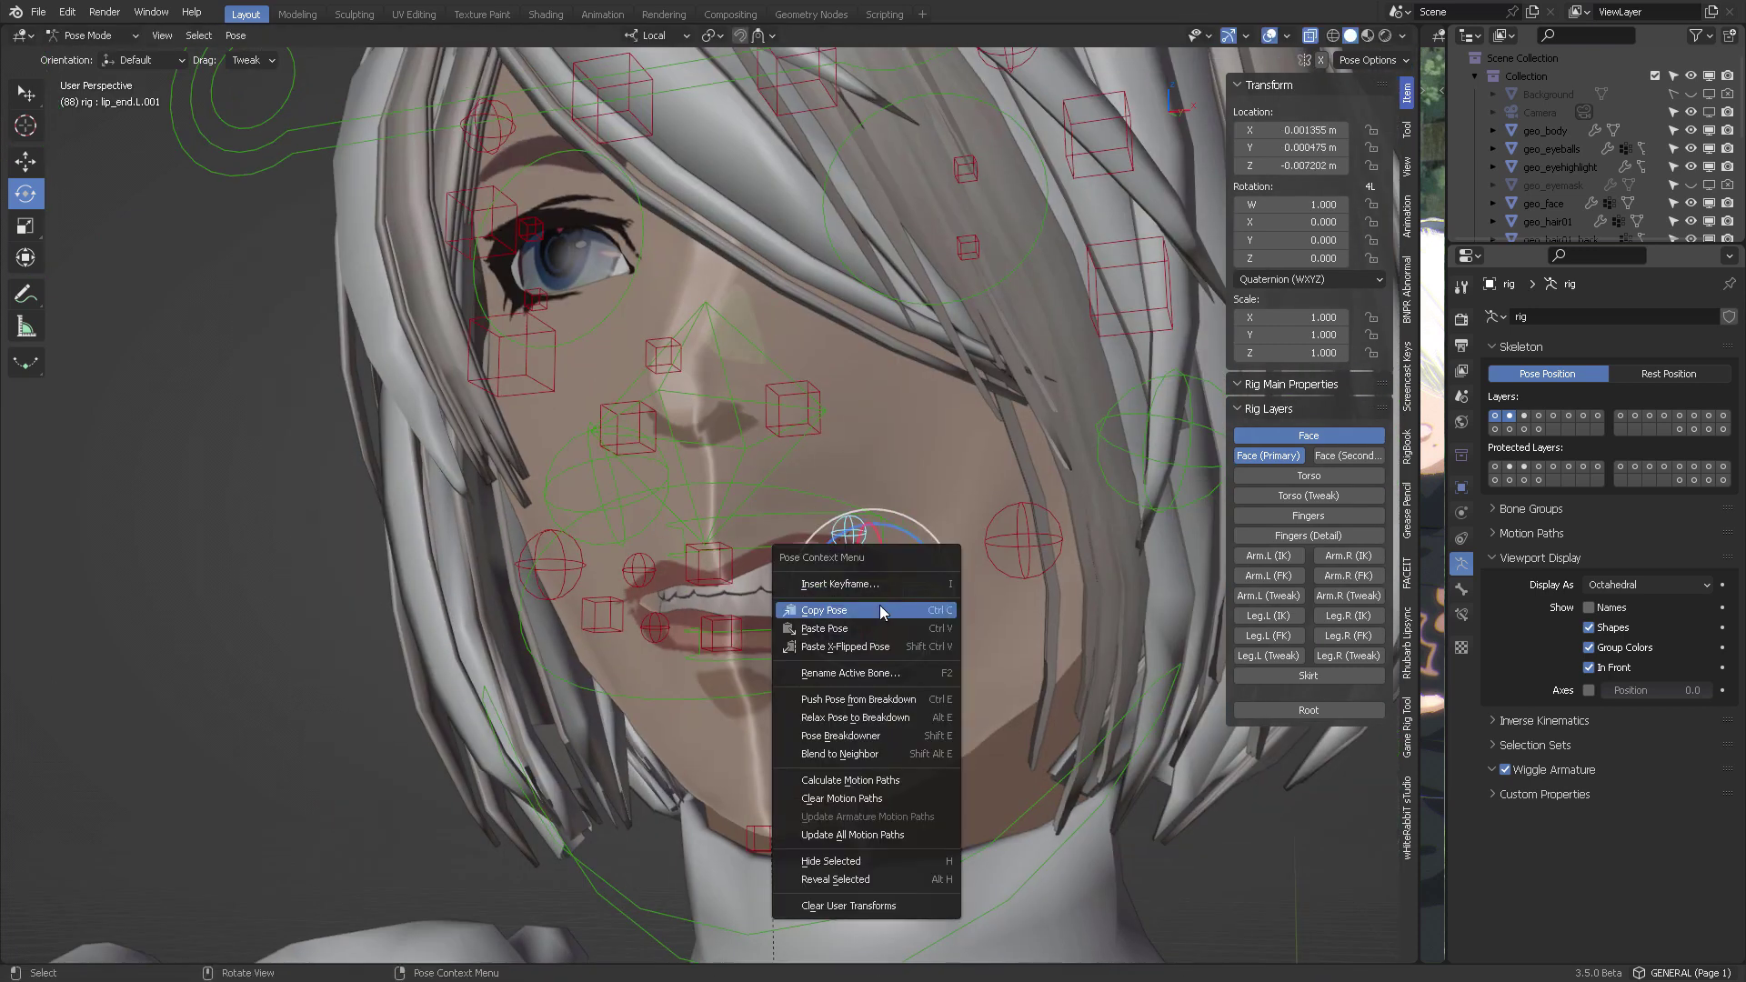
left_click(888, 627)
Select the next lip control and move it along the Y axis.
left_click(760, 578)
key("g")
key("z")
key("z")
right_click(784, 525)
key("g")
key("y")
key("y")
middle_click_drag(784, 526, 888, 506)
Move two more mouth controls, the second one along its Y axis, to spread the lips.
left_click(699, 596)
key("g")
left_click(678, 618)
left_click(834, 425)
key("g")
key("y")
left_click(755, 482)
Copy the mouth pose and paste it X-flipped onto the opposite side of the face.
key("ctrl+c")
key("ctrl+shift+v")
middle_click_drag(1030, 608, 791, 593)
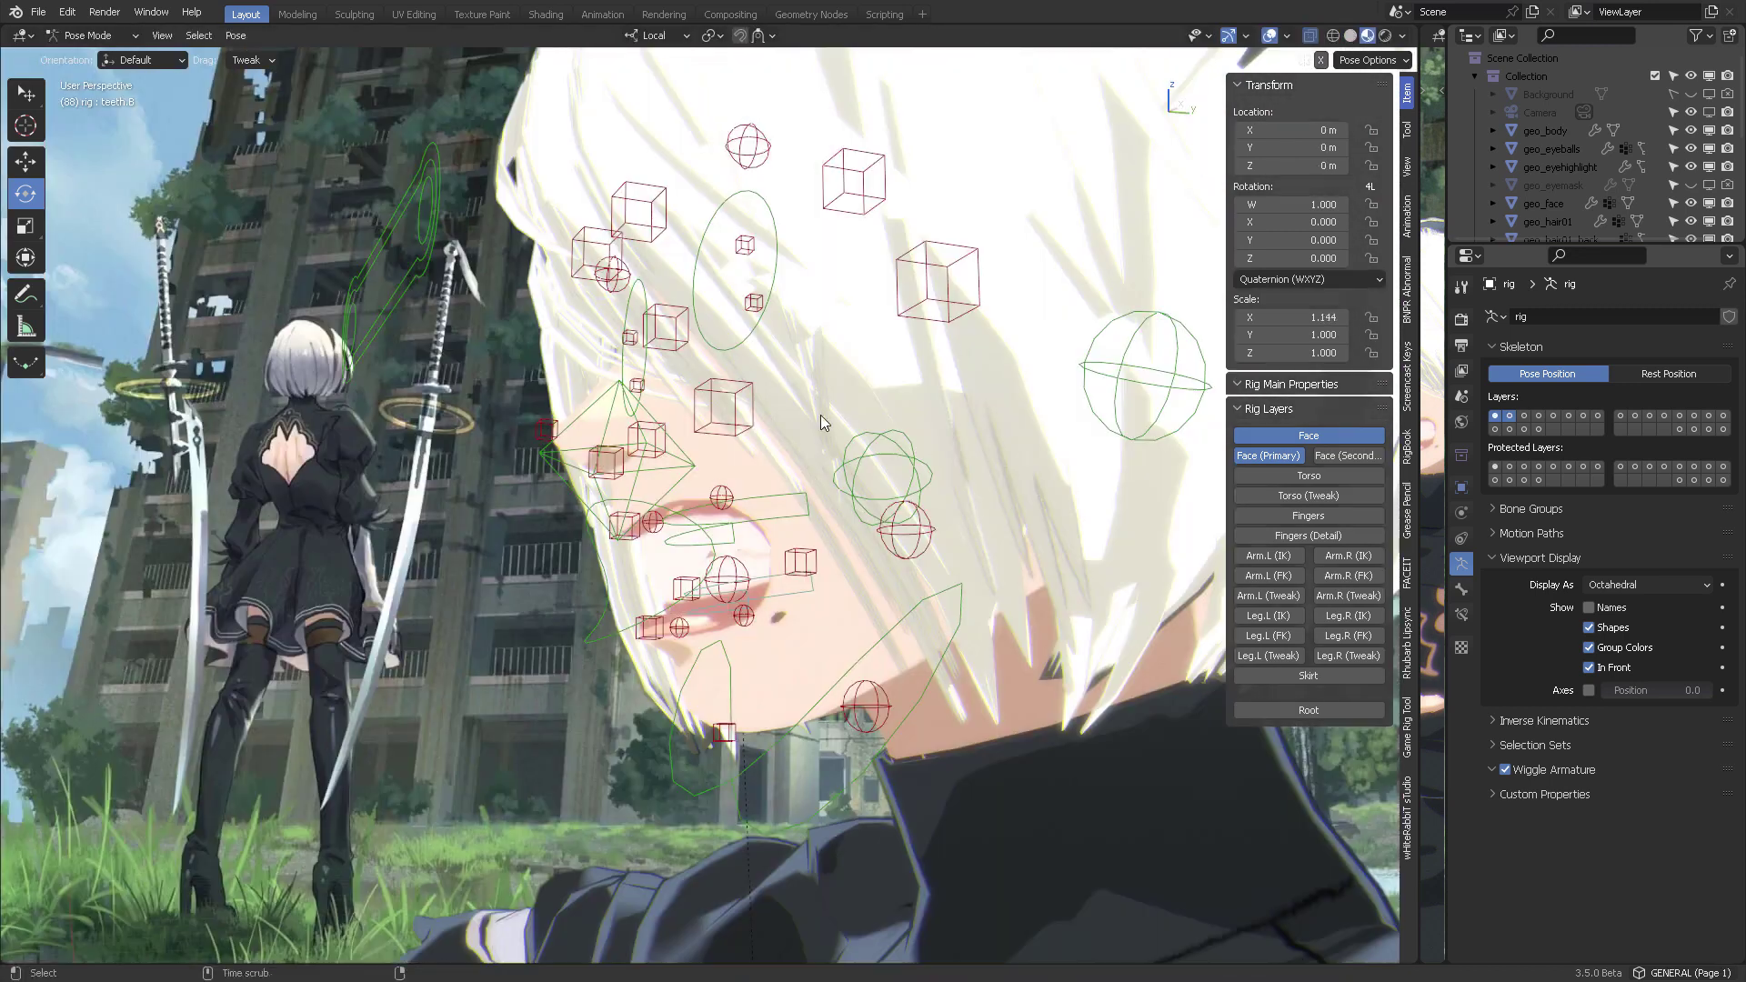
Lower the right brow's controls, starting with brow.T.R.002 along its local Y axis.
middle_click_drag(820, 415, 682, 177)
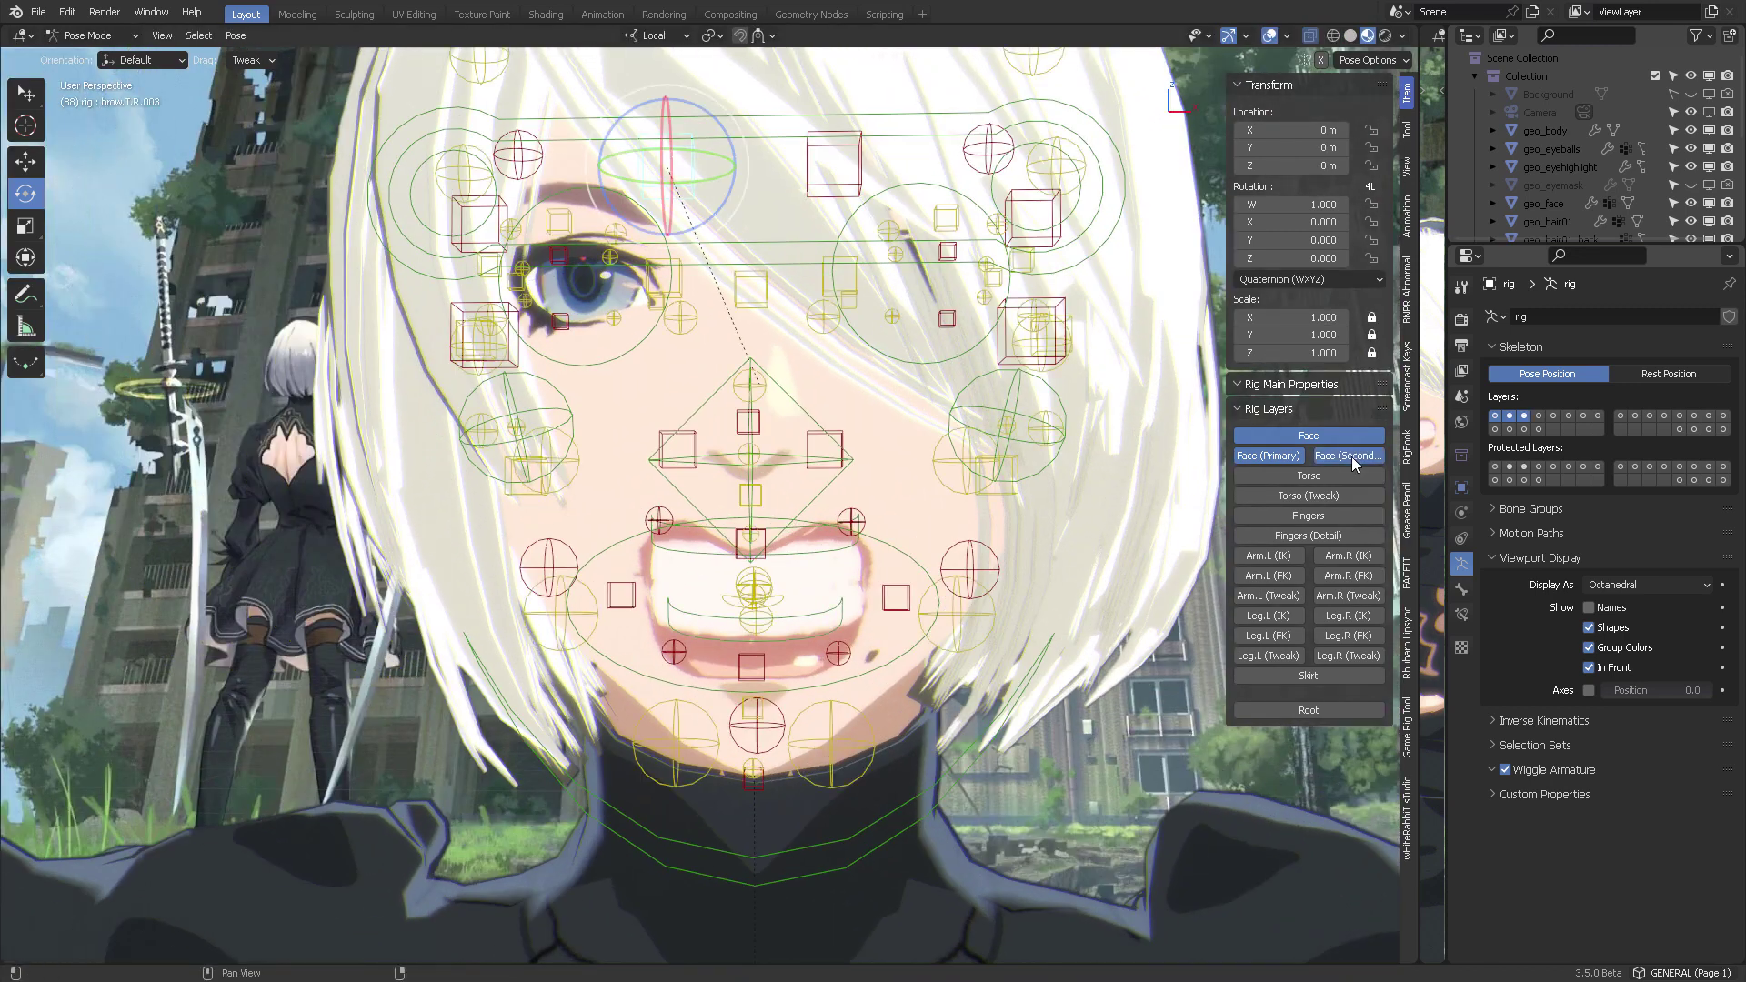
middle_click_drag(809, 320, 710, 282)
right_click(712, 296)
key("z")
scroll(740, 300, "up", 3)
left_click(473, 172)
key("g")
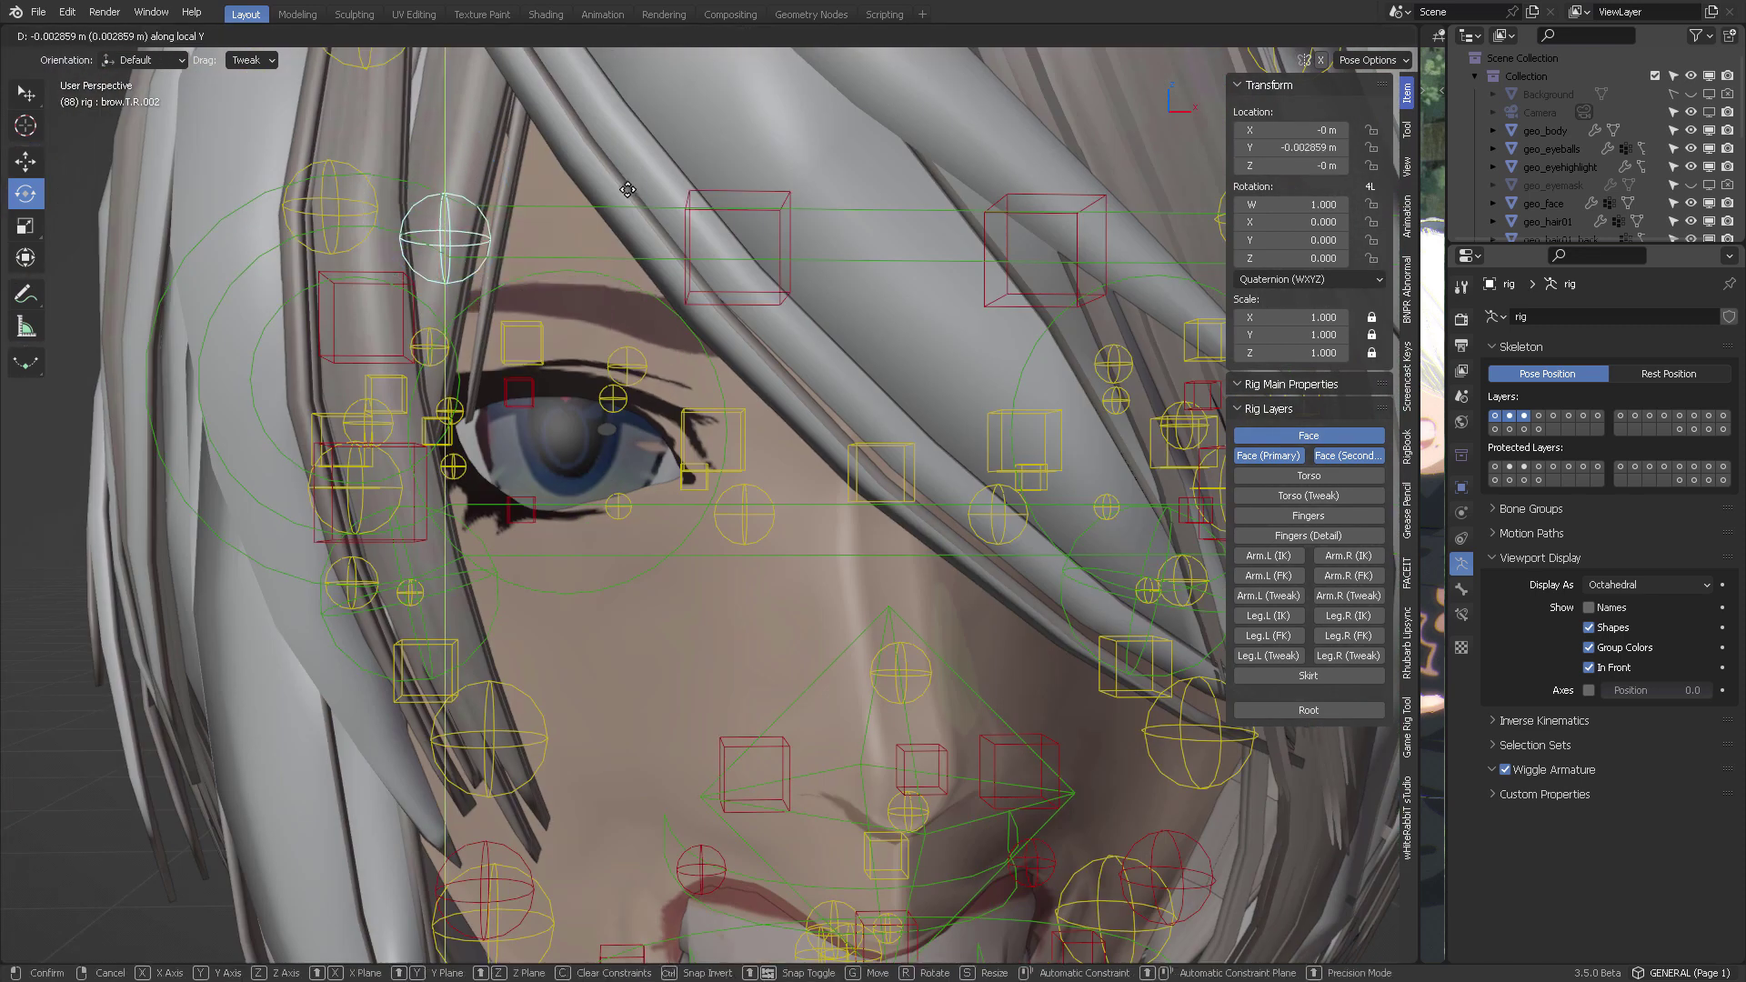
key("Escape")
left_click(750, 194)
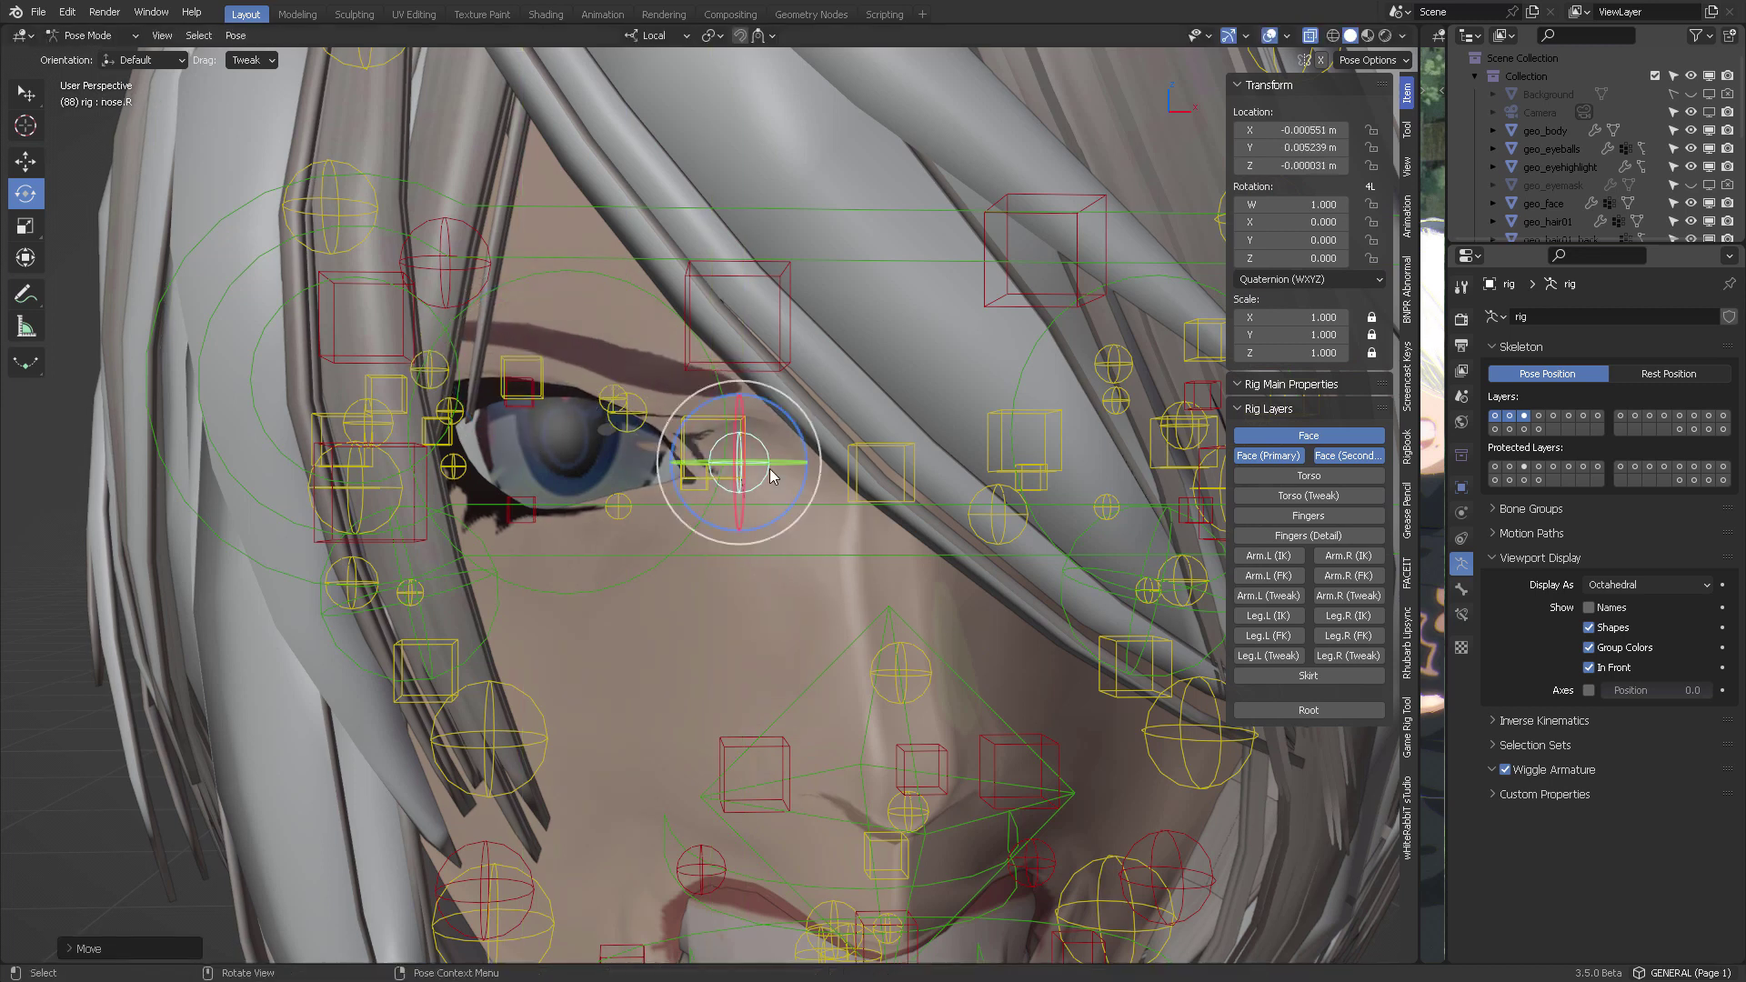
Reposition the nose.R control between the right eye and the nose, along with its neighbouring control.
left_click(793, 444)
scroll(793, 444, "down", 2)
middle_click_drag(793, 444, 691, 391)
key("g")
left_click(625, 407)
Adjust the controls above the right eye, moving brow.B.R.004 along its Y axis.
scroll(624, 407, "up", 5)
left_click(581, 388)
scroll(581, 388, "down", 4)
left_click(516, 407)
key("g")
left_click(636, 391)
key("g")
left_click(636, 391)
key("g")
key("y")
left_click(637, 391)
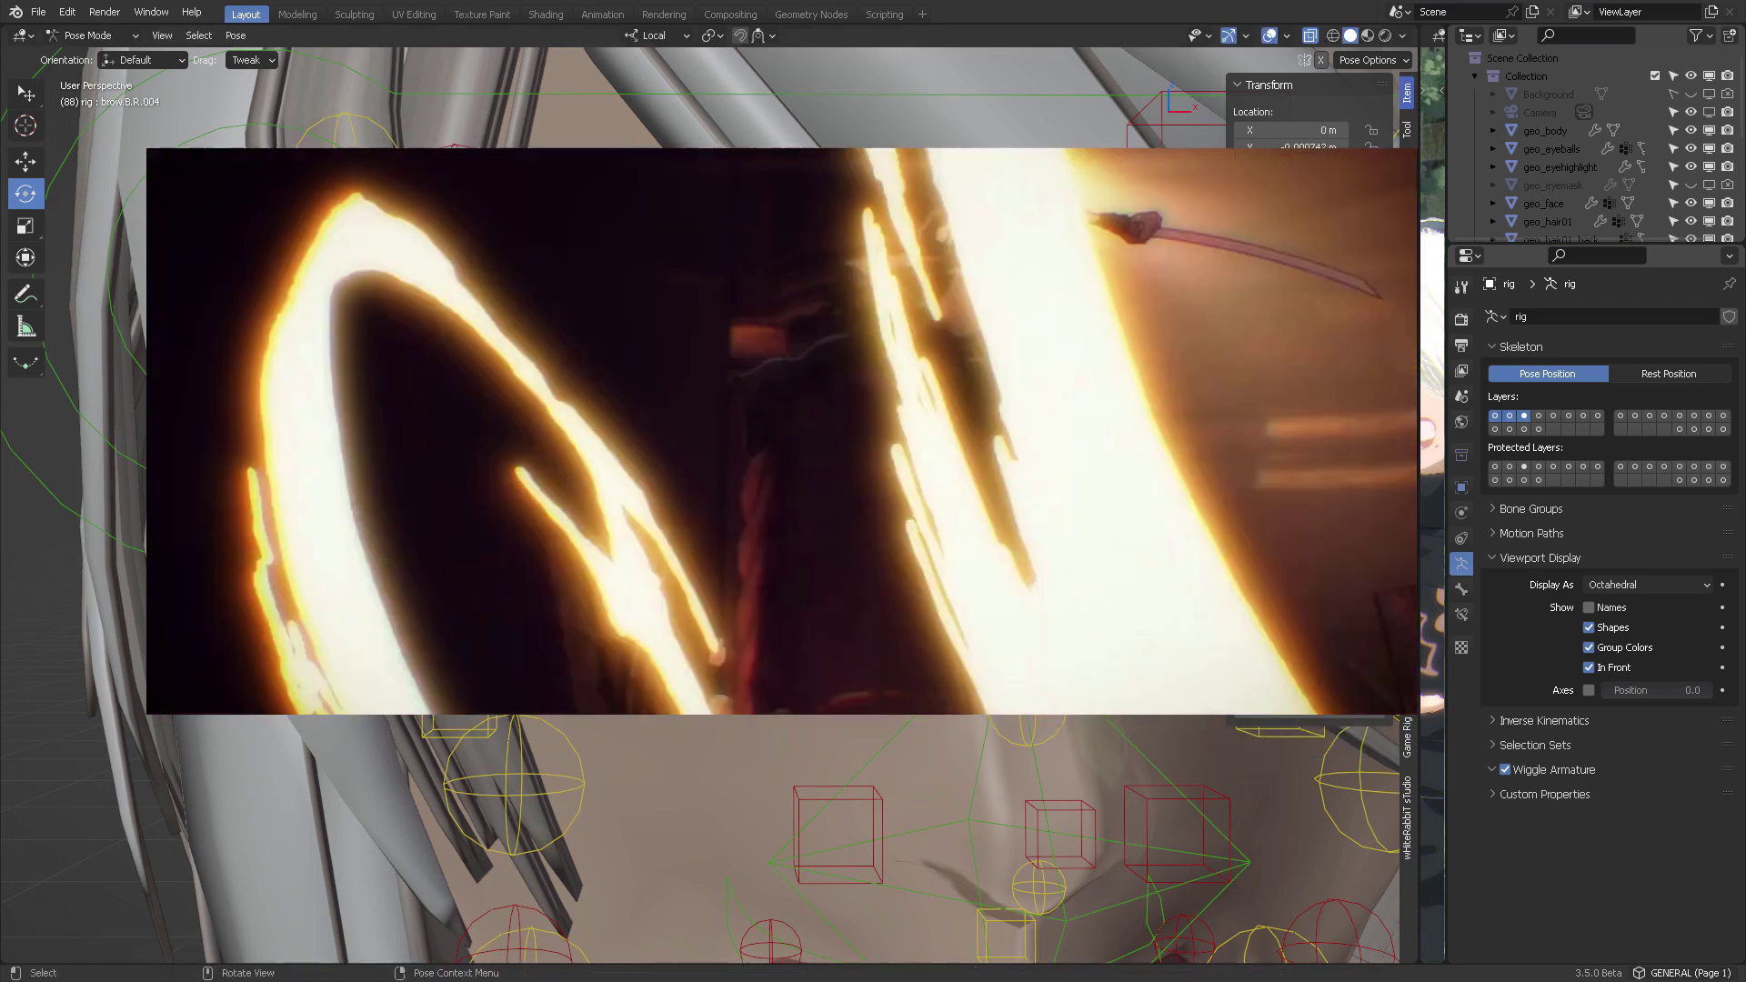
Rotate the right eye's eye_master.R control and scale it to 1.221.
left_click(637, 391)
key("r")
left_click(701, 470)
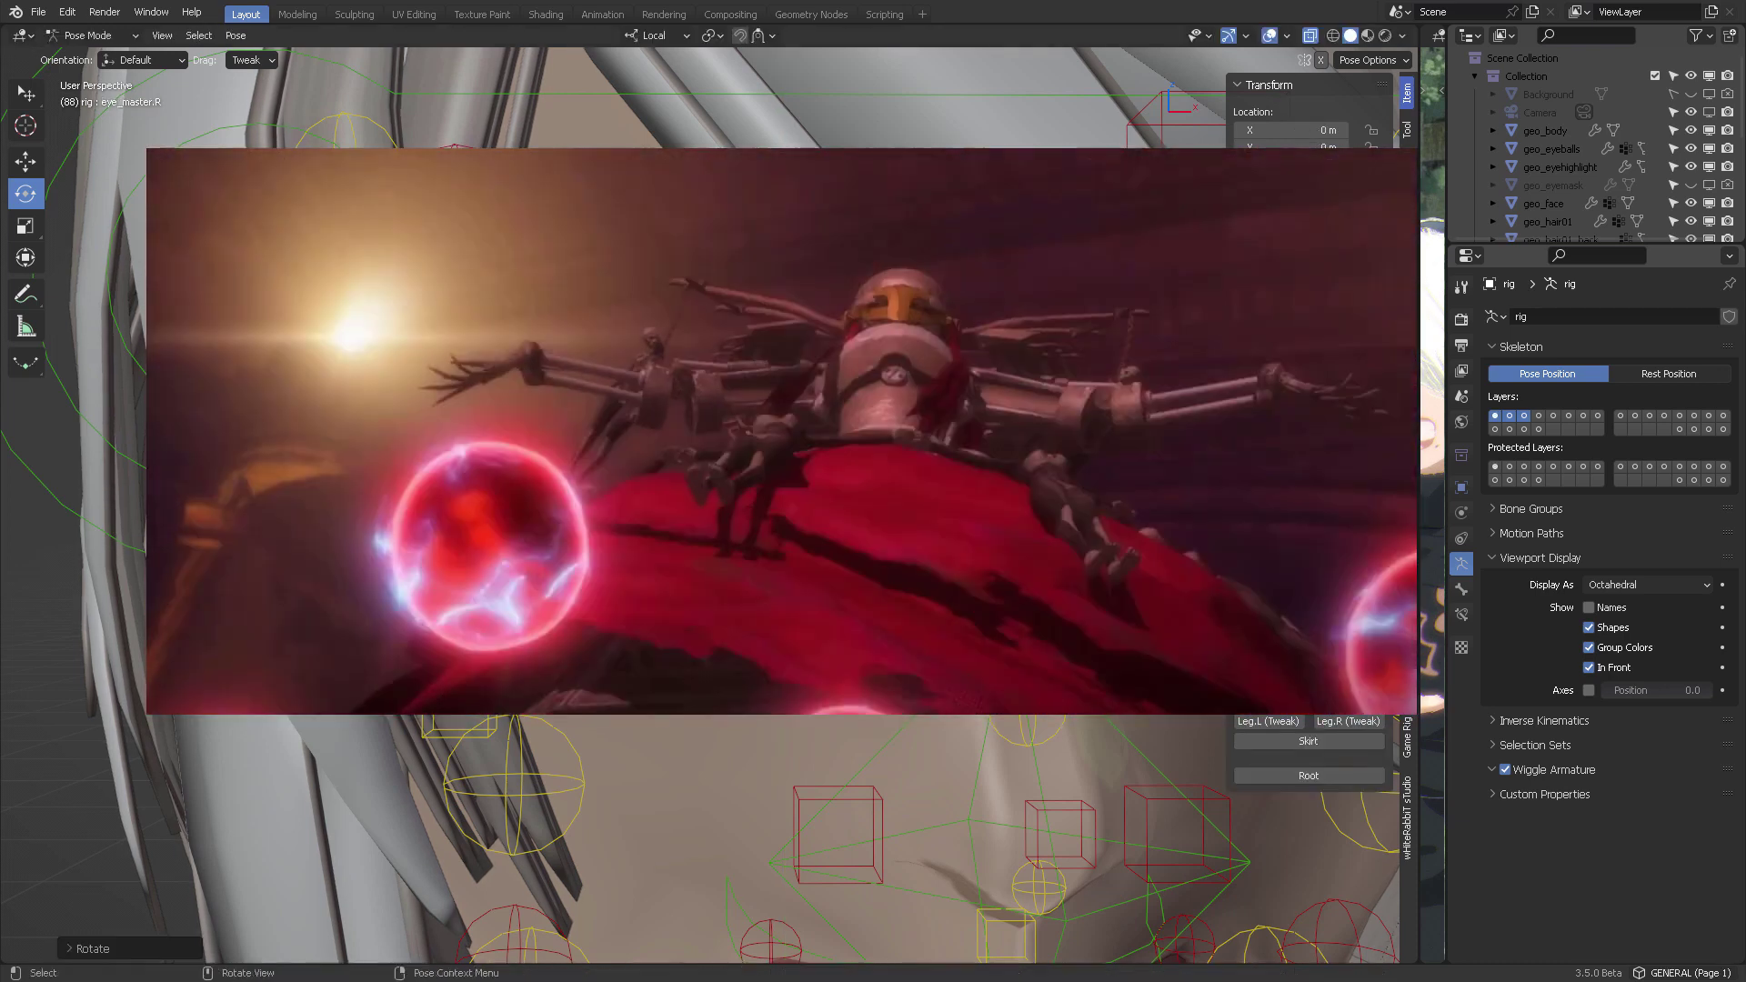
scroll(701, 505, "down", 6)
key("s")
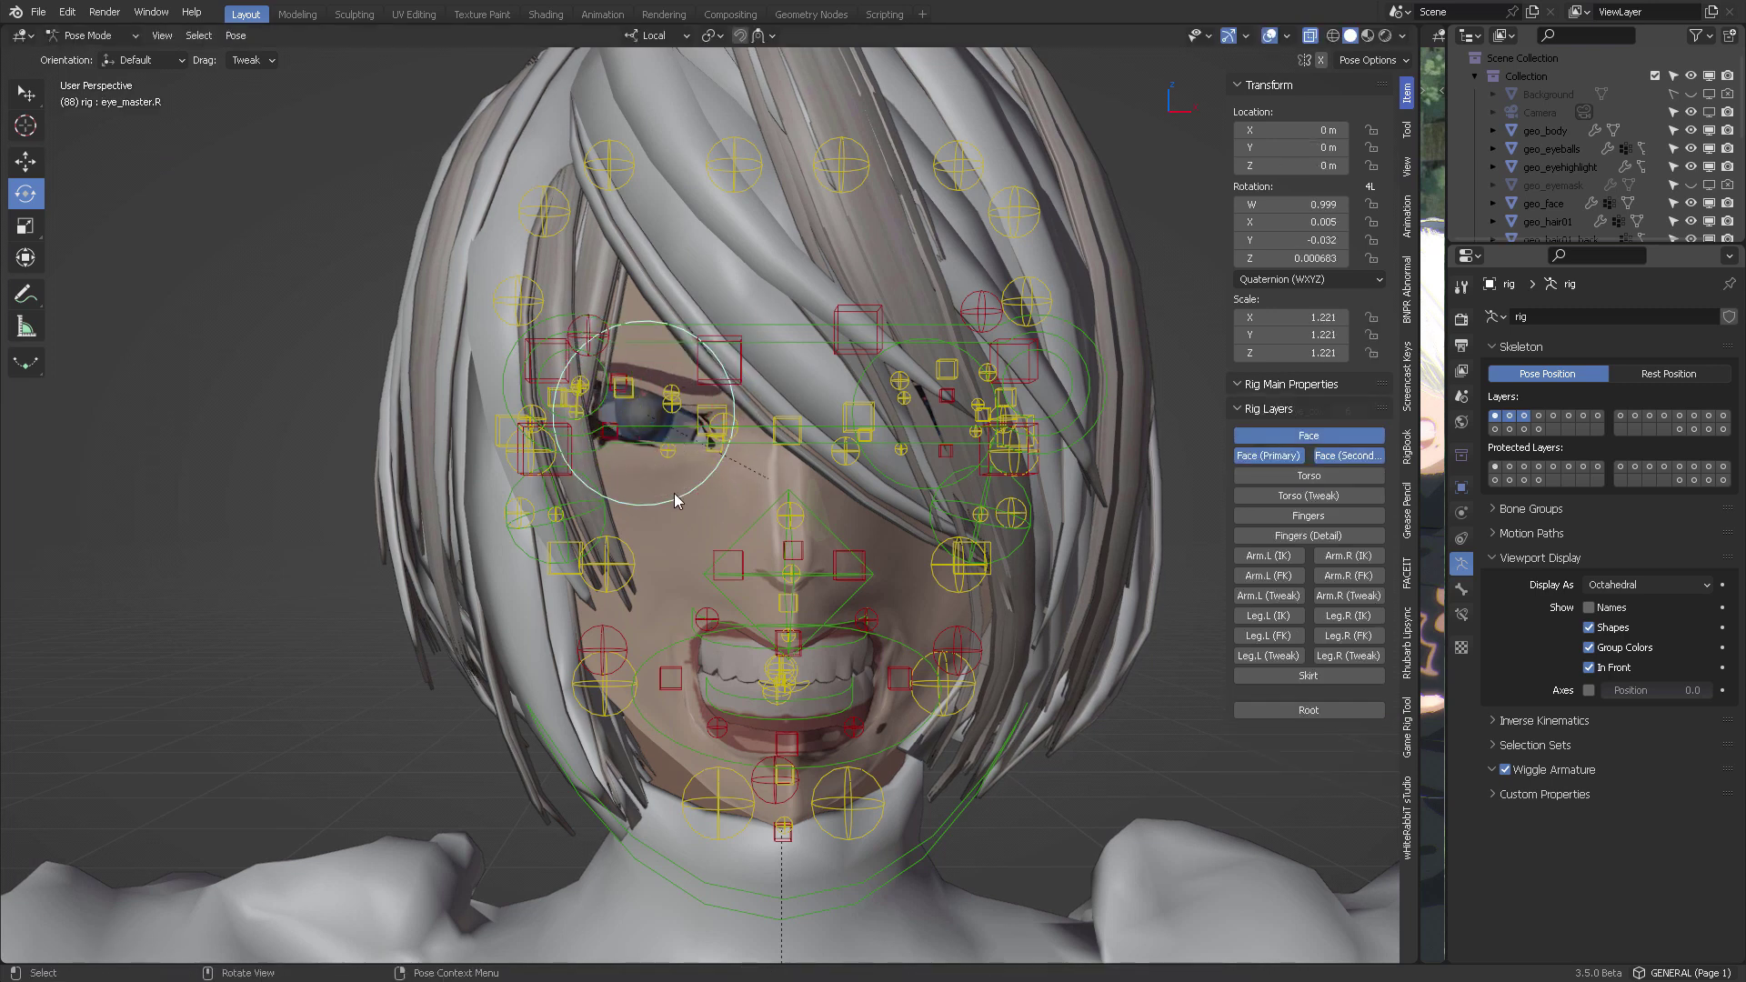
right_click(697, 507)
Lower the brow.T.R.003 brow control and hide the overlays to review the expression.
middle_click_drag(697, 506, 770, 358)
scroll(751, 395, "up", 3)
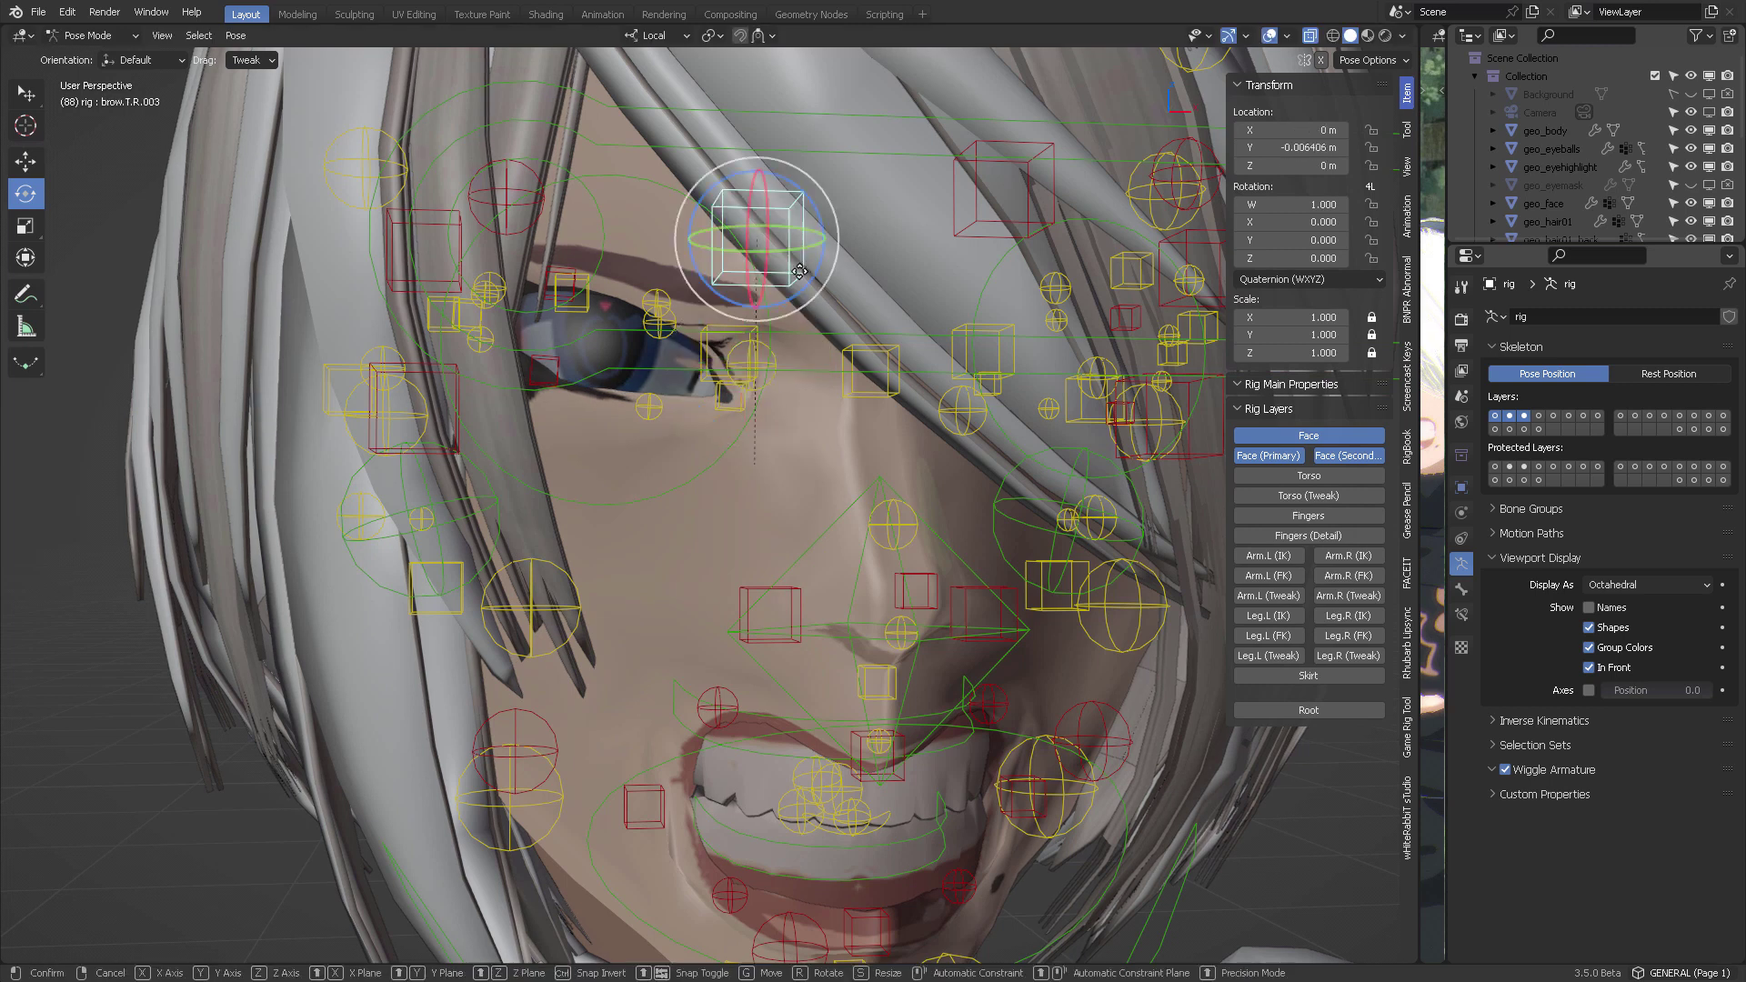
left_click(797, 321)
scroll(789, 362, "down", 4)
left_click(788, 366)
middle_click_drag(700, 421, 699, 371, "shift")
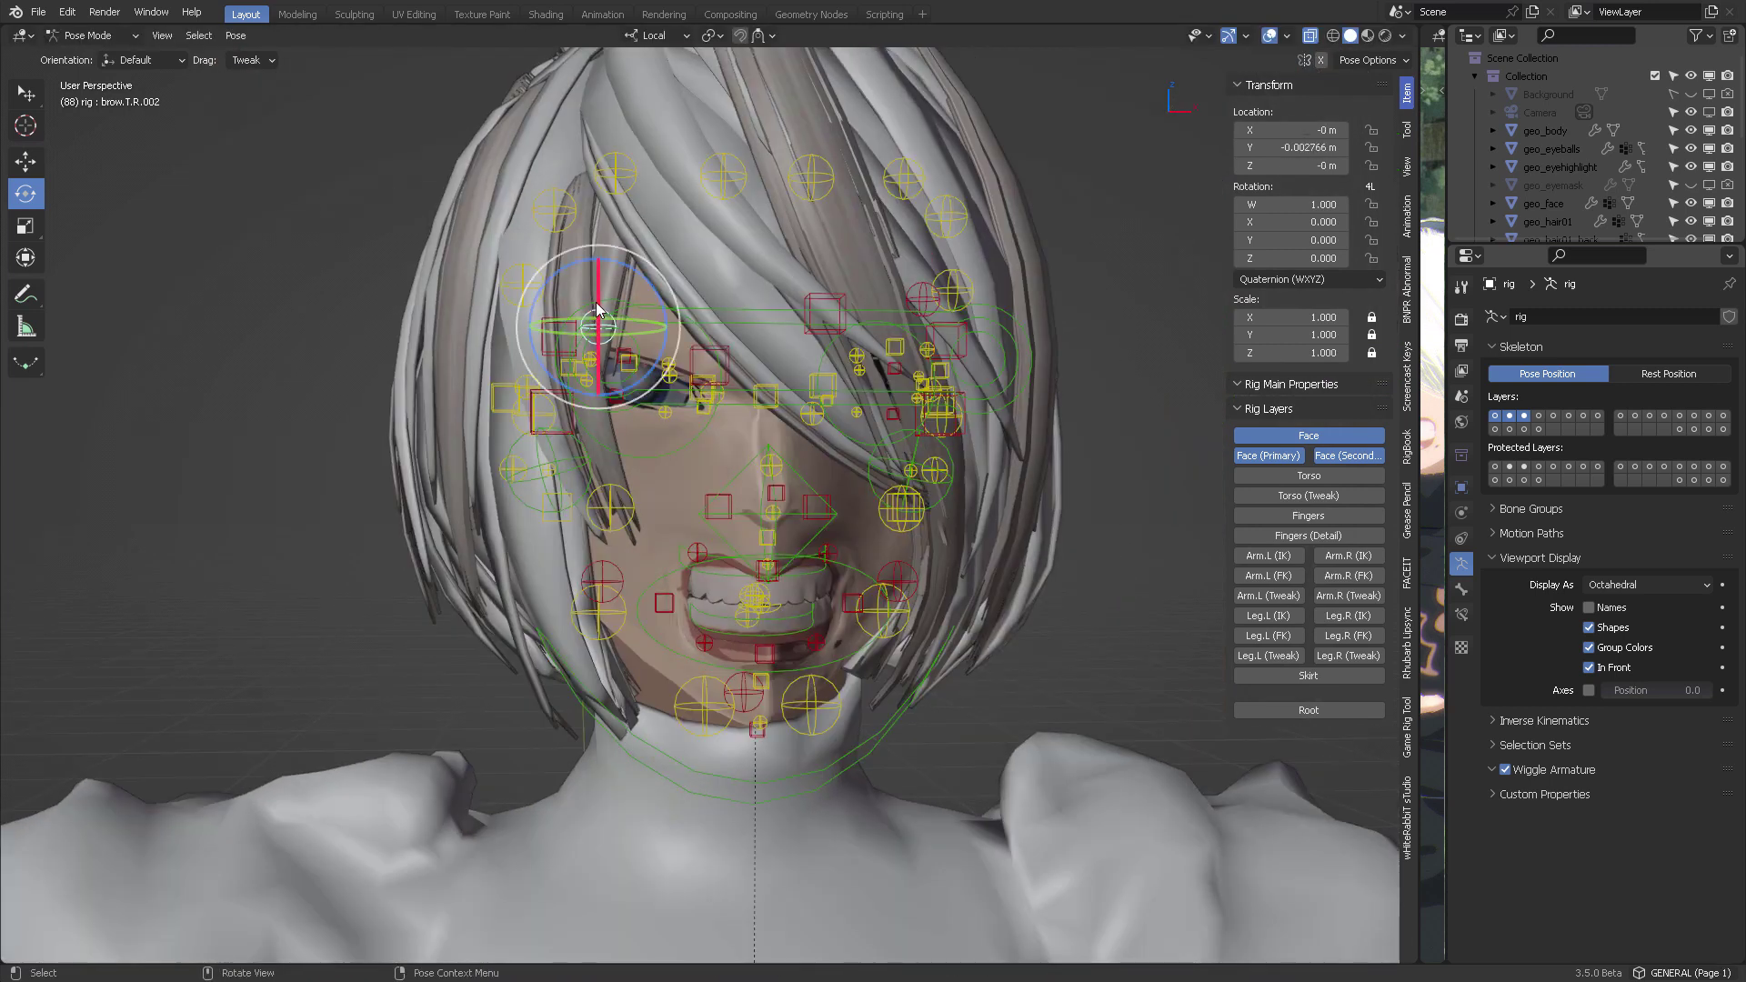
left_click(1269, 35)
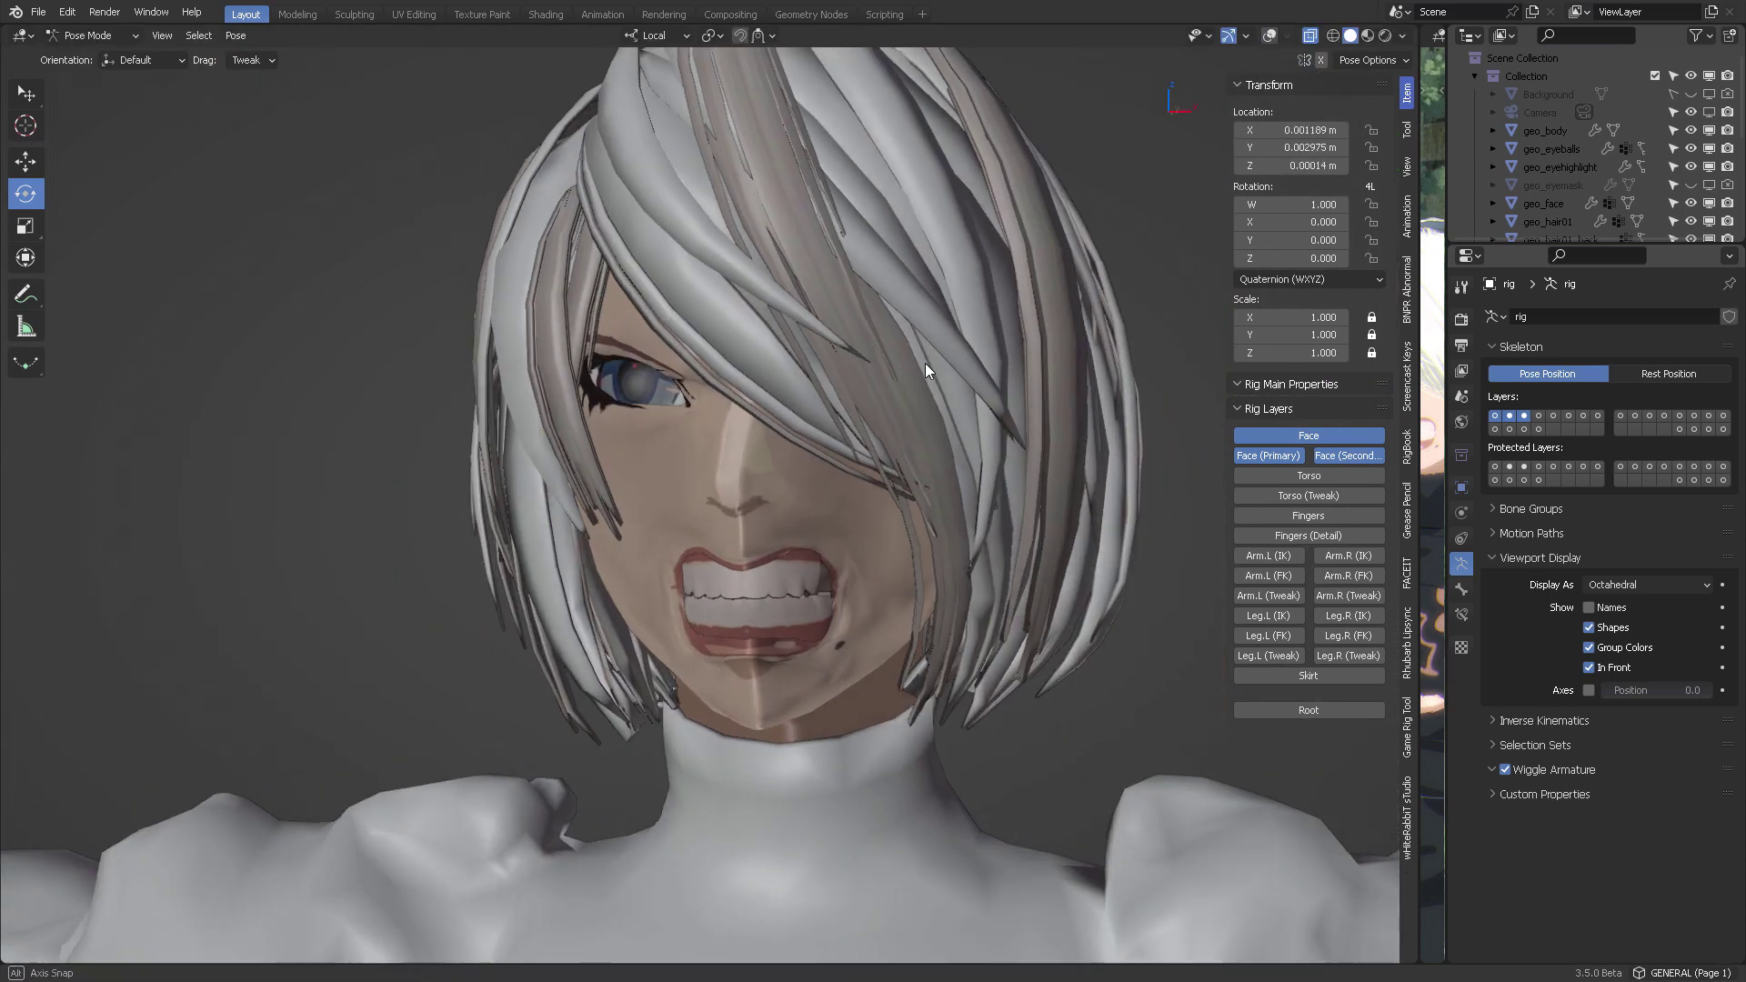
middle_click_drag(920, 363, 896, 426)
Move the jaw control from the side view to refine the open mouth.
key("g")
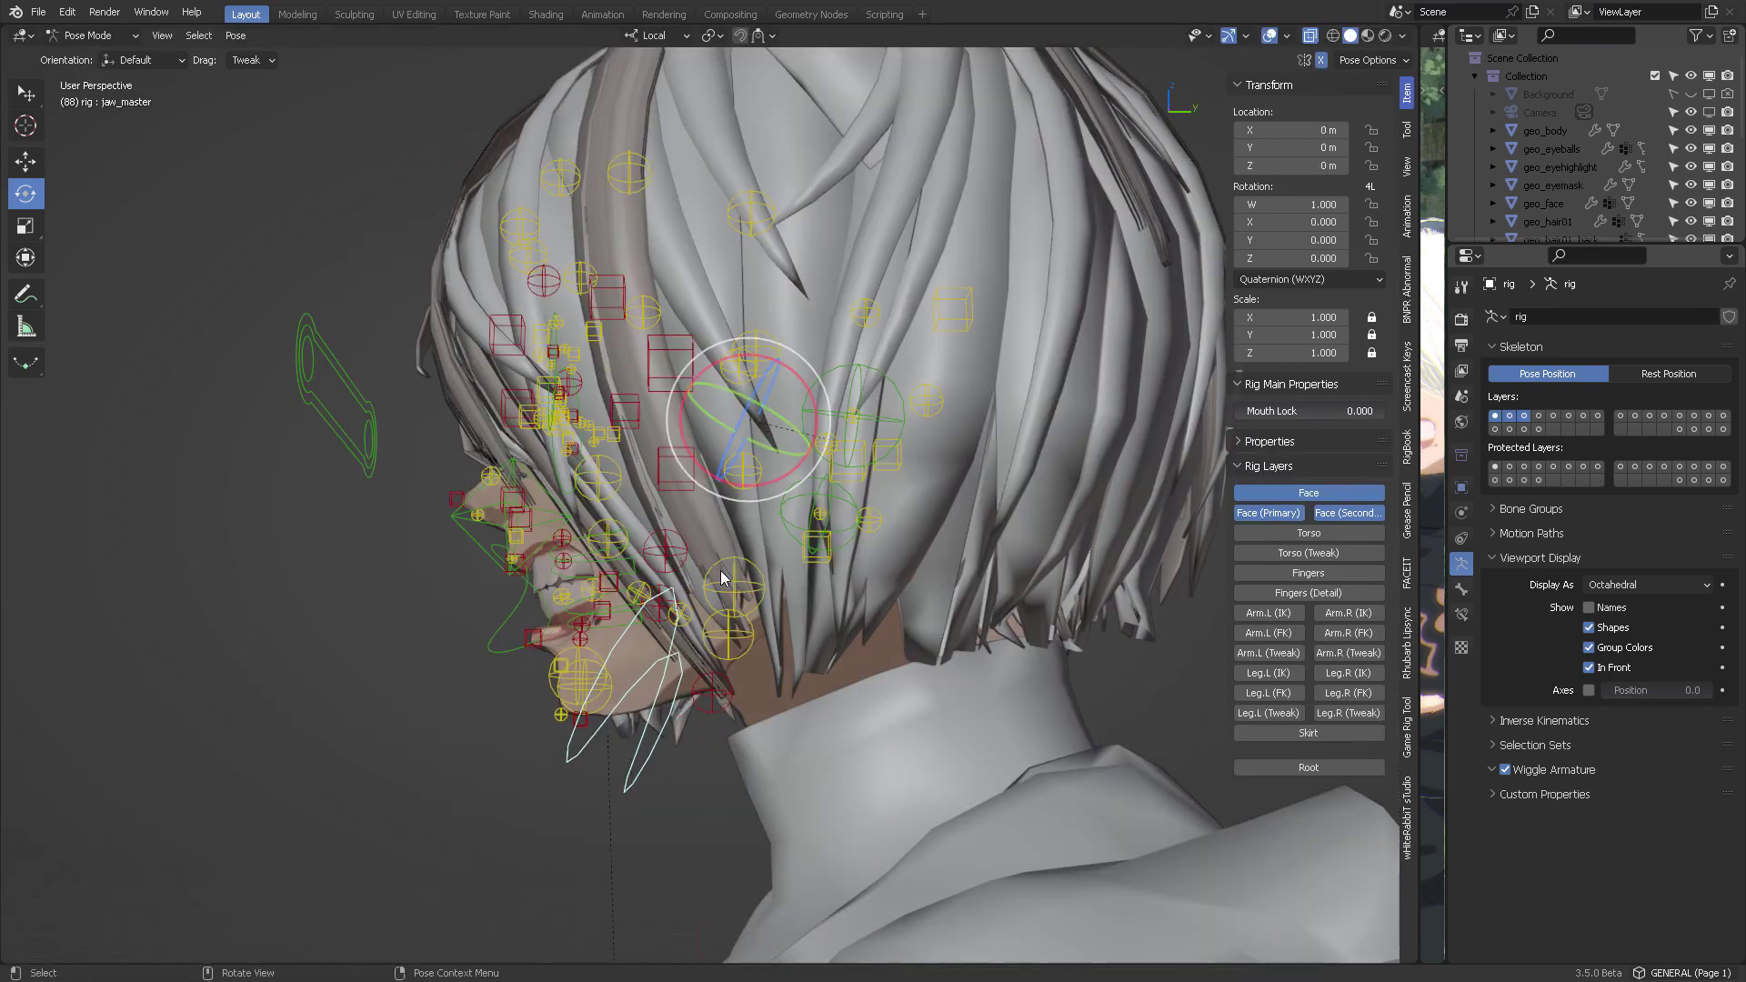
mouse_move(658, 668)
middle_mouse_down()
mouse_move(780, 670)
mouse_move(600, 671)
mouse_move(668, 635)
middle_mouse_up()
left_click(587, 673)
key("g")
left_click(628, 645)
Leave Pose Mode, select the geo_face mesh and add another modifier to its stack.
key("ctrl+Tab")
left_click(1268, 35)
left_click(635, 680)
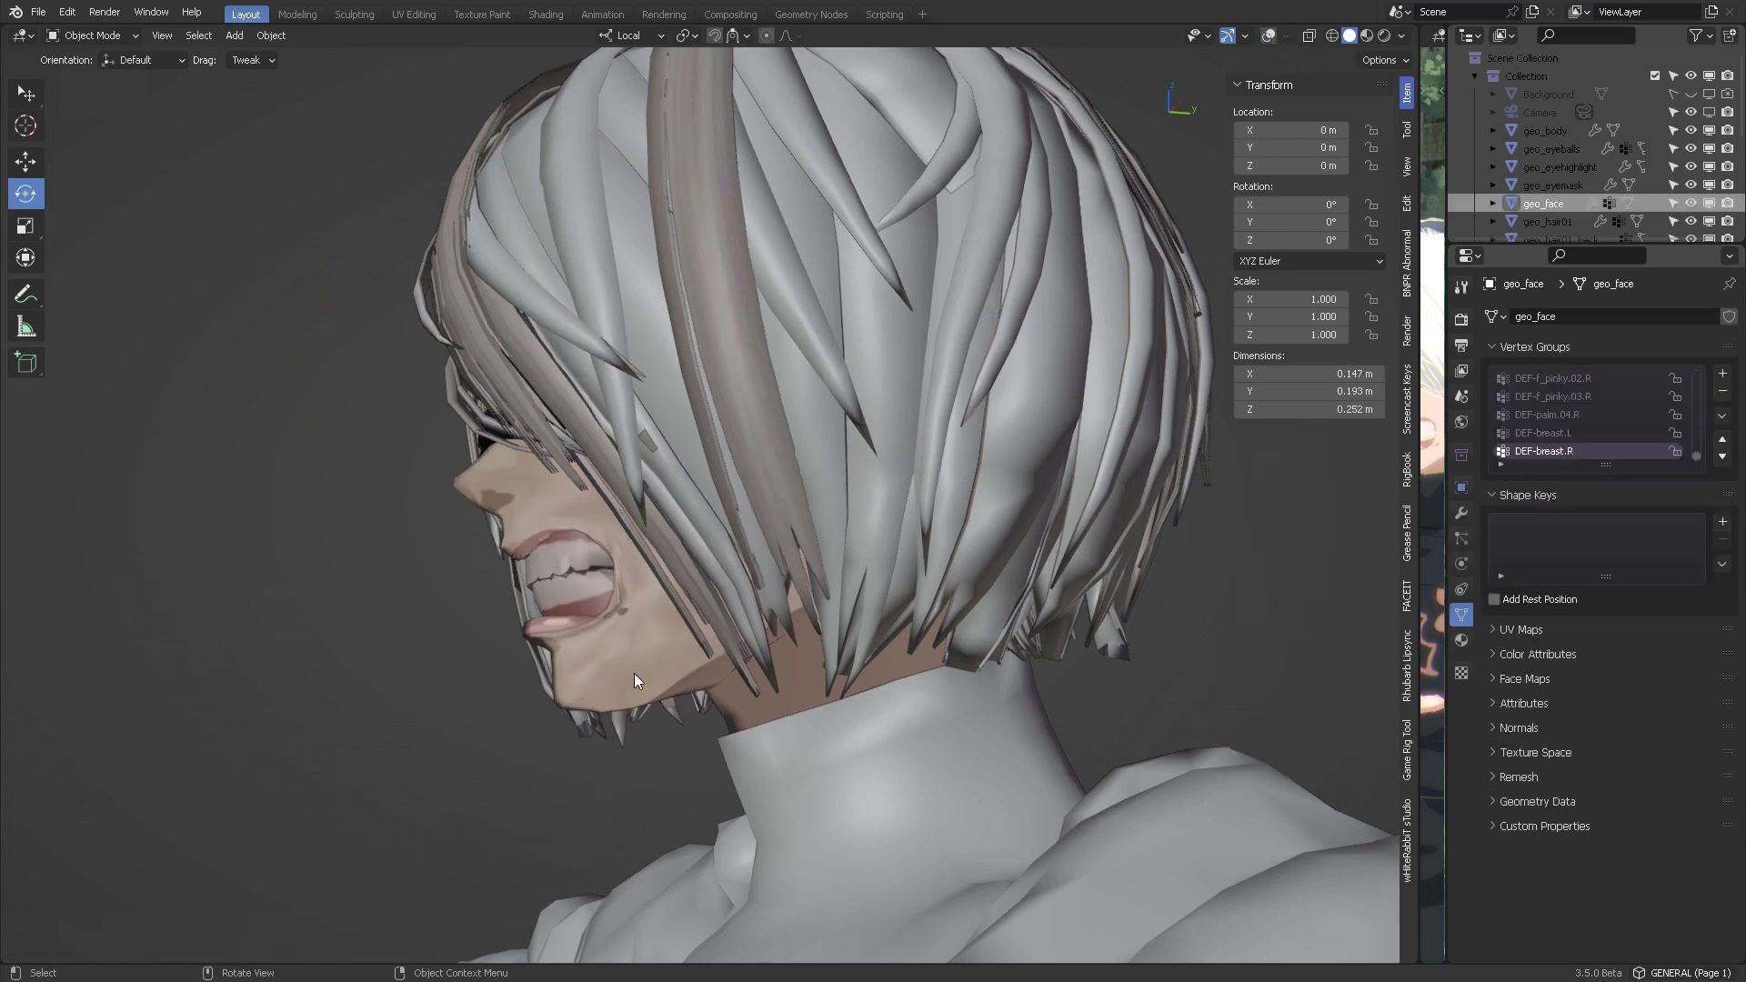
left_click(1462, 513)
left_click(1492, 347)
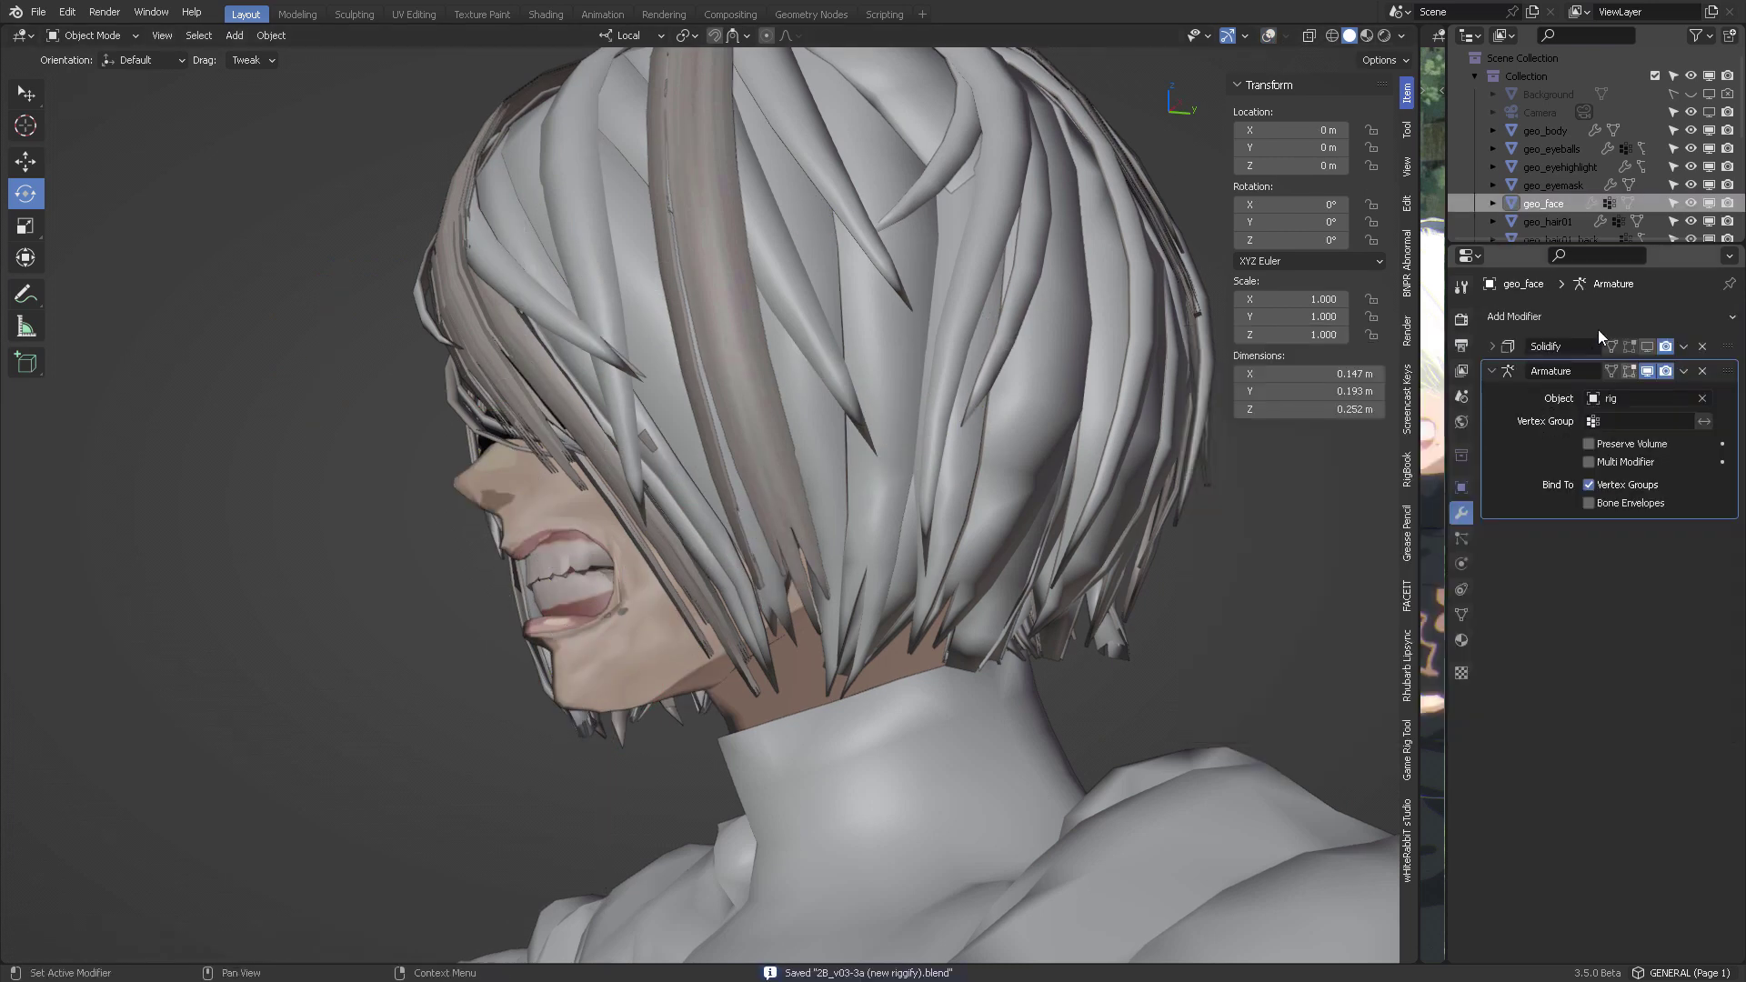
left_click(1598, 323)
left_click(1346, 694)
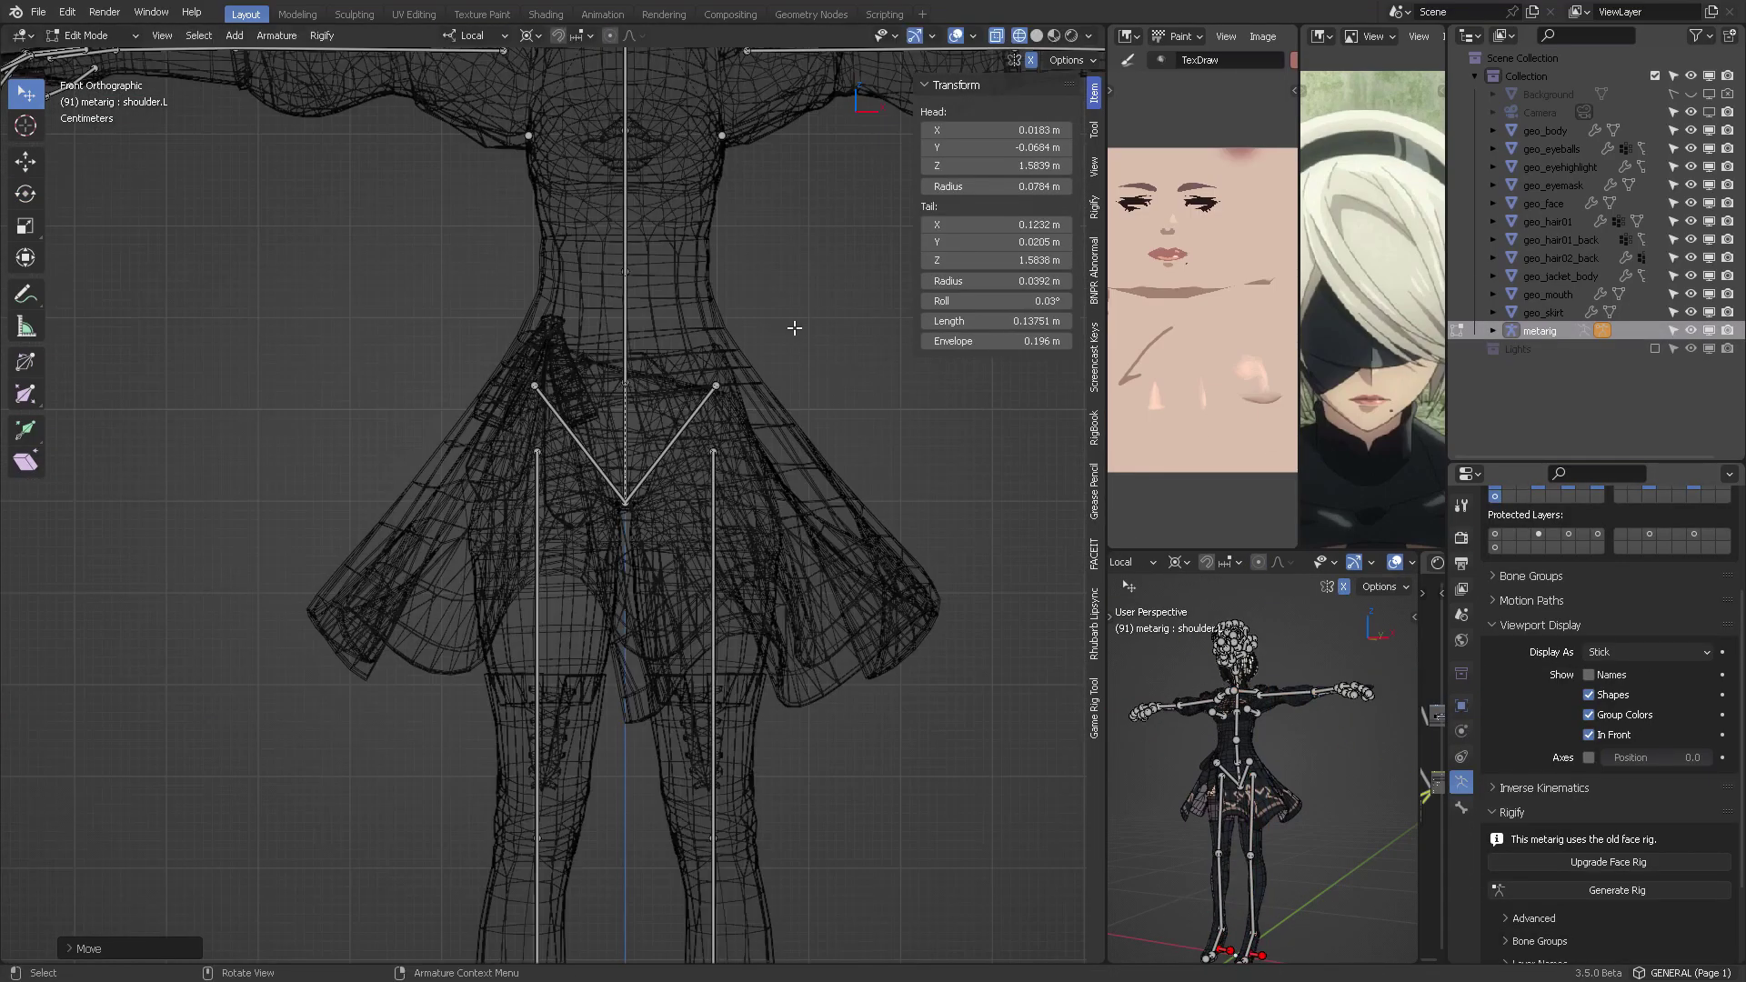
Move the head of the metarig's shoulder.L bone to Y -0.011774 m.
scroll(793, 328, "up", 3)
middle_click_drag(794, 328, 830, 425, "shift")
left_click(810, 510)
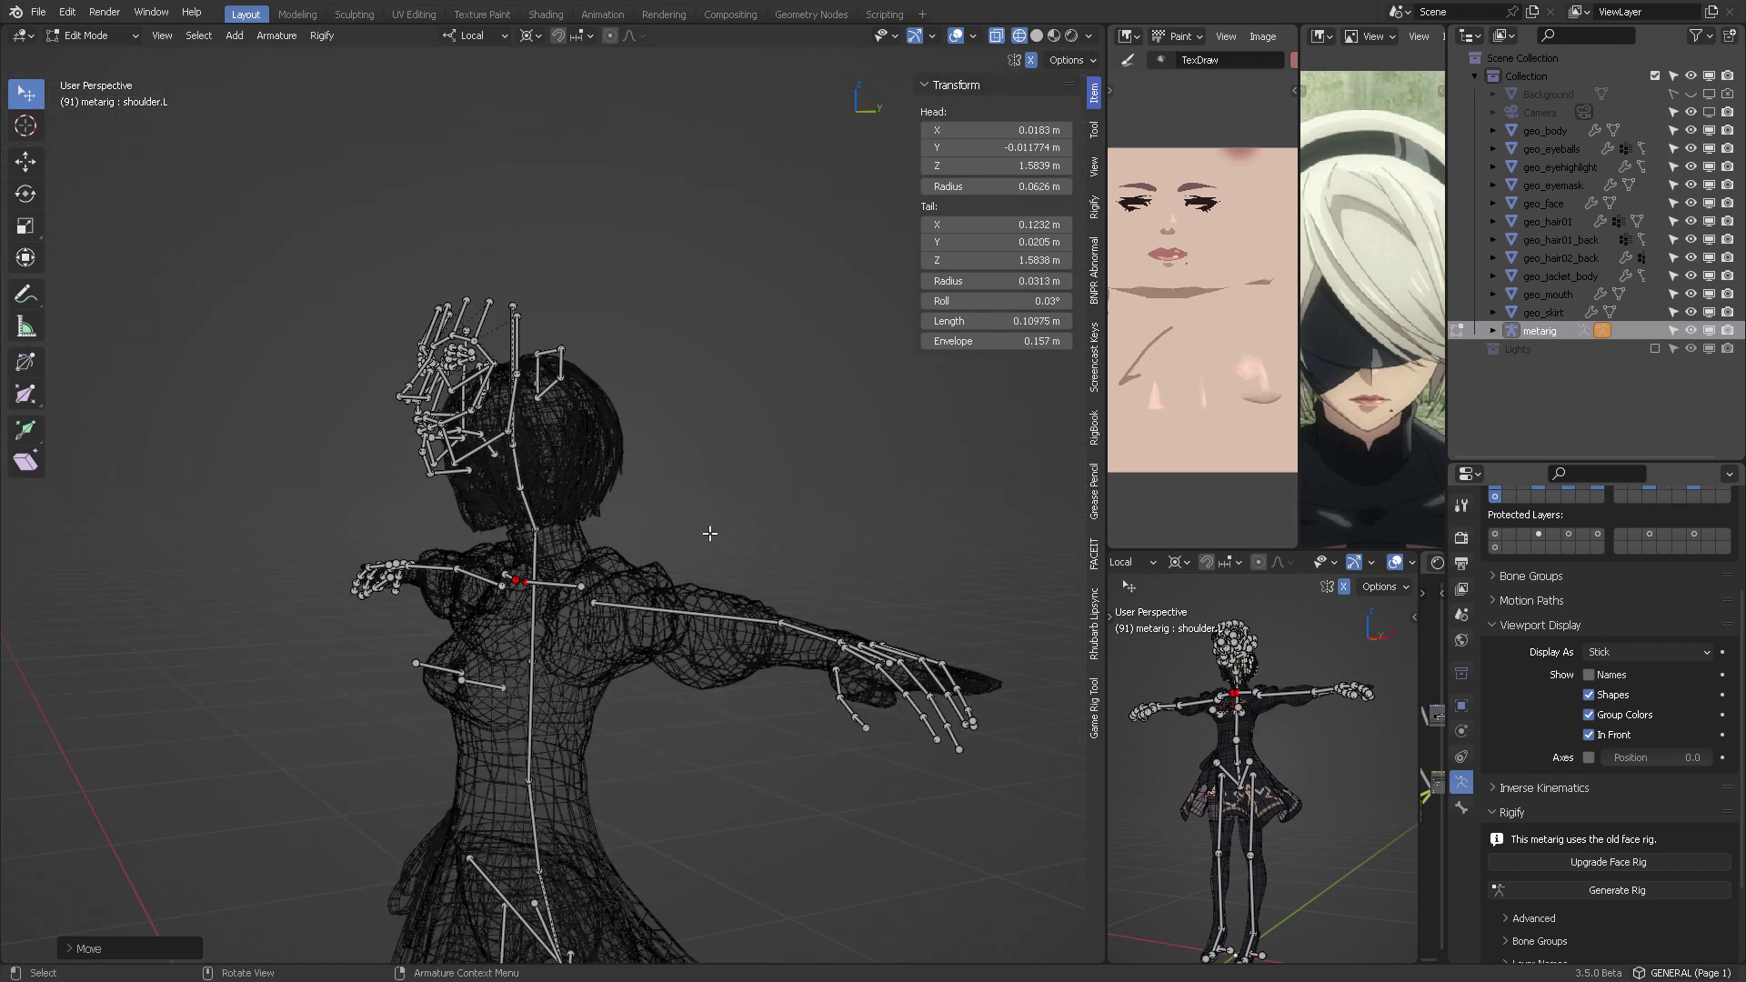
Fit the metarig's left arm and hand bones to the arm mesh from the top view.
key("KP_7")
middle_click_drag(655, 418, 666, 592)
key("KP_7")
left_click(380, 553)
middle_click_drag(417, 540, 616, 564)
key("ctrl+KP_1")
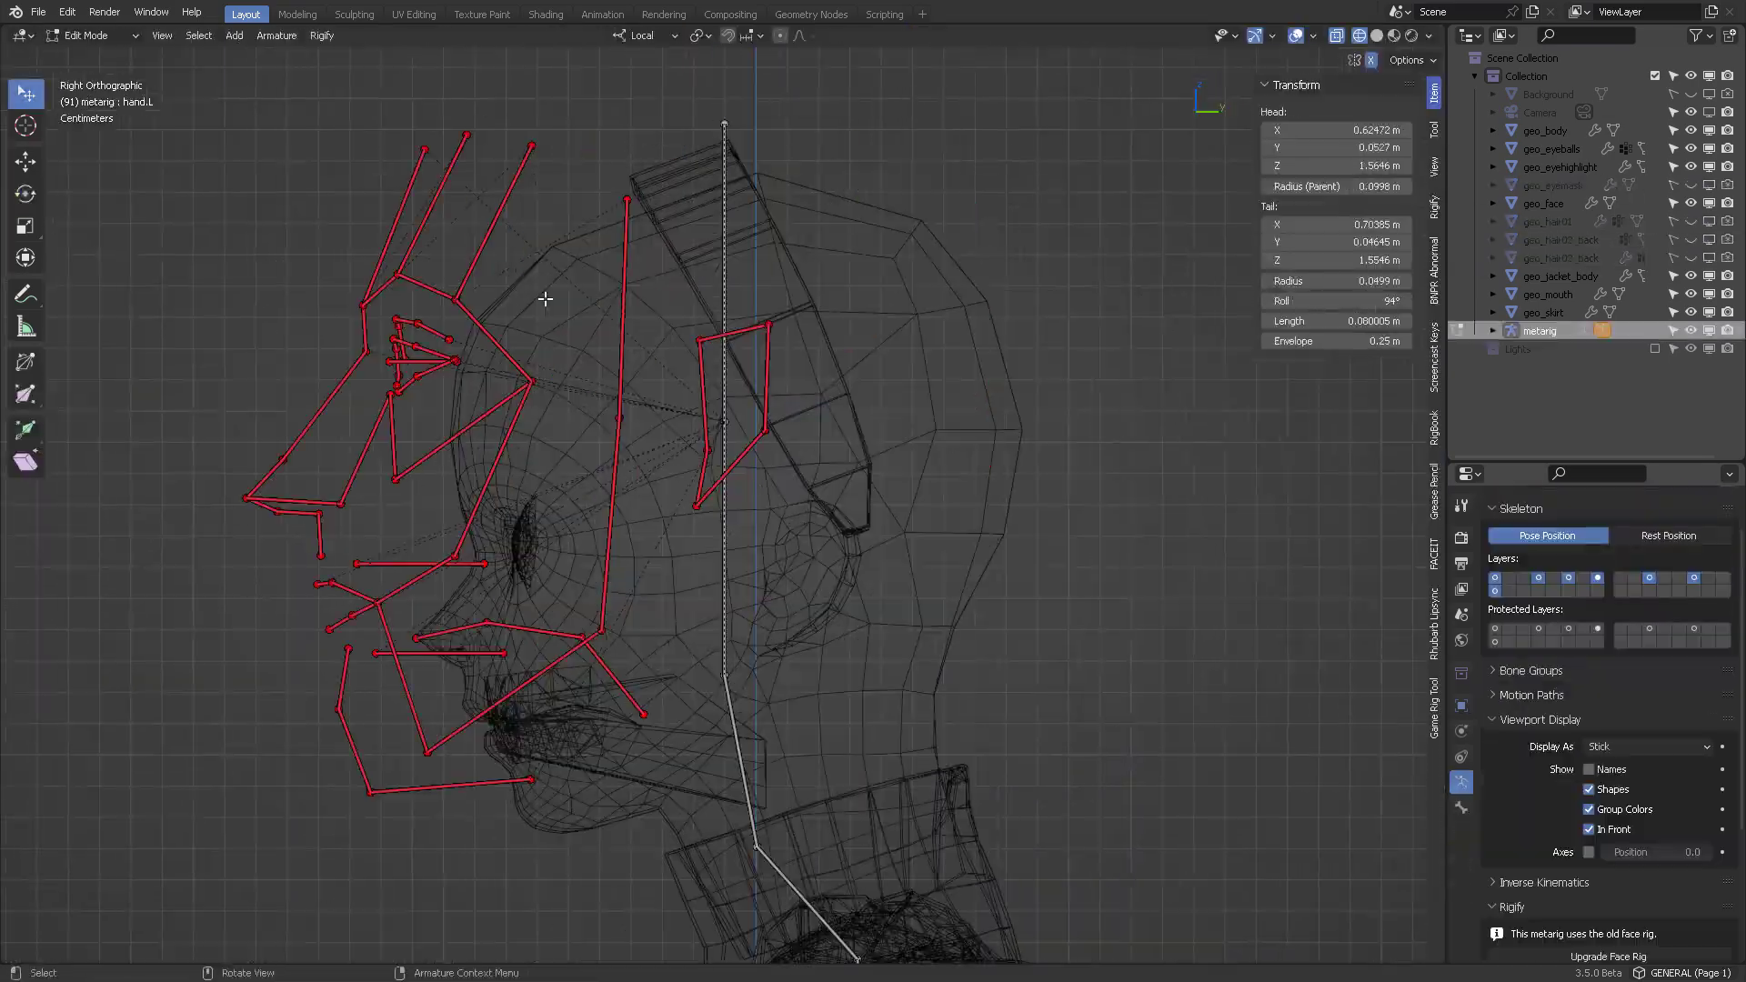
Fit the metarig's face bones onto the head mesh in the right side view.
mouse_move(543, 296)
middle_mouse_down()
mouse_move(732, 622)
mouse_move(791, 627)
middle_mouse_up()
key("KP_3")
left_click_drag(859, 641, 845, 605)
scroll(741, 527, "up", 5)
Select the metarig's inner mouth bones in groups and move the tongue chain into the mouth.
right_click_drag(573, 705, 628, 900, "ctrl")
key("g")
left_click(667, 800)
key("g")
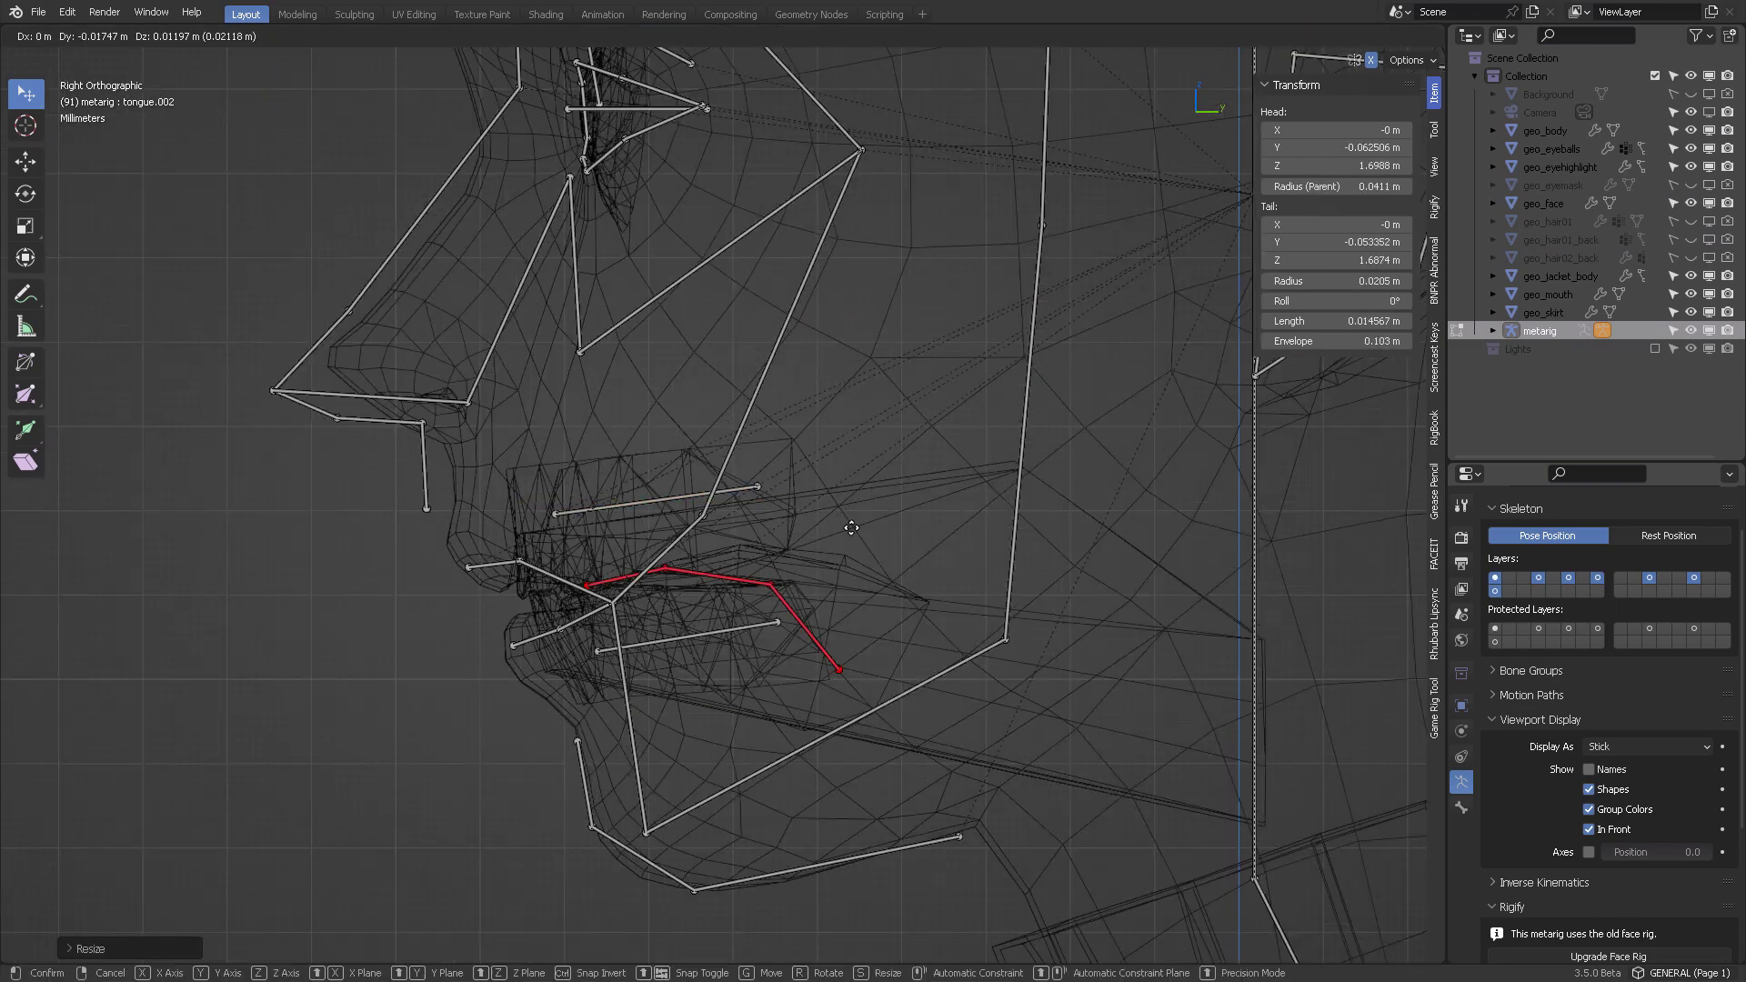
left_click(854, 518)
Turn on snapping and move the end of the temple.L bone onto the head surface.
middle_click_drag(500, 439, 627, 904, "shift")
left_click(732, 140)
left_click(749, 36)
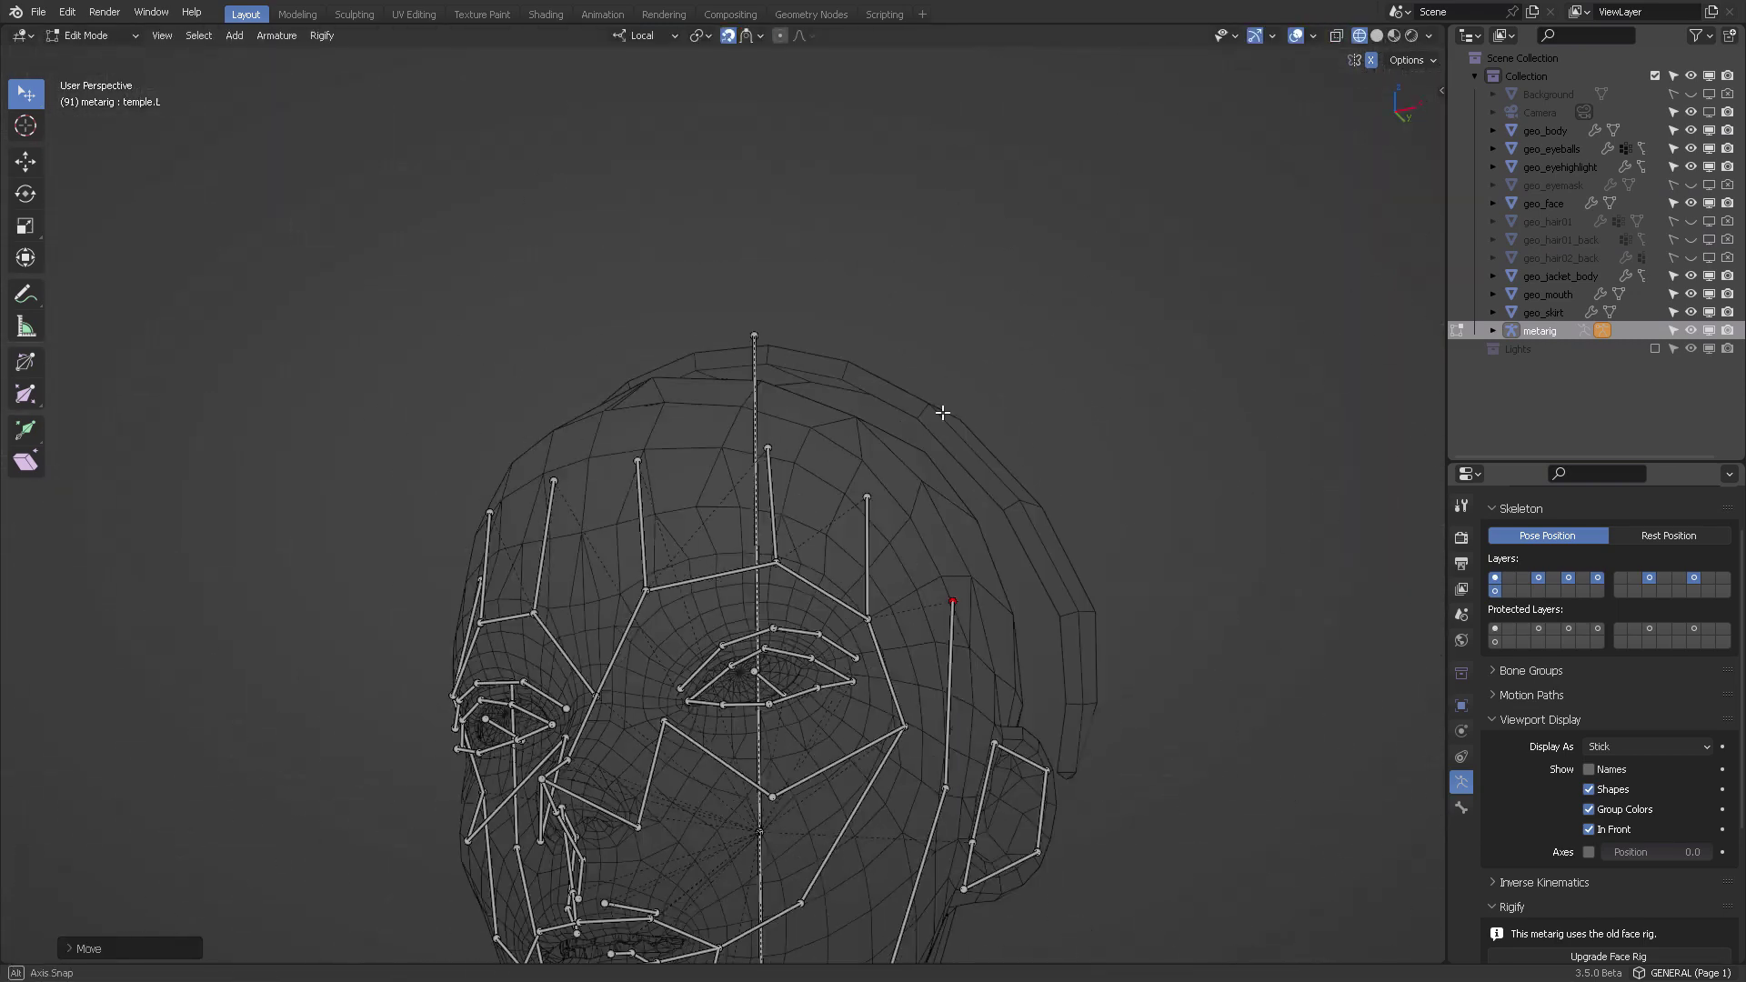
scroll(943, 413, "up", 6)
key("g")
left_click(725, 546)
left_click(1001, 753)
middle_click_drag(724, 546, 670, 681)
Move the remaining upper face bone ends onto the head mesh, adjusting the last one along the Y axis.
left_click(900, 331)
key("g")
left_click(920, 342)
scroll(806, 463, "down", 5)
key("g")
key("y")
left_click(955, 172)
scroll(874, 618, "up", 4)
middle_click_drag(955, 172, 670, 506)
scroll(562, 733, "down", 3)
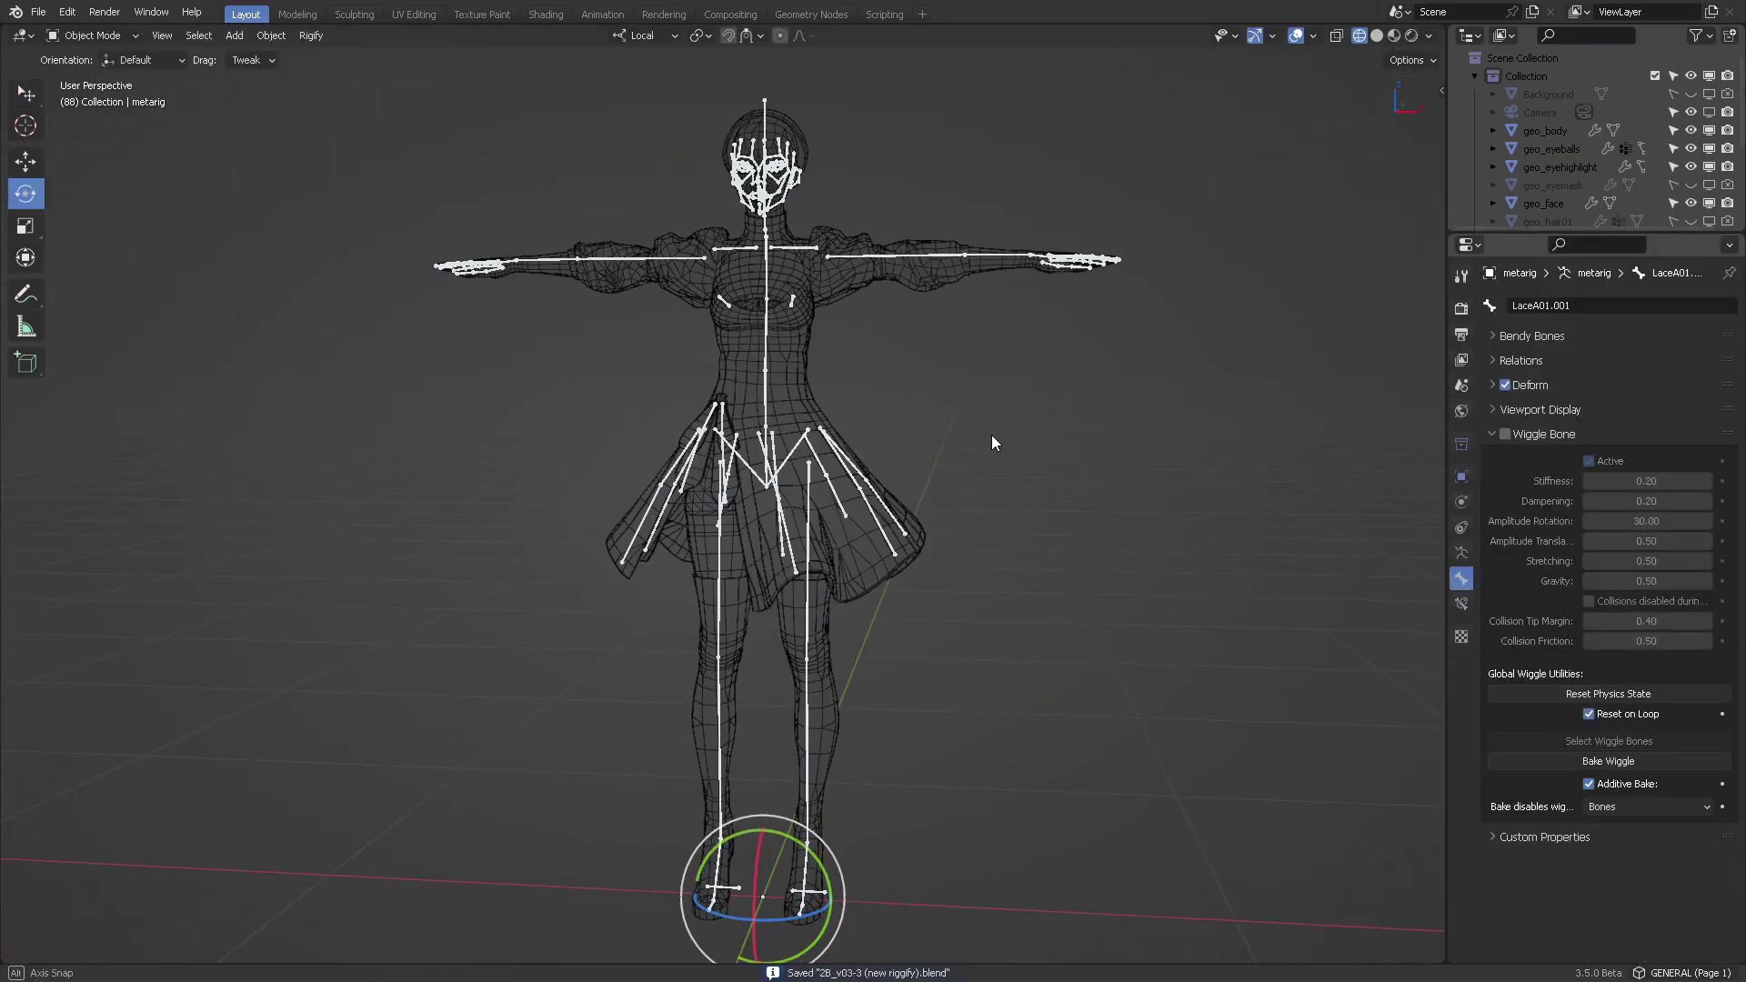
Upgrade the metarig's old face rig with Rigify's Upgrade Face Rig command and confirm it.
middle_click_drag(993, 437, 1022, 451)
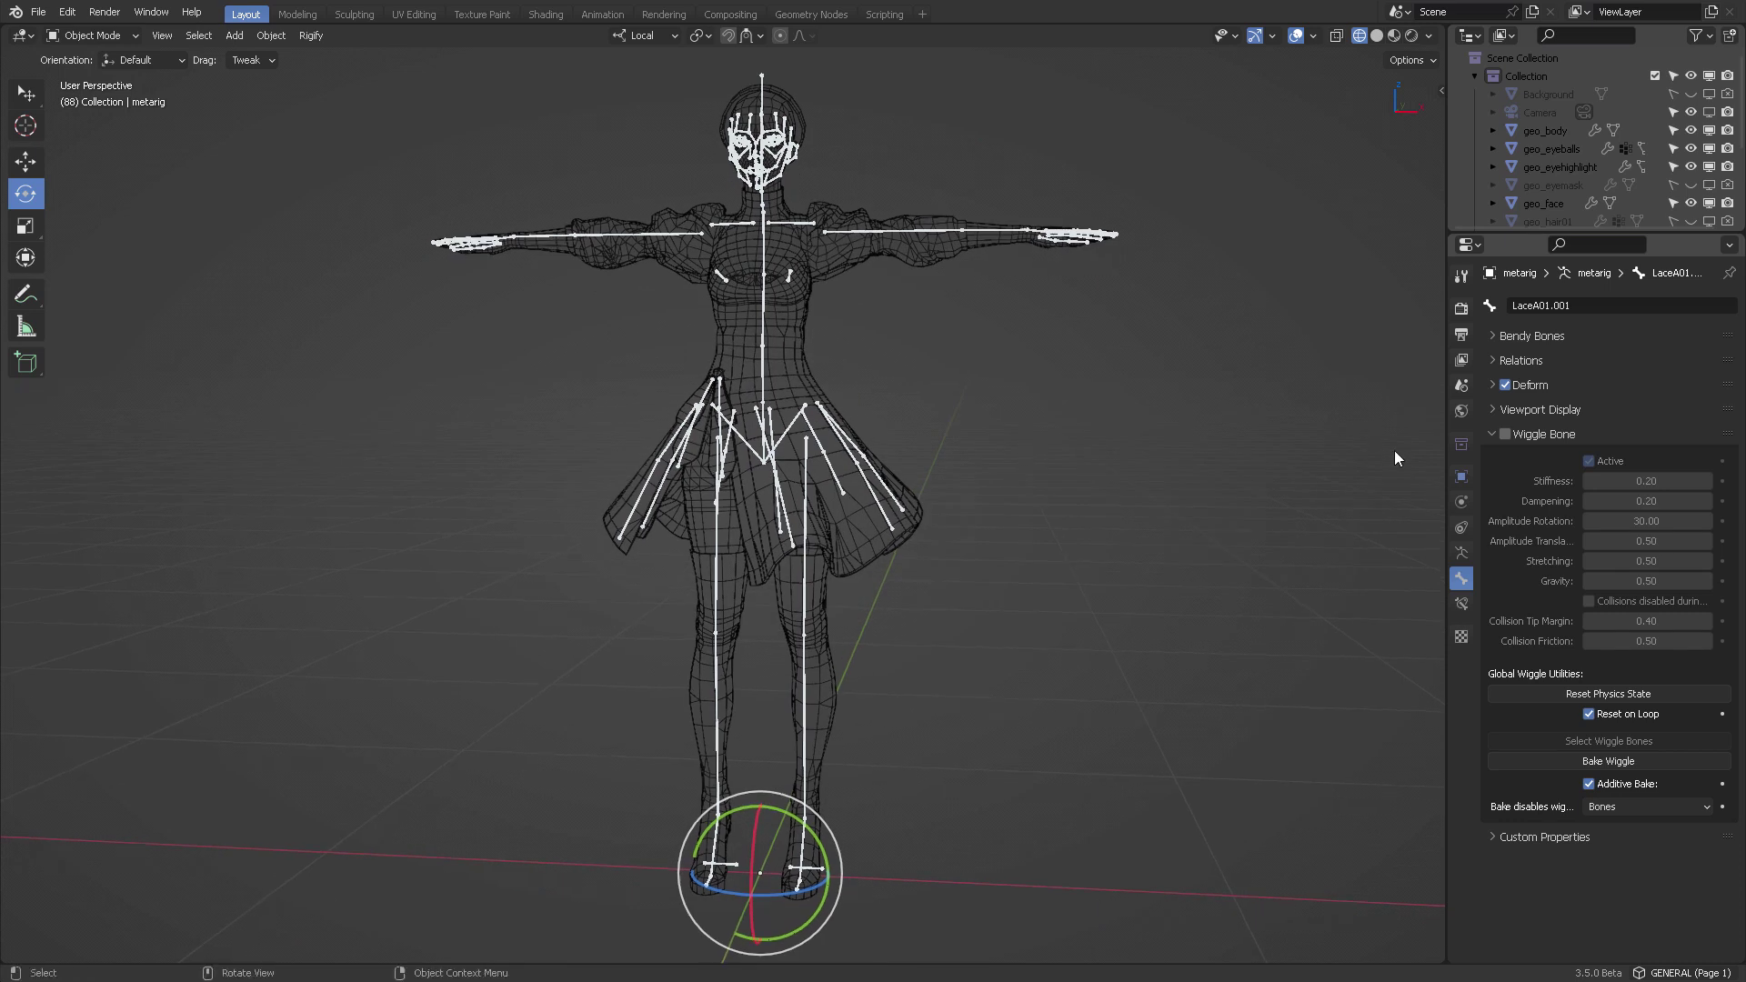
left_click(1462, 553)
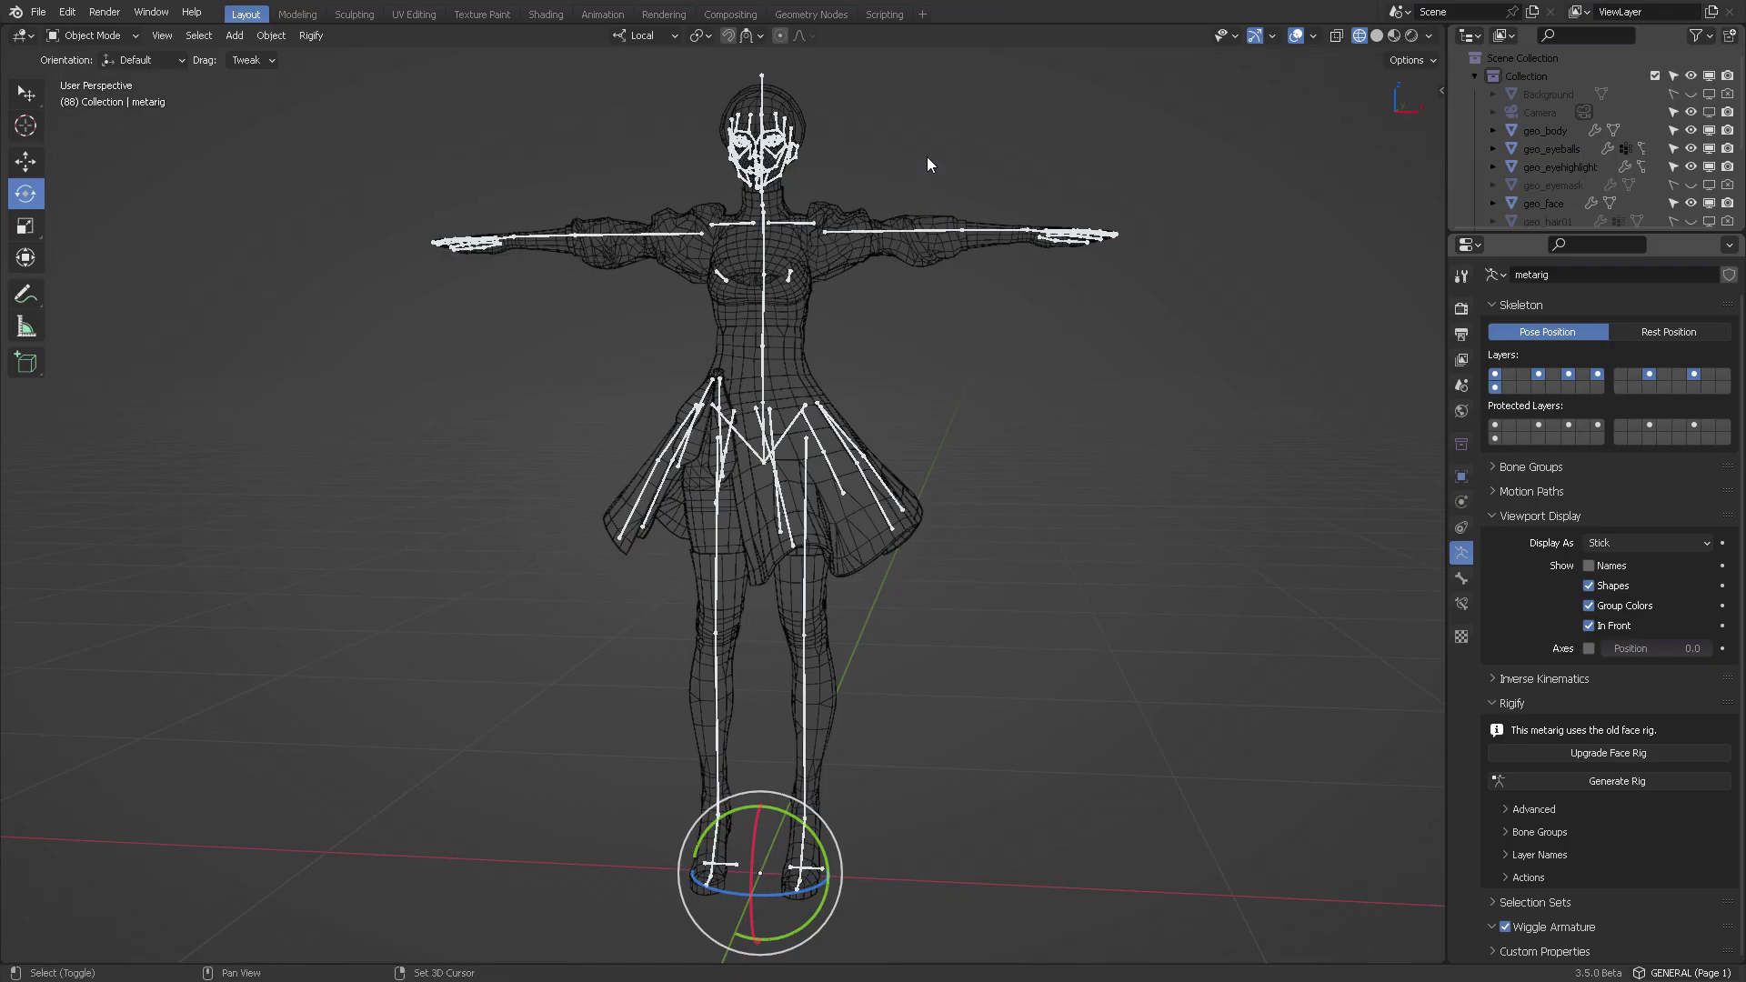
middle_click_drag(910, 231, 980, 514, "shift")
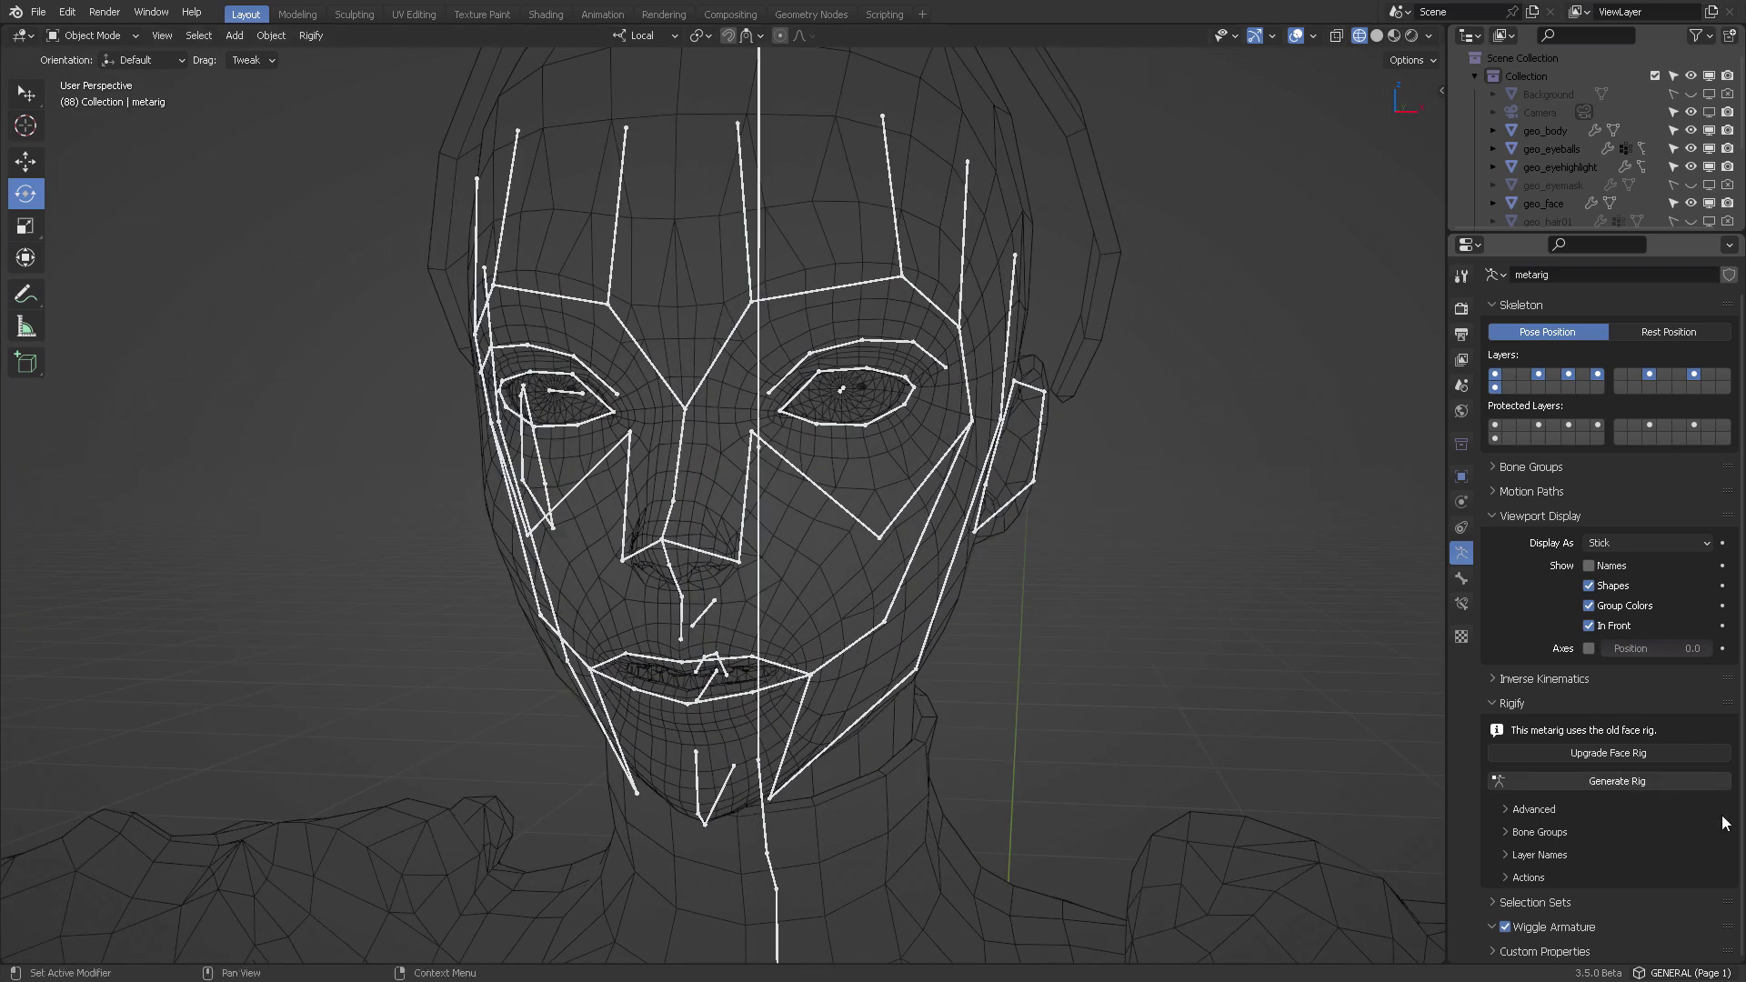
left_click(1584, 753)
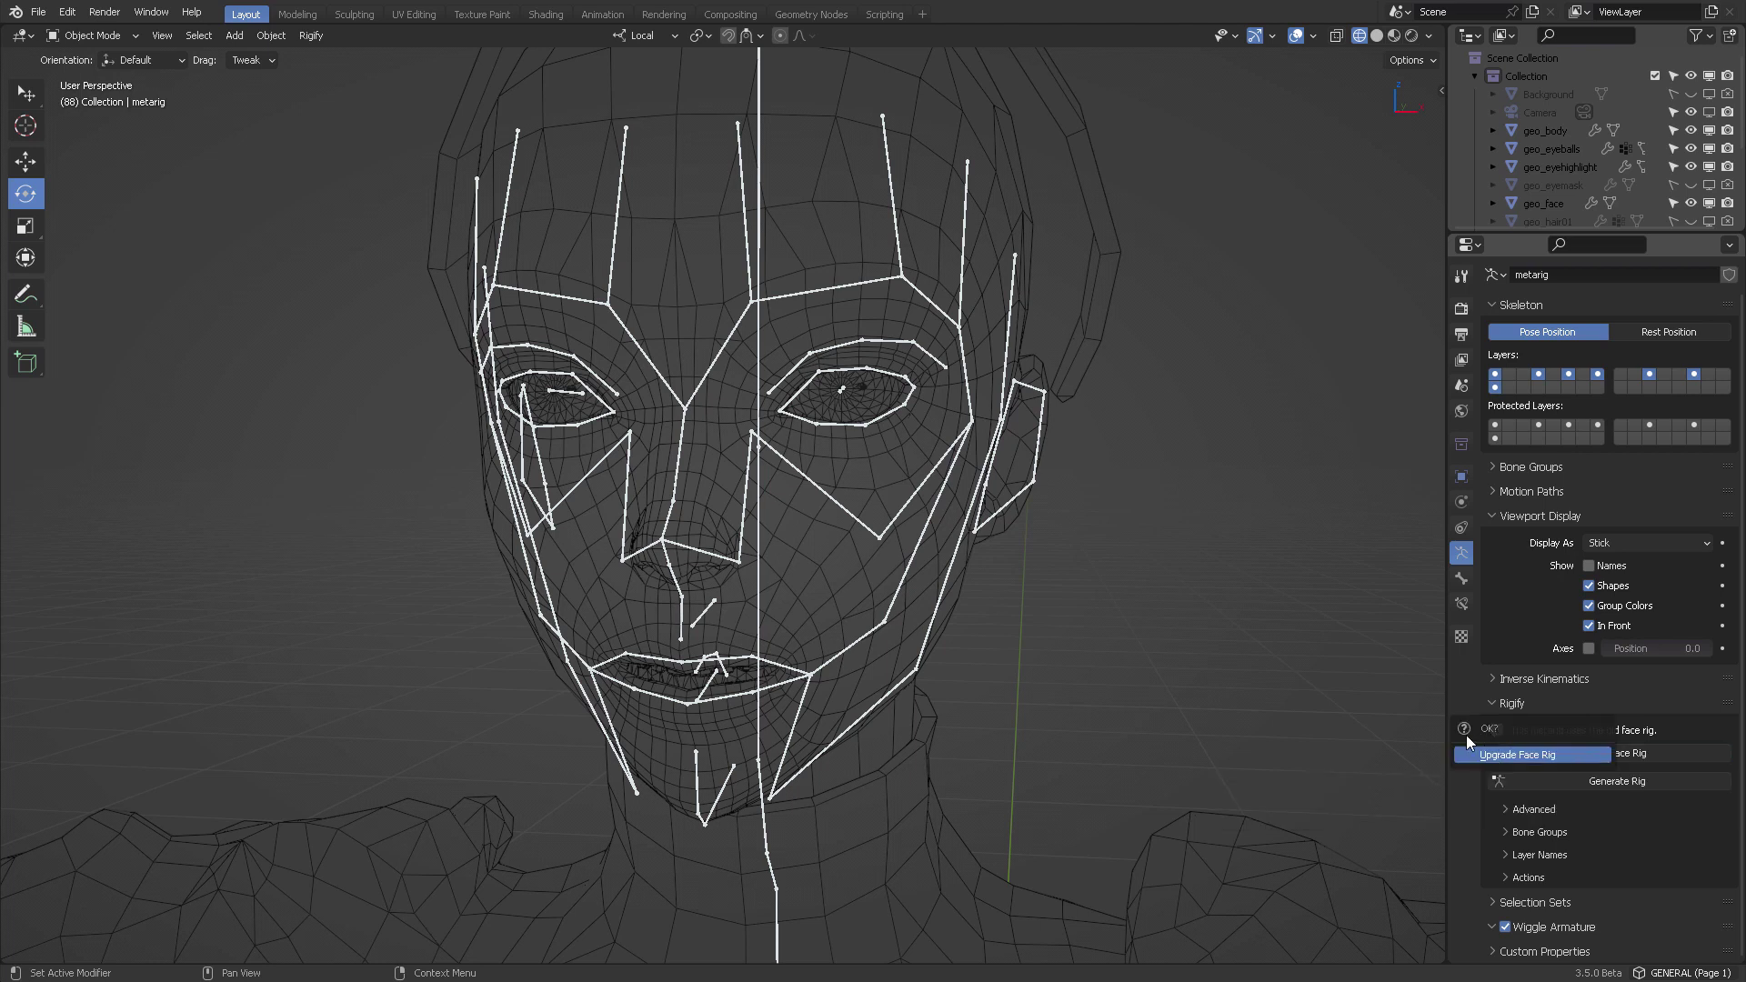
left_click(1518, 754)
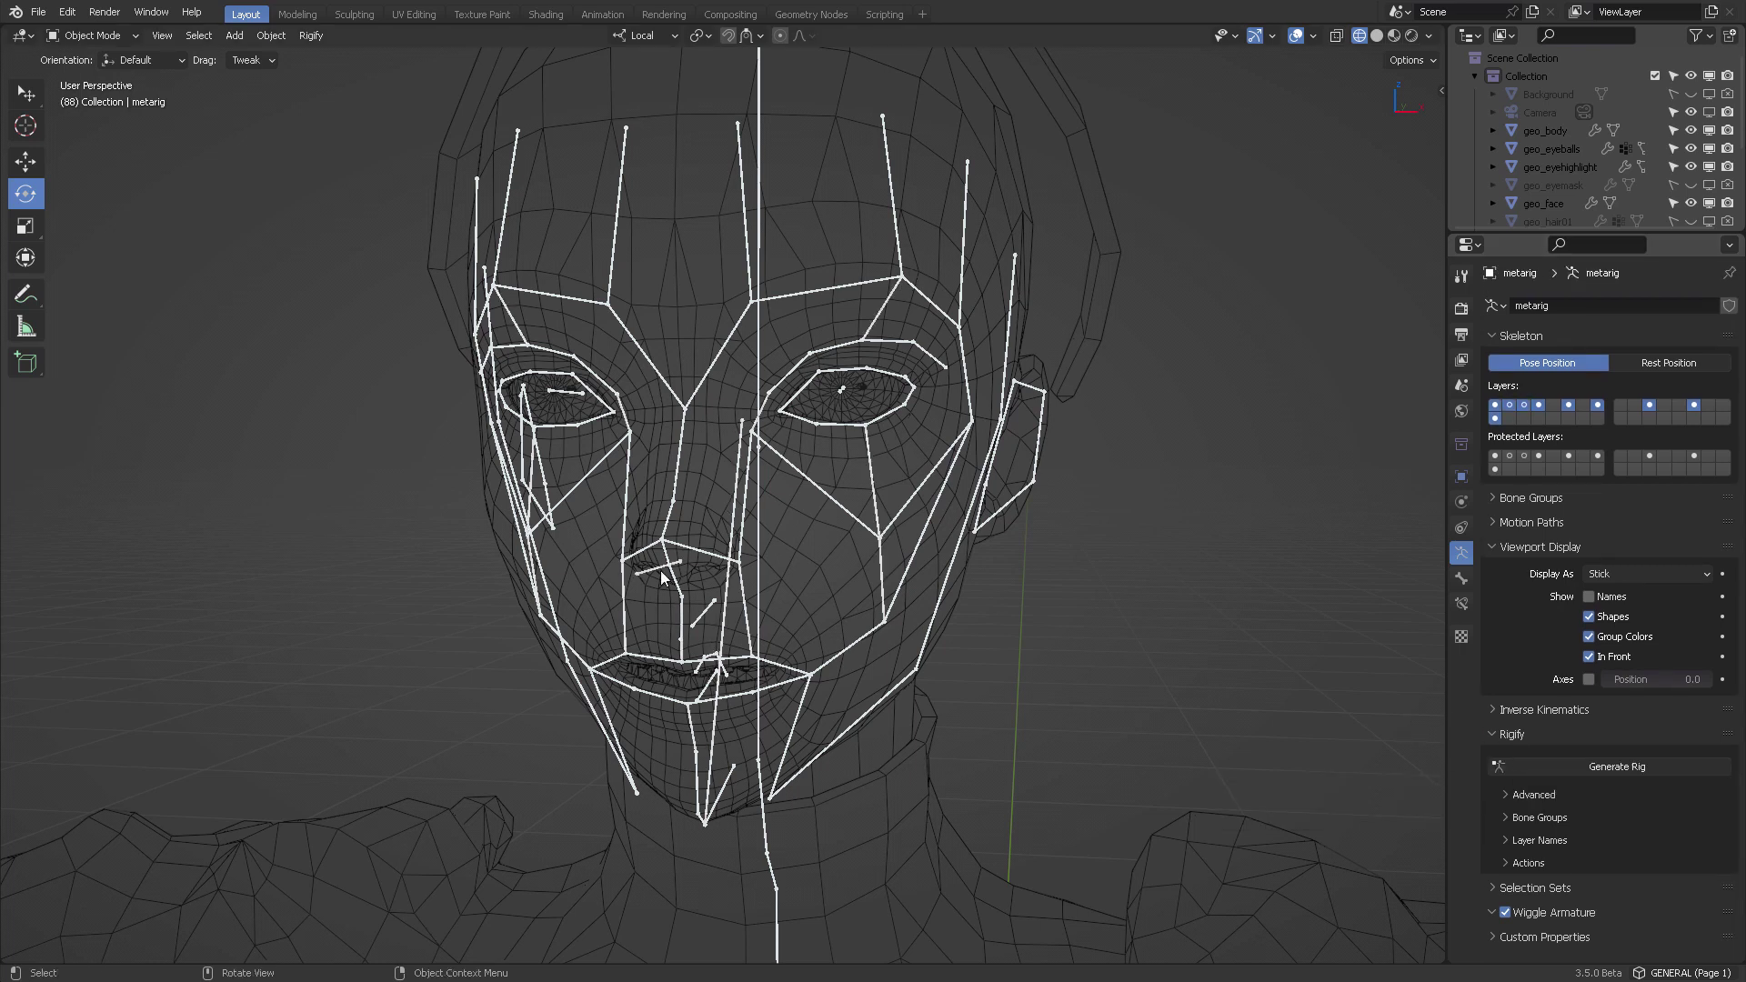
Examine the upgraded nose, mouth and jaw bones from the right side view.
middle_click_drag(892, 455, 813, 451)
key("KP_3")
middle_click_drag(691, 507, 909, 491, "shift")
scroll(897, 486, "up", 5)
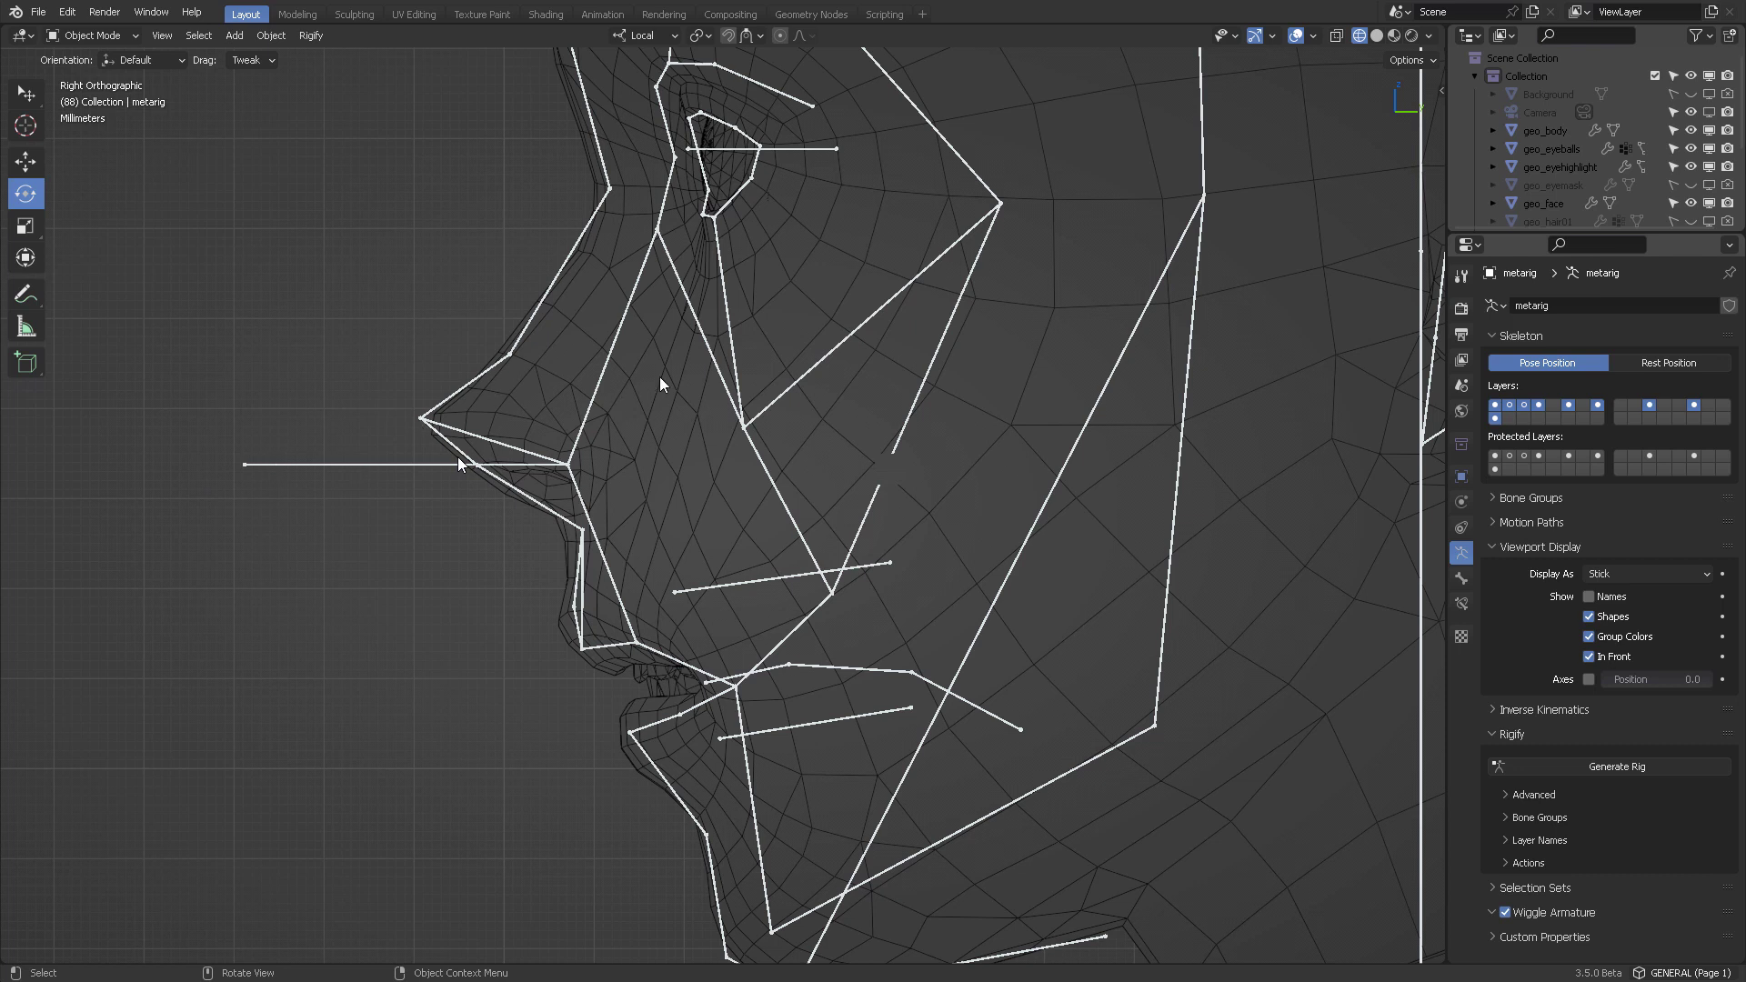
middle_click_drag(755, 421, 772, 498)
scroll(1000, 359, "down", 4)
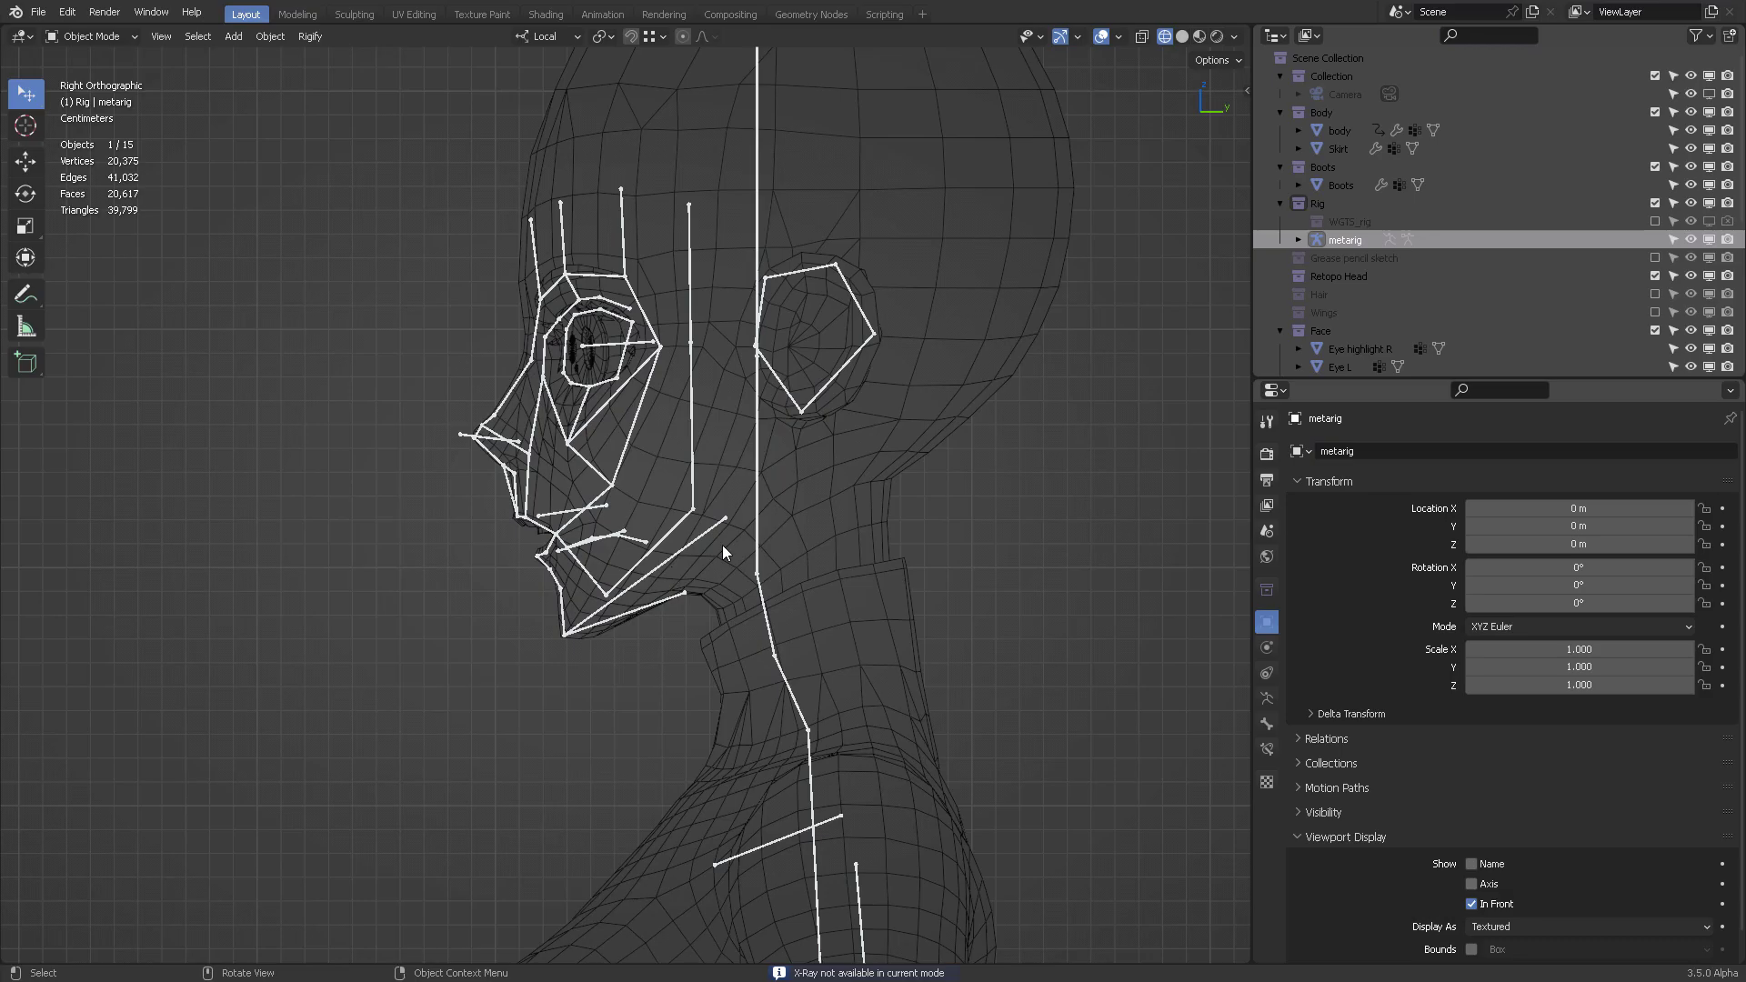
Edit the example character's metarig and move the rear jaw bone end up toward the ear.
key("Tab")
left_click(865, 517)
left_click(726, 519)
left_click(753, 493)
right_click_drag(728, 483, 742, 511, "ctrl")
left_click_drag(736, 510, 742, 402)
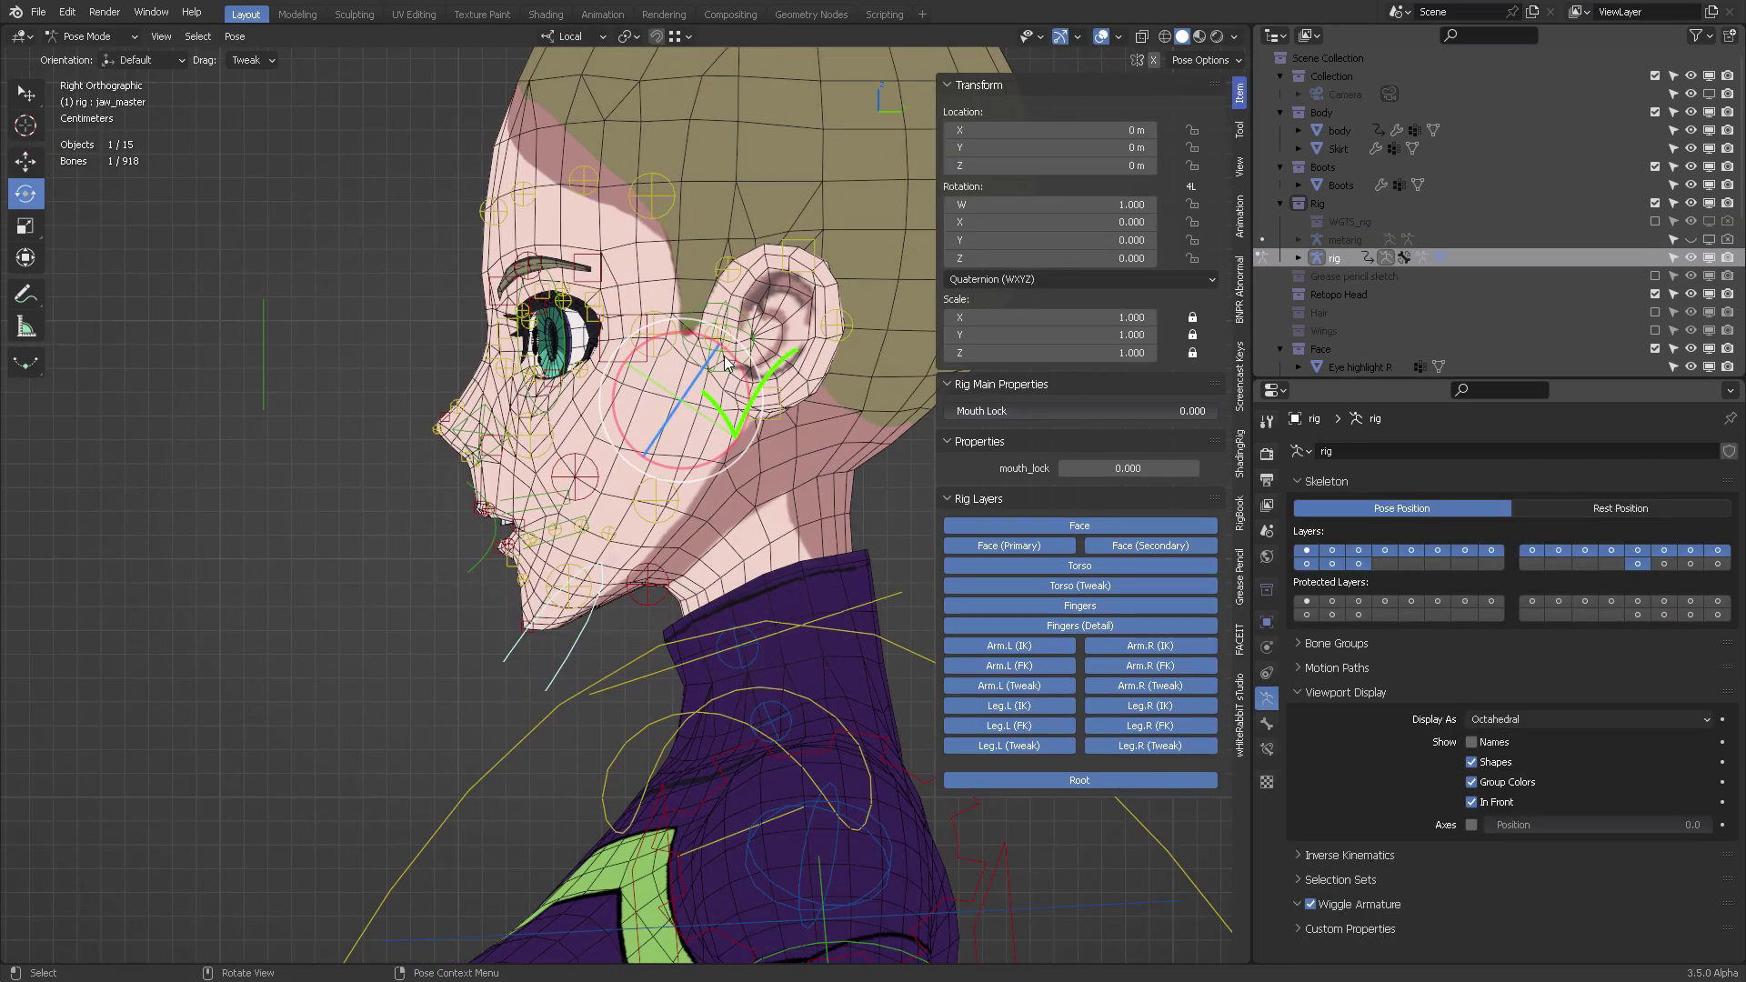
Rotate the example rig's jaw_master control slightly to test the jaw pivot.
left_click_drag(725, 362, 733, 365)
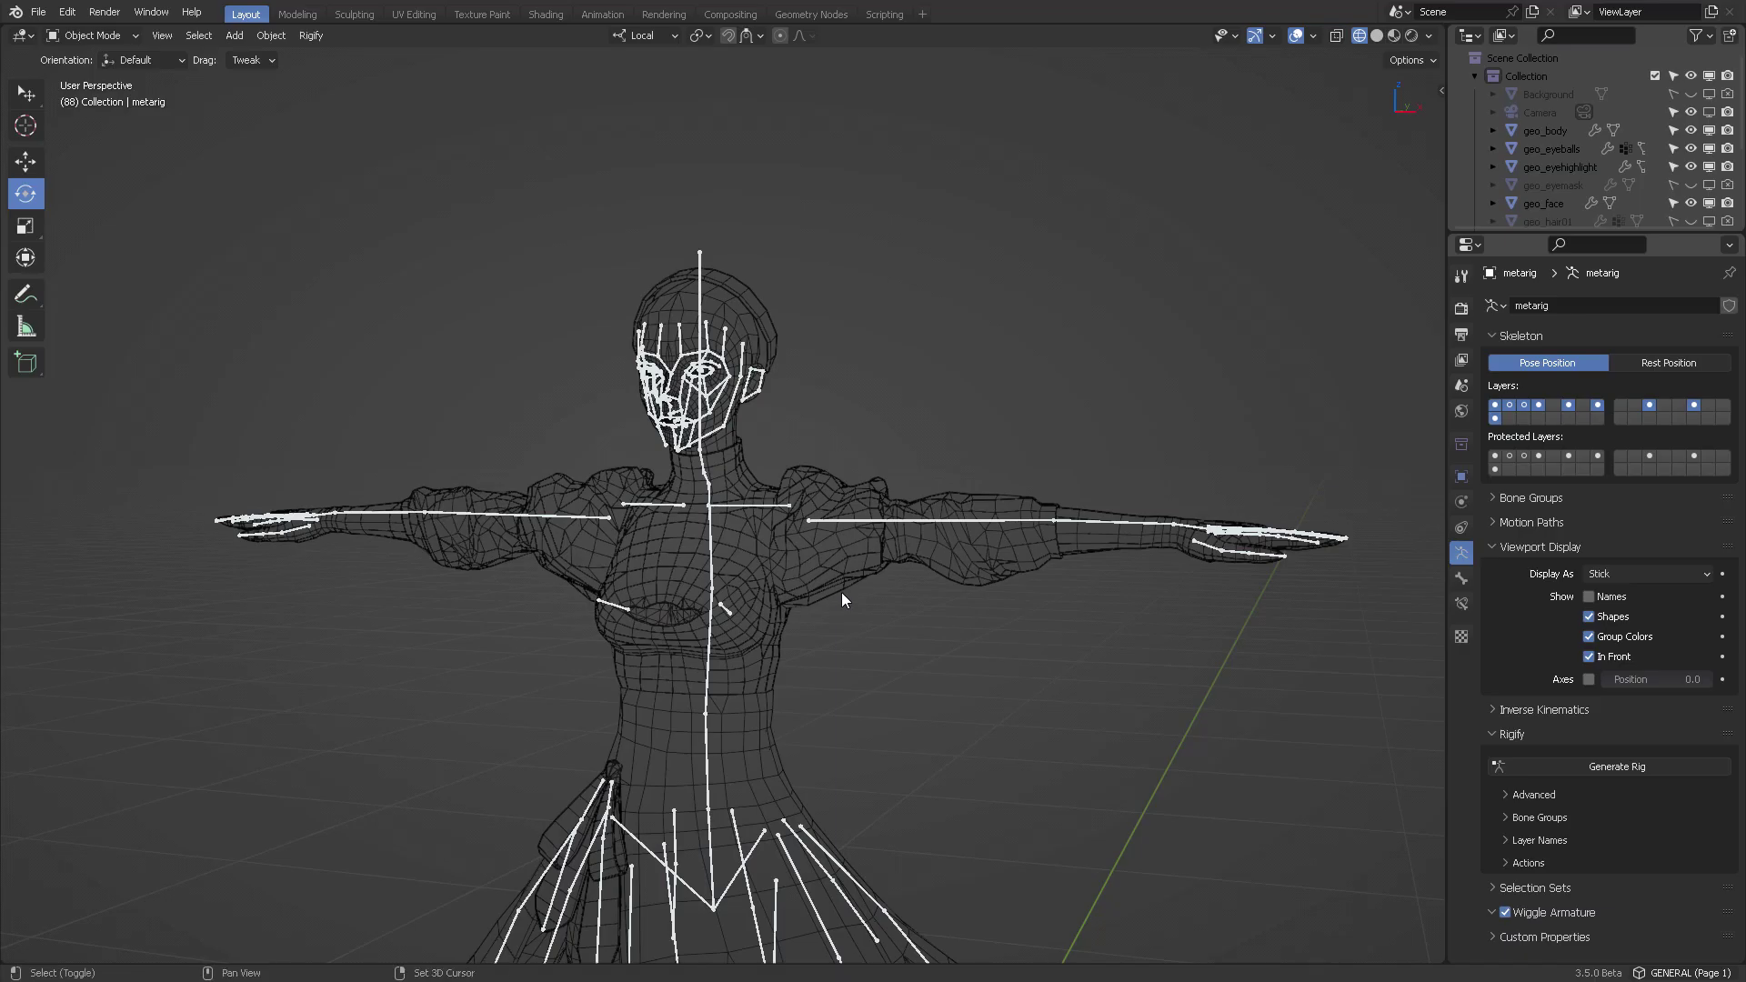
Set the metarig's bone display to Octahedral.
middle_click_drag(842, 592, 871, 466, "ctrl")
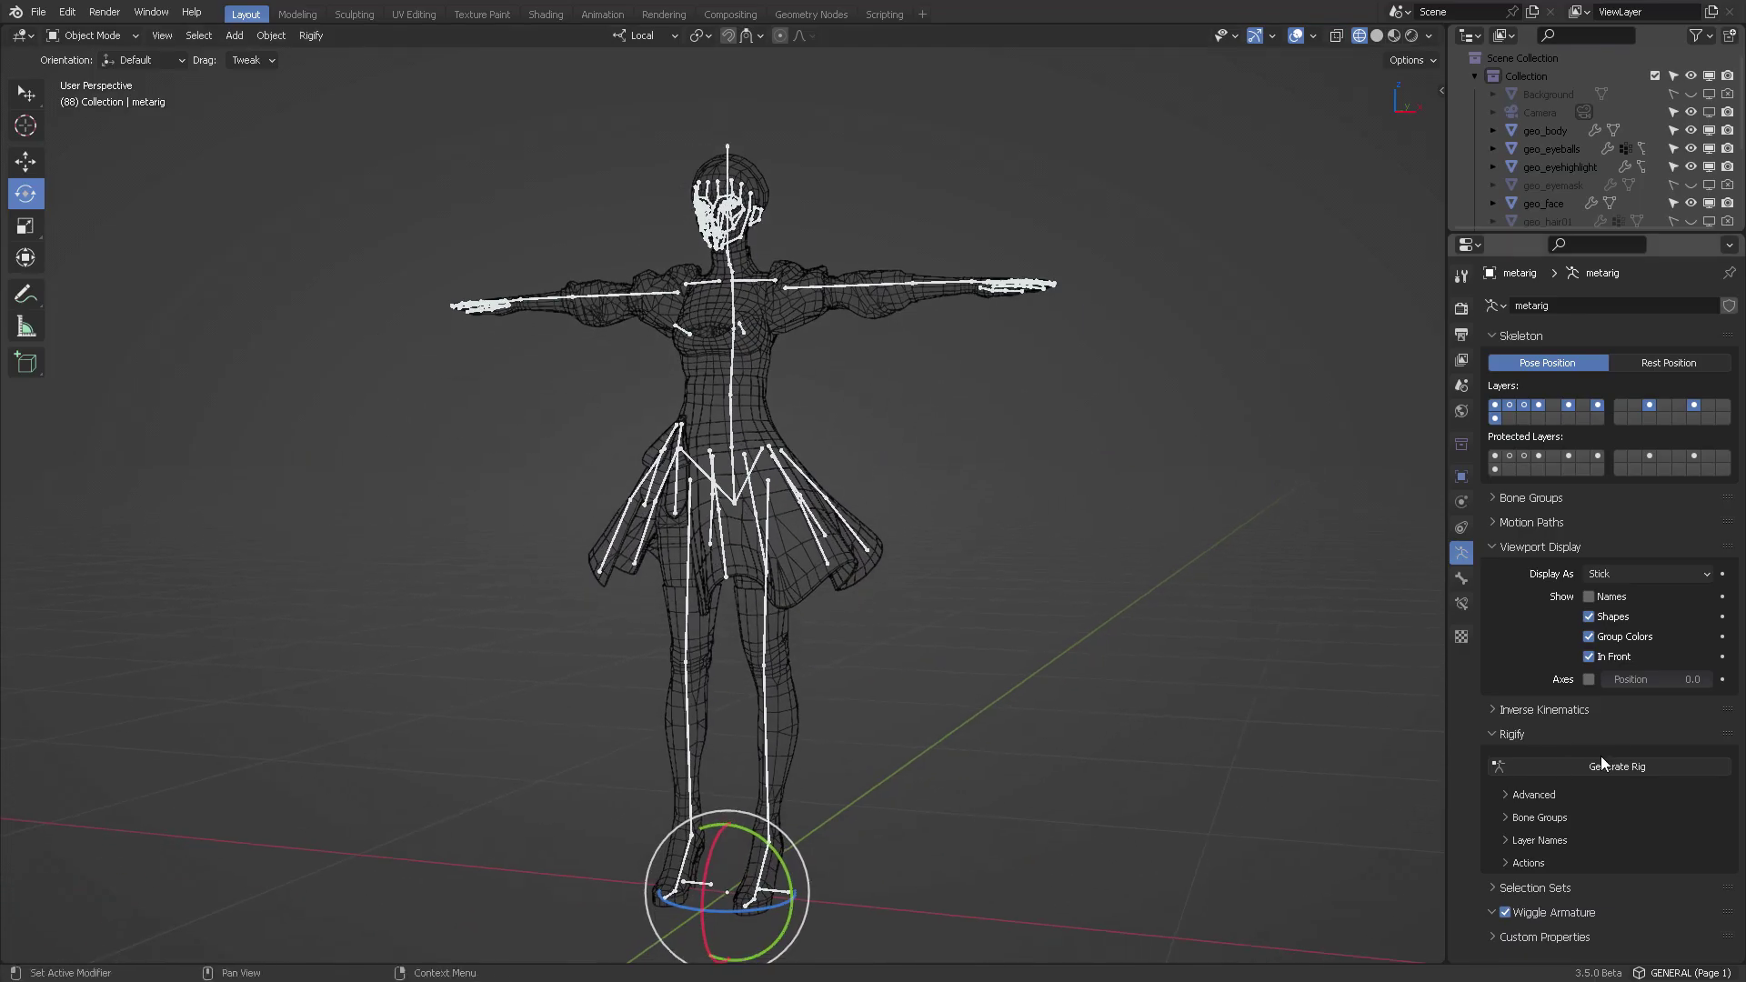
scroll(1683, 136, "down", 4)
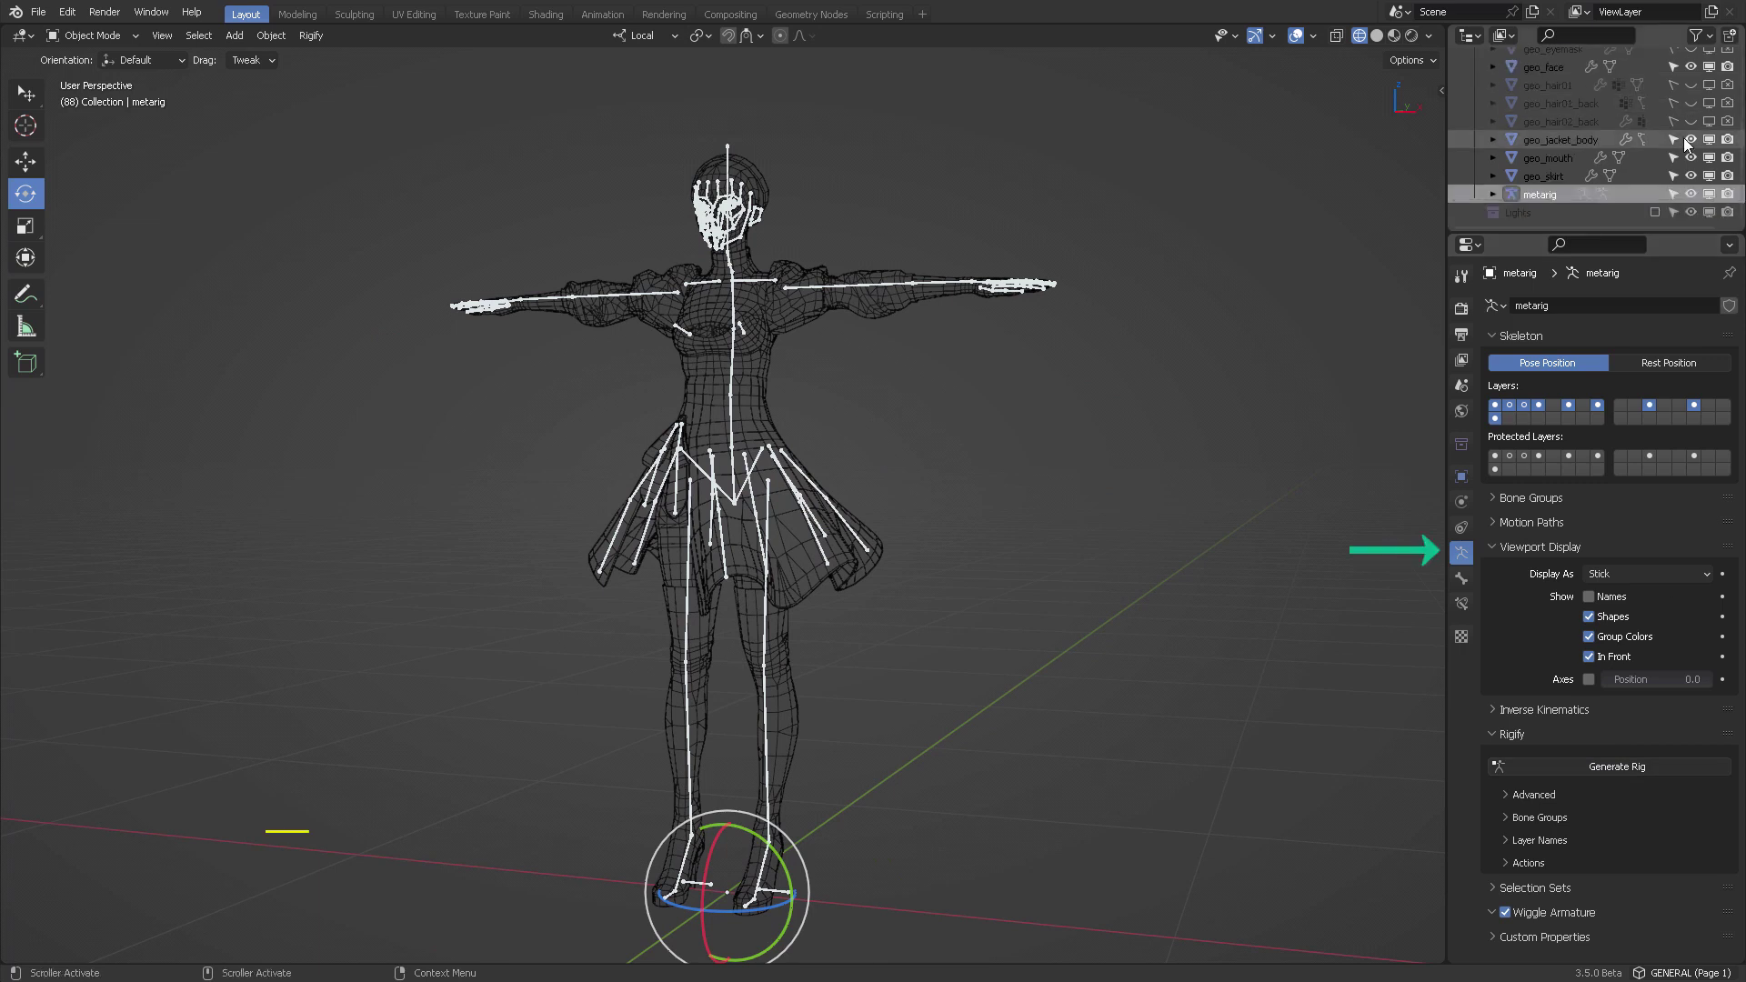
left_click(1638, 573)
left_click(1638, 602)
Switch the metarig to Pose Mode with its left hand bones in close view.
middle_click_drag(1174, 363, 1075, 443)
scroll(1075, 443, "up", 3)
middle_click_drag(946, 478, 913, 462, "shift")
scroll(1081, 447, "up", 2)
key("ctrl+Tab")
left_click(1008, 648)
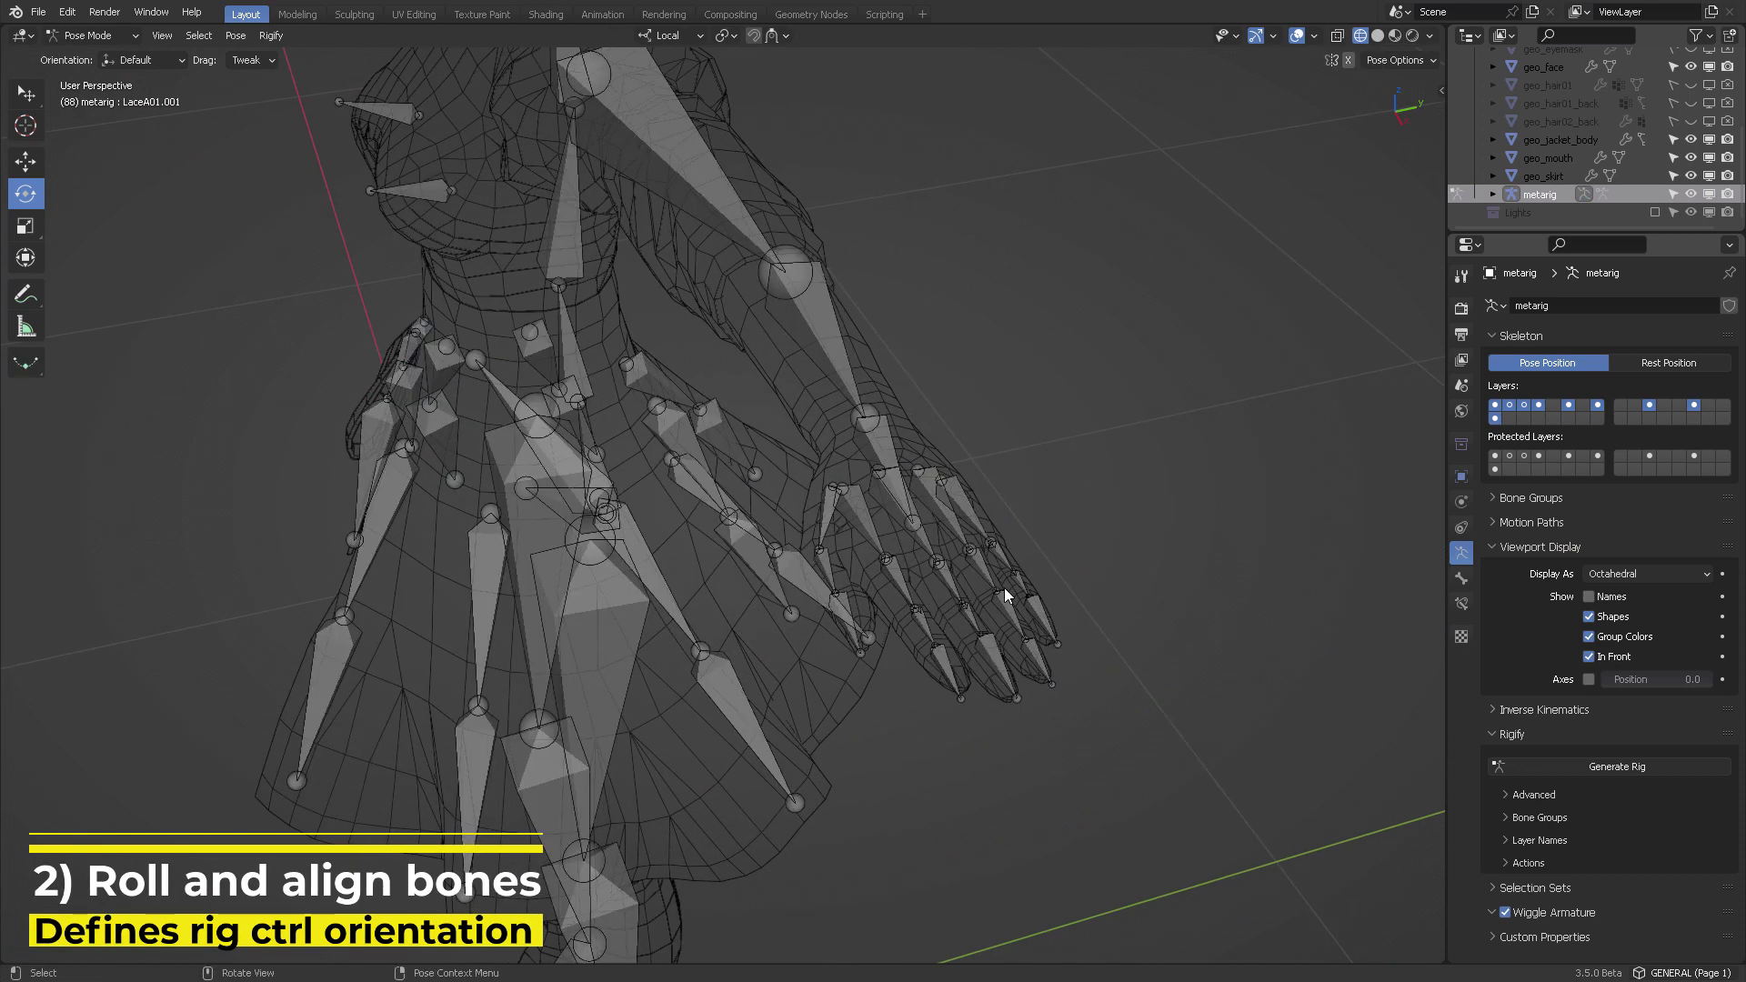
Select the left hand's palm.04.L bone and show its transform properties.
left_click(970, 522)
key("KP_Decimal")
scroll(970, 516, "down", 8)
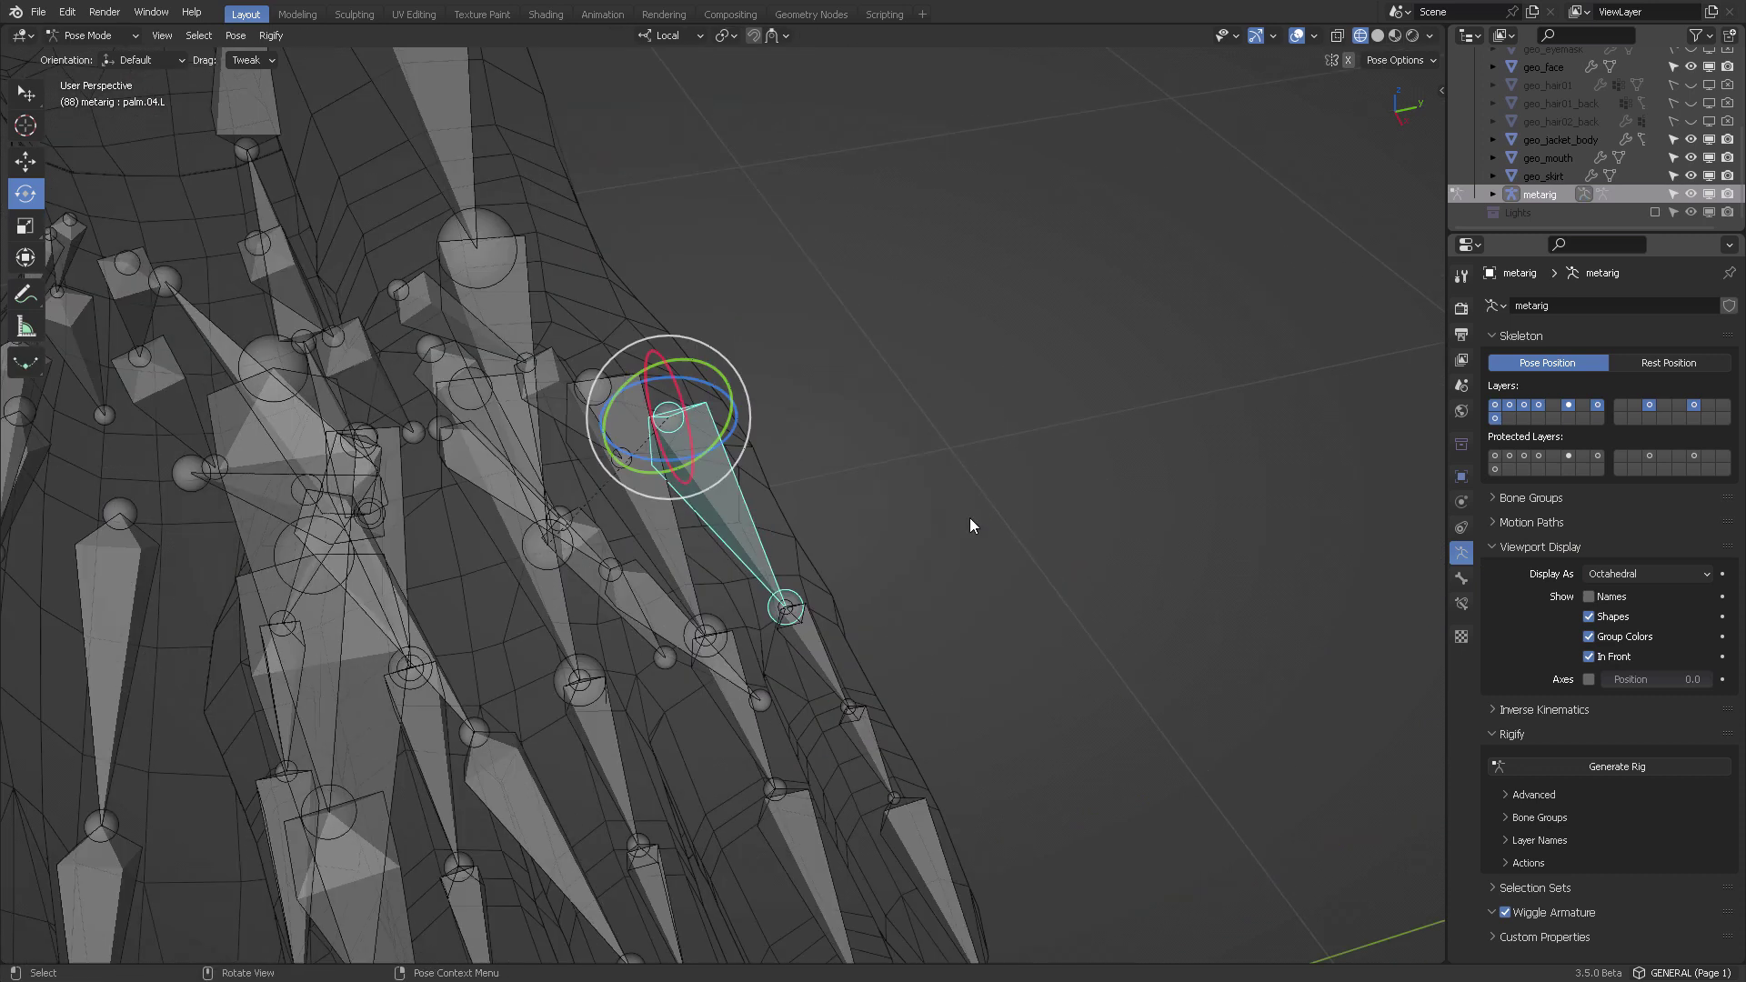
mouse_move(970, 516)
middle_mouse_down()
mouse_move(909, 495)
mouse_move(973, 504)
middle_mouse_up()
scroll(918, 497, "up", 4)
key("n")
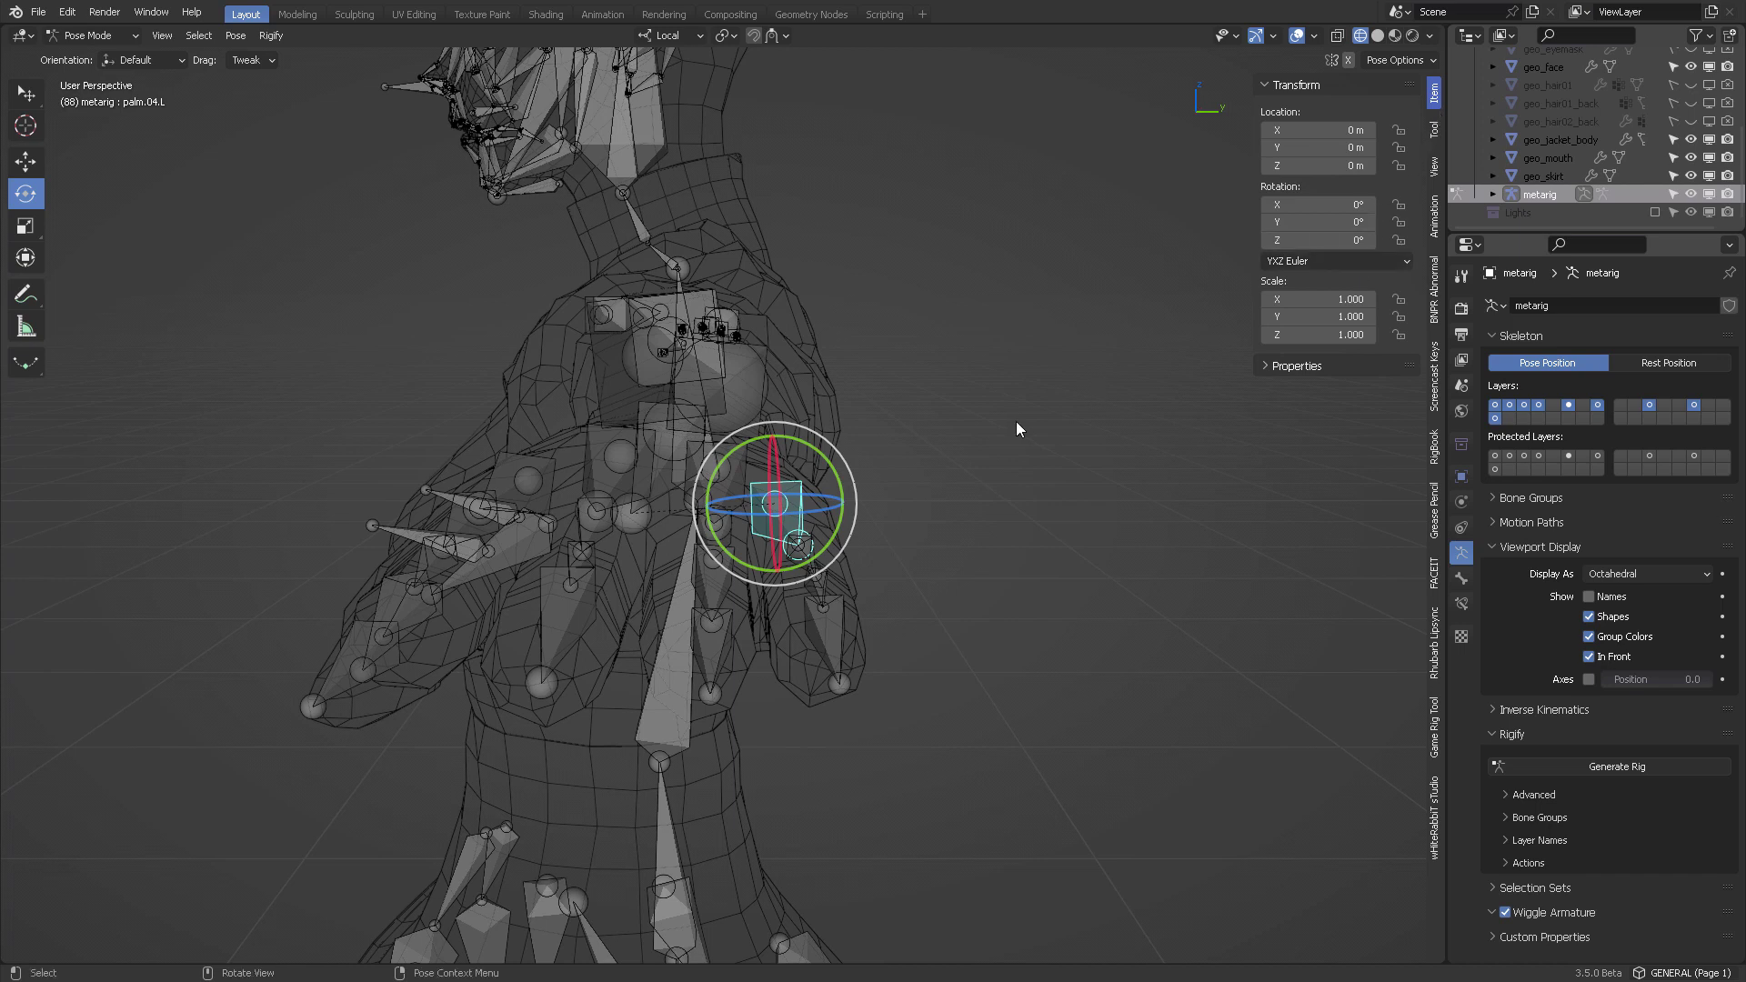
Edit the metarig and set the roll of palm.04.L to about -190°.
key("ctrl+Tab")
left_click(1129, 420)
middle_click_drag(903, 474, 812, 512)
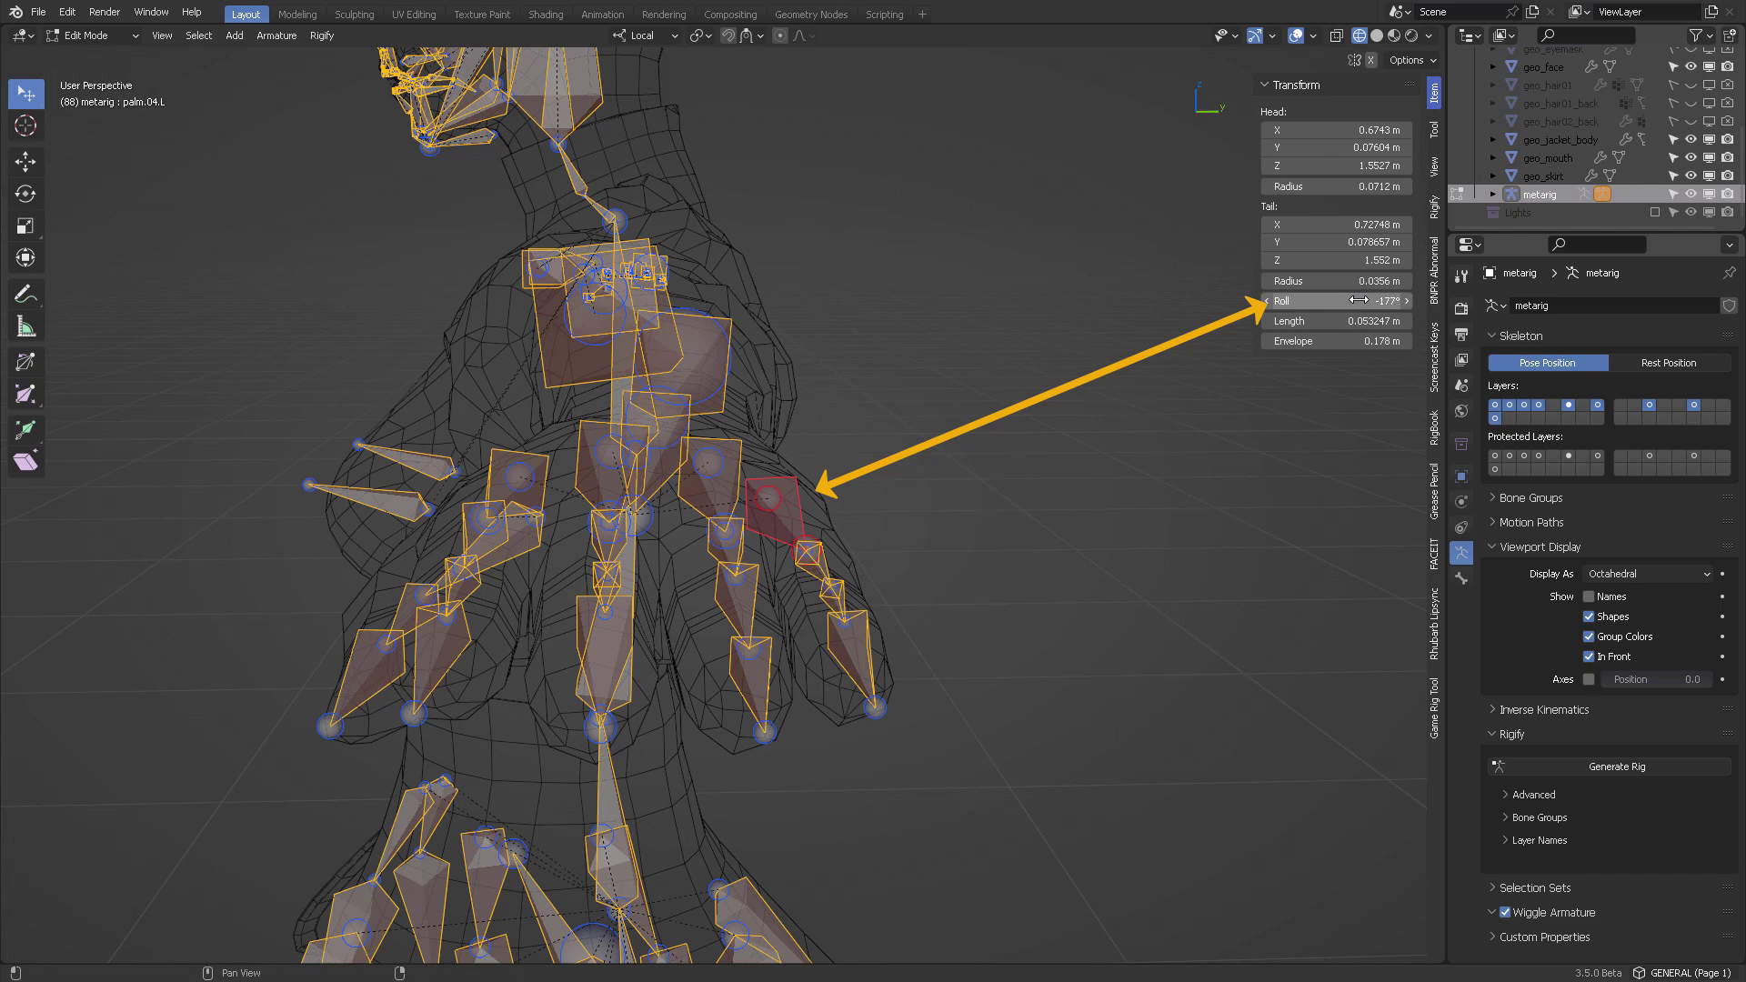
left_click_drag(1359, 300, 1359, 300)
middle_click_drag(973, 513, 842, 505)
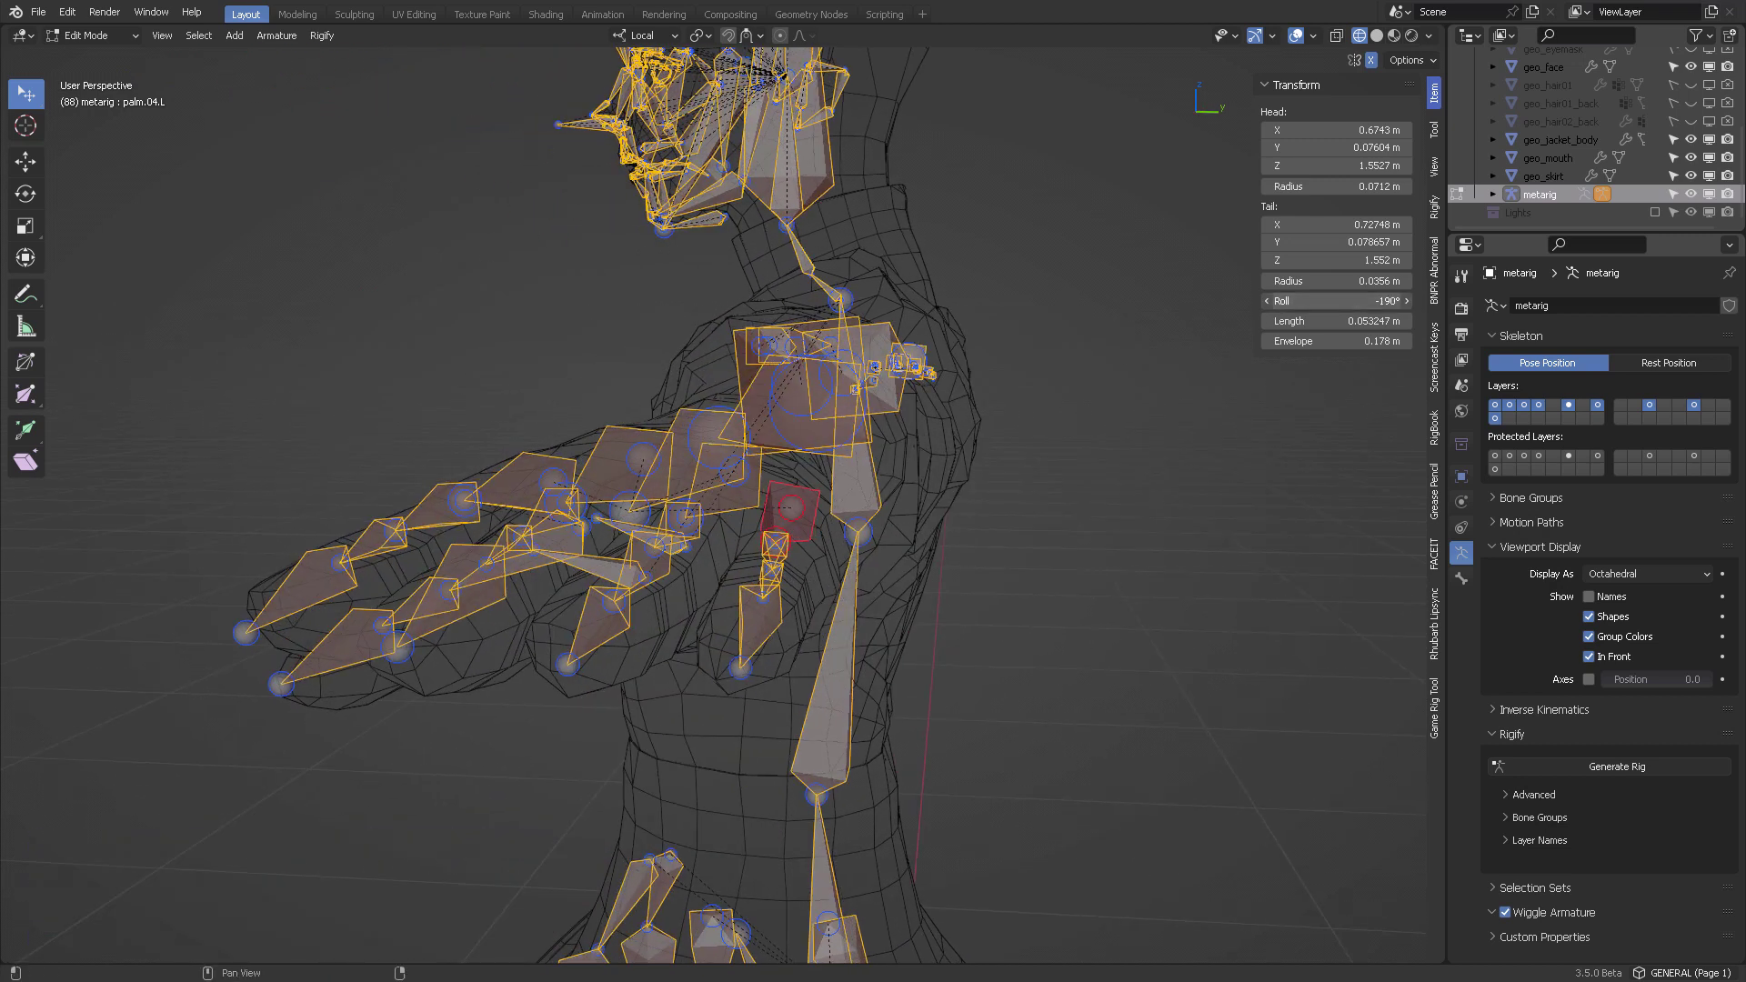
Nudge the palm.04.L bone slightly to fit the left hand mesh.
middle_click_drag(1018, 559, 850, 624)
middle_click_drag(906, 493, 954, 566)
key("g")
left_click(915, 514)
key("g")
left_click(833, 656)
Select the left pinky bone chain with palm.04.L active and recalculate its roll to Active Bone.
left_click(821, 696, "shift")
left_click(811, 602, "shift")
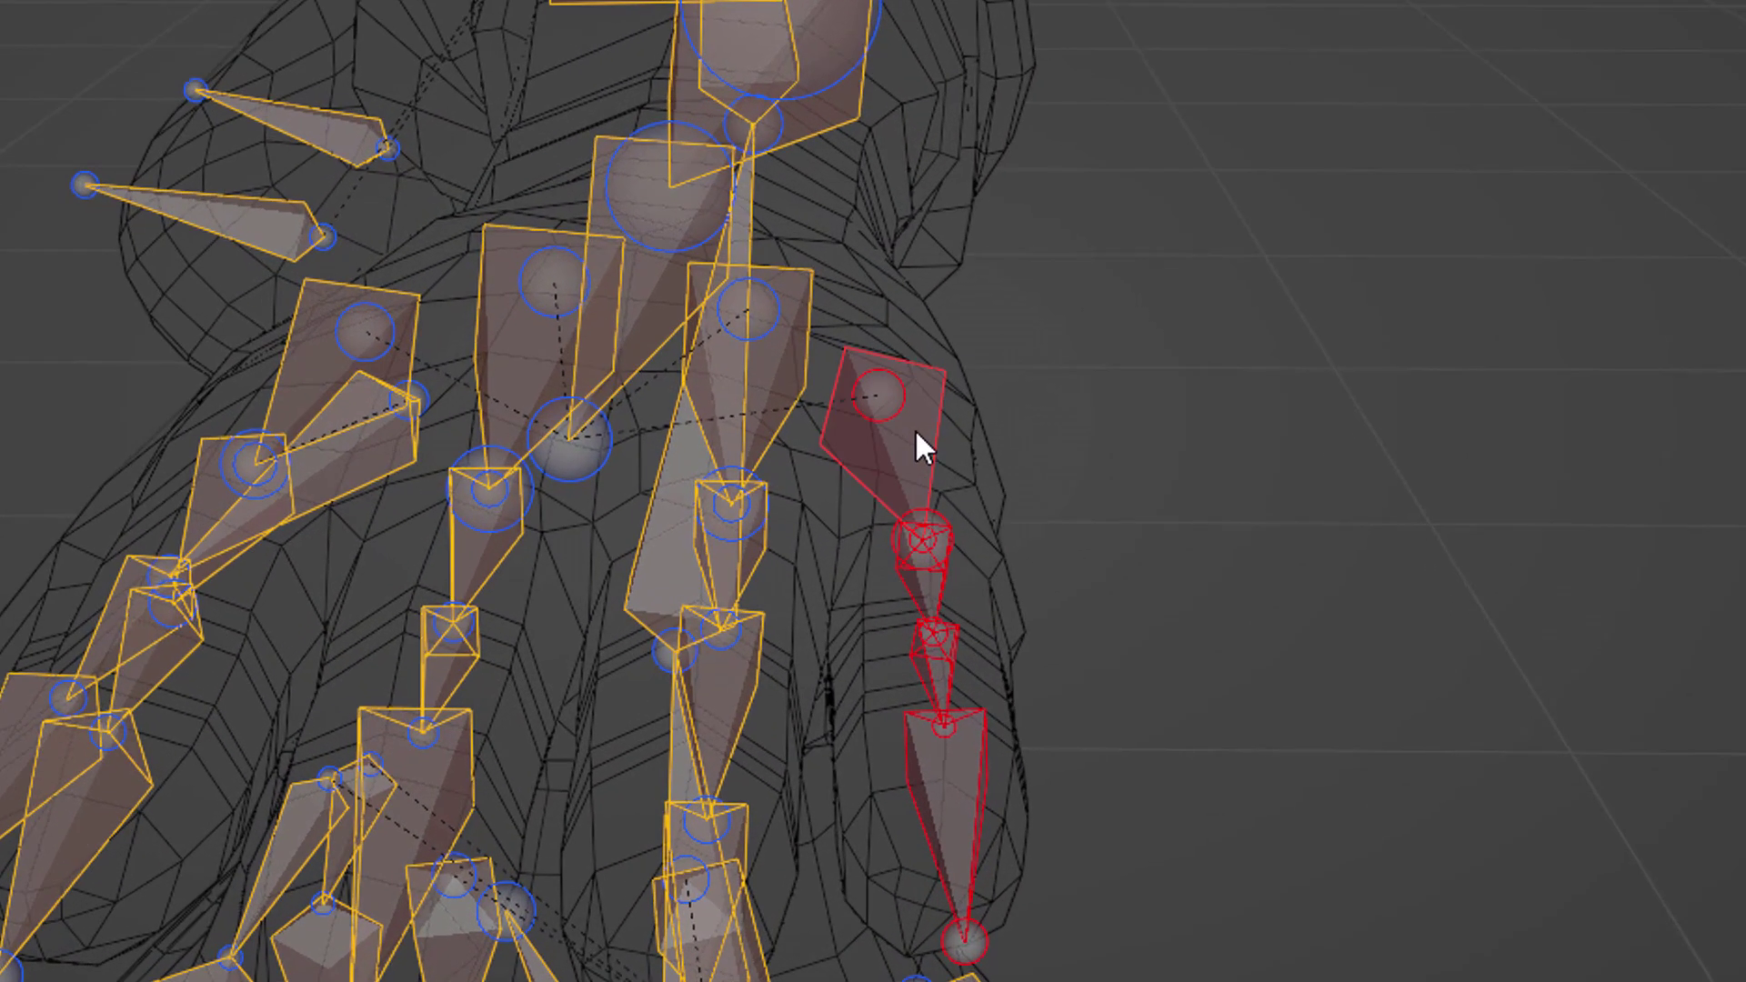
key("shift+n")
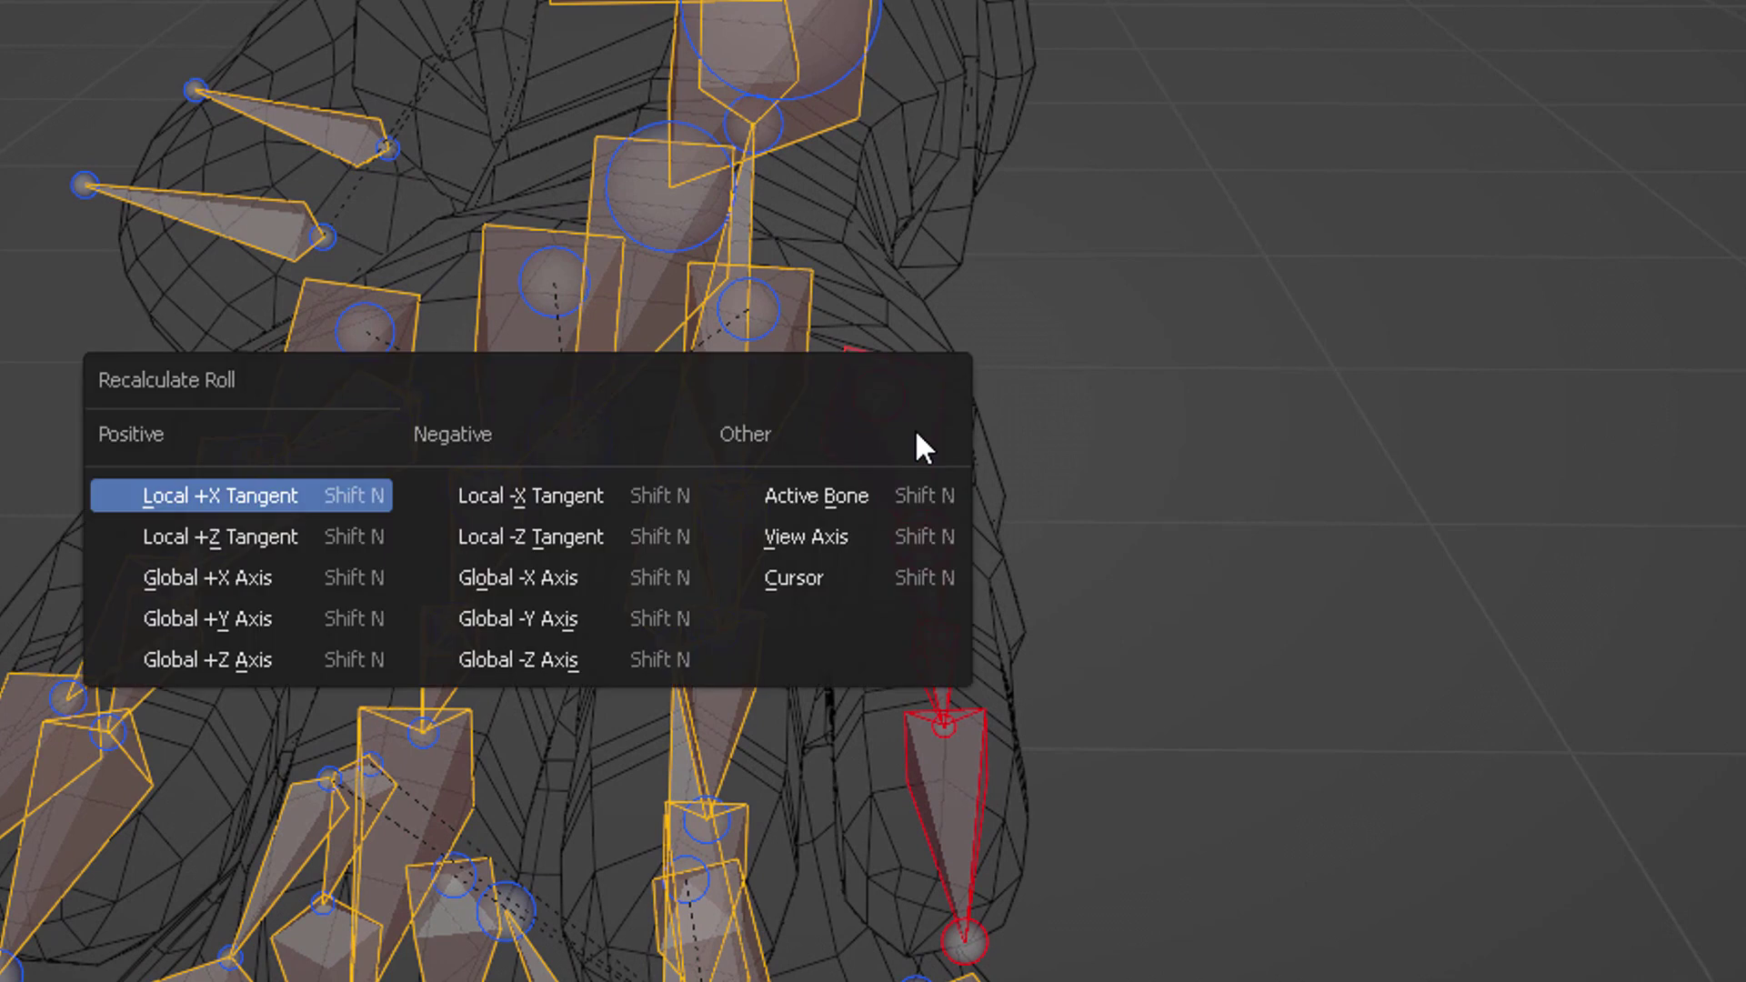
left_click(887, 496)
middle_click_drag(1130, 627, 1173, 582)
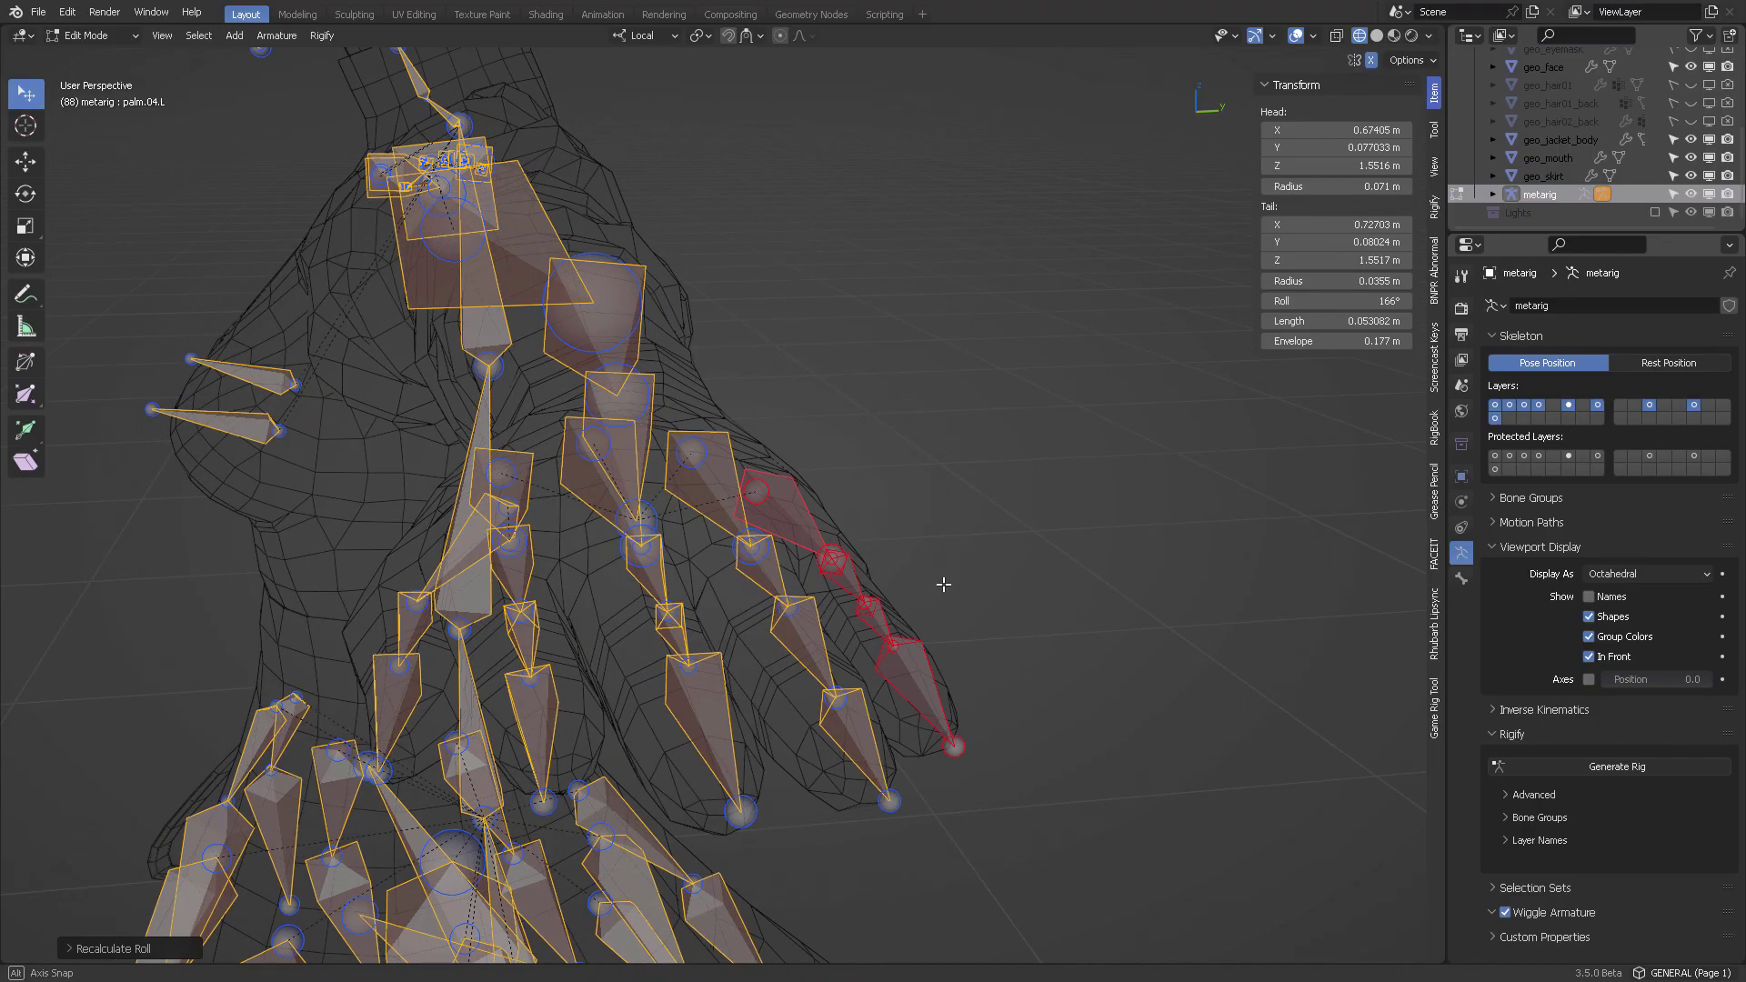
Select the left index finger chain with palm.01.L active and recalculate its roll to Active Bone.
middle_click_drag(1009, 572, 792, 523)
left_click(704, 472)
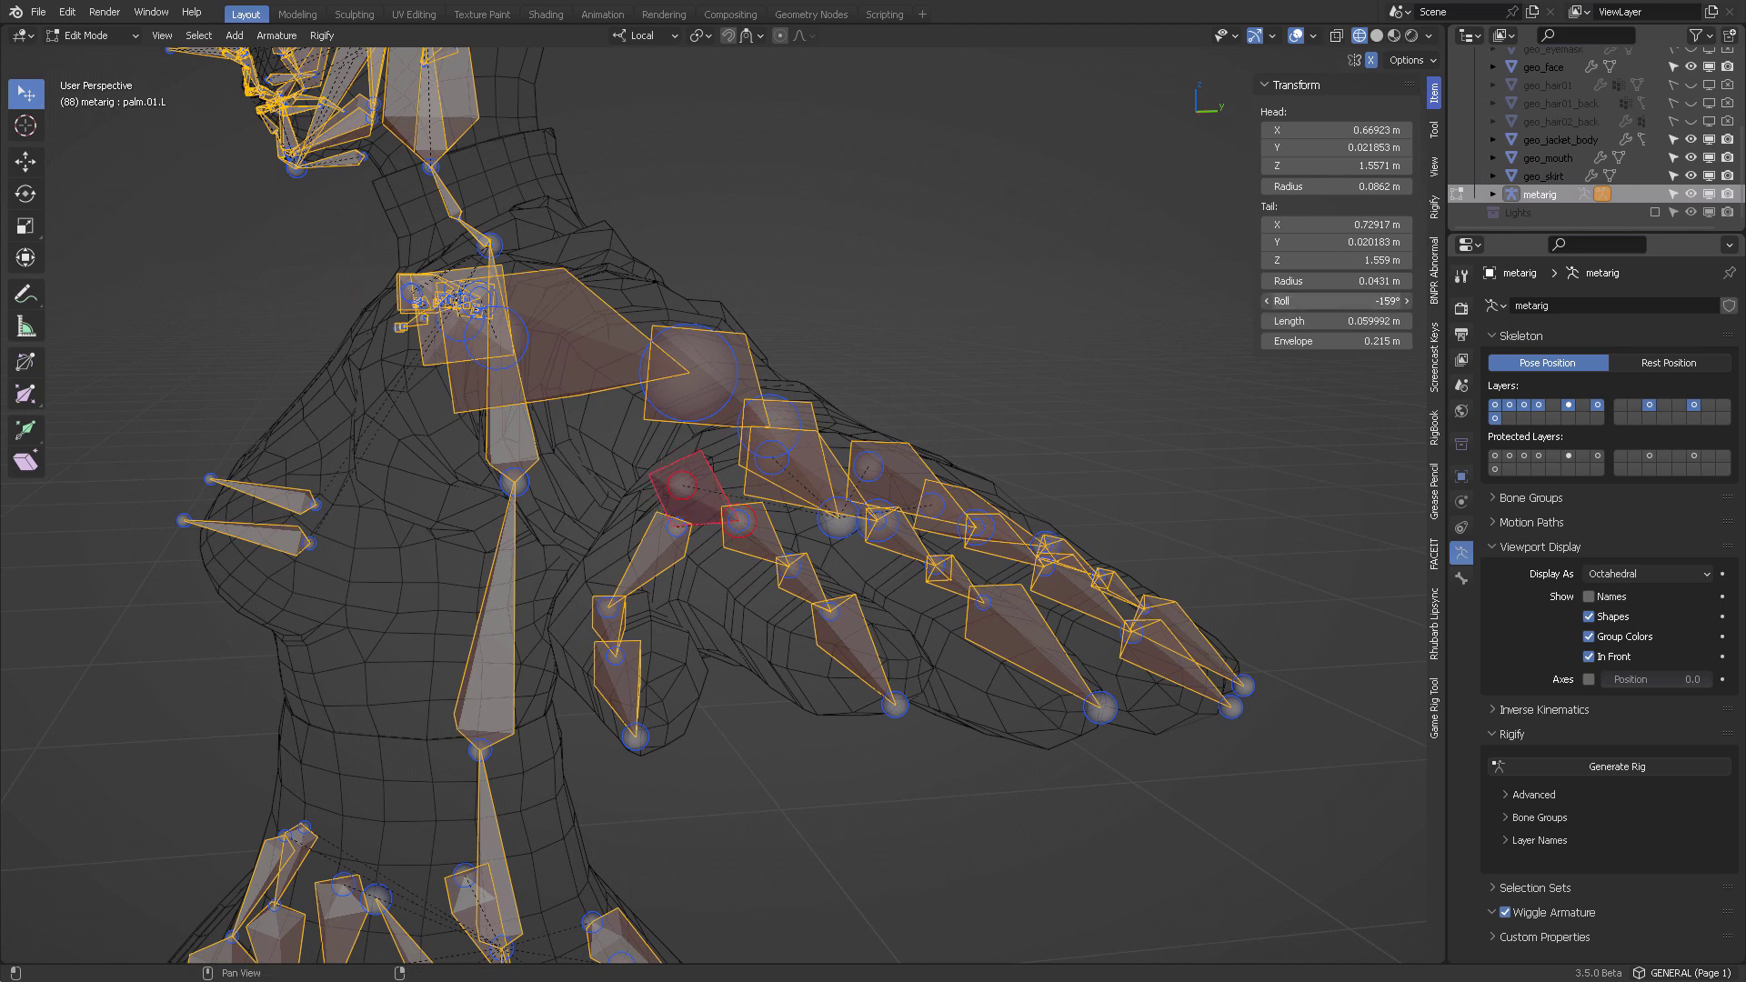
left_click(859, 643, "shift")
left_click(807, 584, "shift")
left_click(760, 538, "shift")
left_click(715, 486, "shift")
key("shift+n")
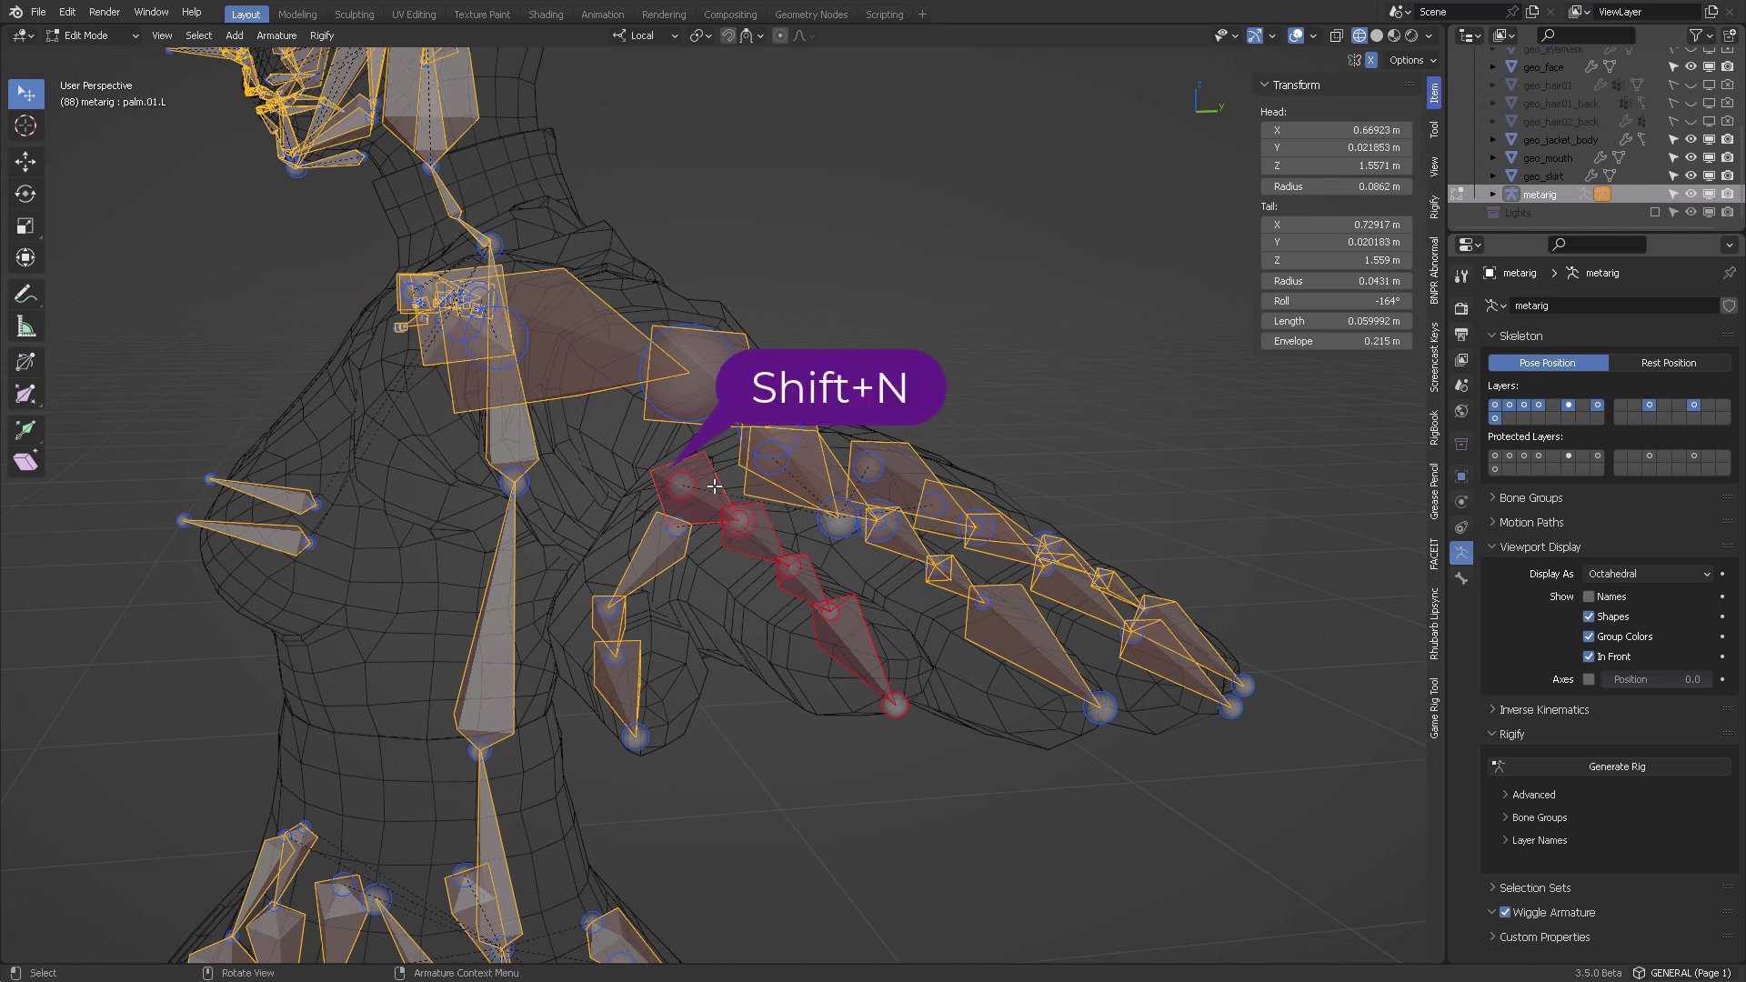
left_click(715, 491)
left_click(773, 460)
middle_click_drag(773, 459, 741, 479)
scroll(845, 440, "down", 6)
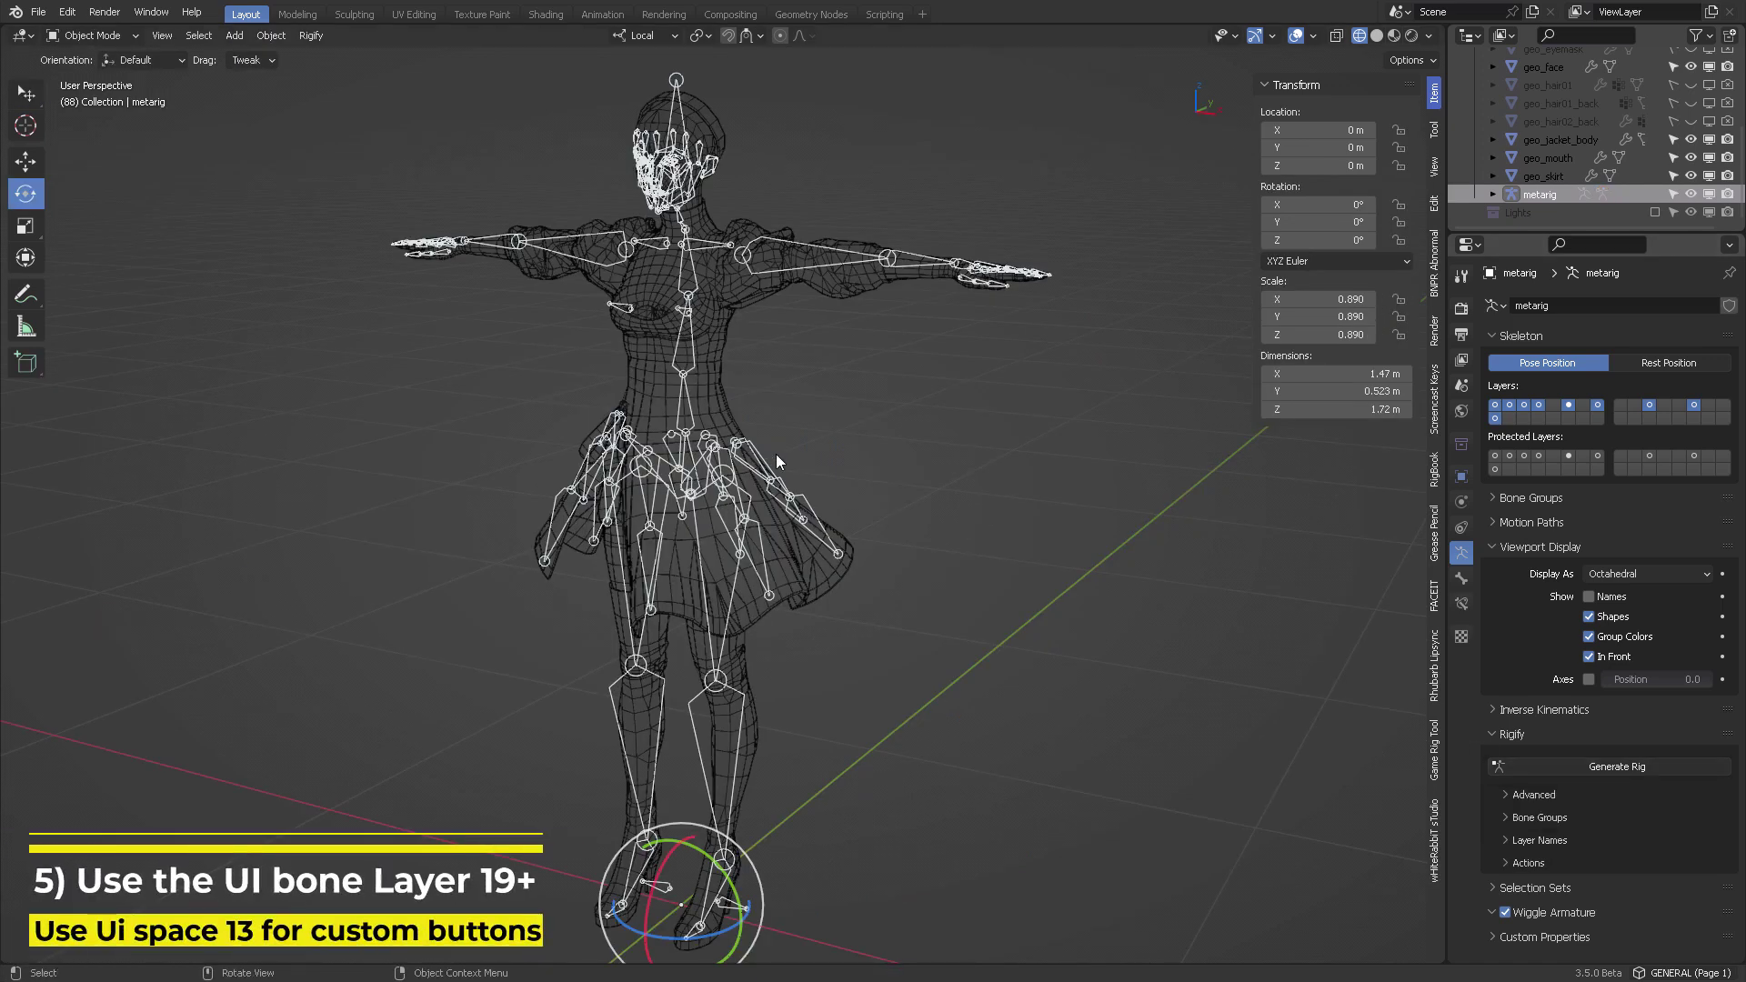
Edit the metarig and select the left skirt bone SkirtC01_L.
key("ctrl+Tab")
left_click(878, 470)
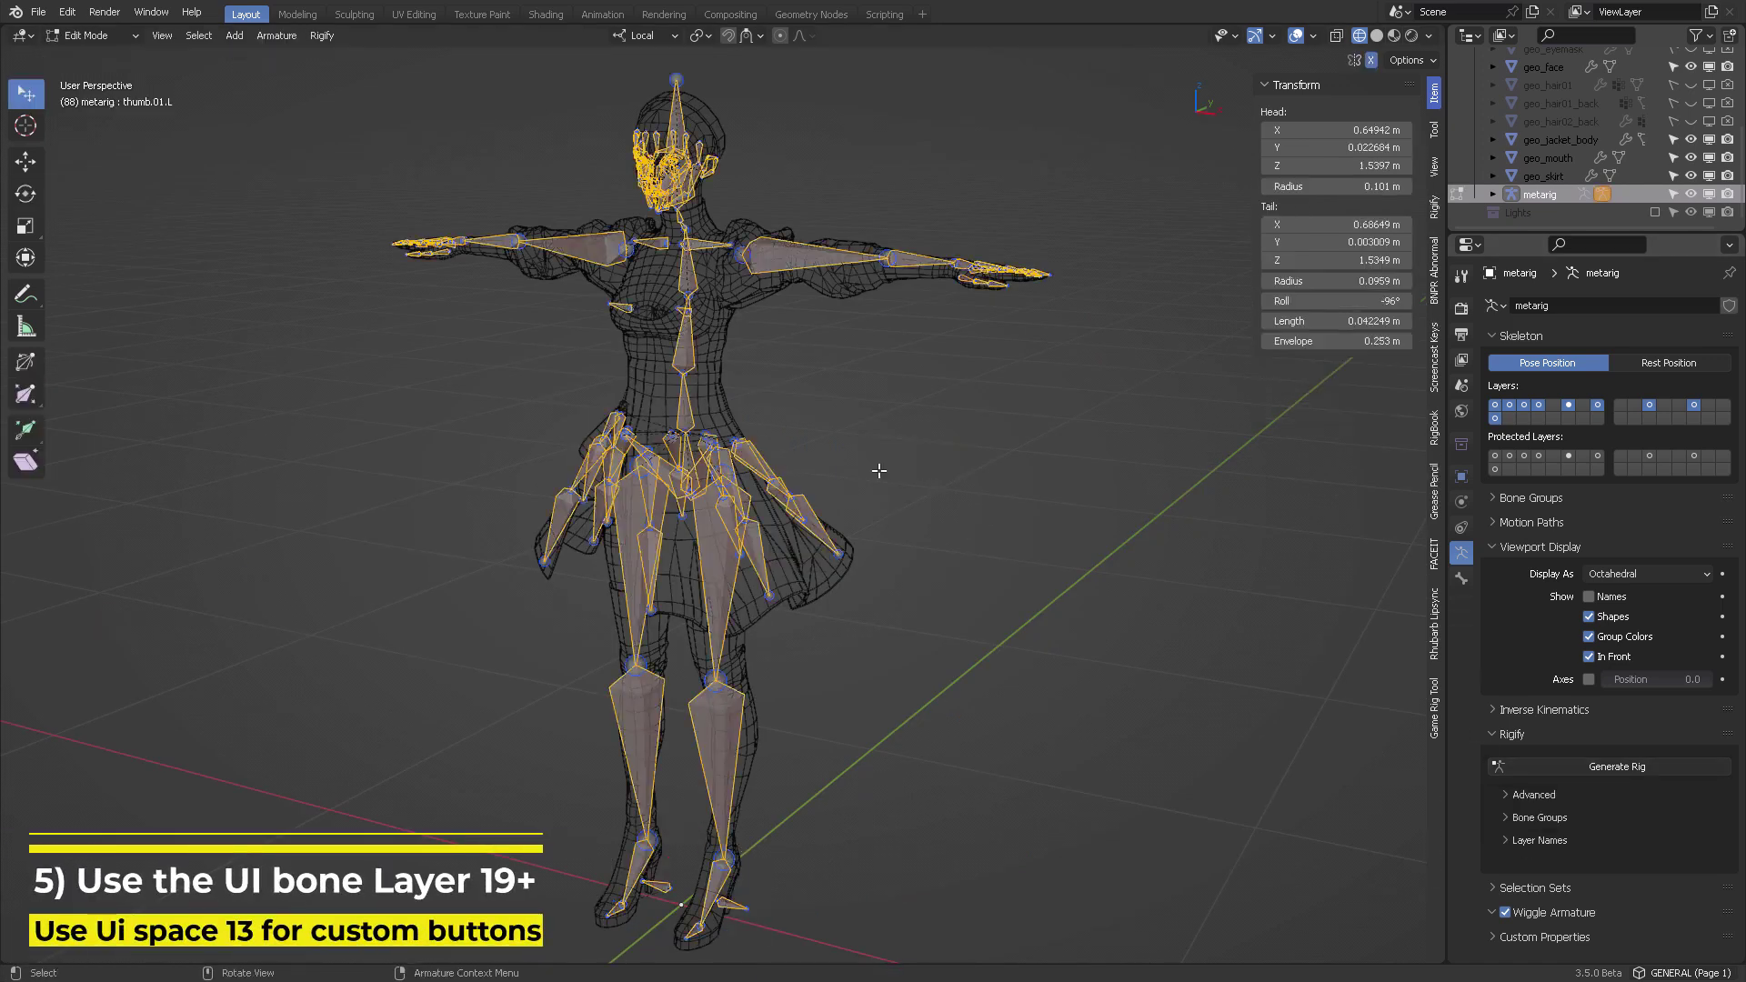
left_click(745, 458, "shift")
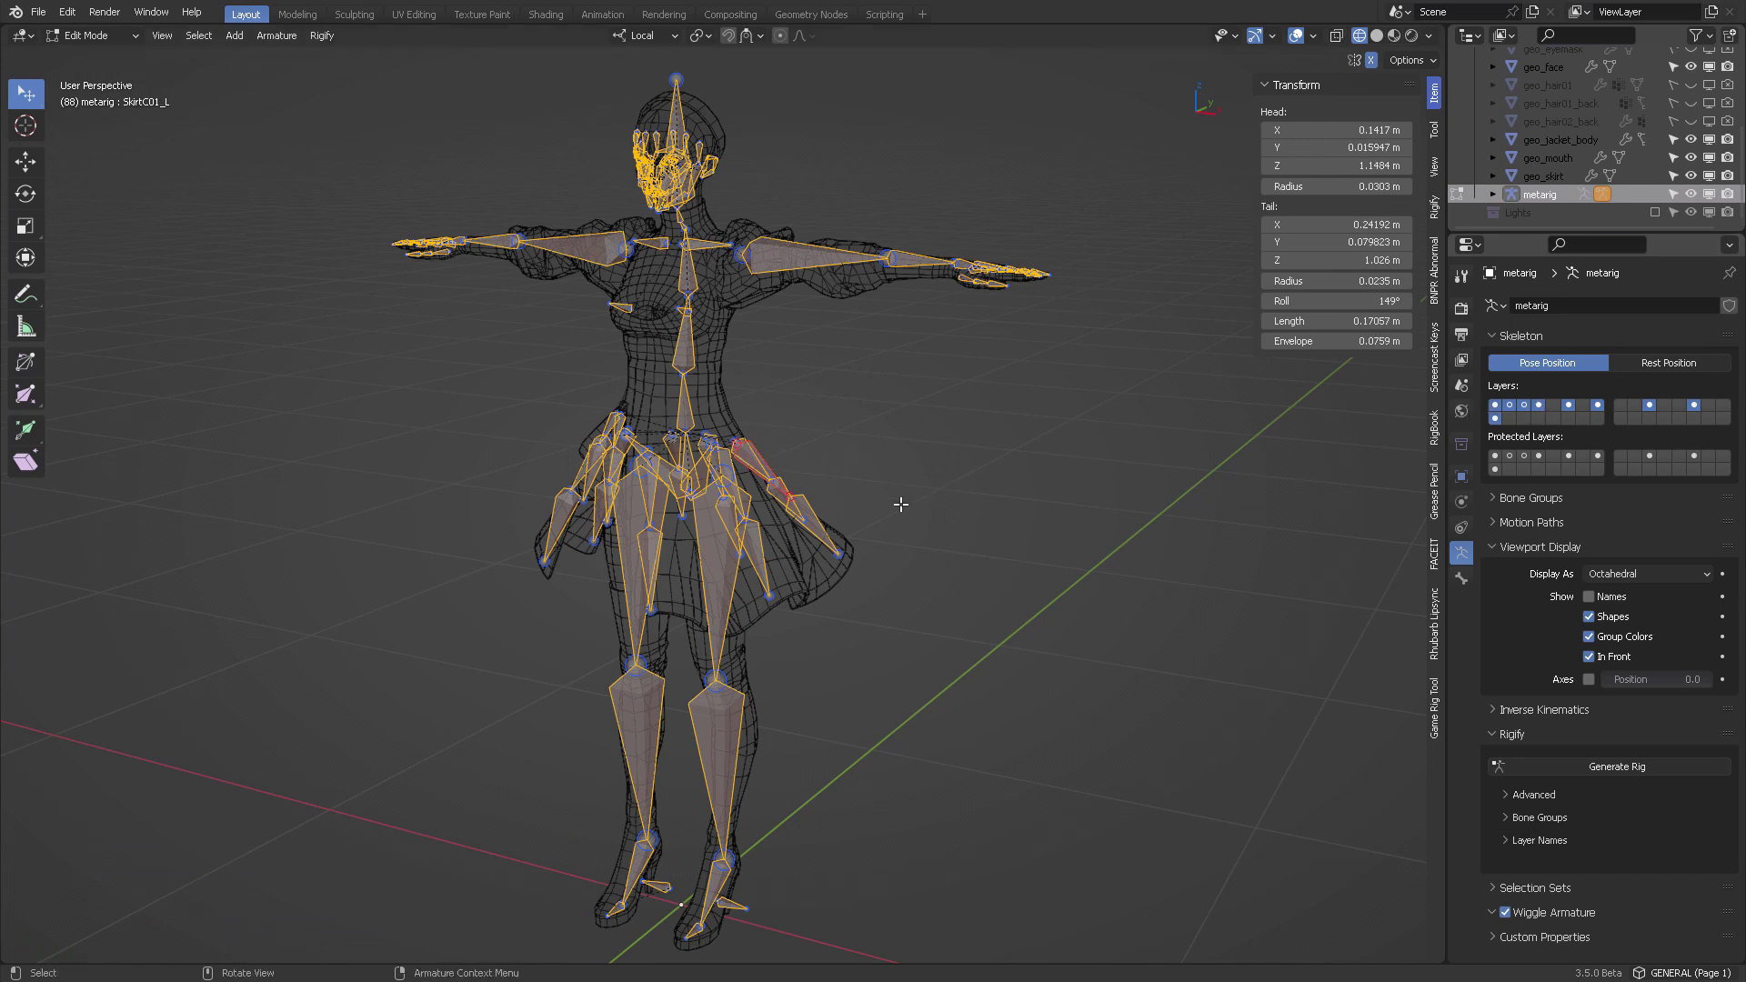
key("KP_Decimal")
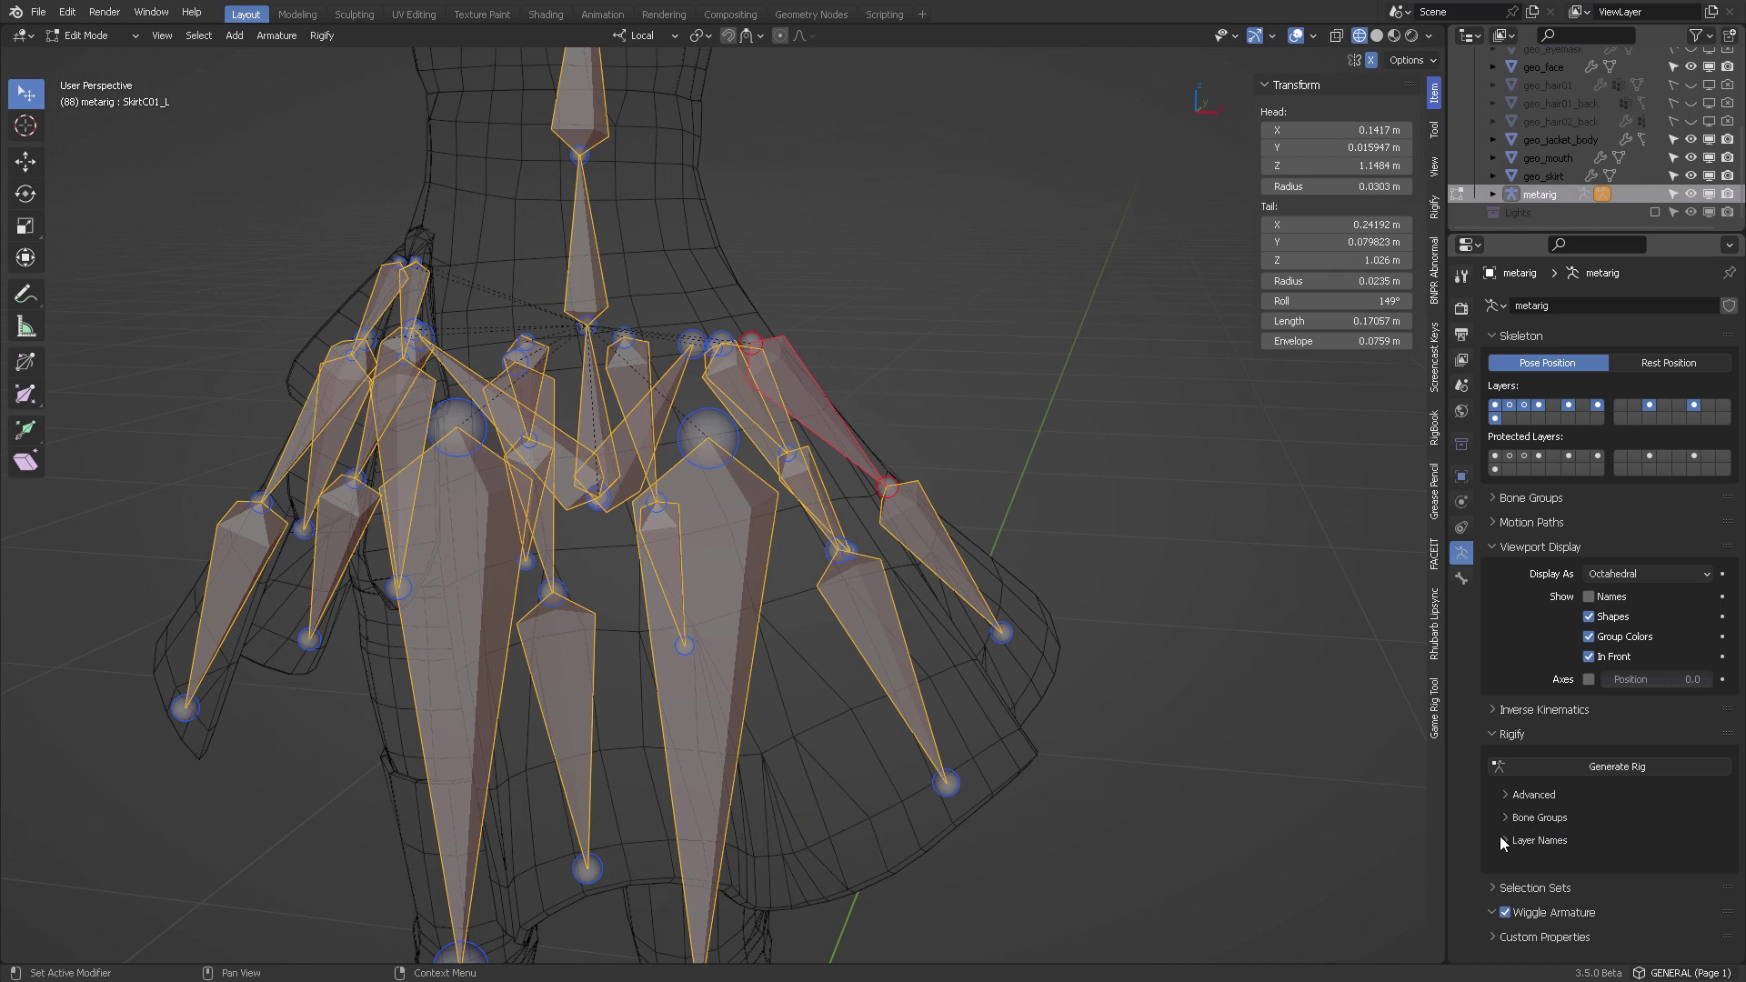
Enable Rigify layer 19, name it Skirt, and set its UI row to 13 and bone group to 6.
left_click(1505, 841)
scroll(1593, 793, "down", 14)
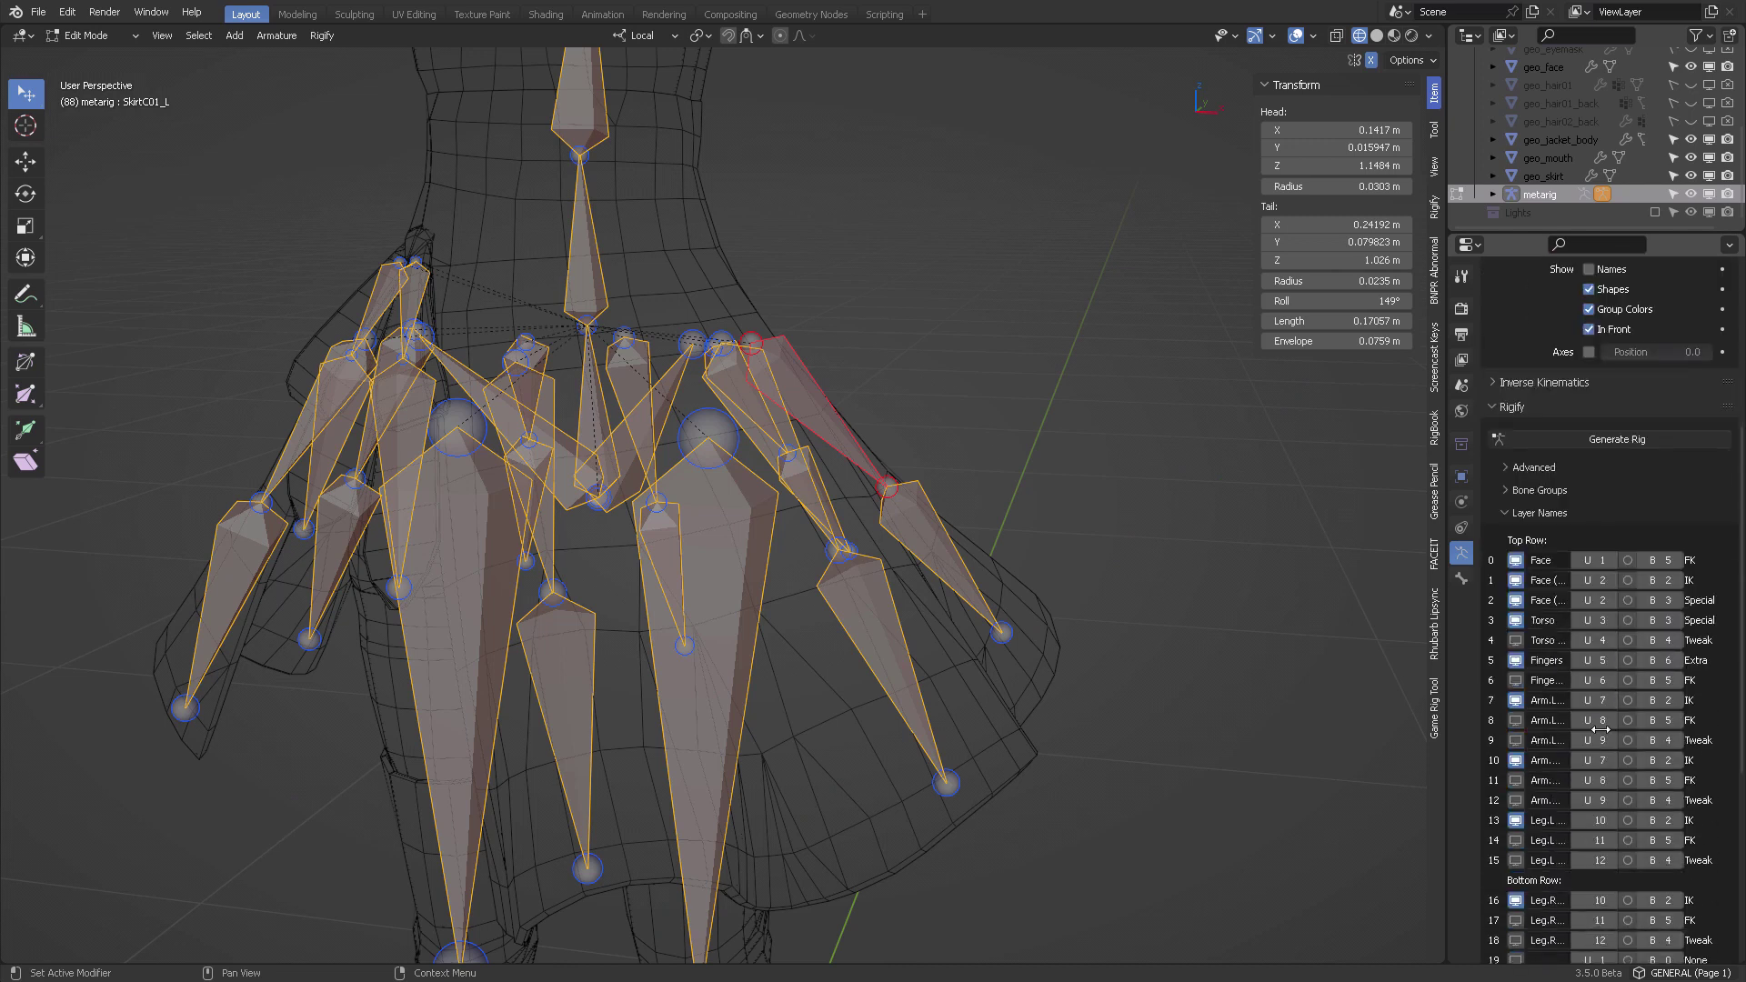
scroll(1568, 767, "down", 1)
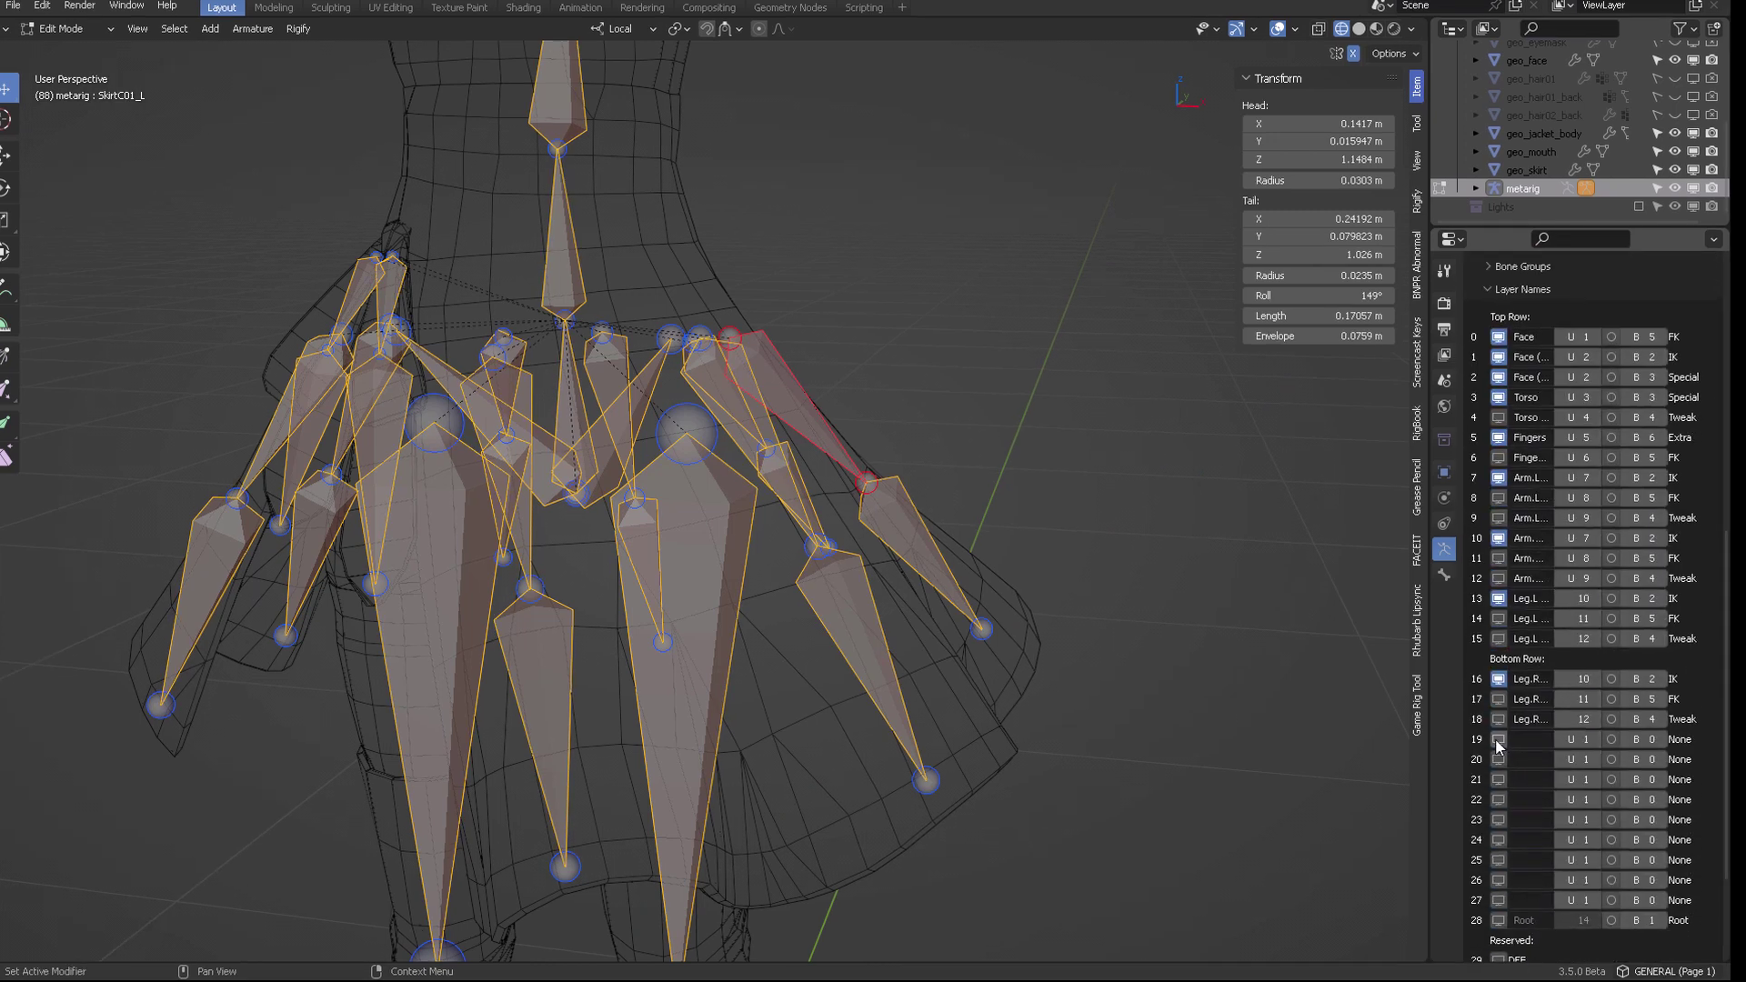
left_click(1514, 740)
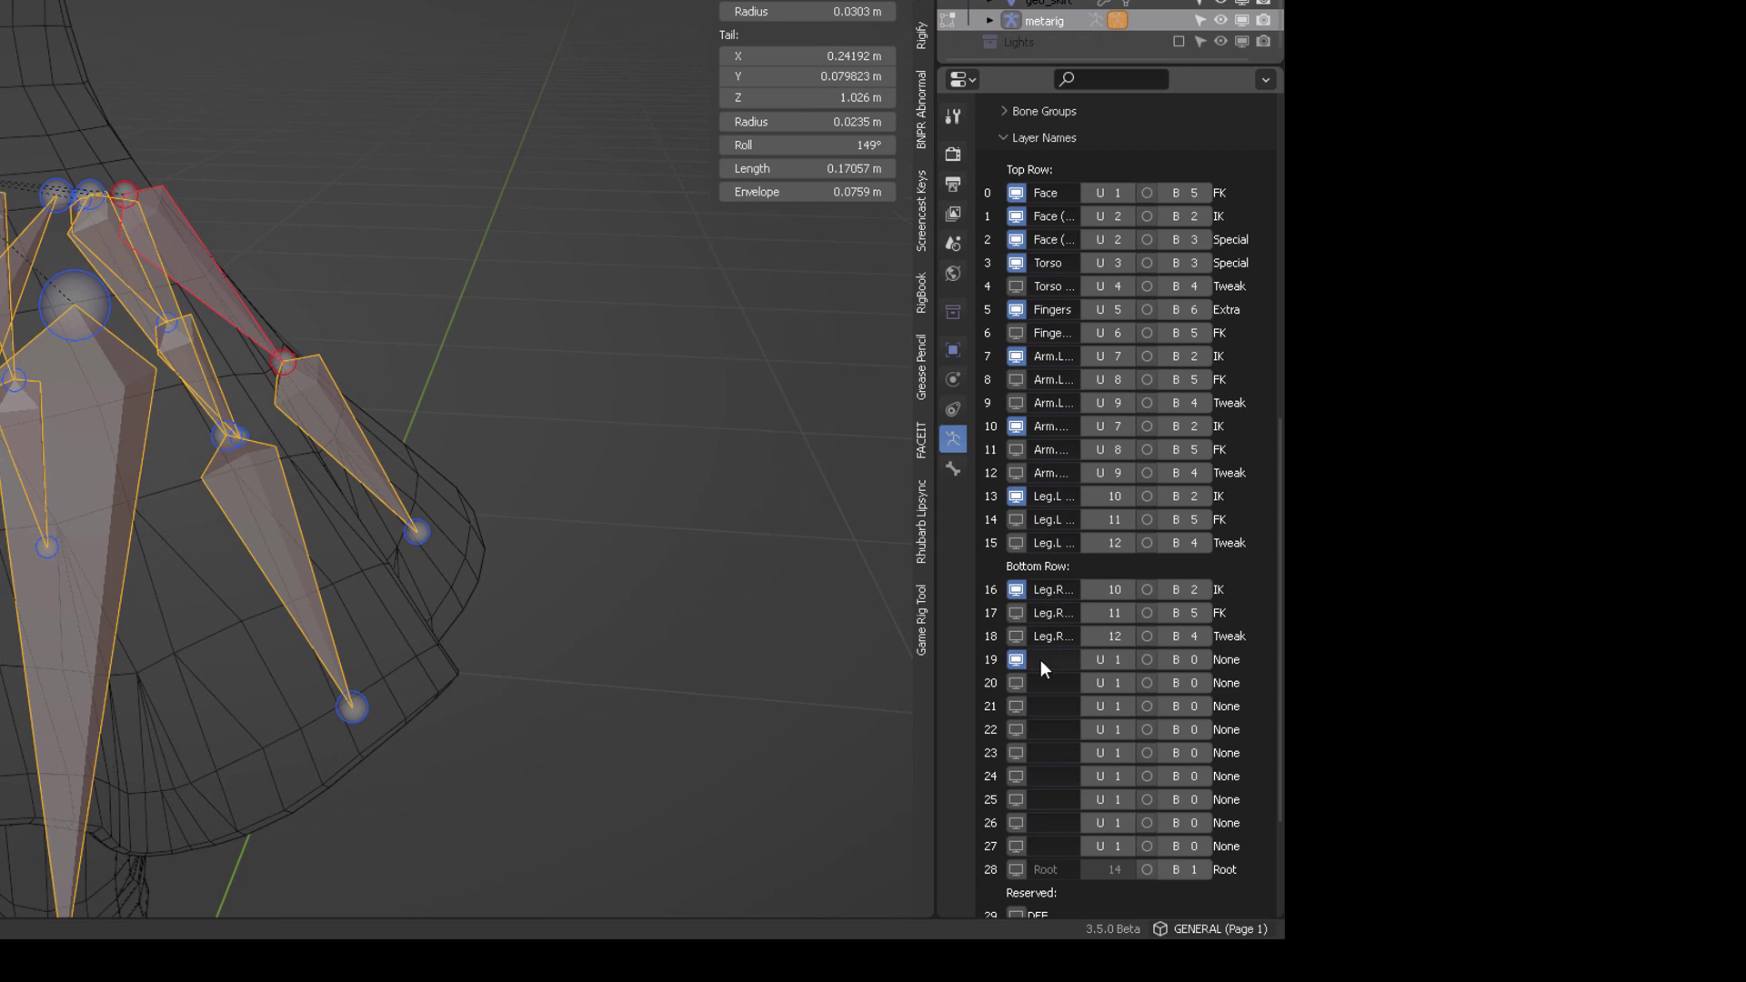
left_click(1040, 660)
key("Return")
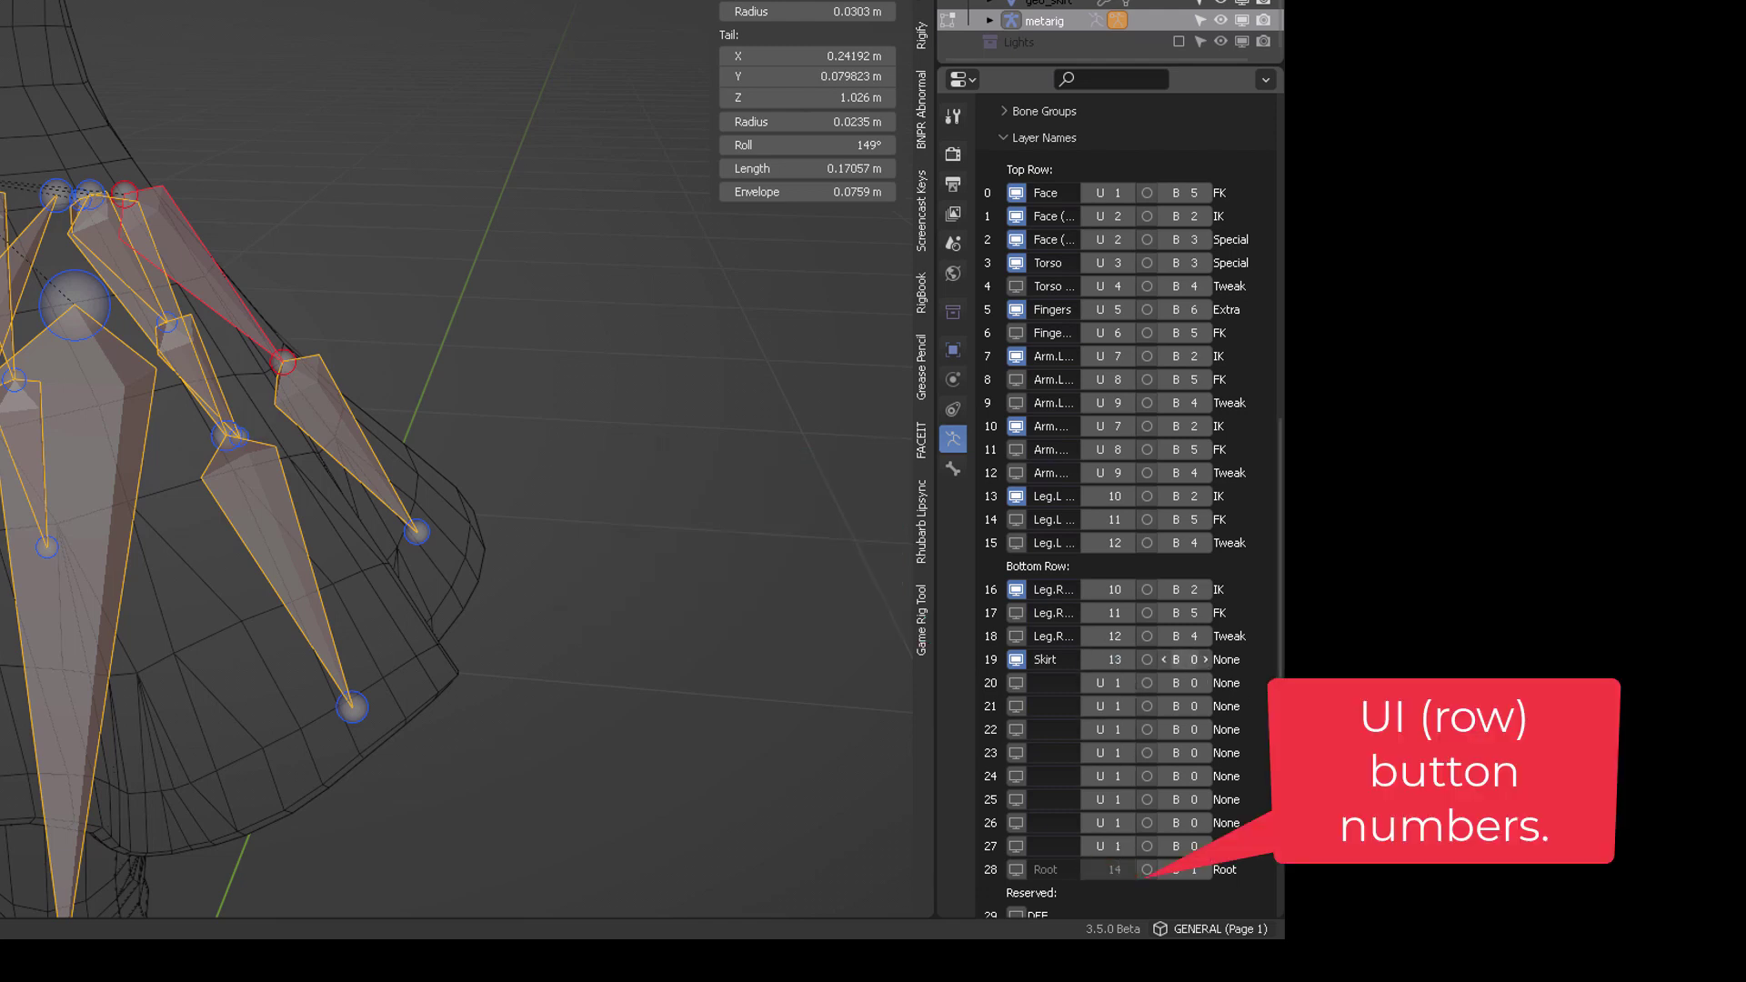
type("6")
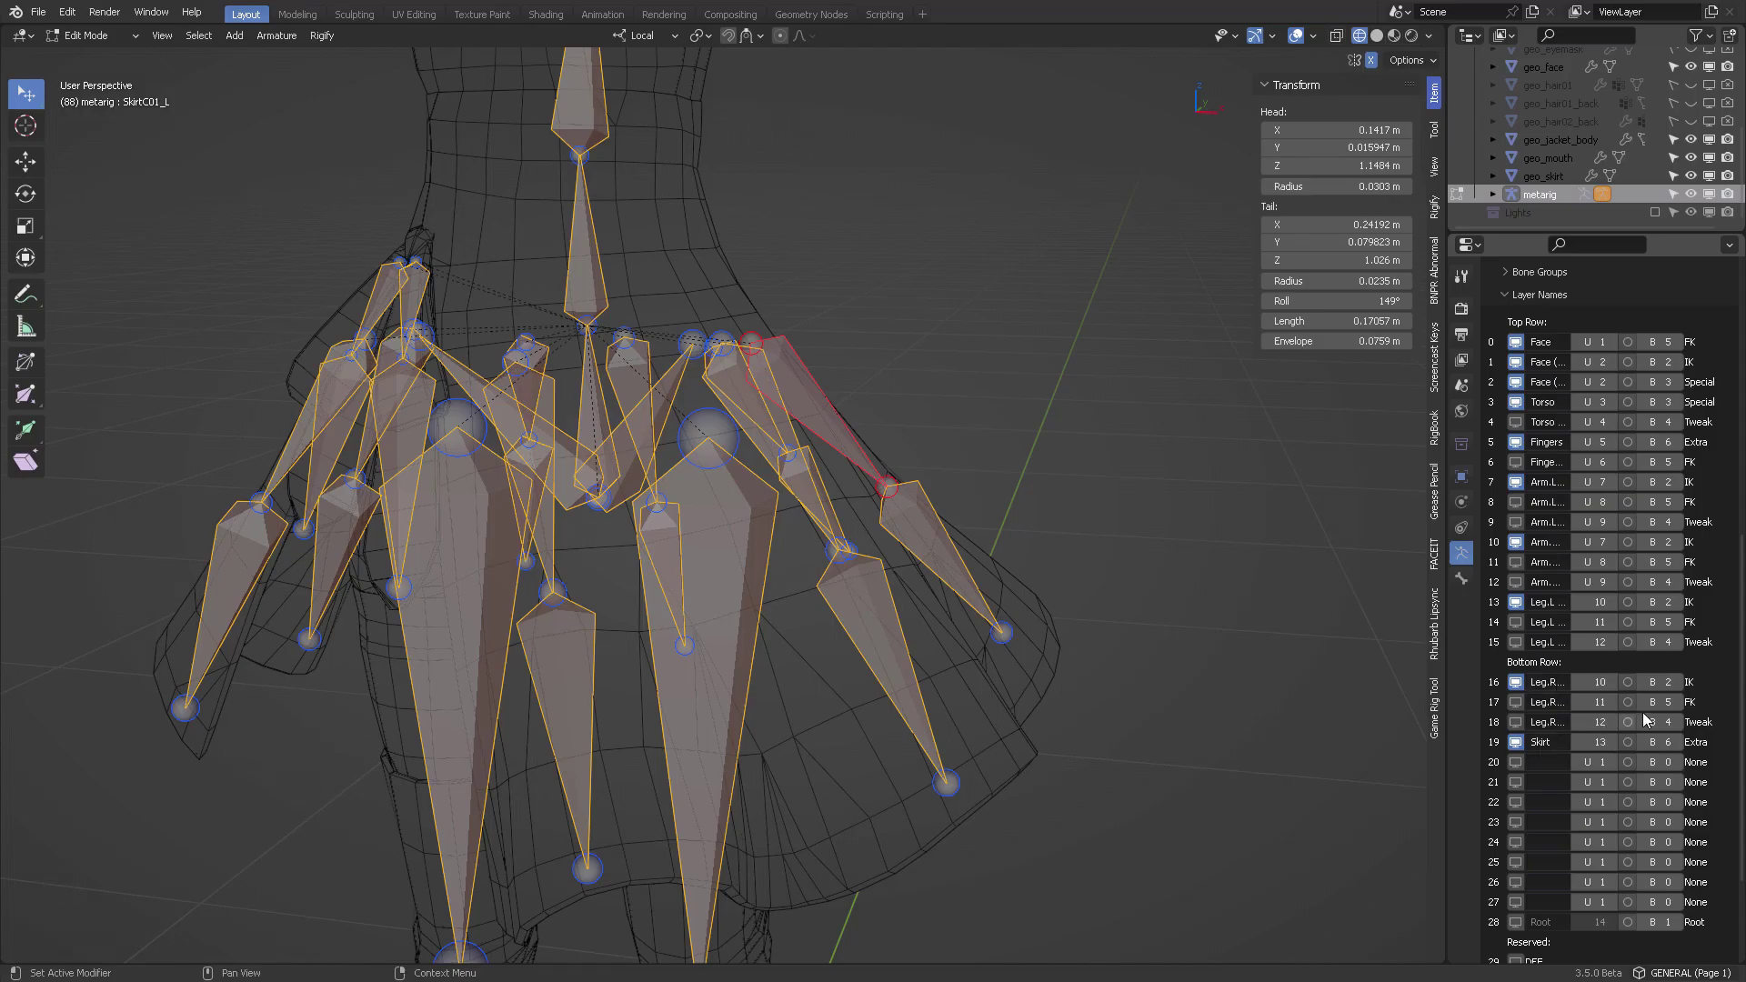
Select all the skirt and lace bones and move them to armature layer 19.
scroll(1644, 718, "up", 10)
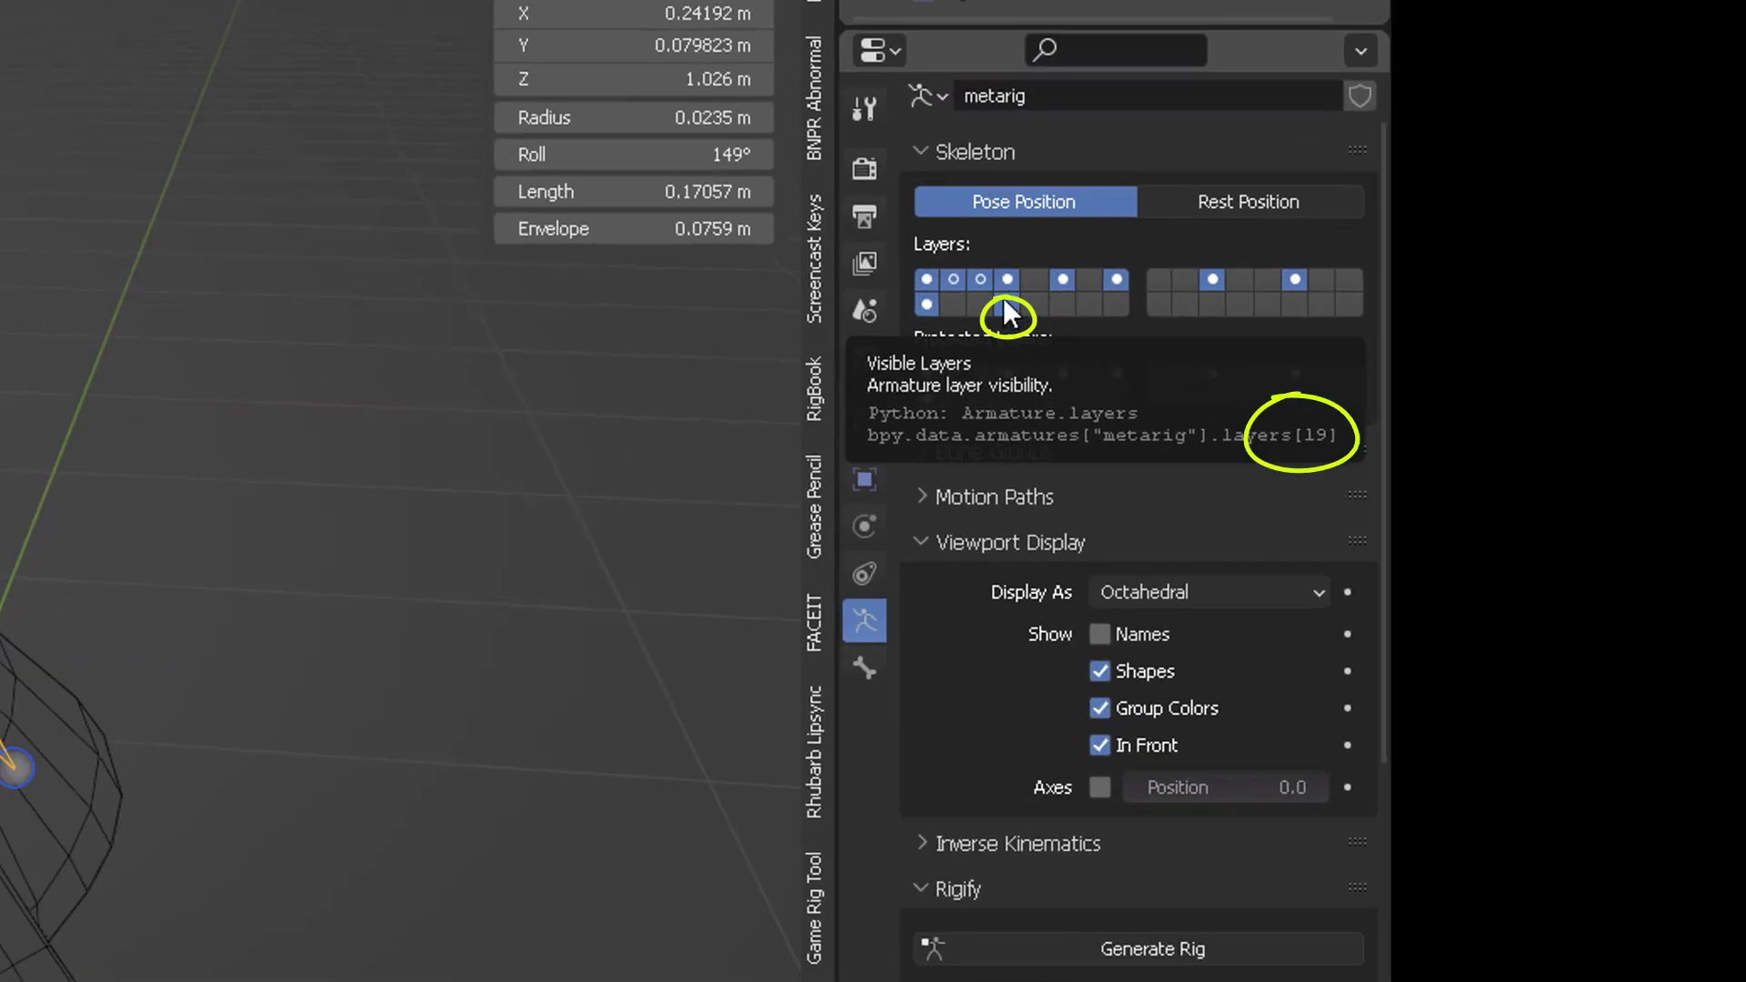
middle_click_drag(896, 545, 1138, 483)
left_click(850, 506, "shift")
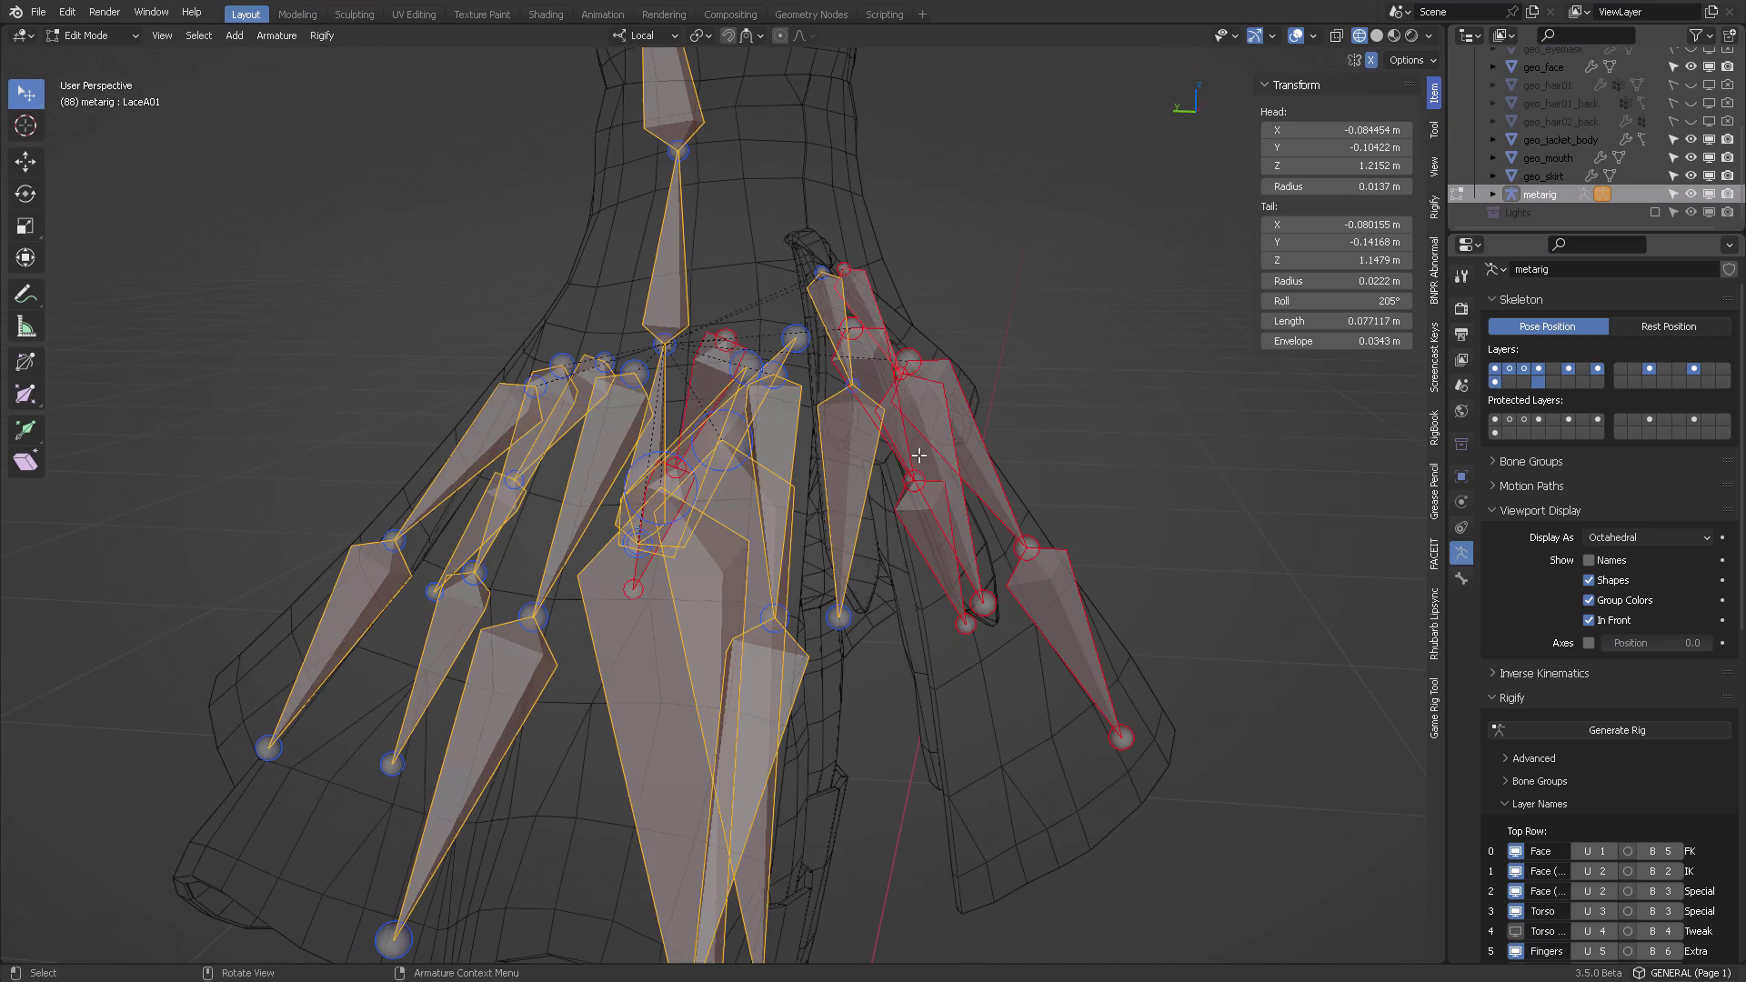
left_click(1028, 631, "shift")
middle_click_drag(1028, 631, 565, 382)
left_click(324, 430, "shift")
key("m")
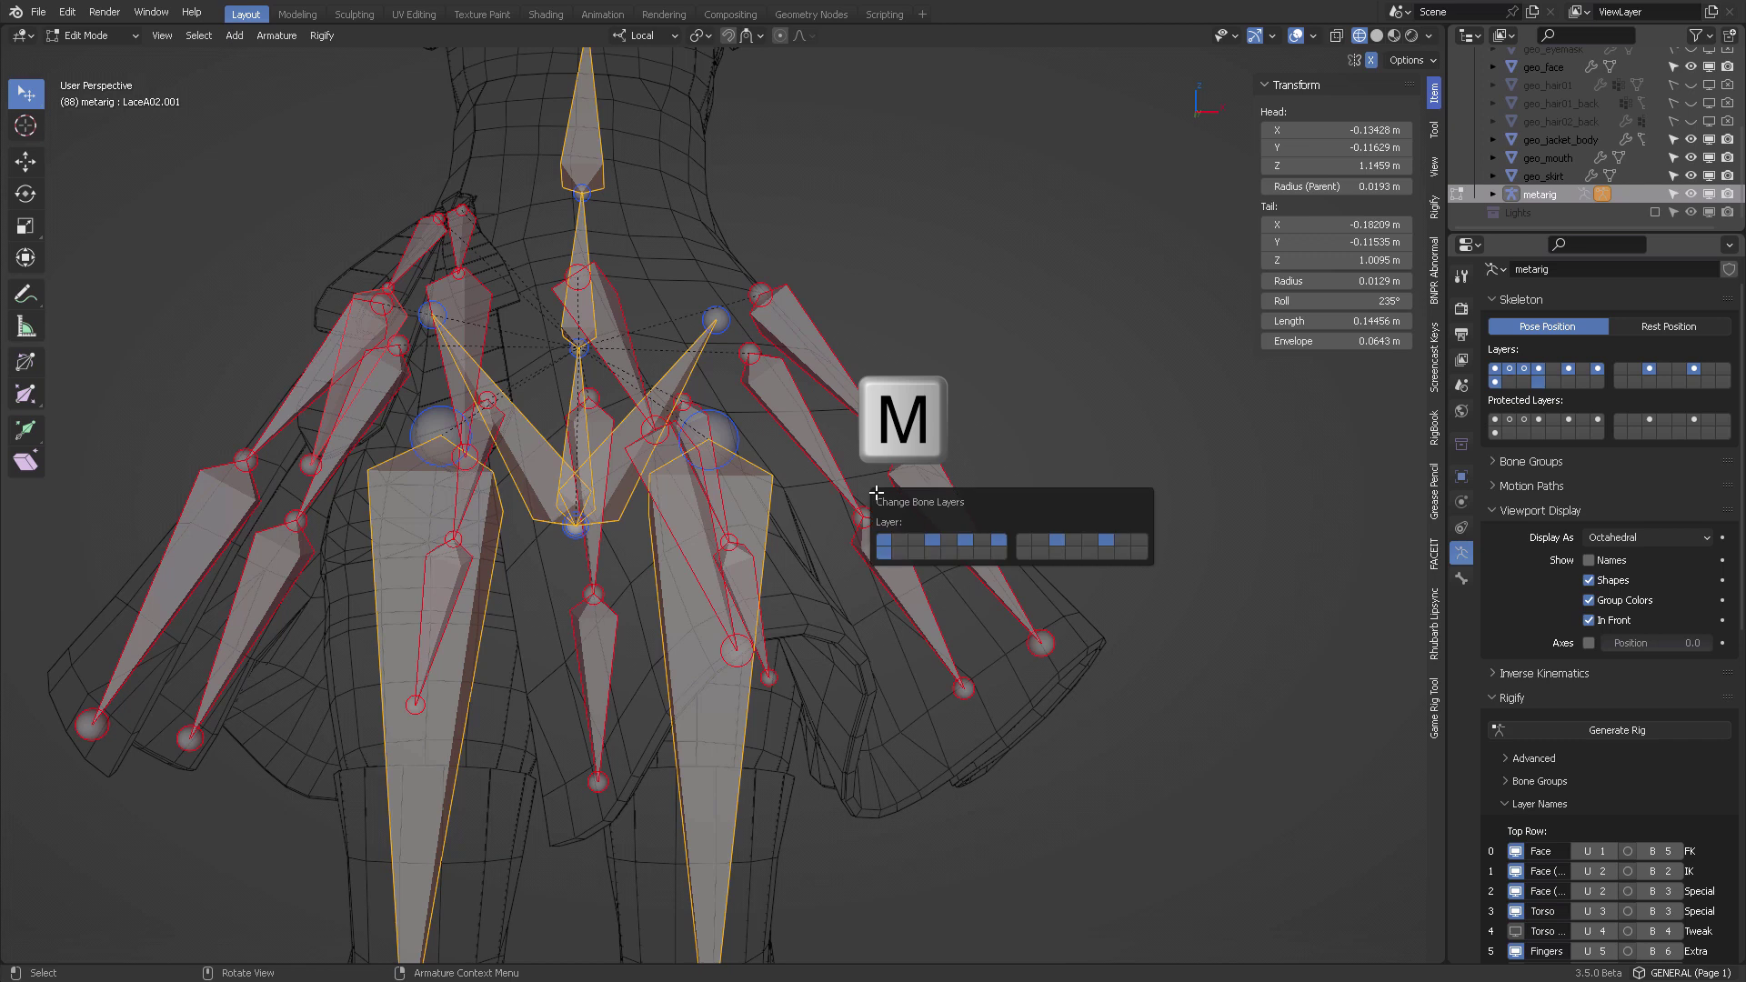
left_click(932, 552)
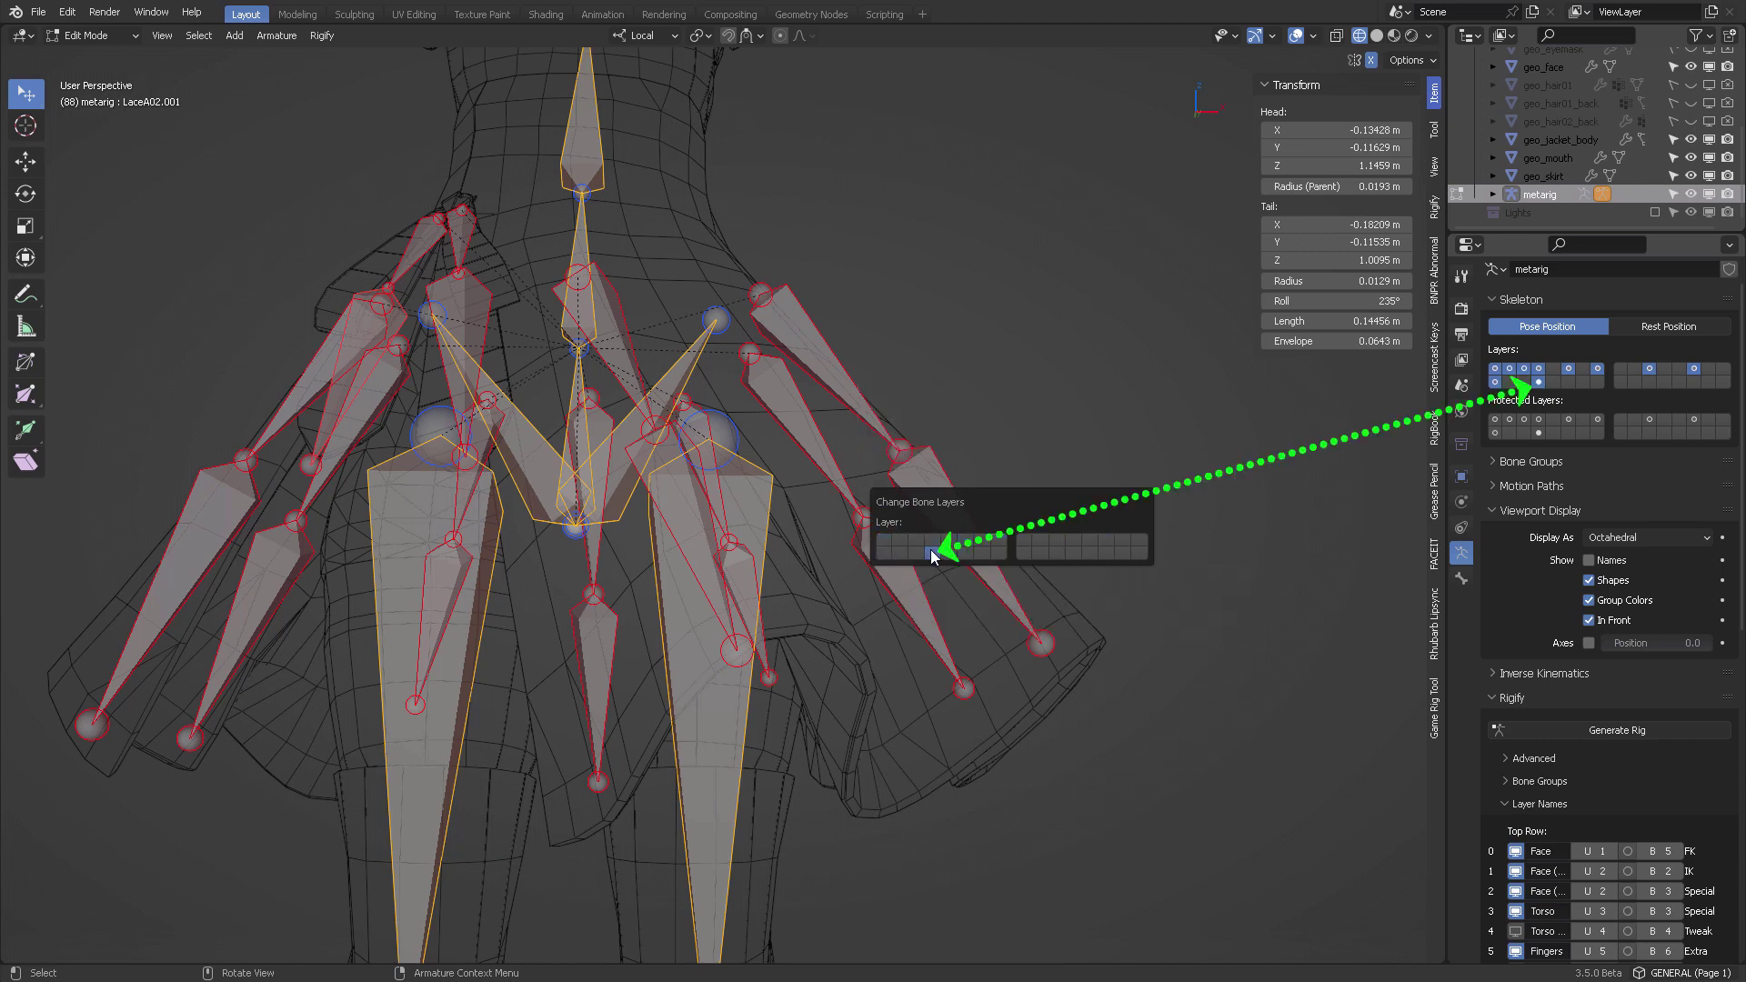
Review the Rigify layer names, save the file and return the metarig to Object Mode.
scroll(998, 357, "down", 3)
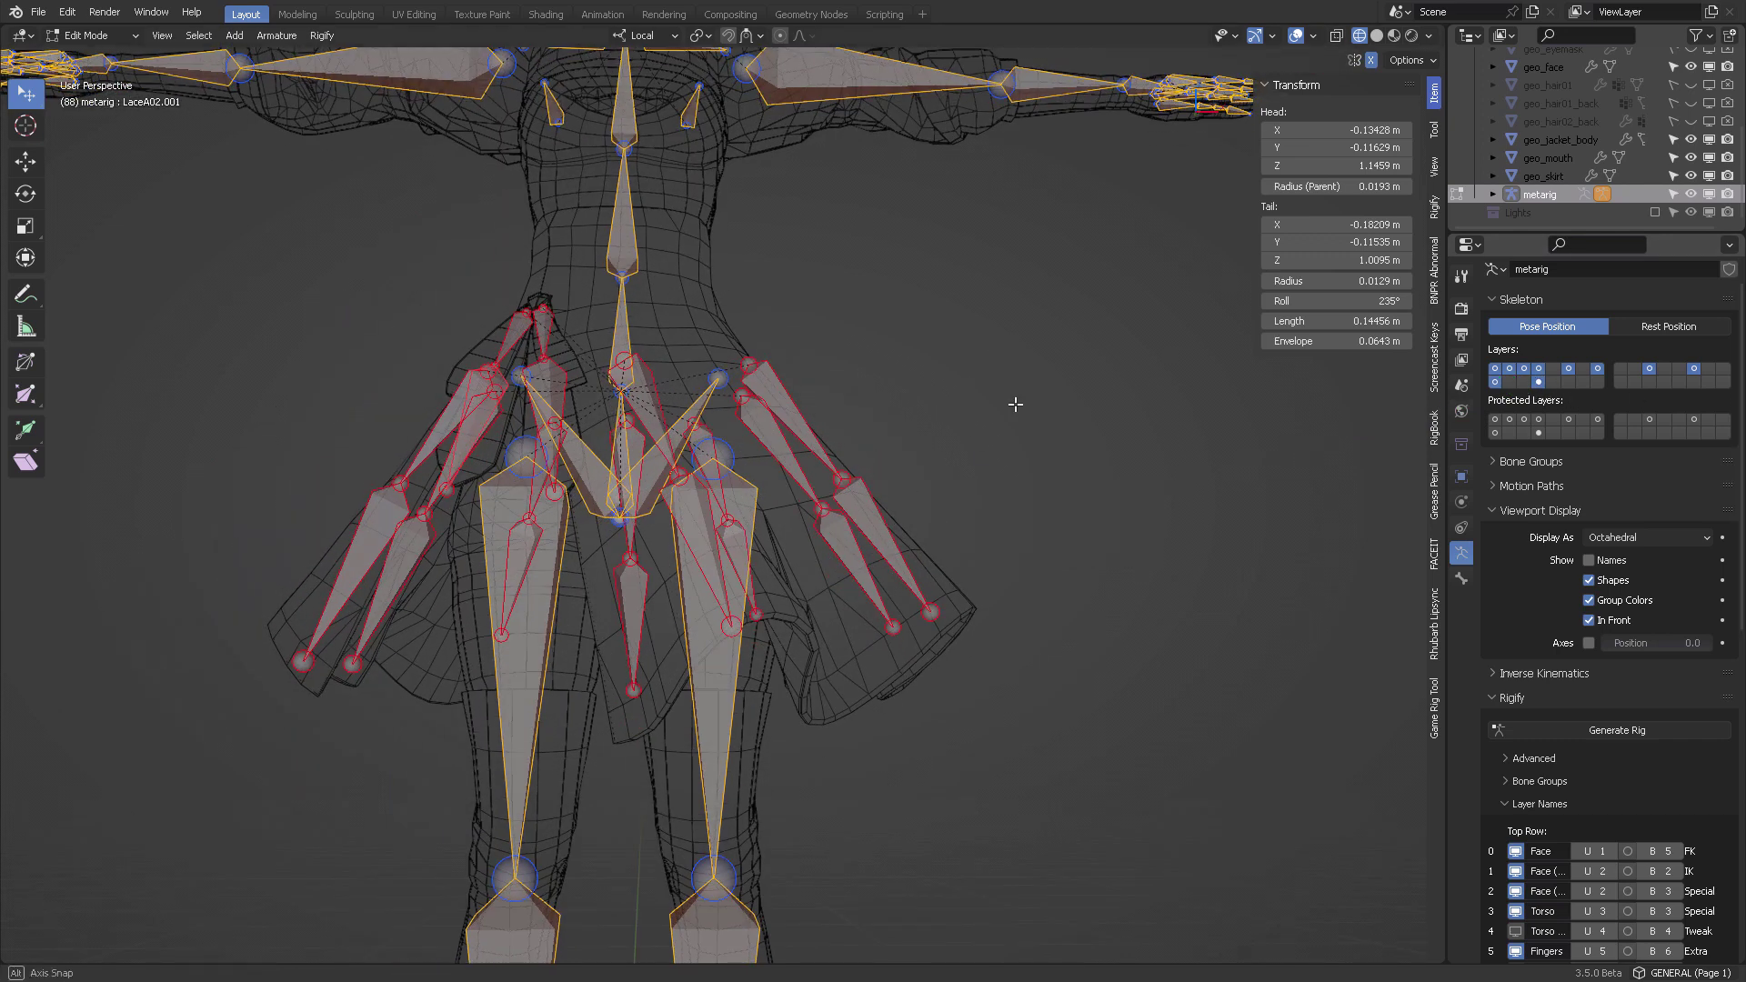
middle_click_drag(1006, 394, 944, 447)
scroll(935, 445, "down", 2)
scroll(920, 437, "down", 1)
scroll(1601, 695, "down", 9)
scroll(1584, 896, "down", 2)
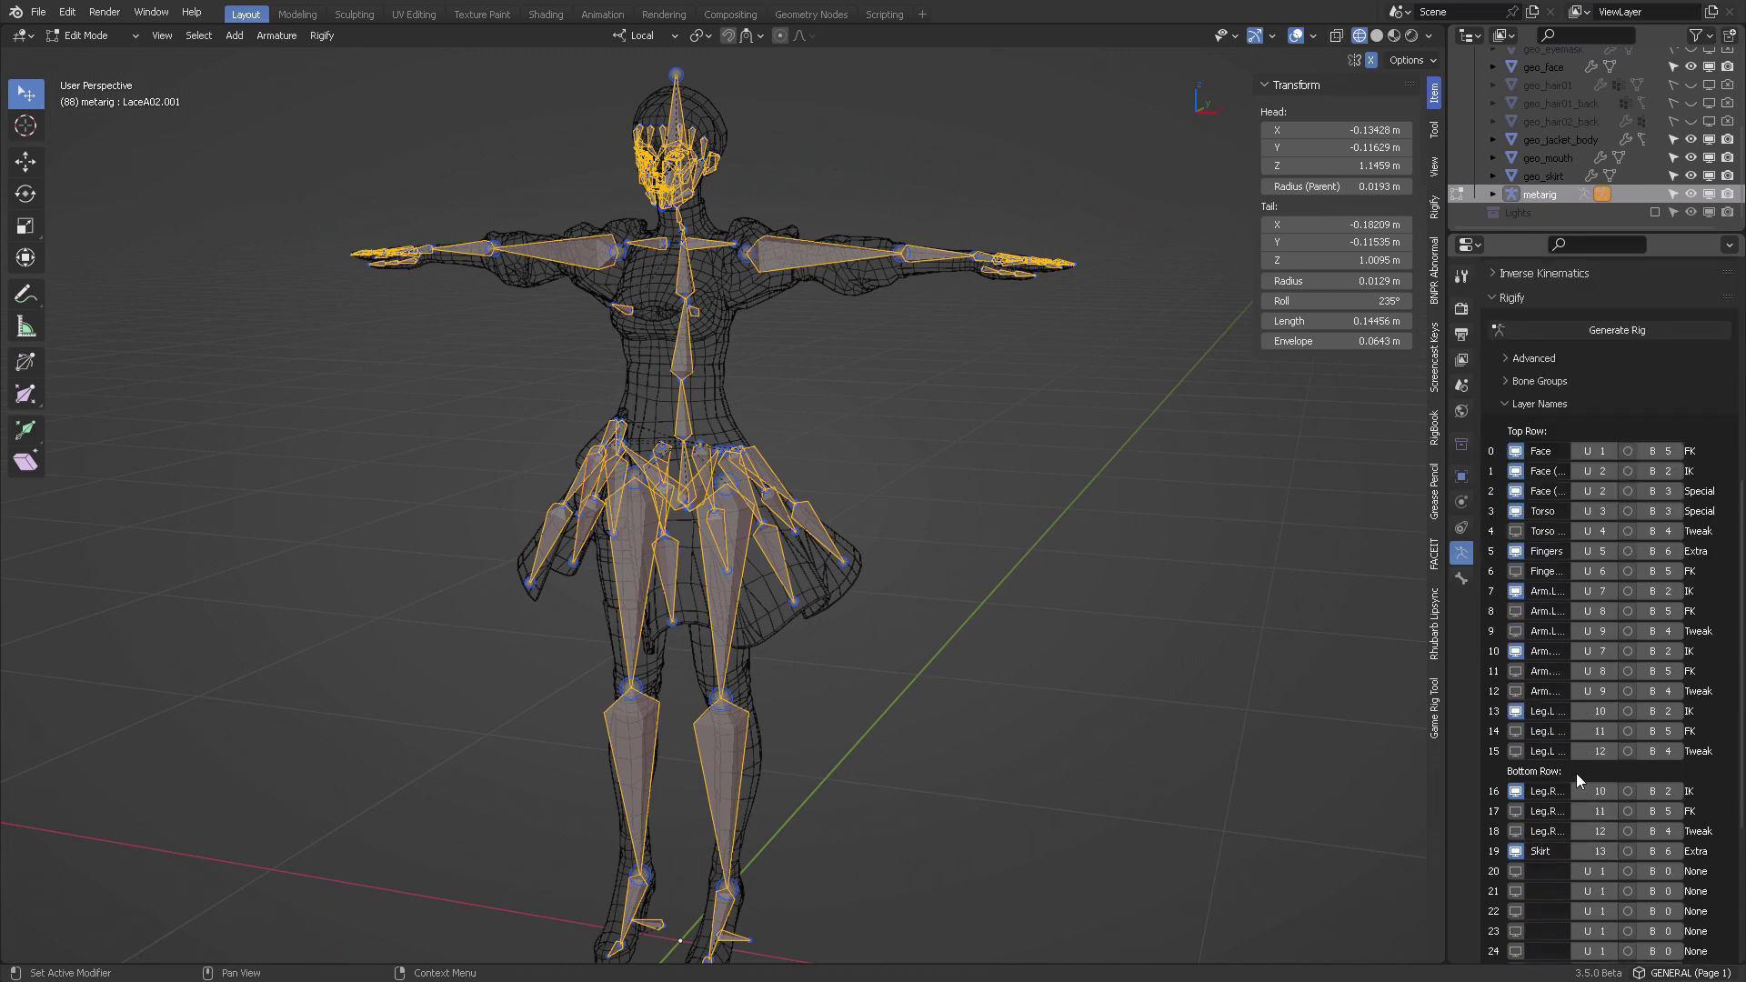
scroll(1578, 780, "up", 10)
key("ctrl+s")
key("Tab")
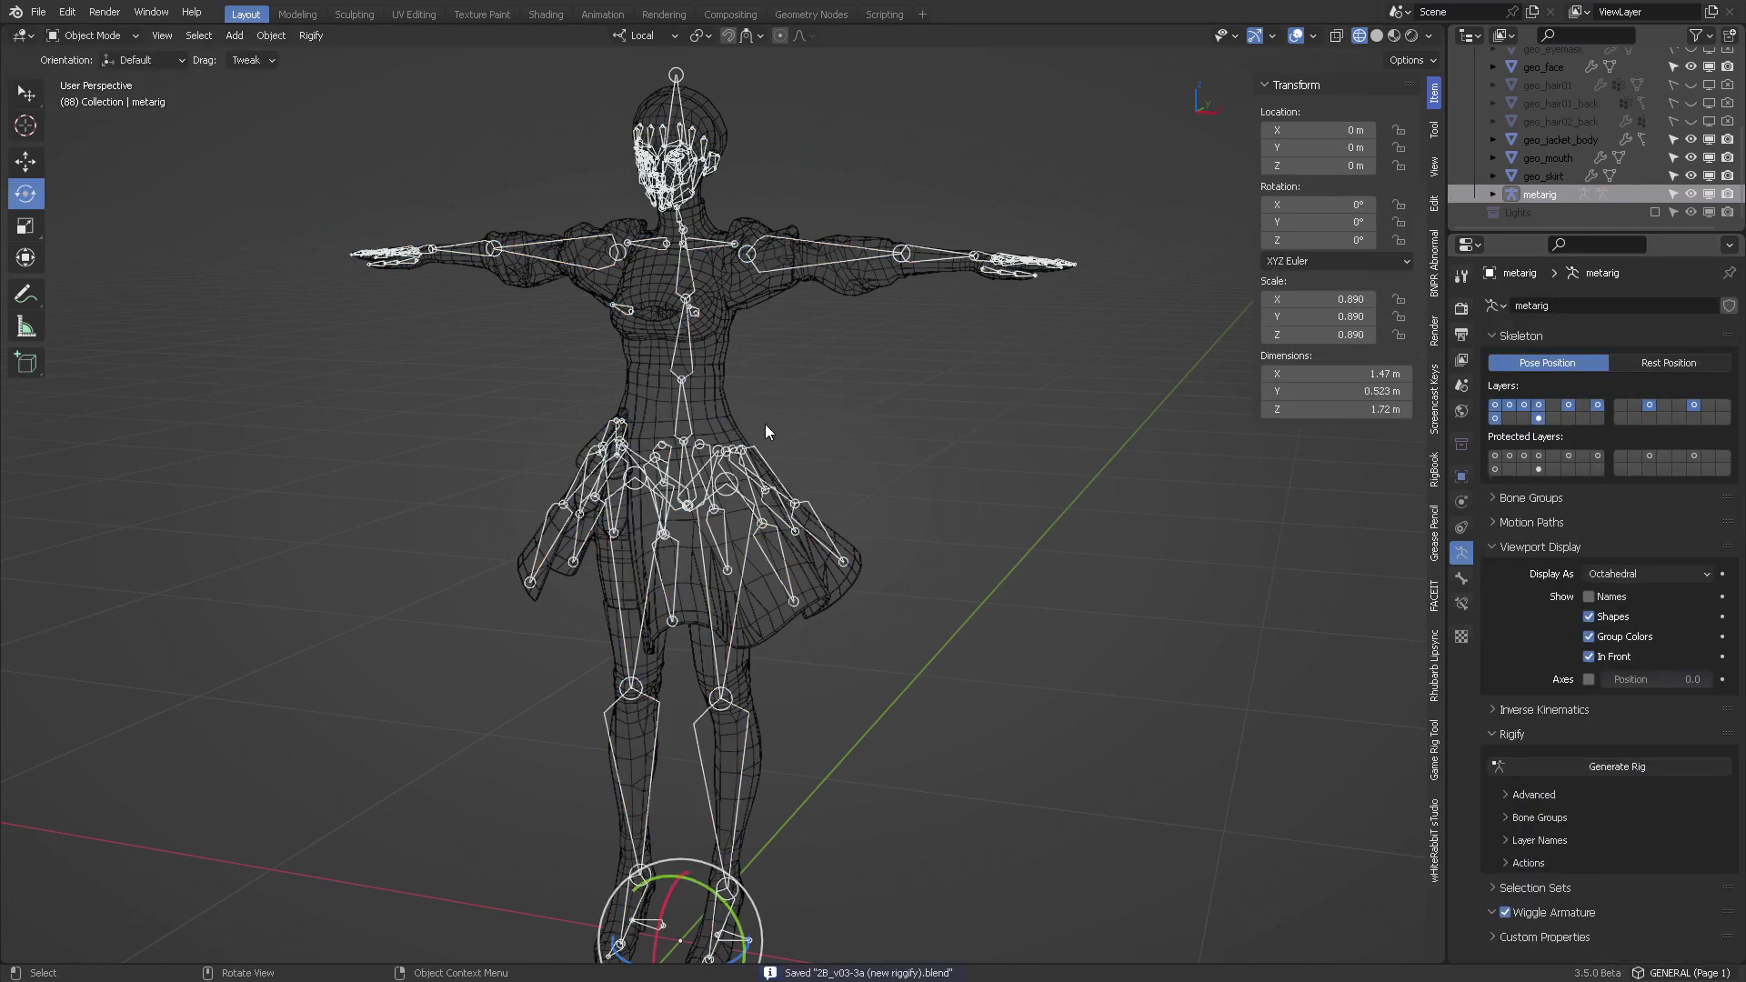
Try to generate the rig from the metarig before applying its scale, and undo the generation.
left_click(1613, 766)
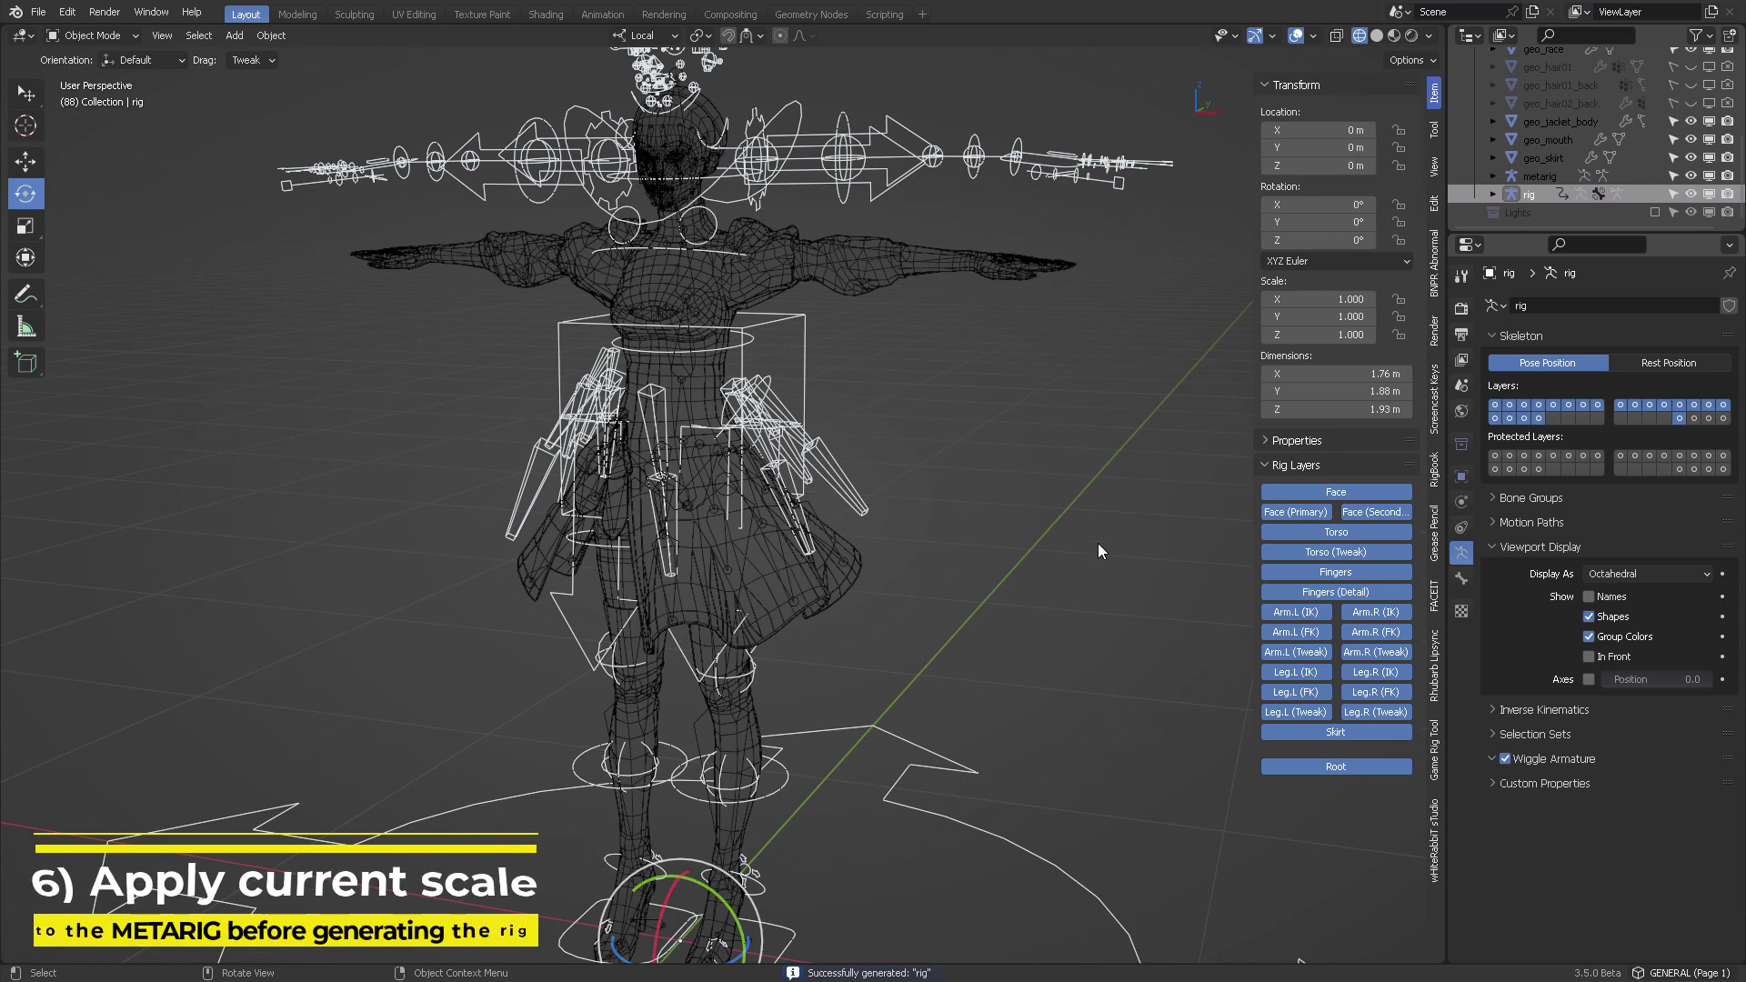
key("ctrl+z")
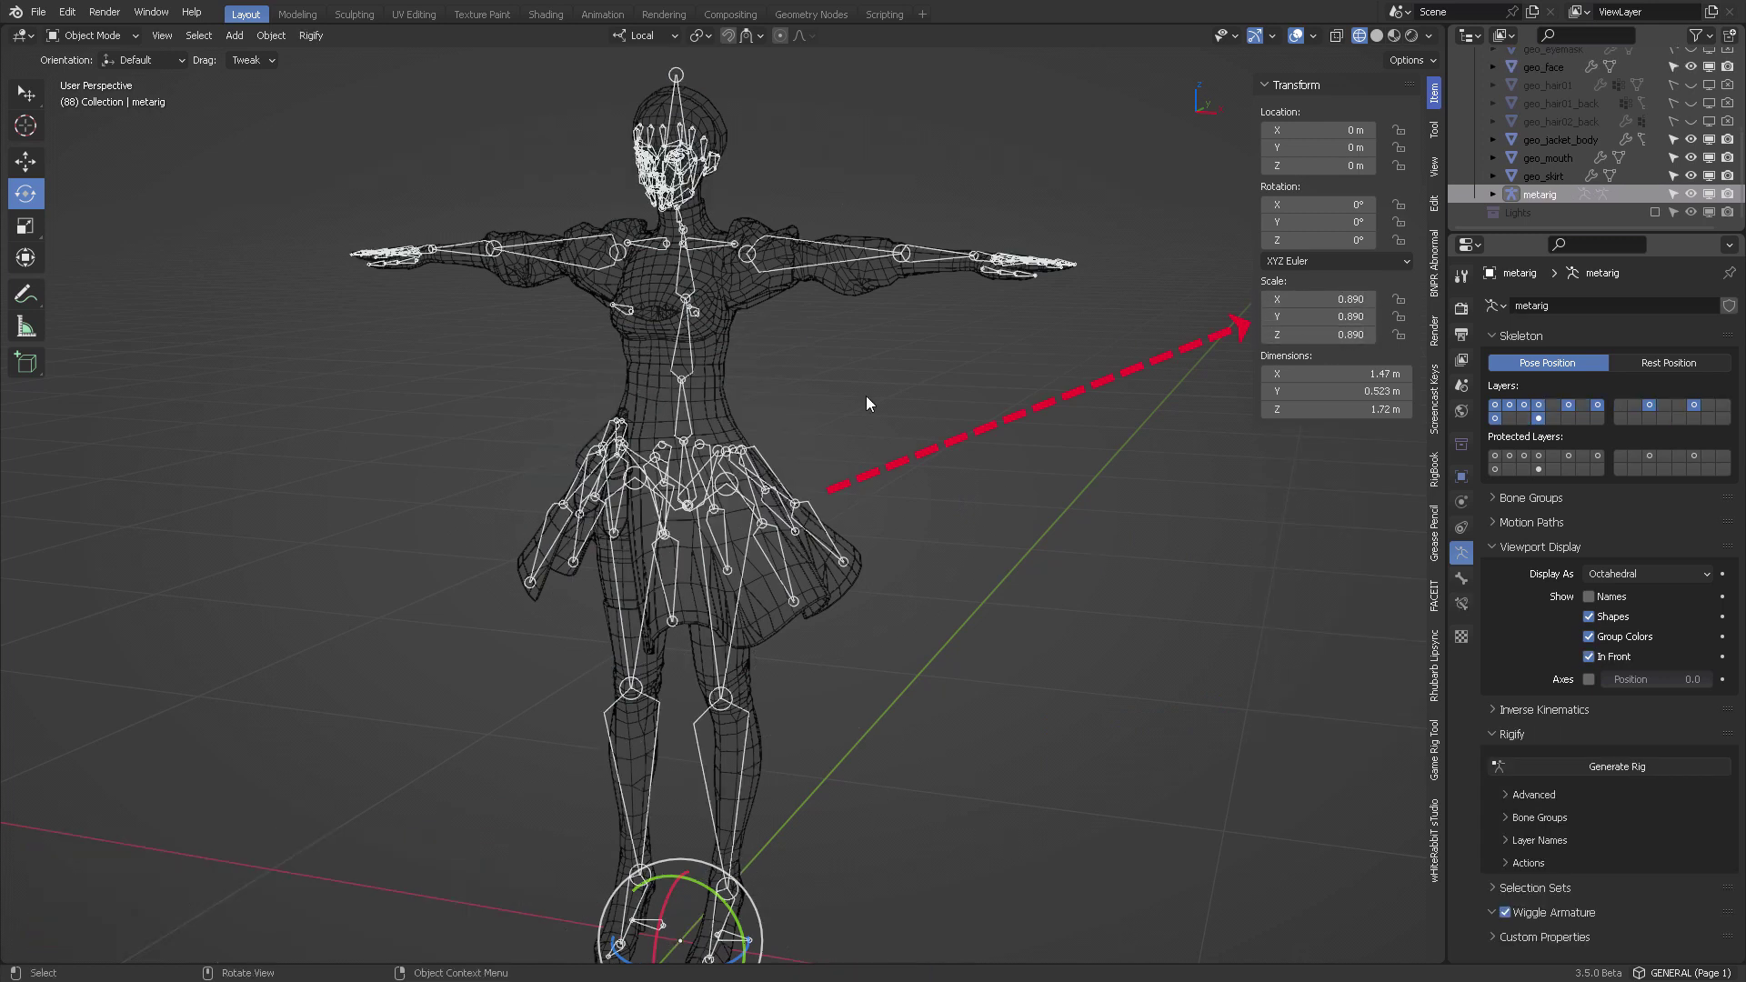
Apply the metarig's scale and generate the Rigify rig from it.
key("ctrl+a")
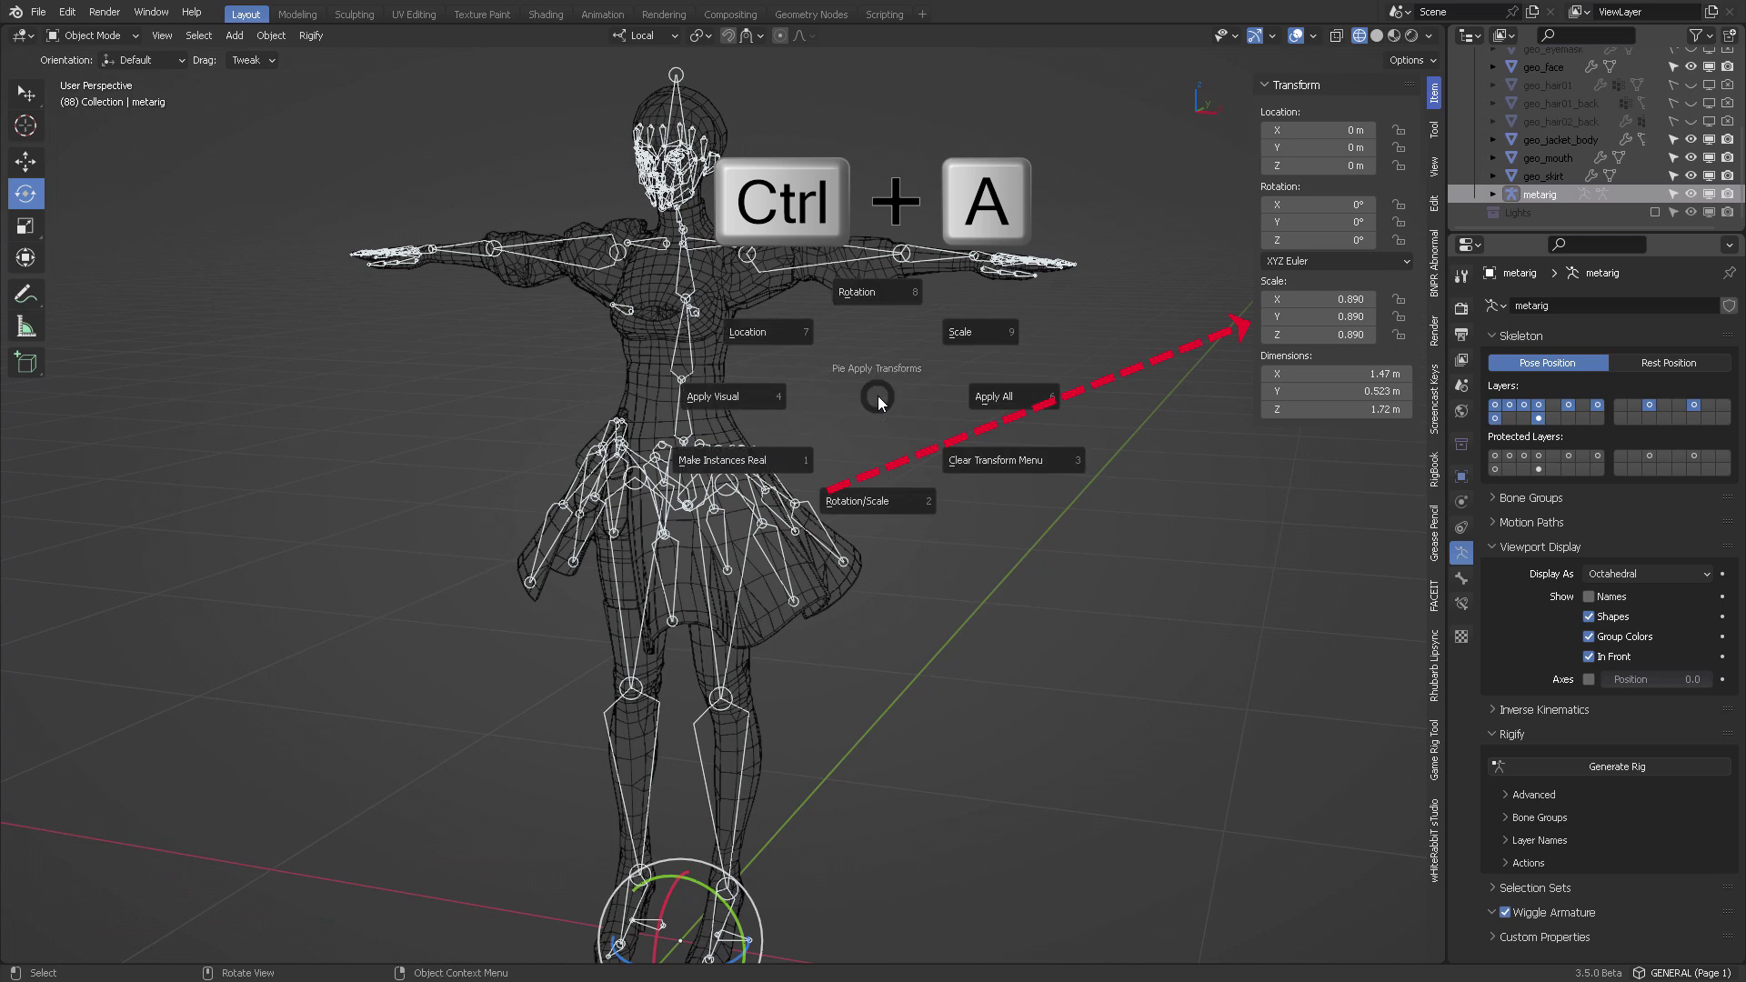
left_click(989, 343)
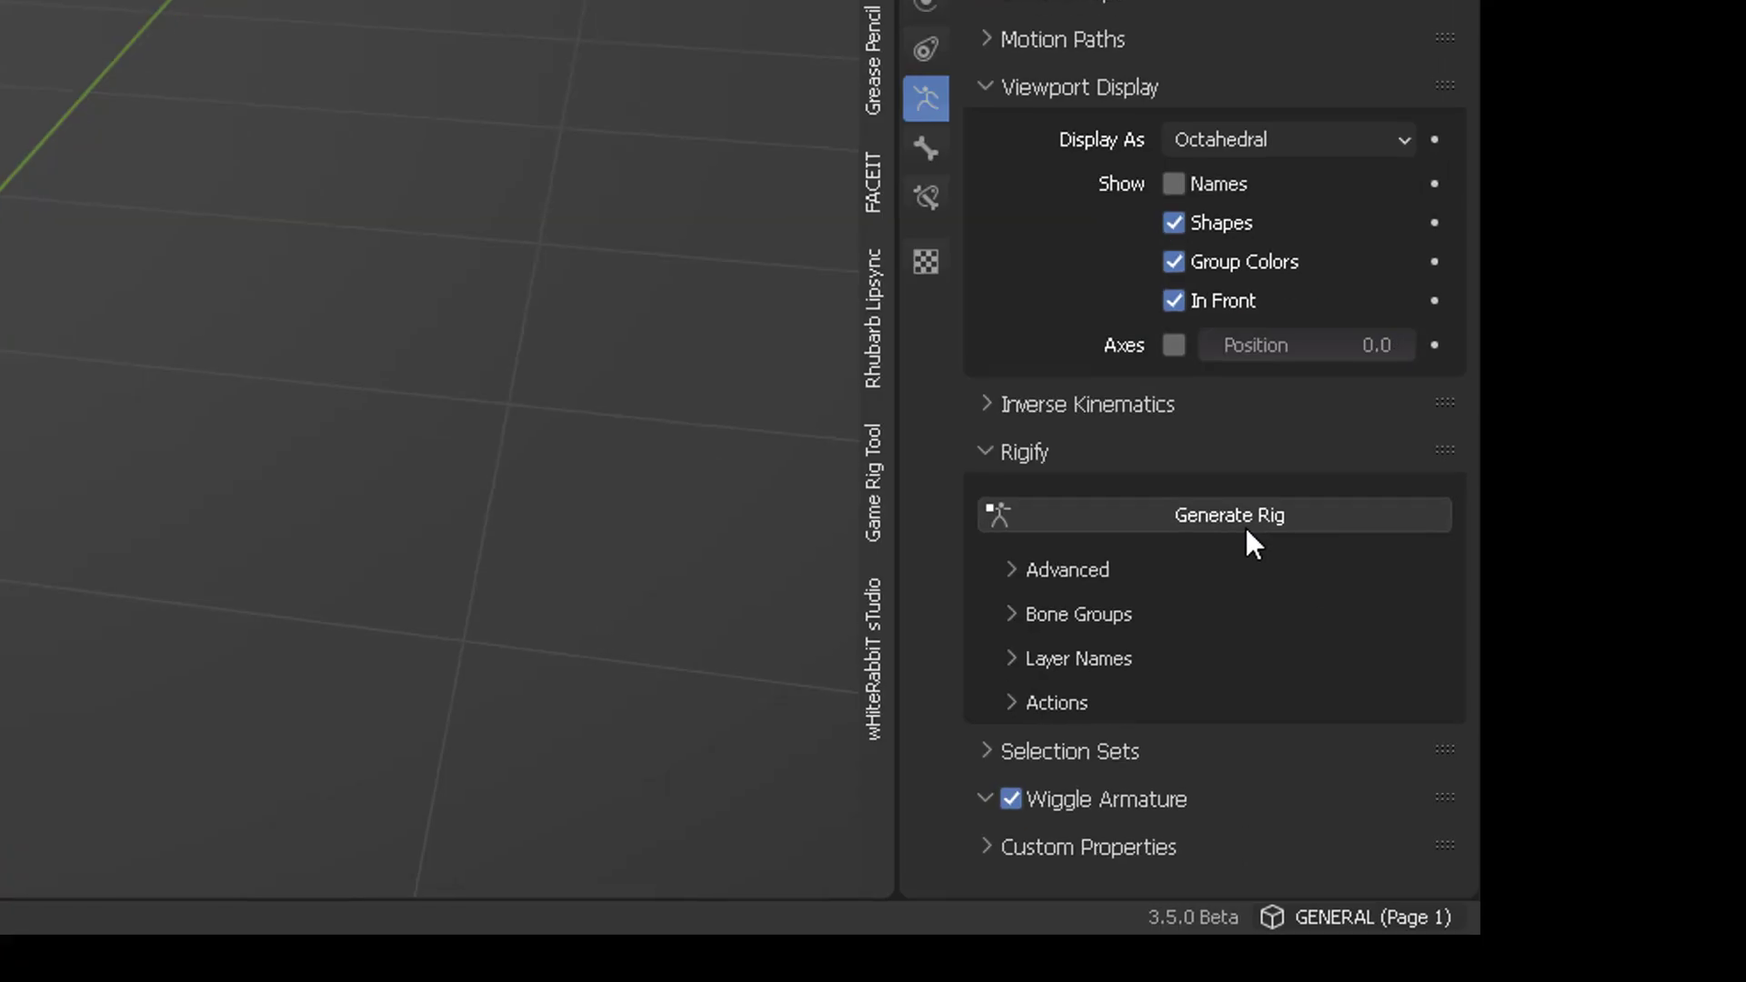
left_click(1625, 772)
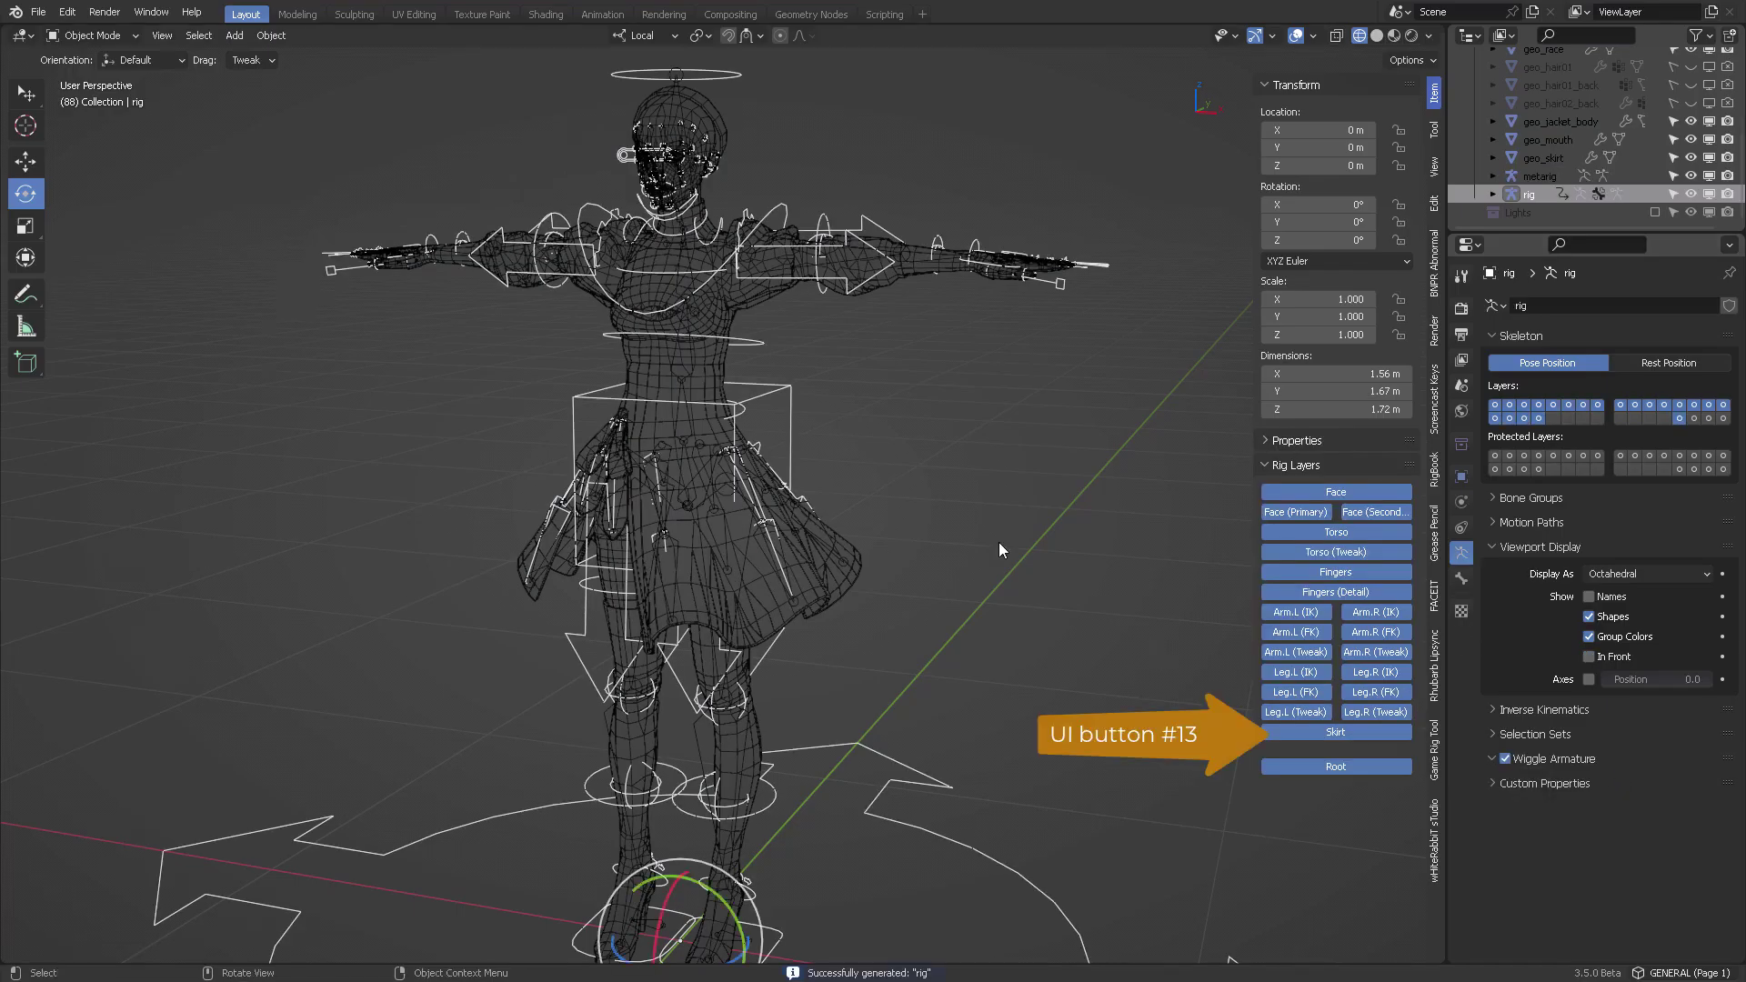
In Edit Mode, shorten the rig's root bone along its local Y axis to a length of about 0.27 m.
middle_click_drag(737, 213, 775, 746)
scroll(682, 240, "up", 4)
scroll(775, 655, "down", 1)
middle_click_drag(774, 542, 784, 351, "ctrl")
key("KP_Decimal")
key("Tab")
left_click(968, 515)
left_click(971, 791)
key("KP_3")
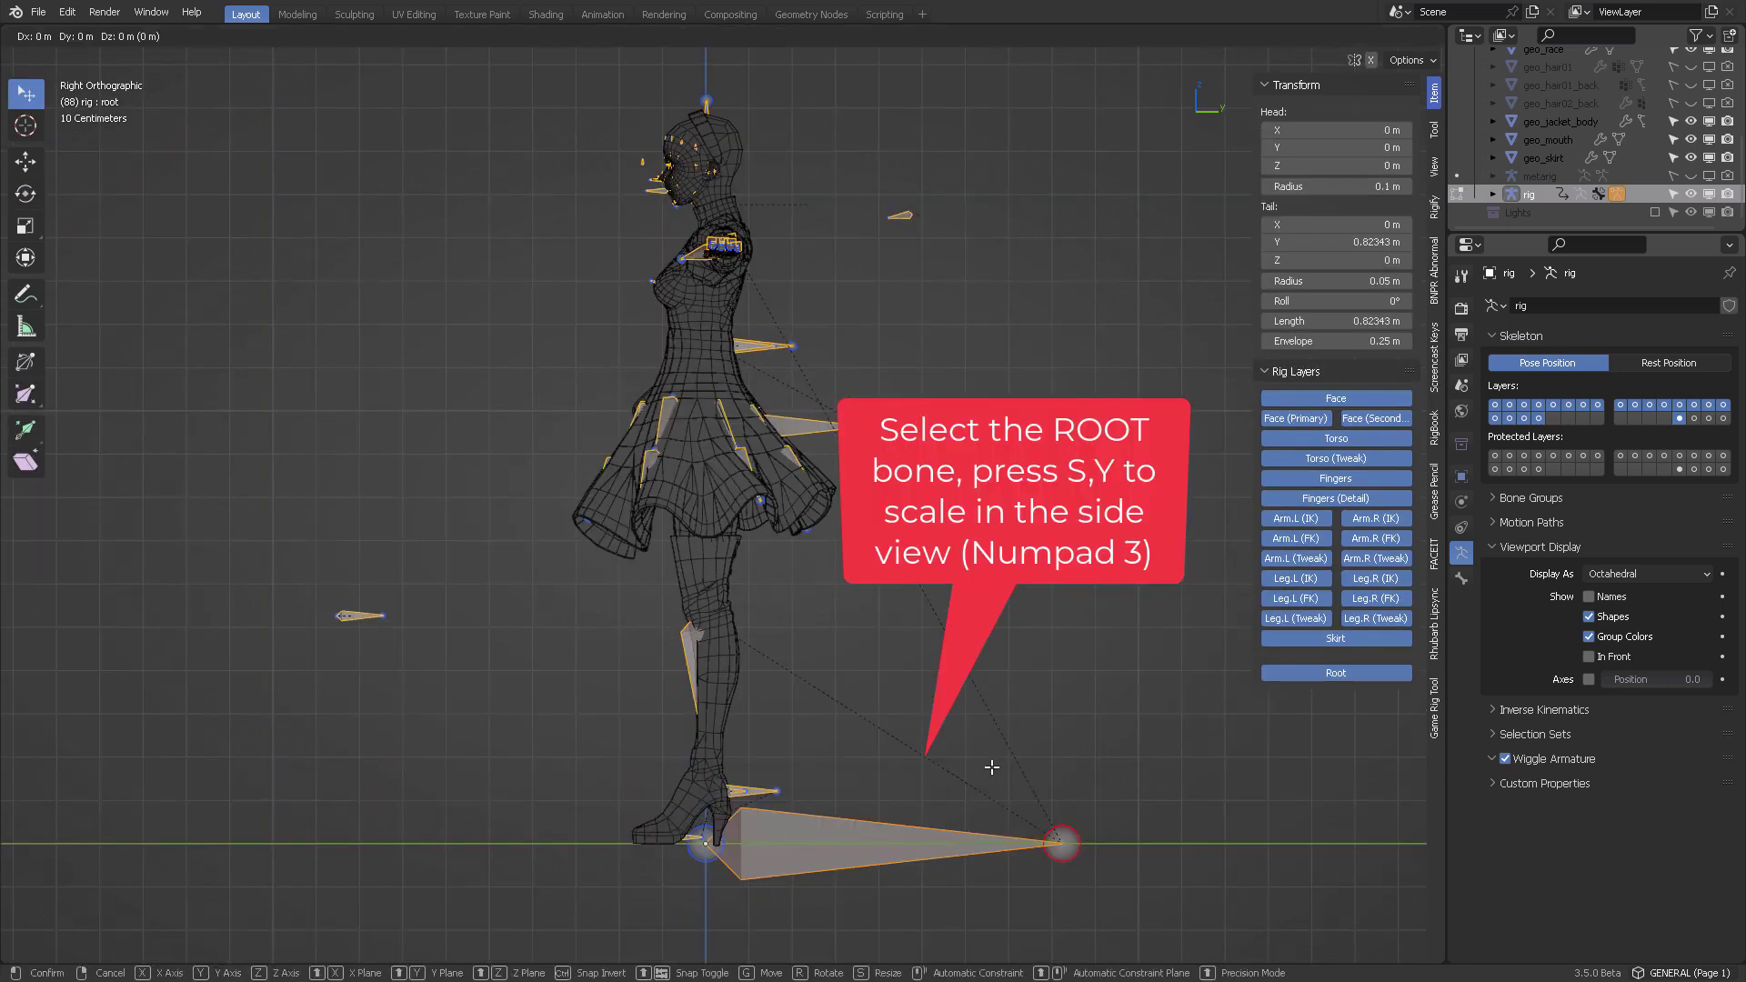
key("y")
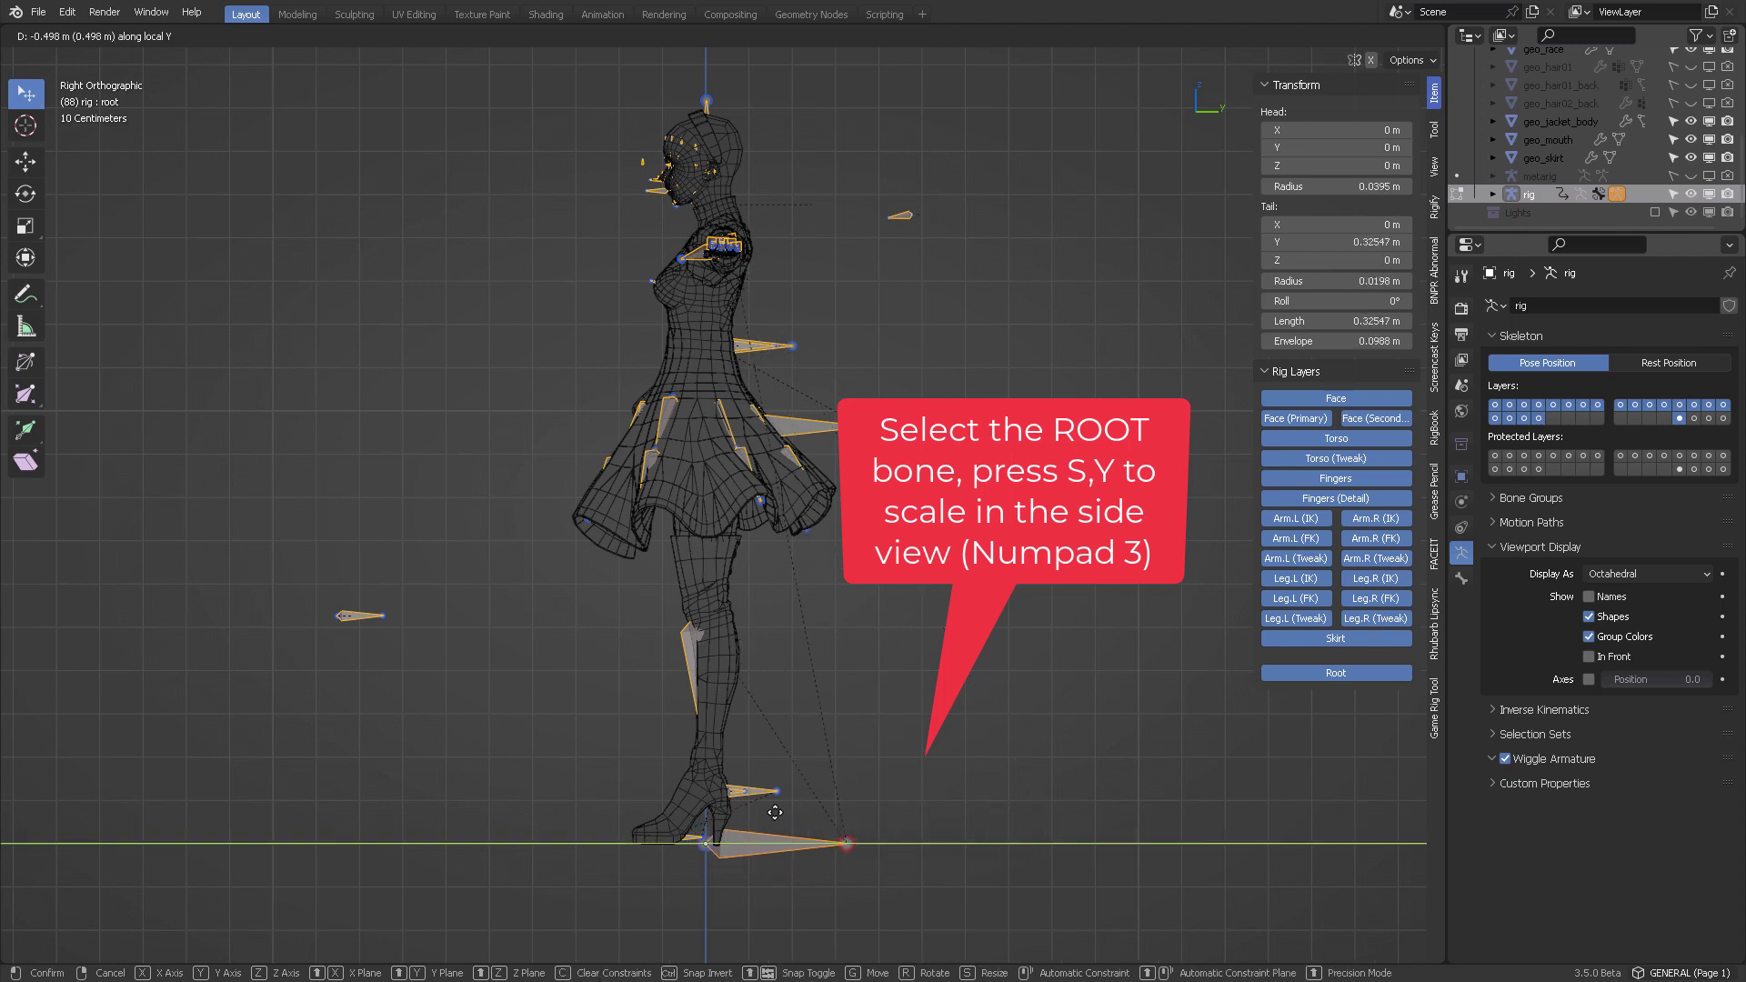
left_click(751, 821)
middle_click_drag(870, 657, 976, 660)
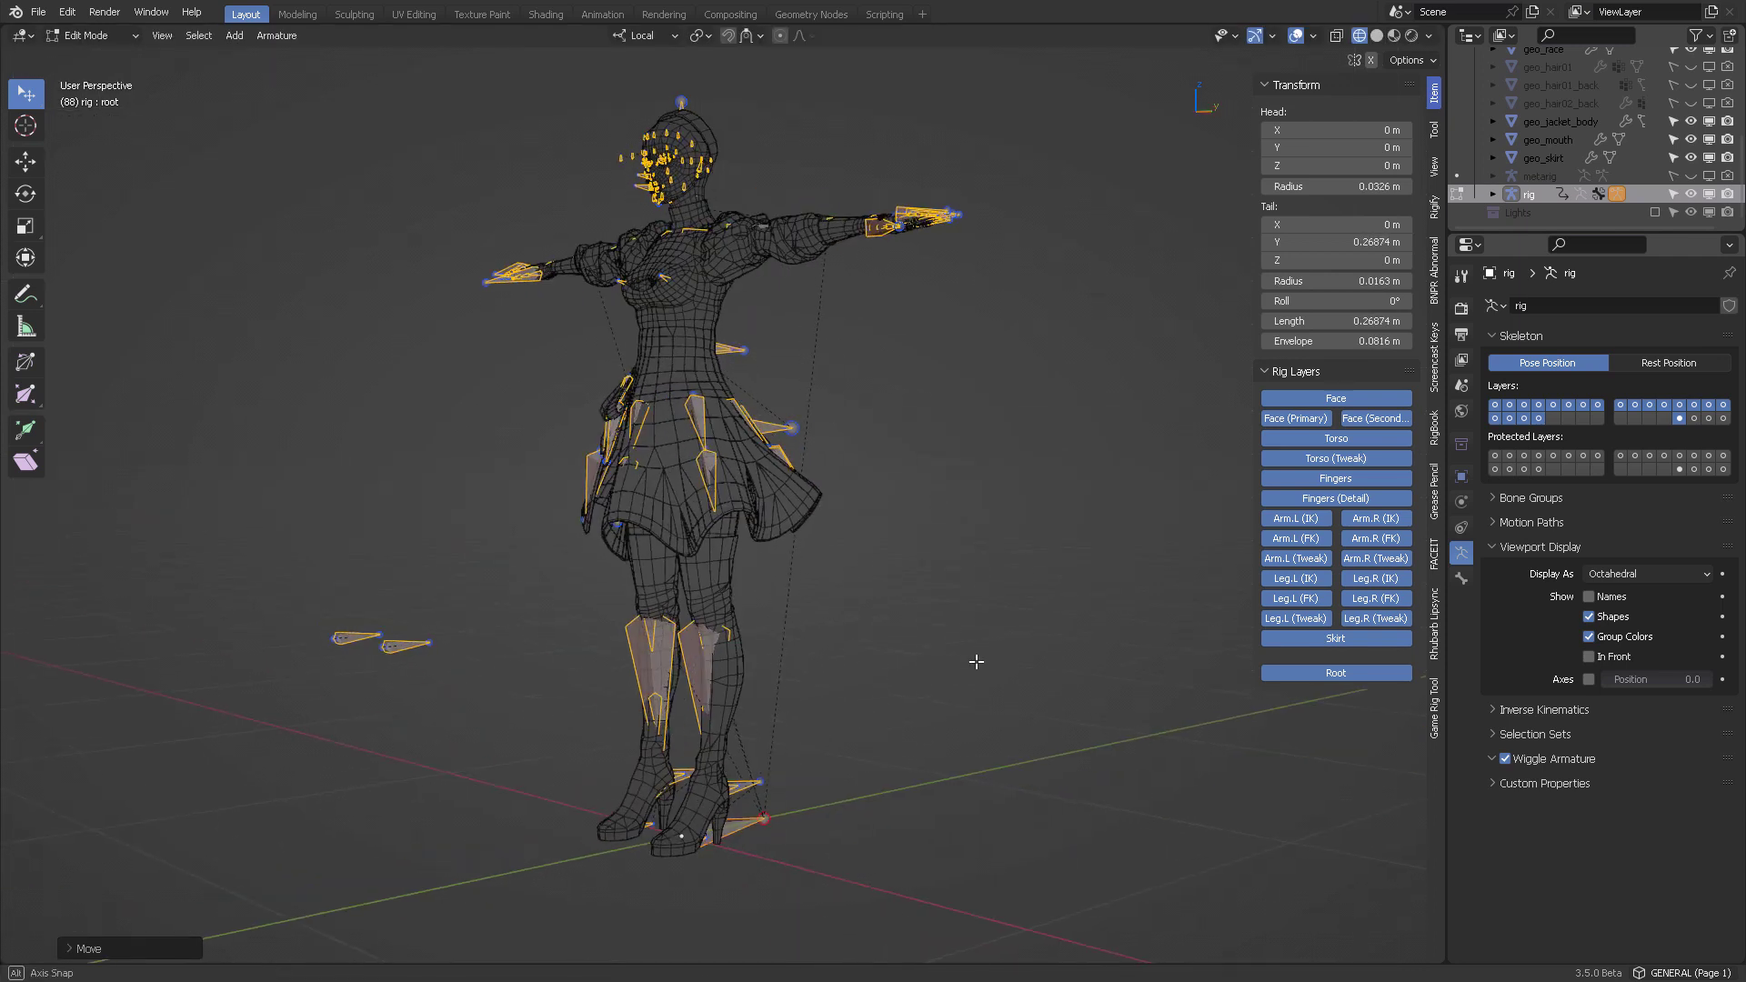
Display the rig in front of the character meshes and leave its Edit Mode.
left_click(1589, 657)
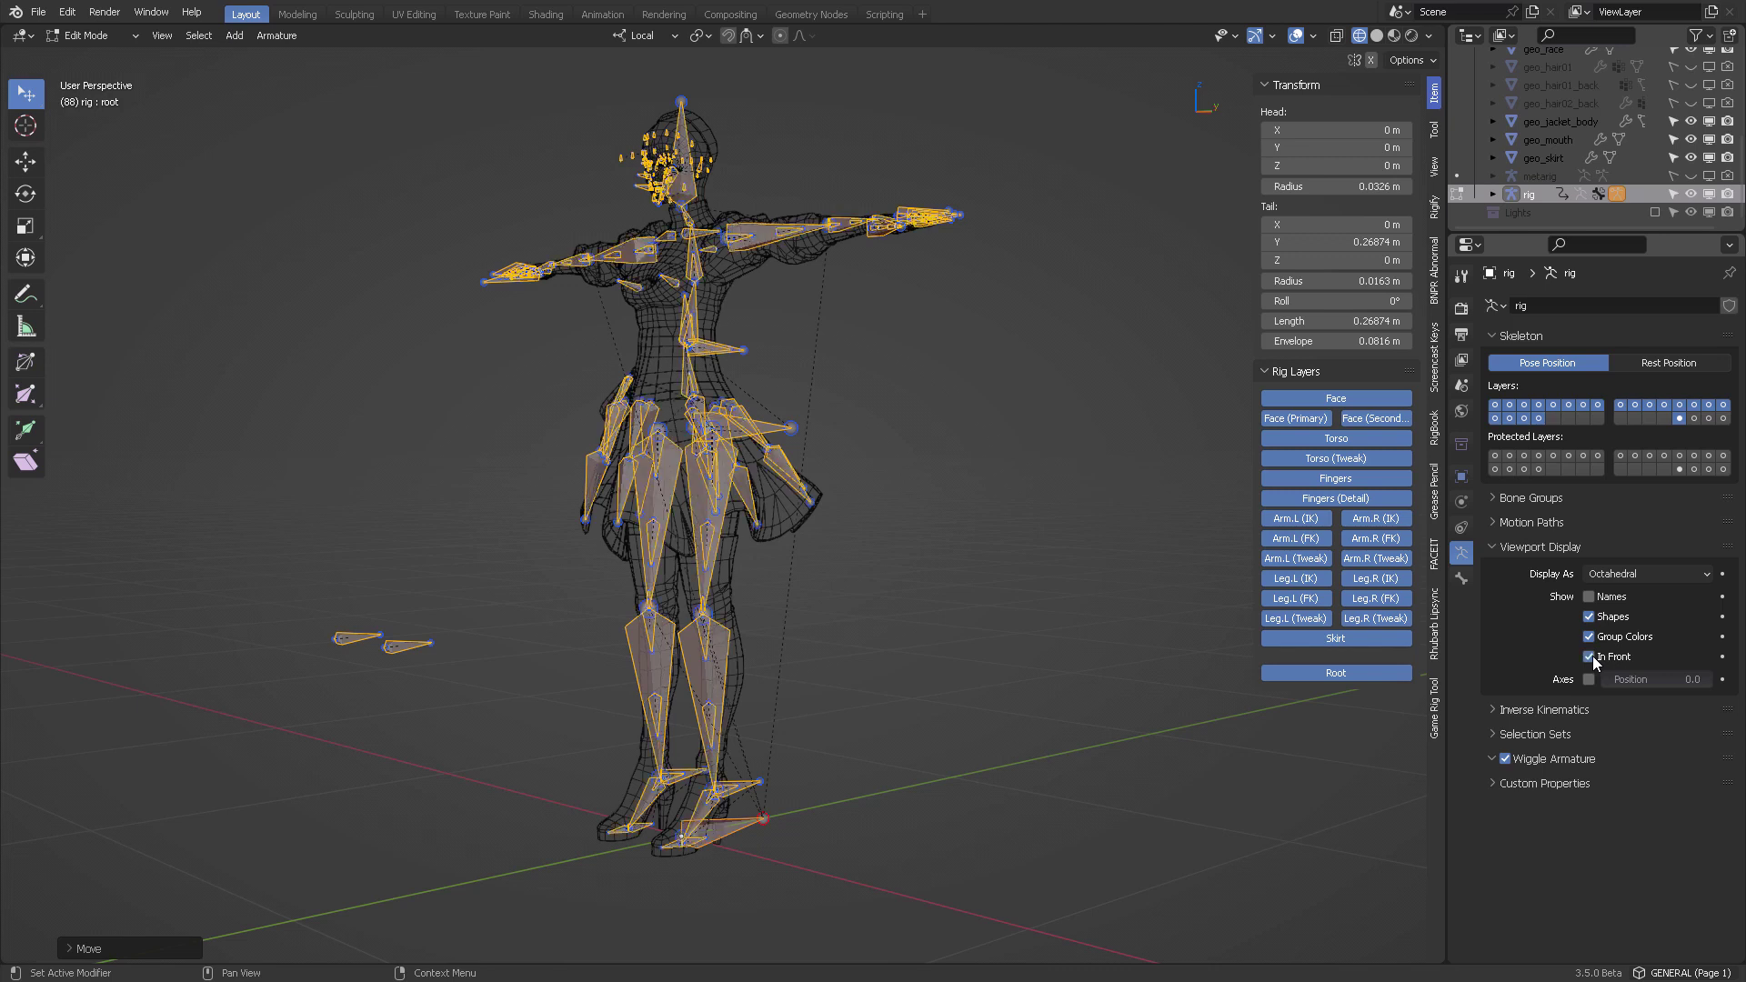
mouse_move(889, 486)
middle_mouse_down()
mouse_move(962, 506)
mouse_move(887, 534)
mouse_move(1024, 555)
mouse_move(784, 559)
middle_mouse_up()
key("ctrl+Tab")
left_click(836, 453)
key("alt+a")
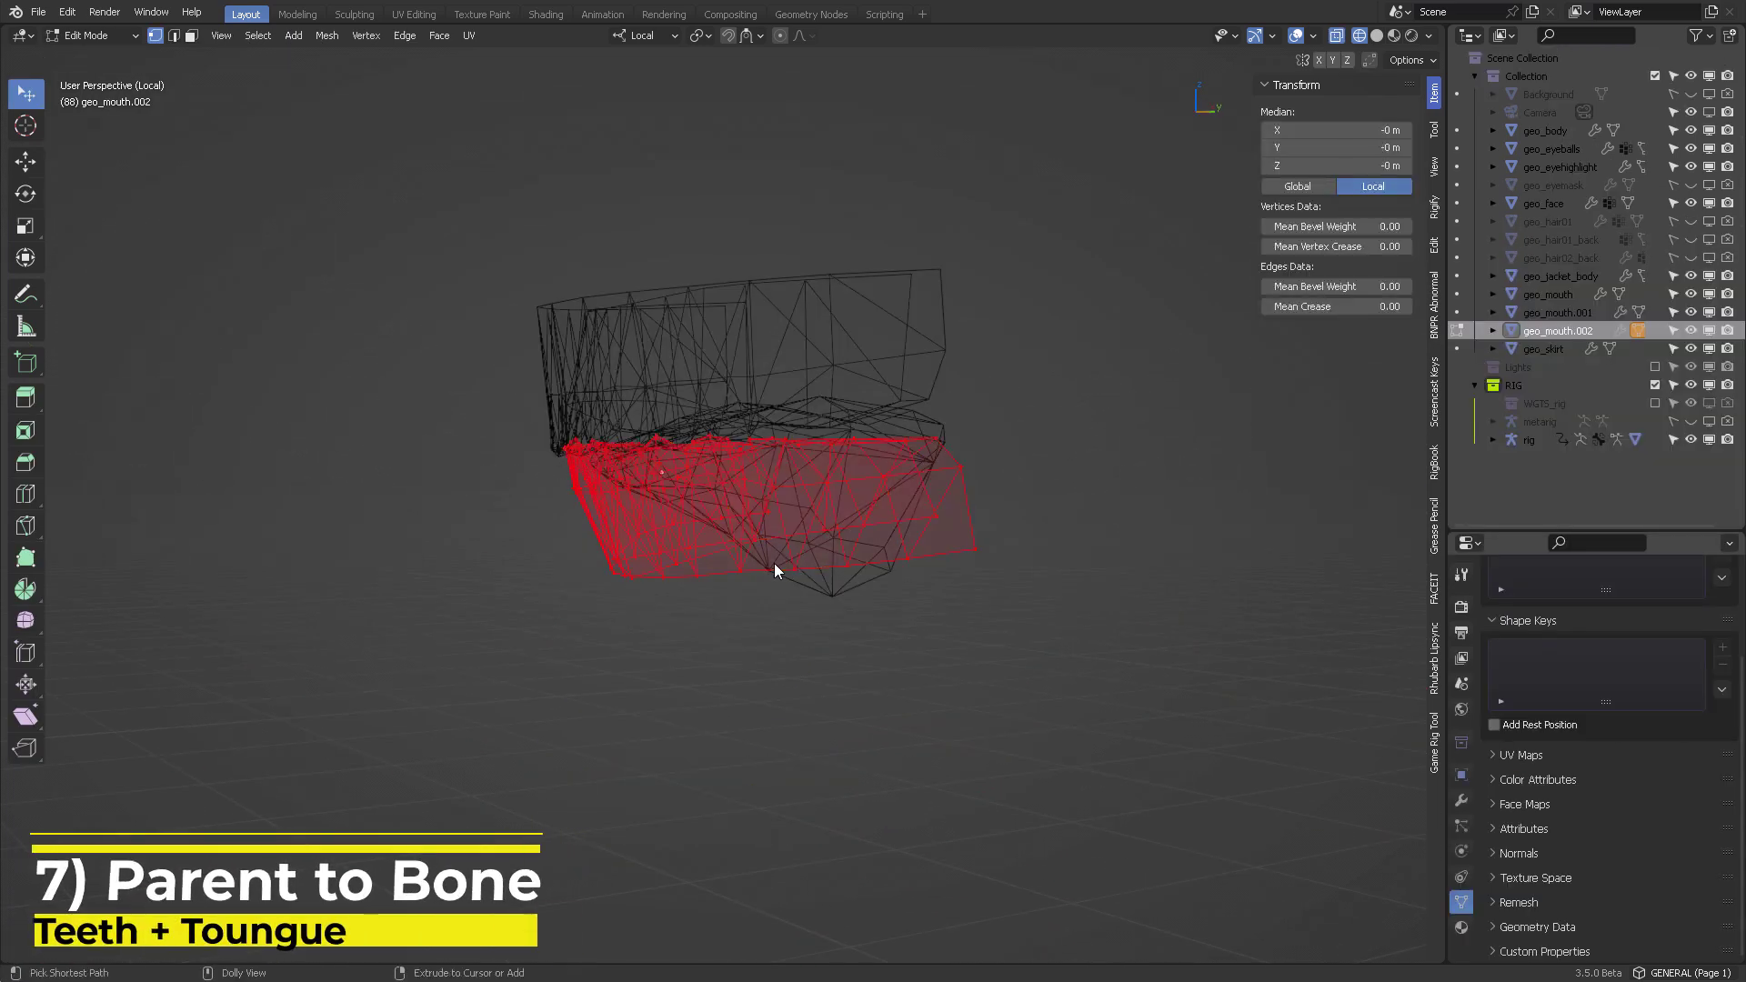
Return the separated lower teeth mesh to Object Mode, save the file and exit local view.
key("ctrl+Tab")
left_click(701, 573)
left_click(862, 556)
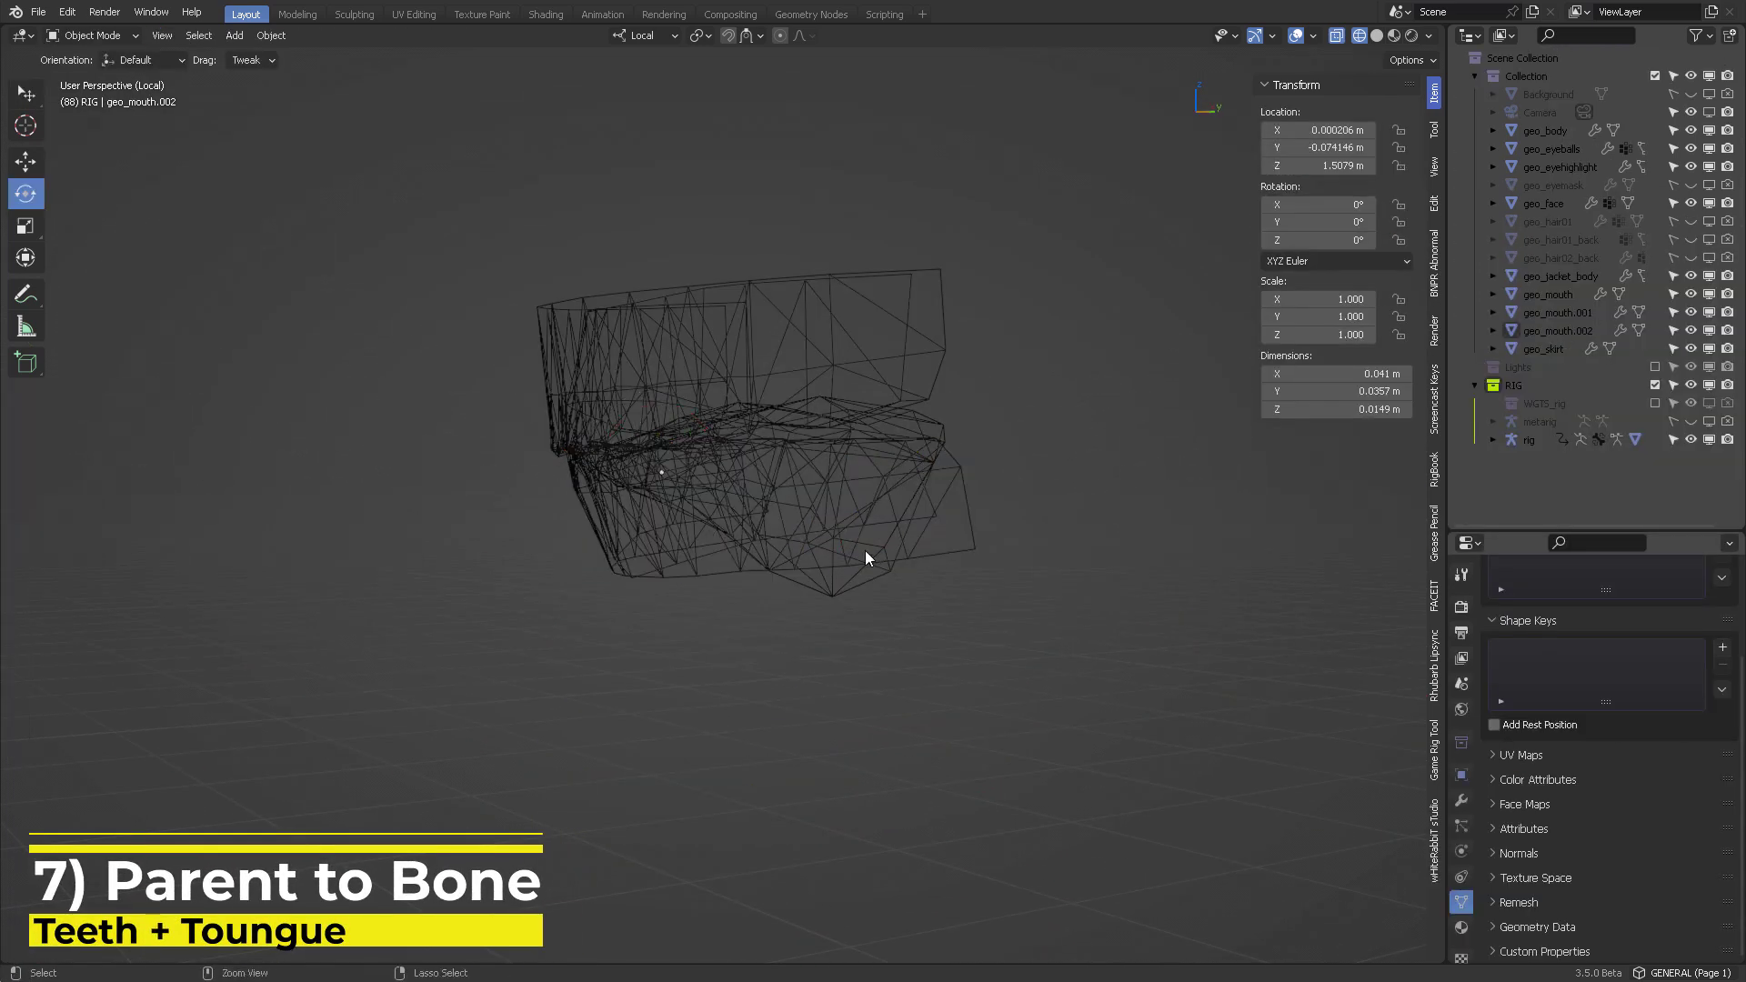
key("ctrl+s")
middle_click_drag(936, 536, 820, 506)
key("KP_Divide")
left_click(504, 478)
middle_click_drag(689, 398, 891, 341)
scroll(738, 356, "up", 3)
left_click(811, 118)
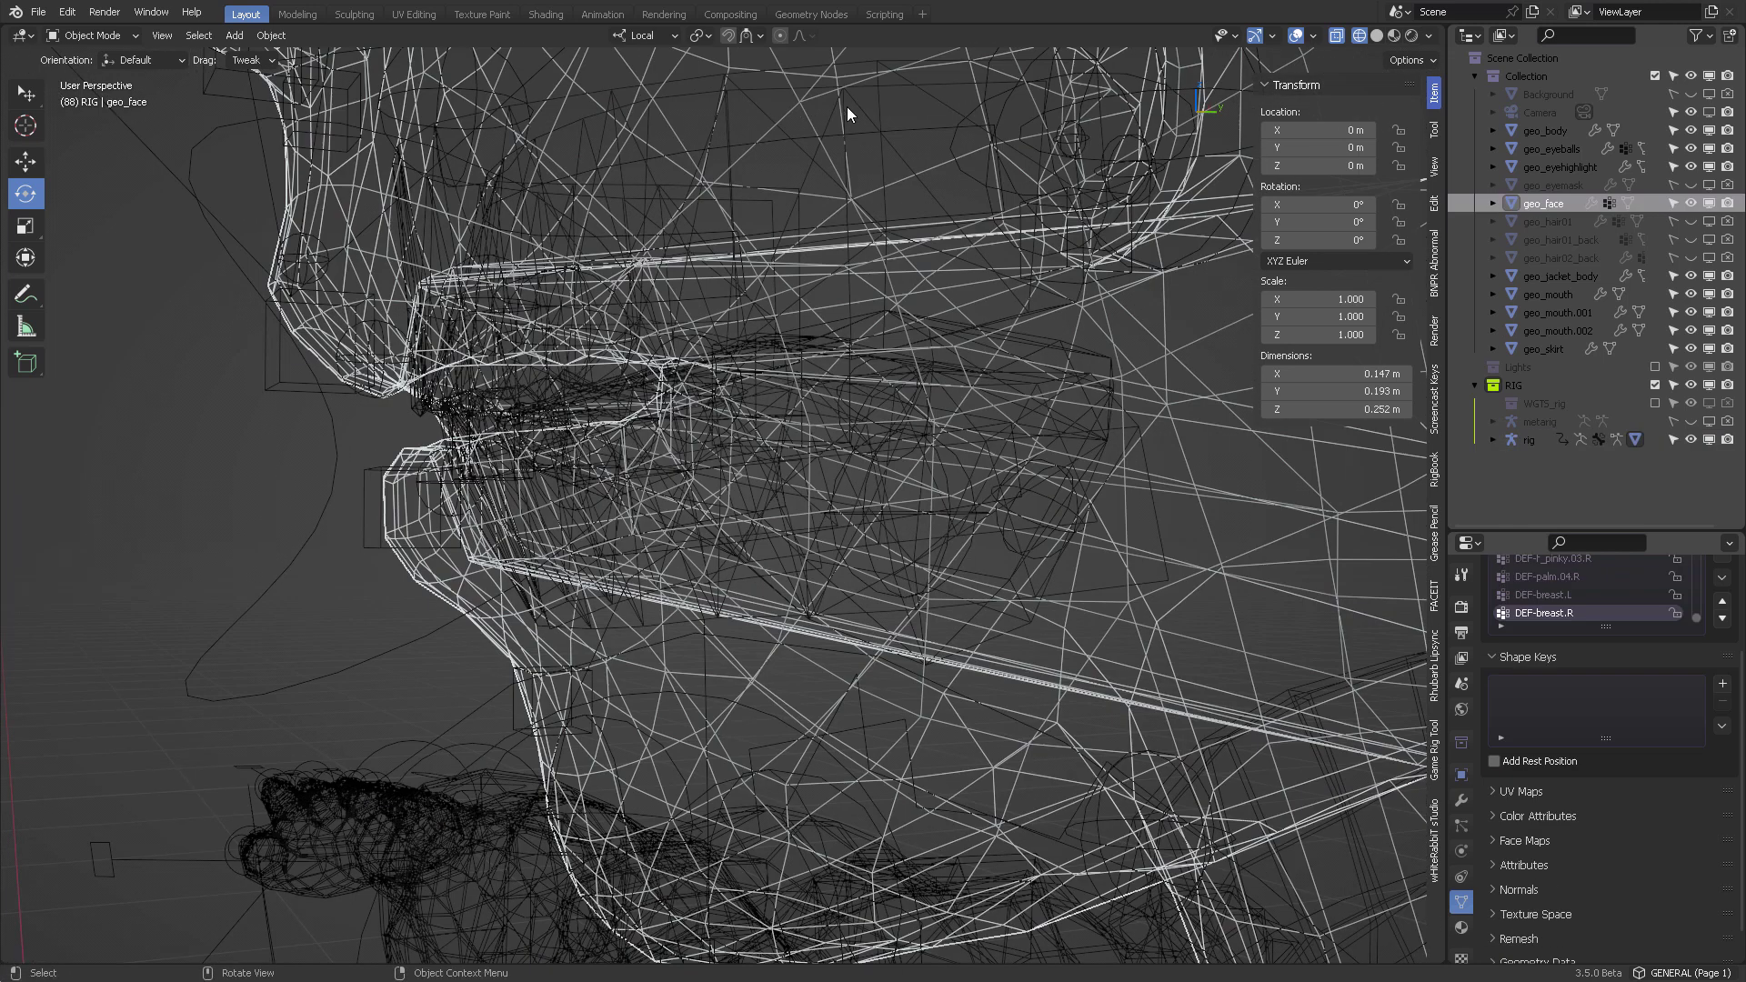
left_click(853, 101)
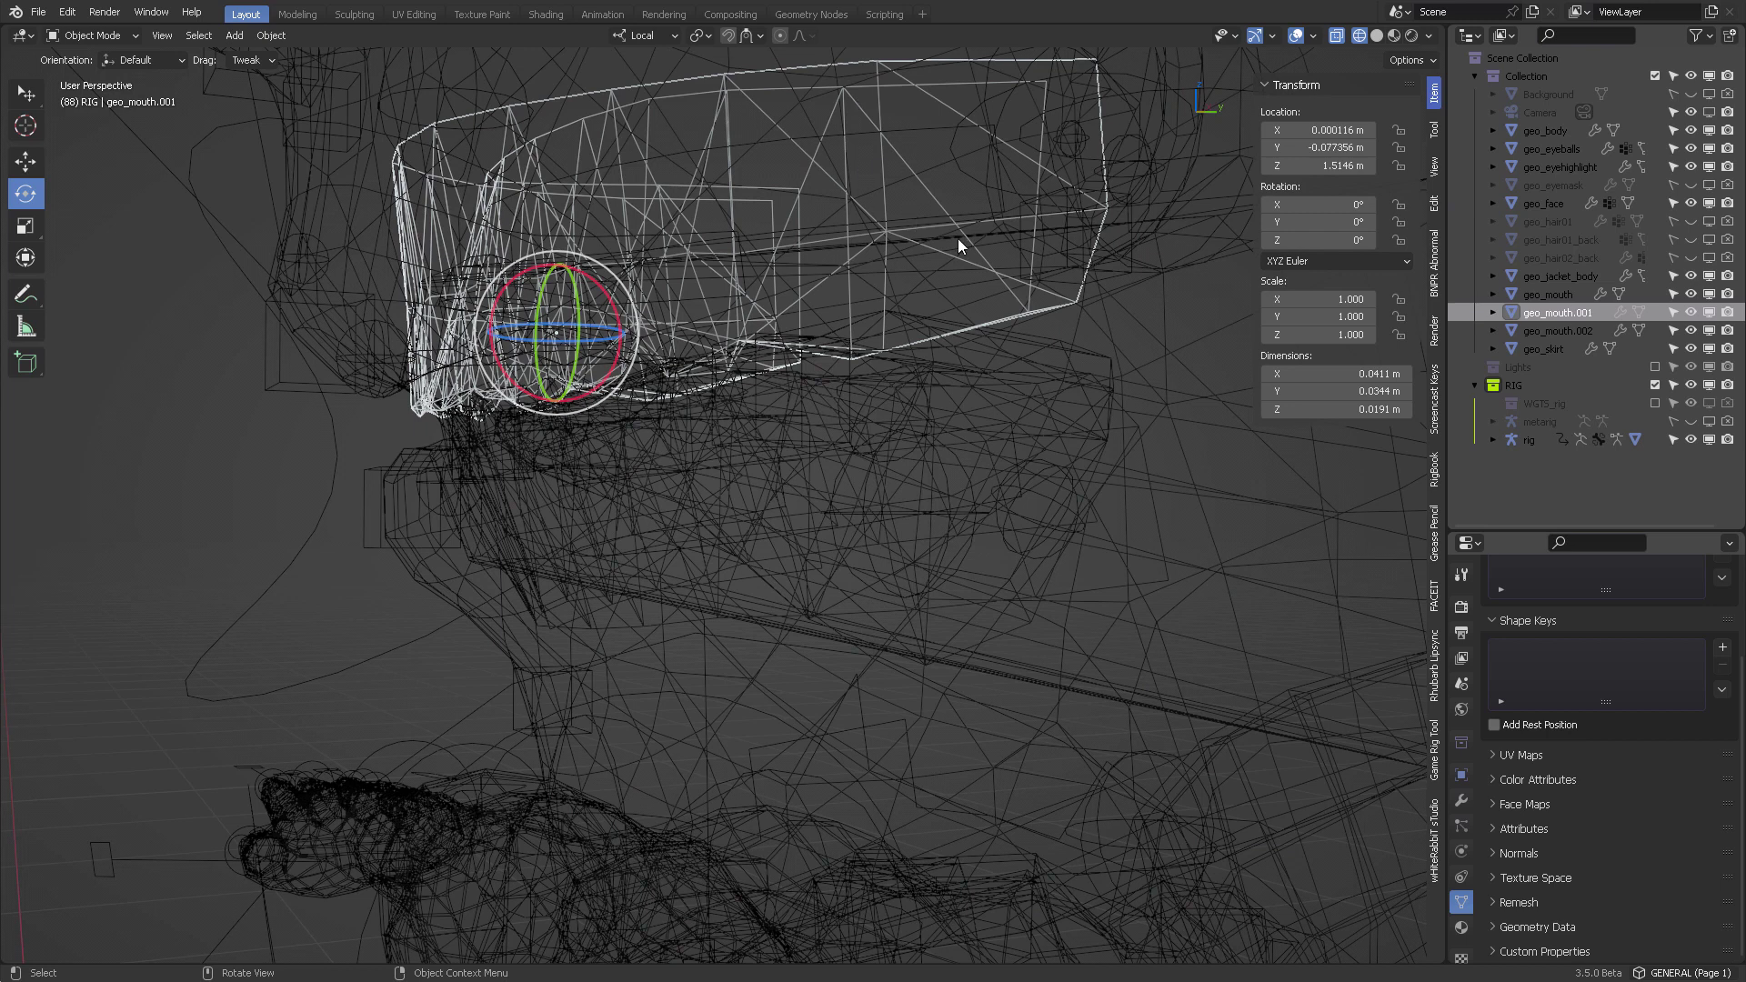
left_click(336, 476, "shift")
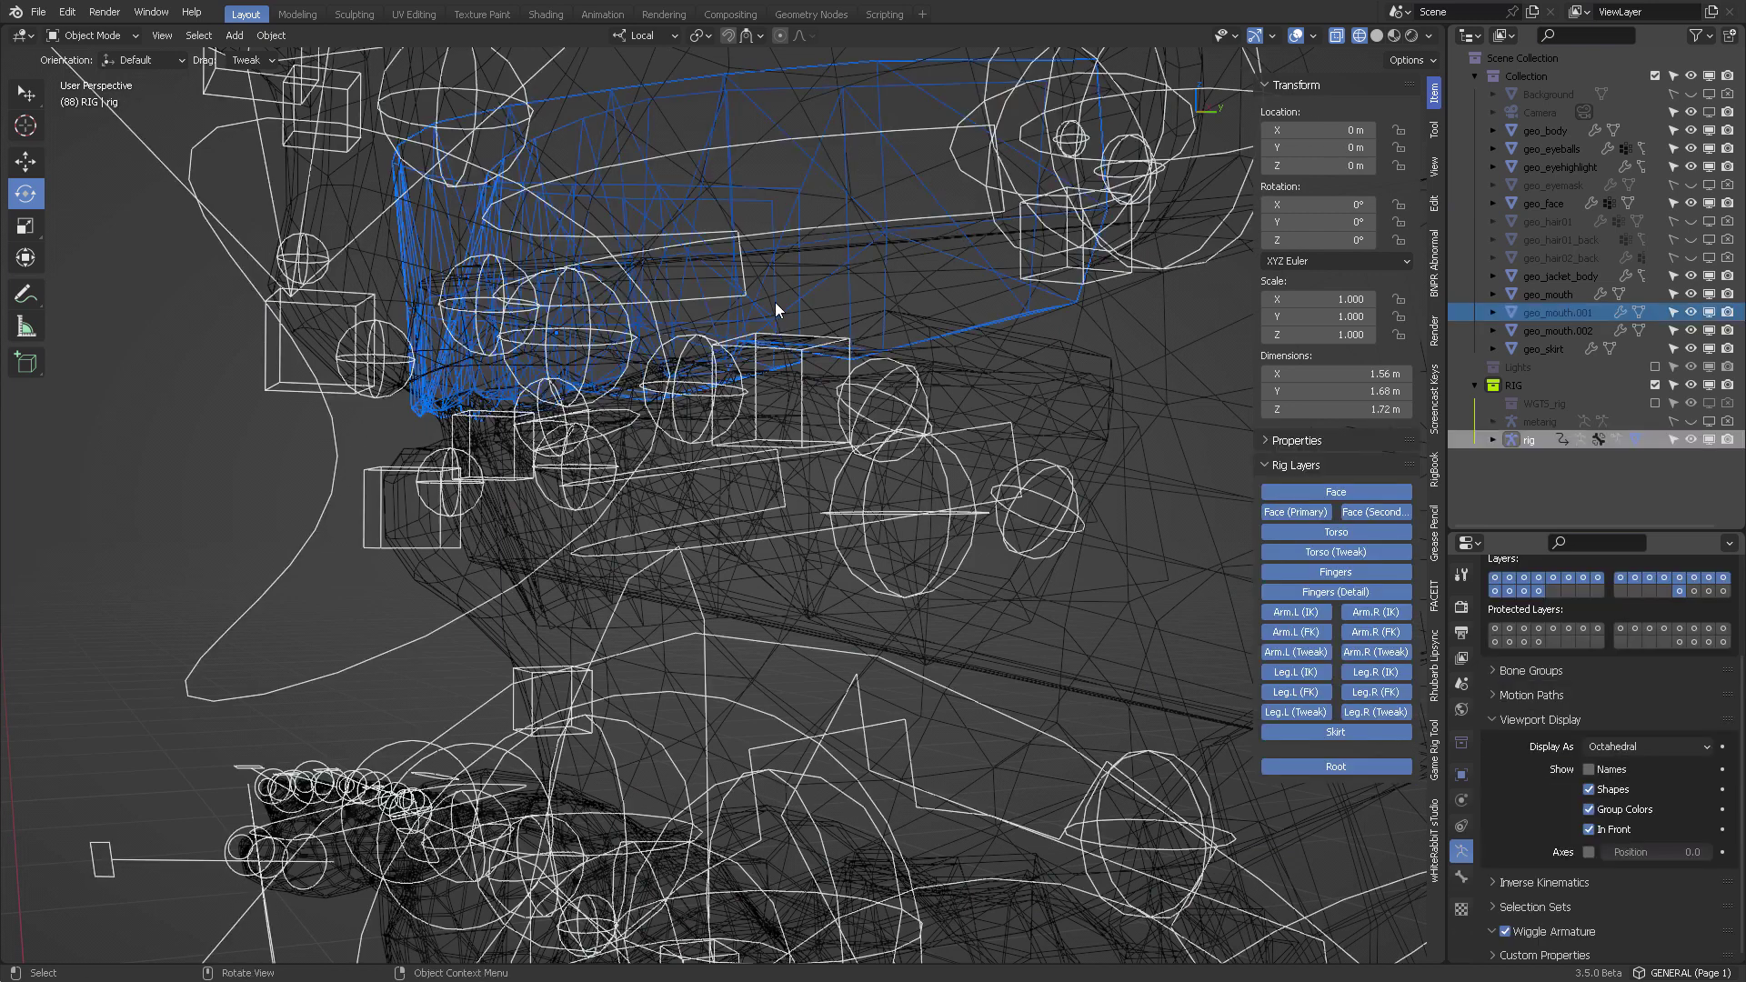
Select the rig's upper teeth controller teeth.T in Pose Mode and return the rig to Object Mode.
left_click(927, 135)
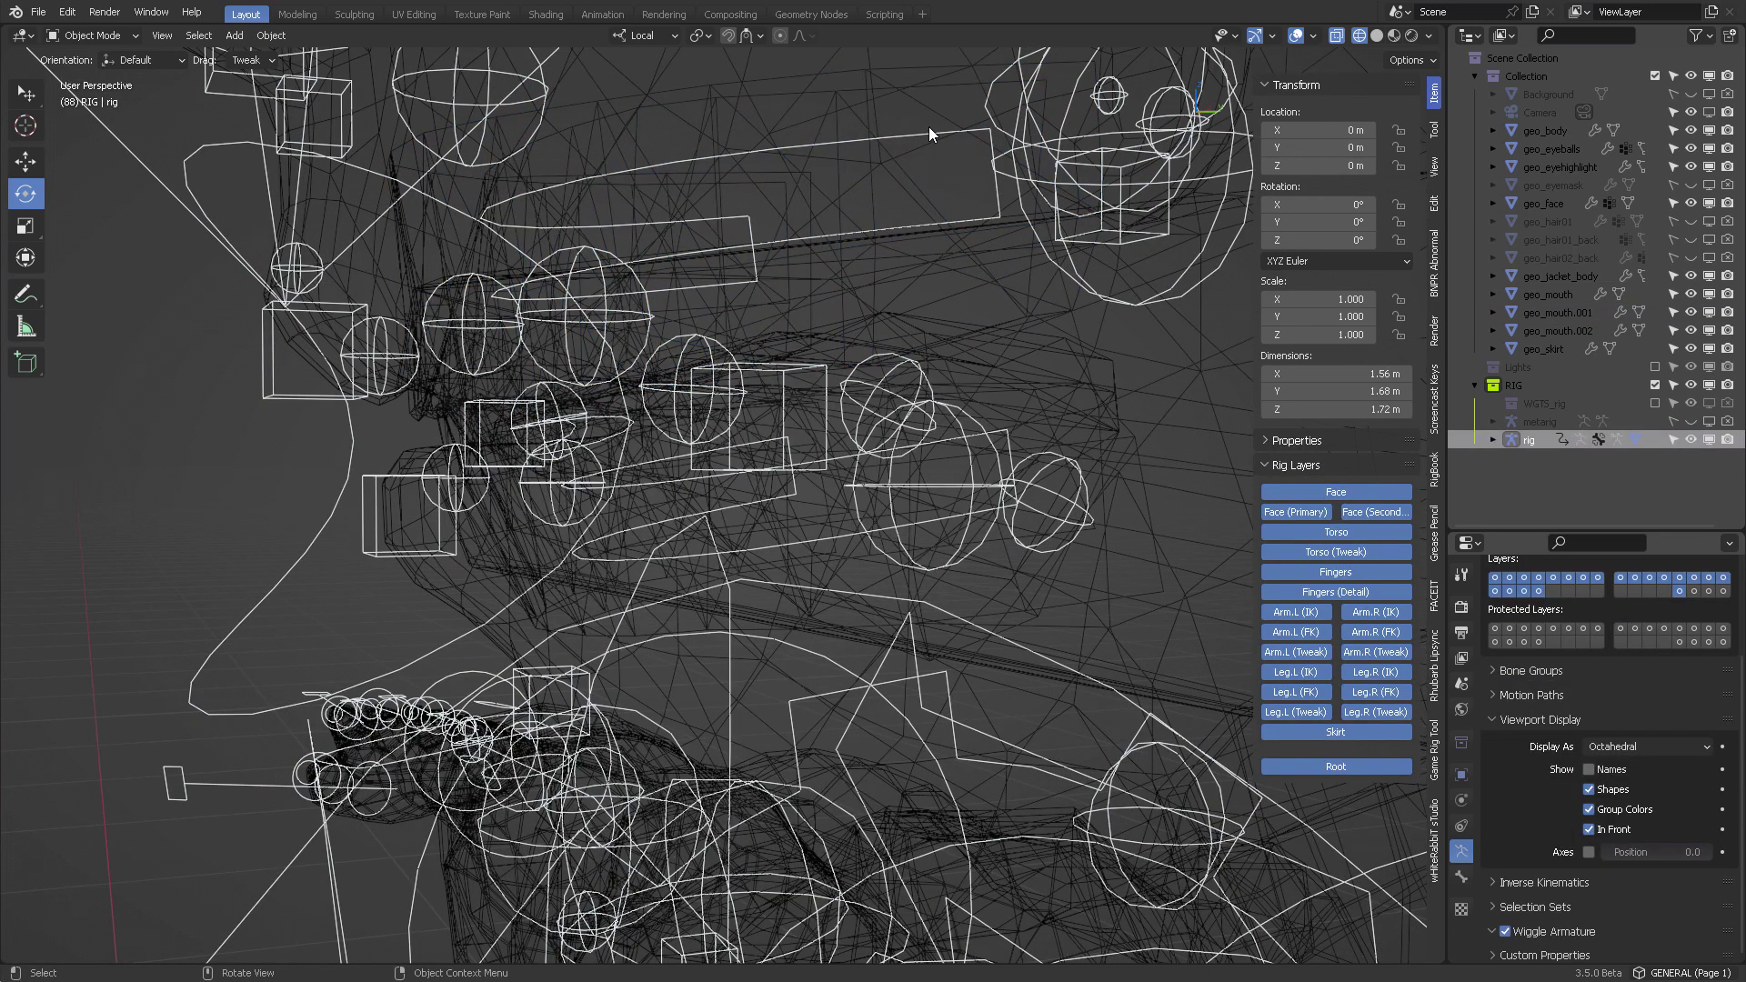
key("ctrl+Tab")
left_click(909, 188)
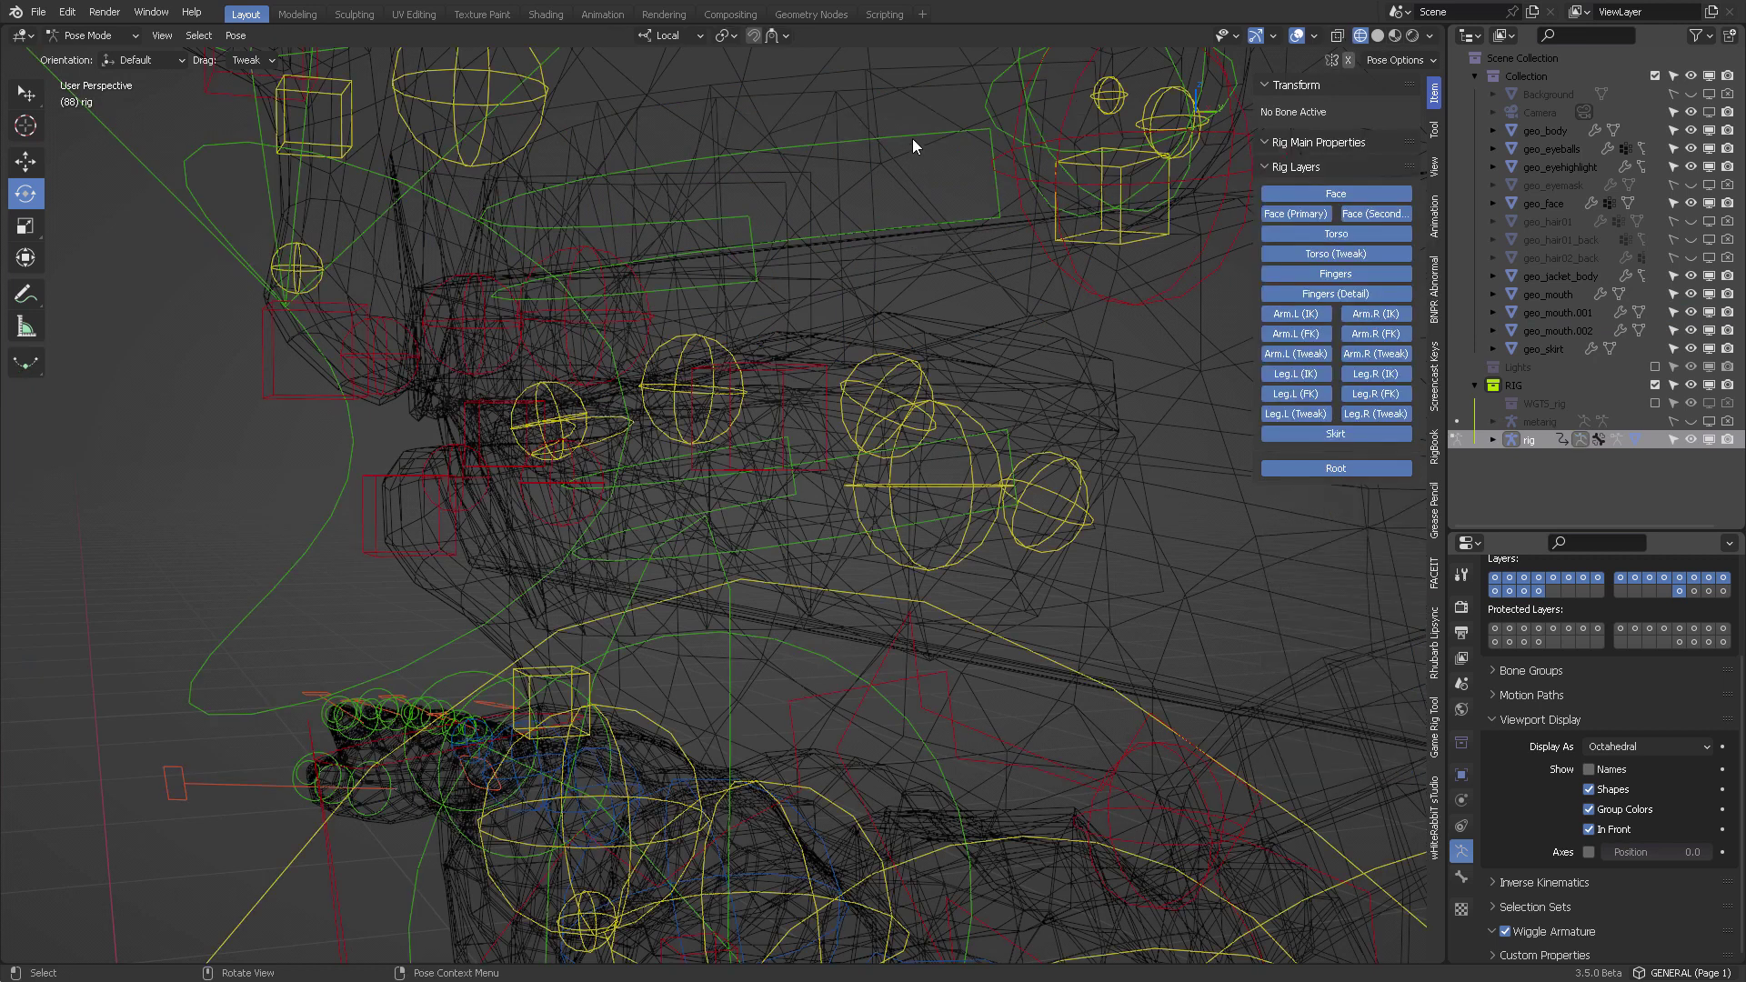
left_click(862, 131)
key("ctrl+Tab")
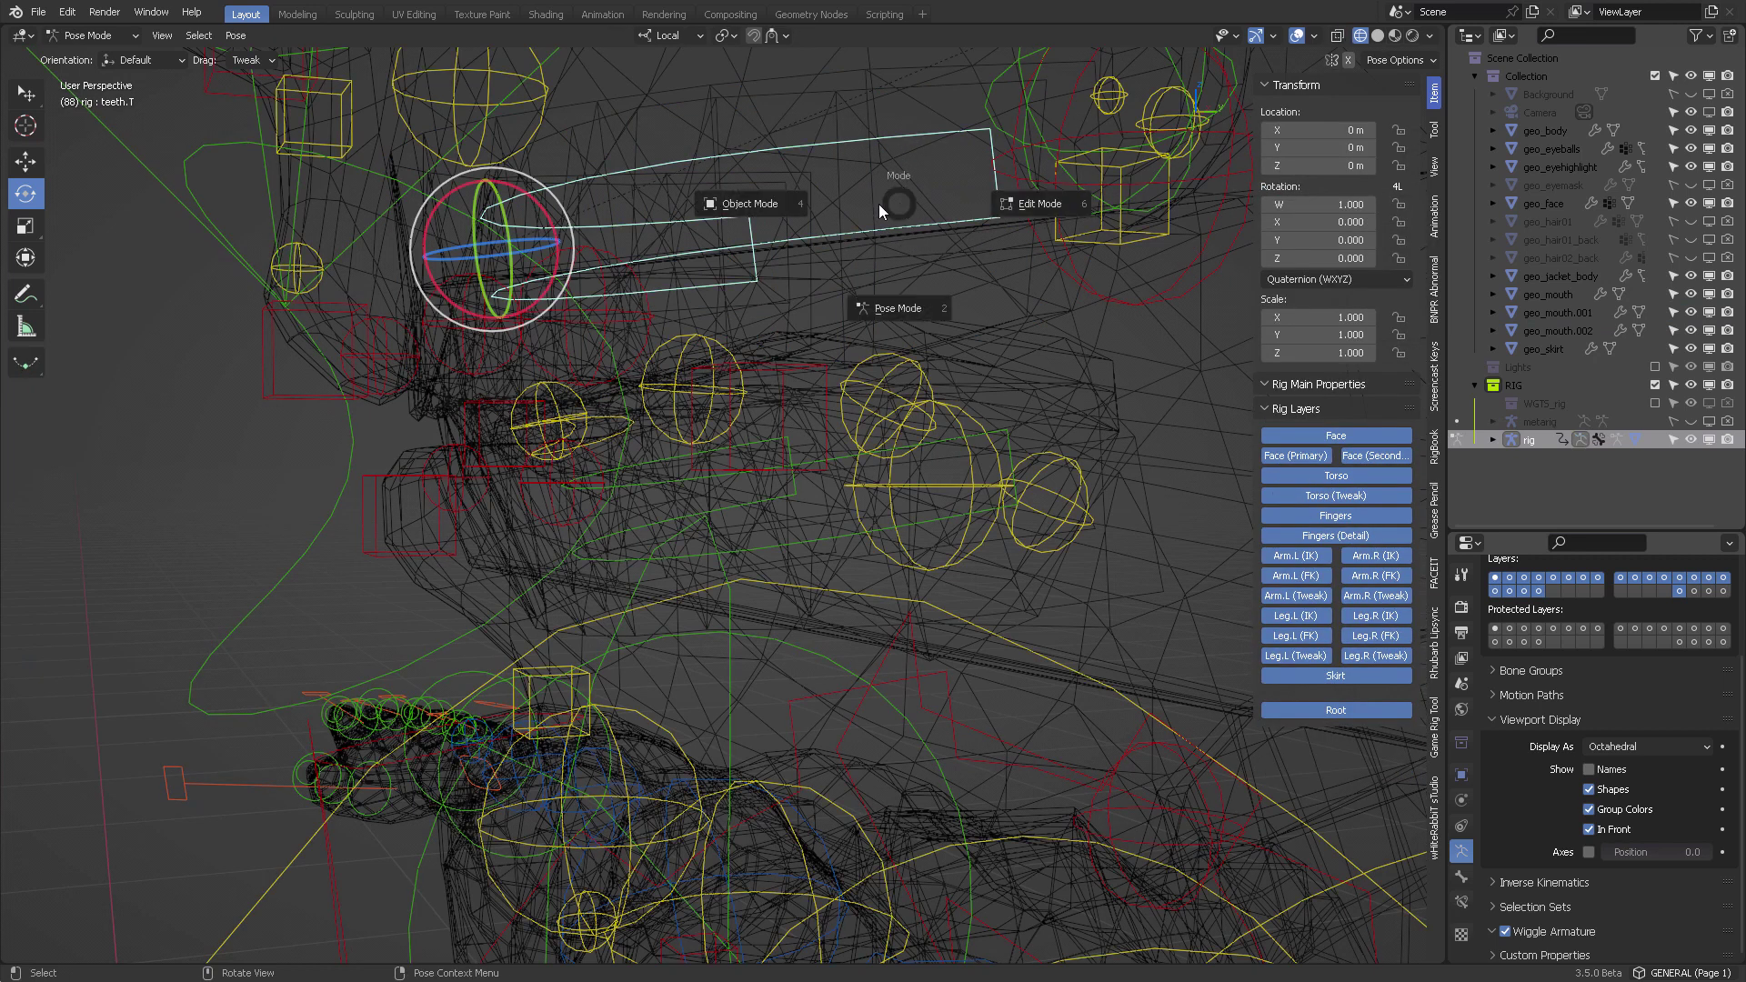
left_click(739, 209)
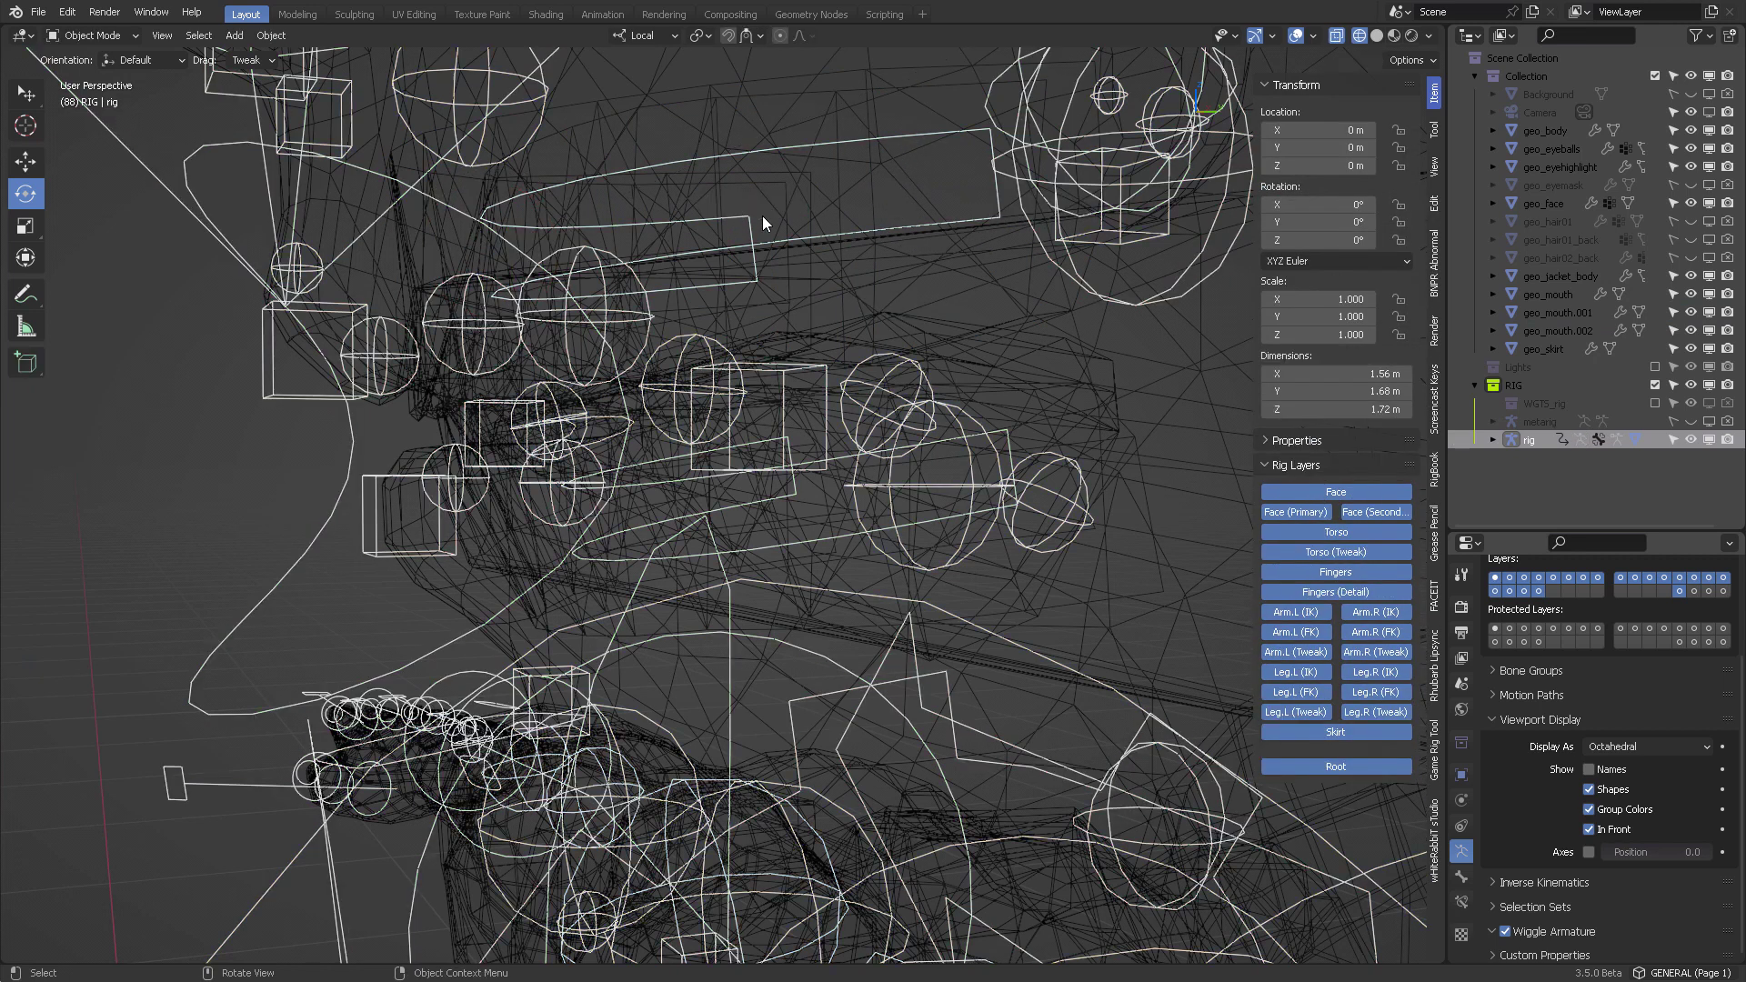
Parent the upper teeth mesh geo_mouth.001 to the rig's teeth.T controller using the Bone option.
left_click(873, 188, "shift")
left_click(873, 189)
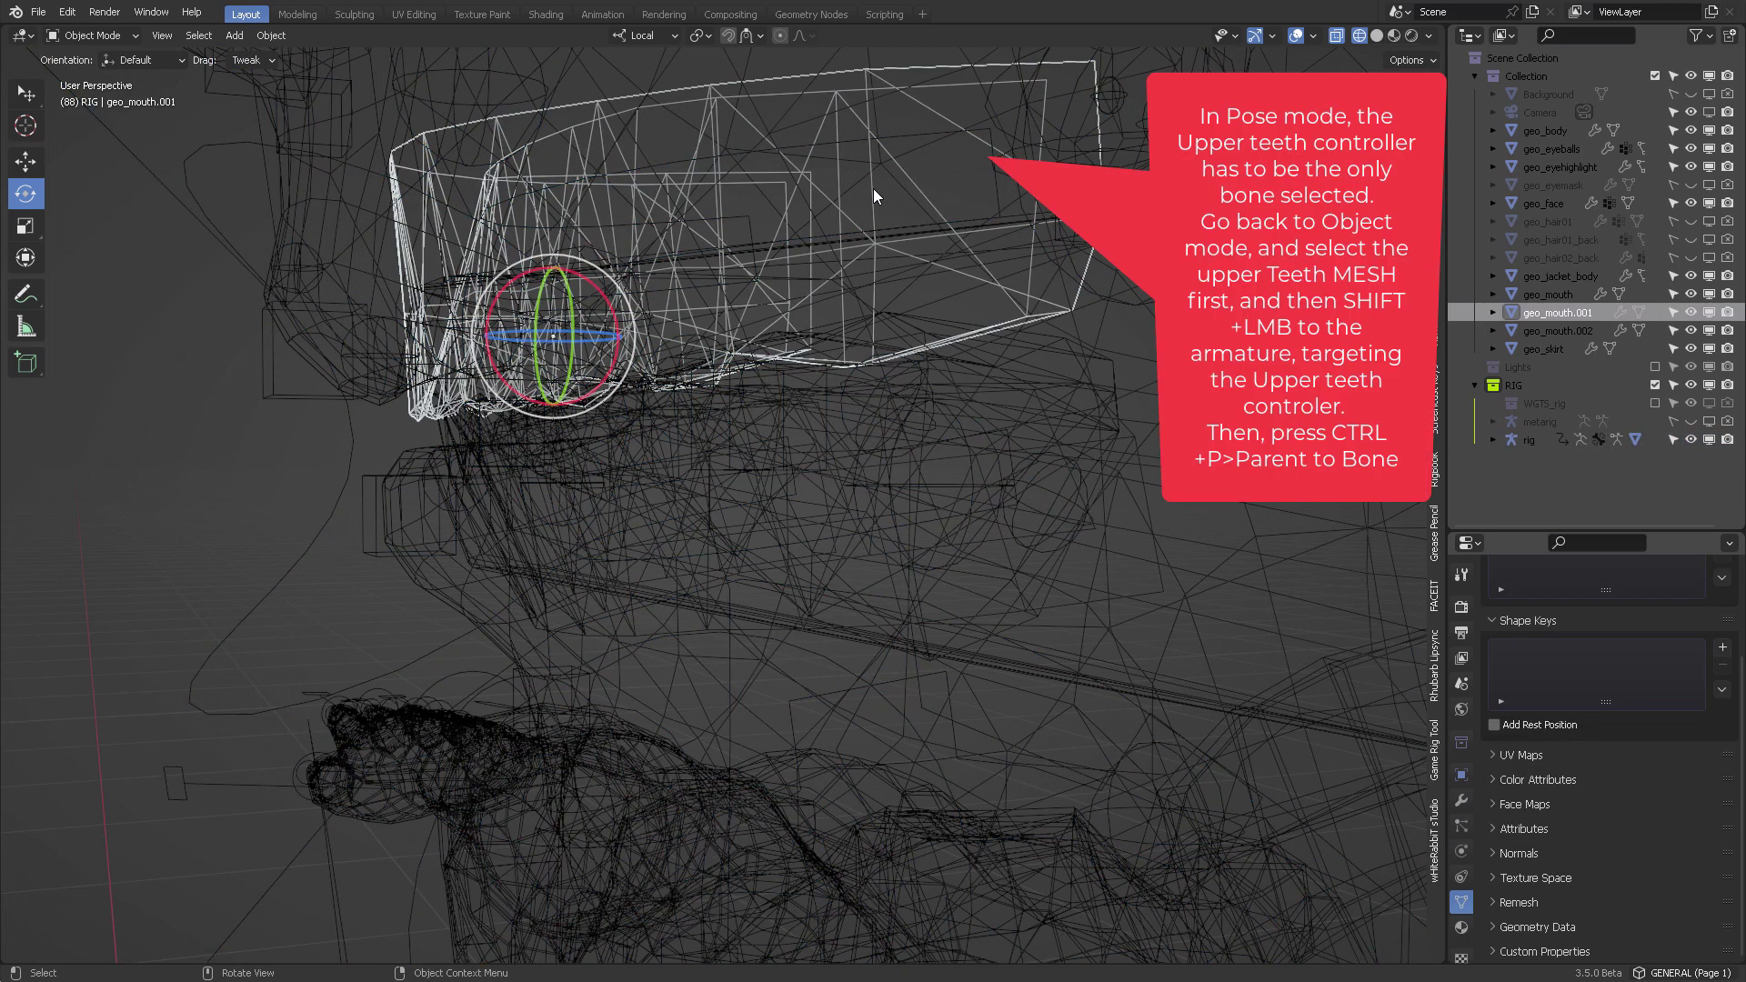
left_click(920, 135, "shift")
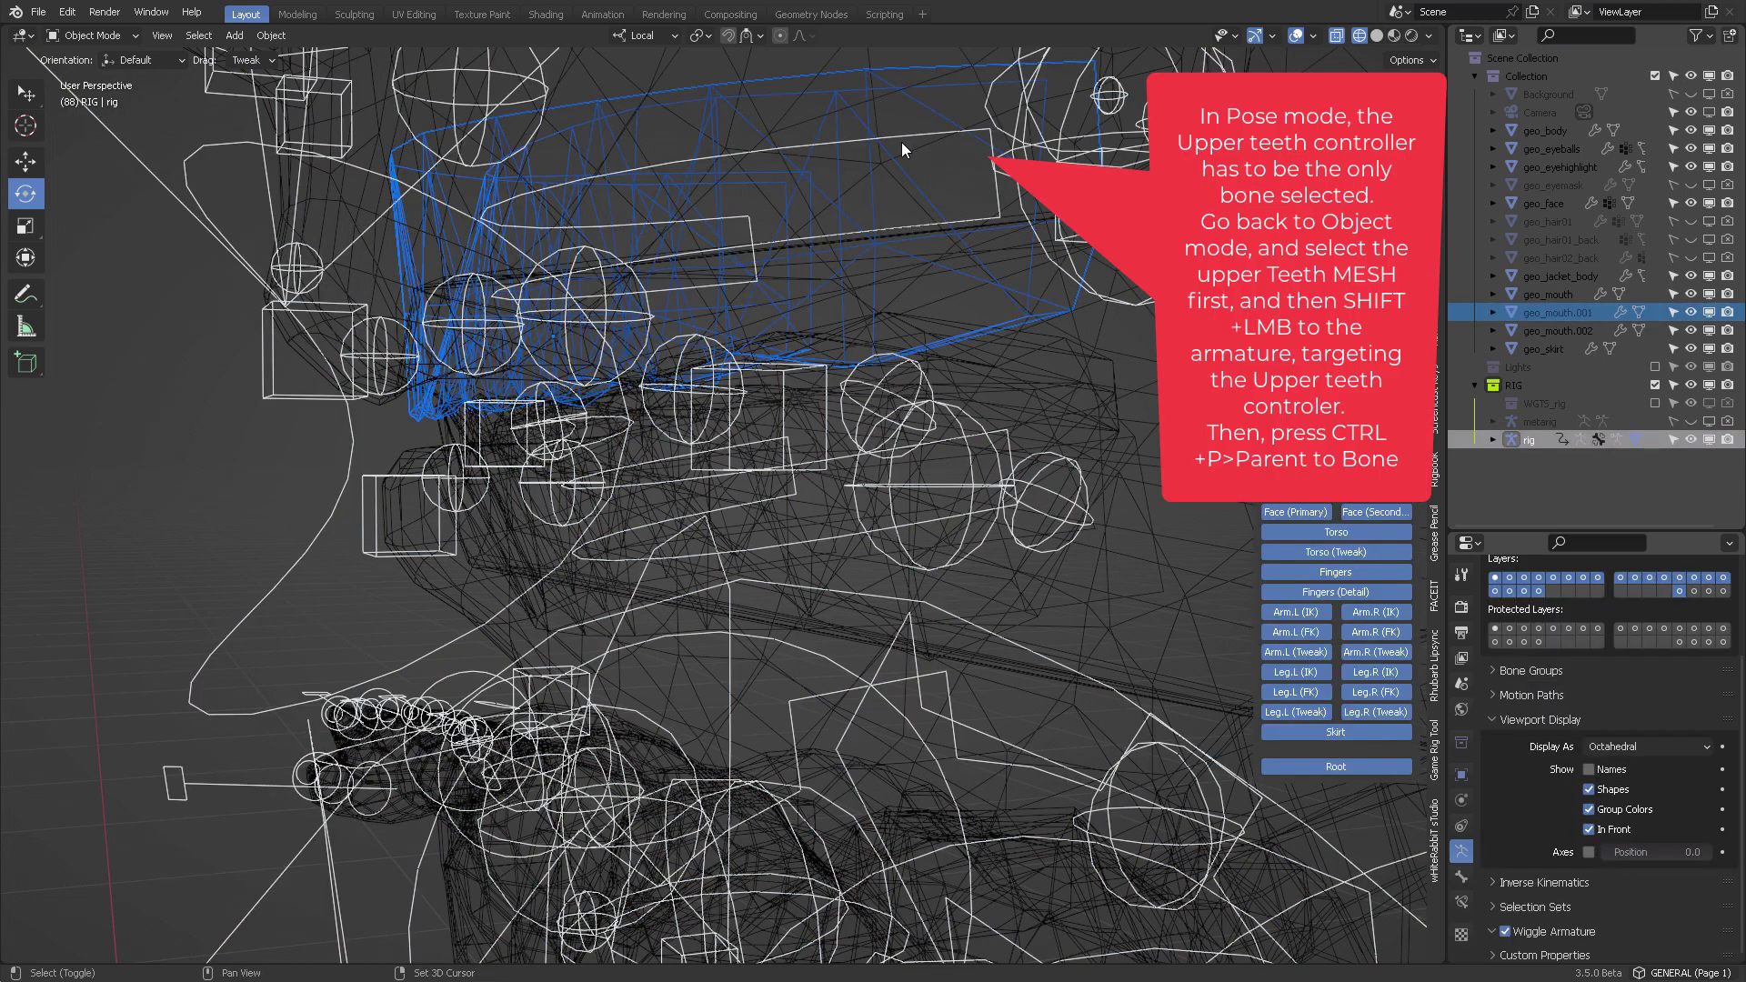
key("ctrl+p")
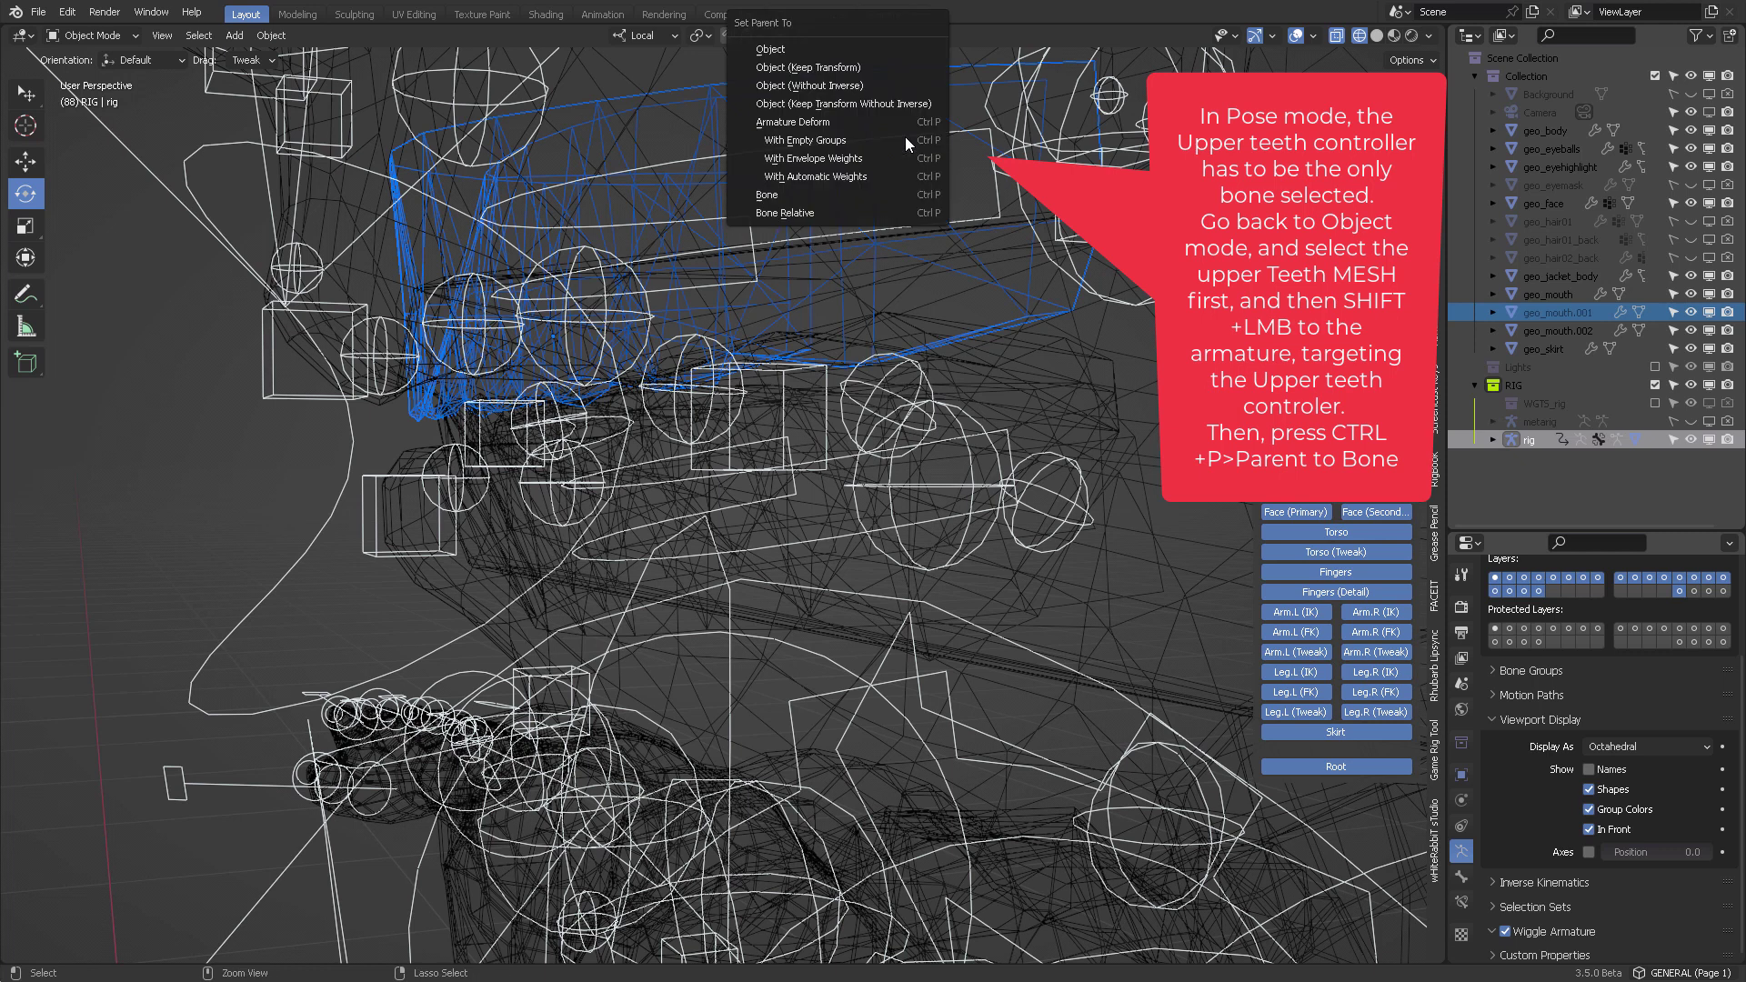
left_click(862, 194)
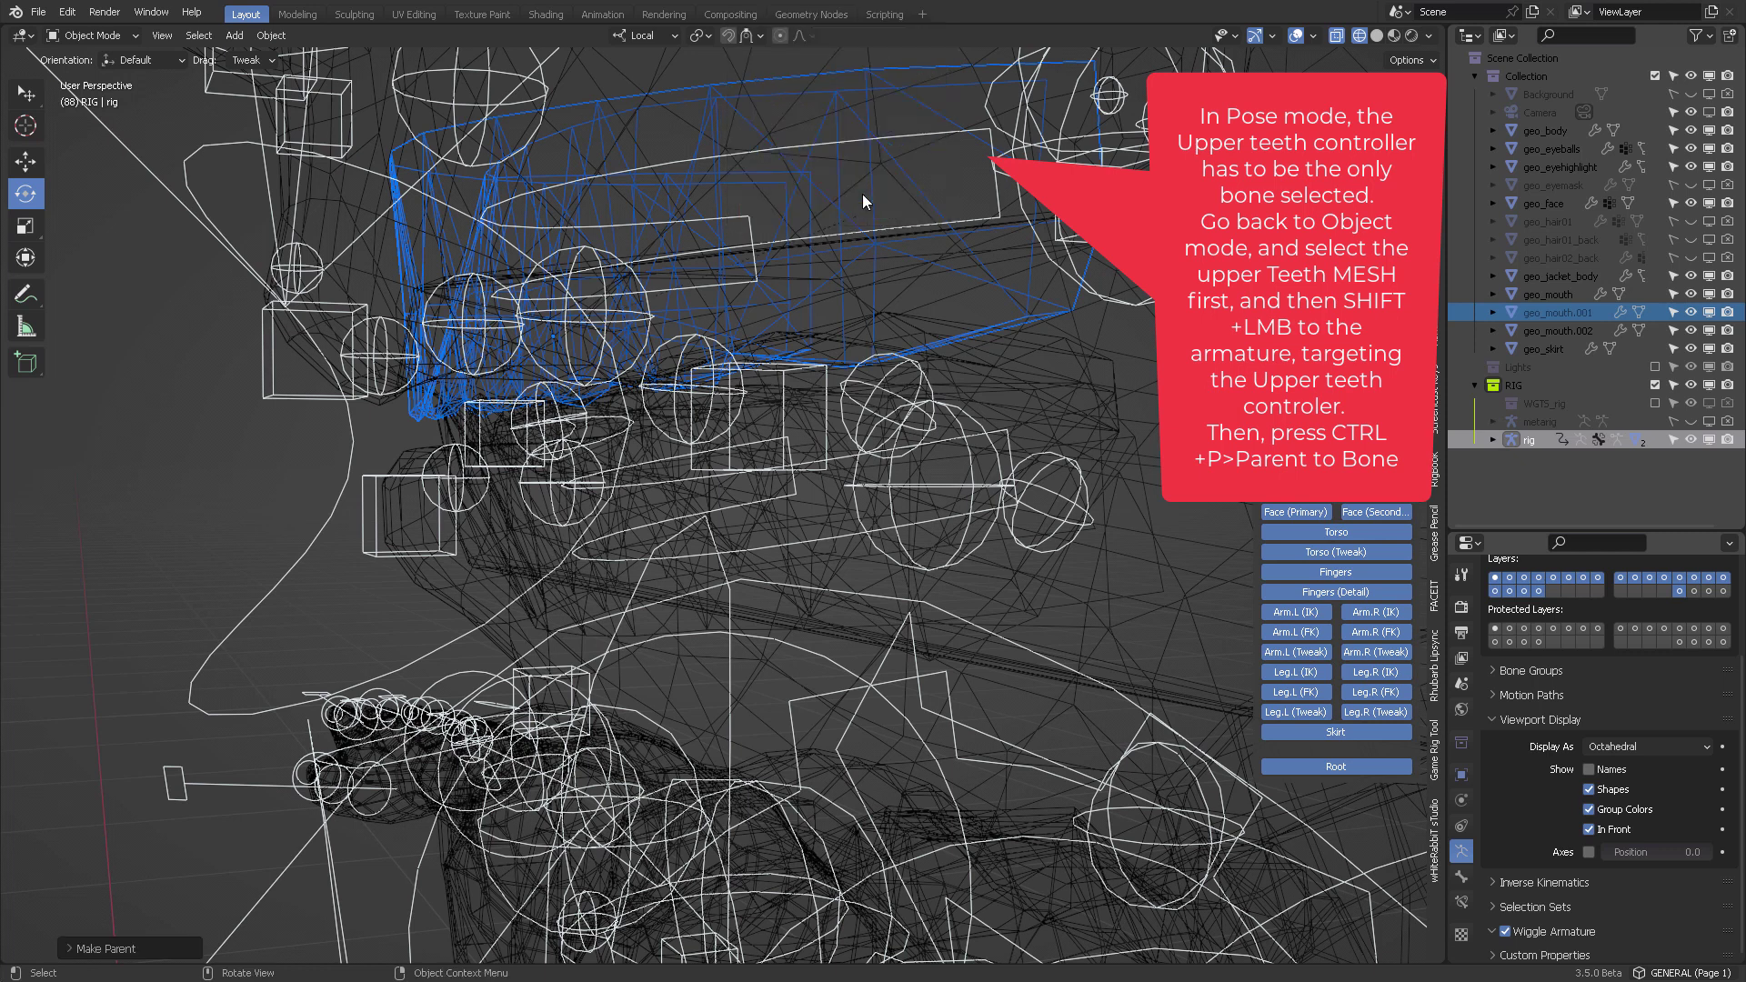
Test the upper teeth parenting by moving the teeth.T controller in Pose Mode, and cancel the move.
left_click(909, 129)
key("ctrl+Tab")
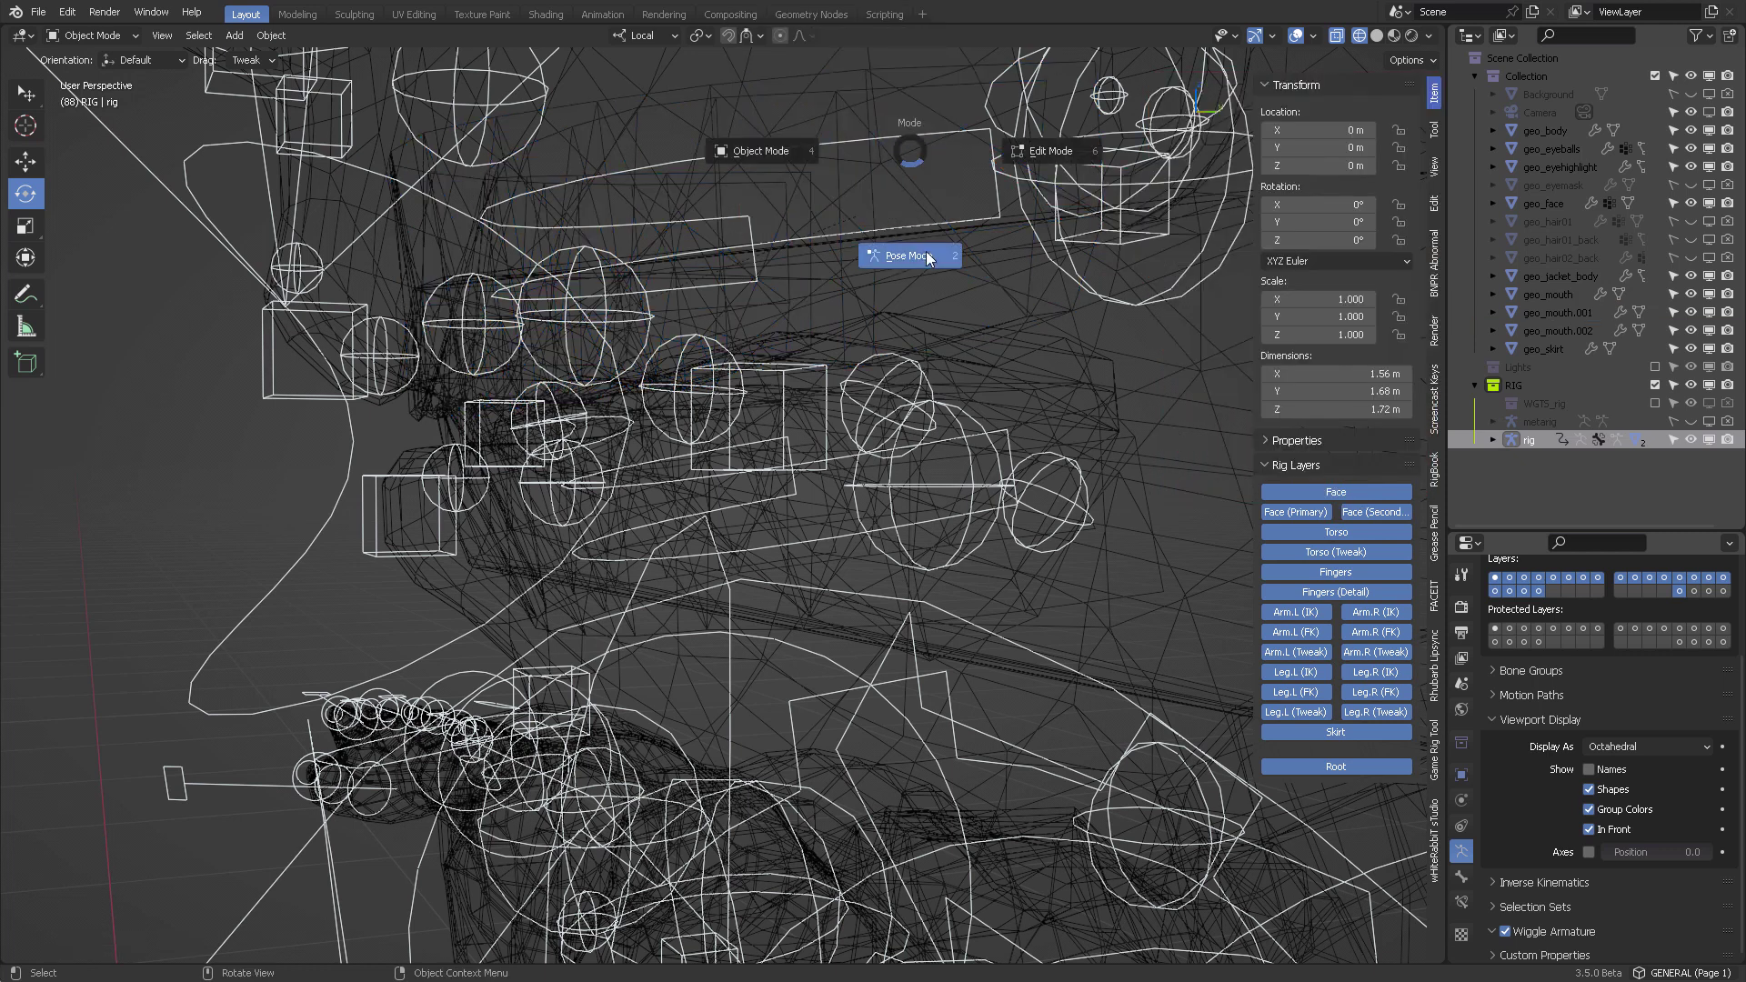
left_click(926, 253)
key("g")
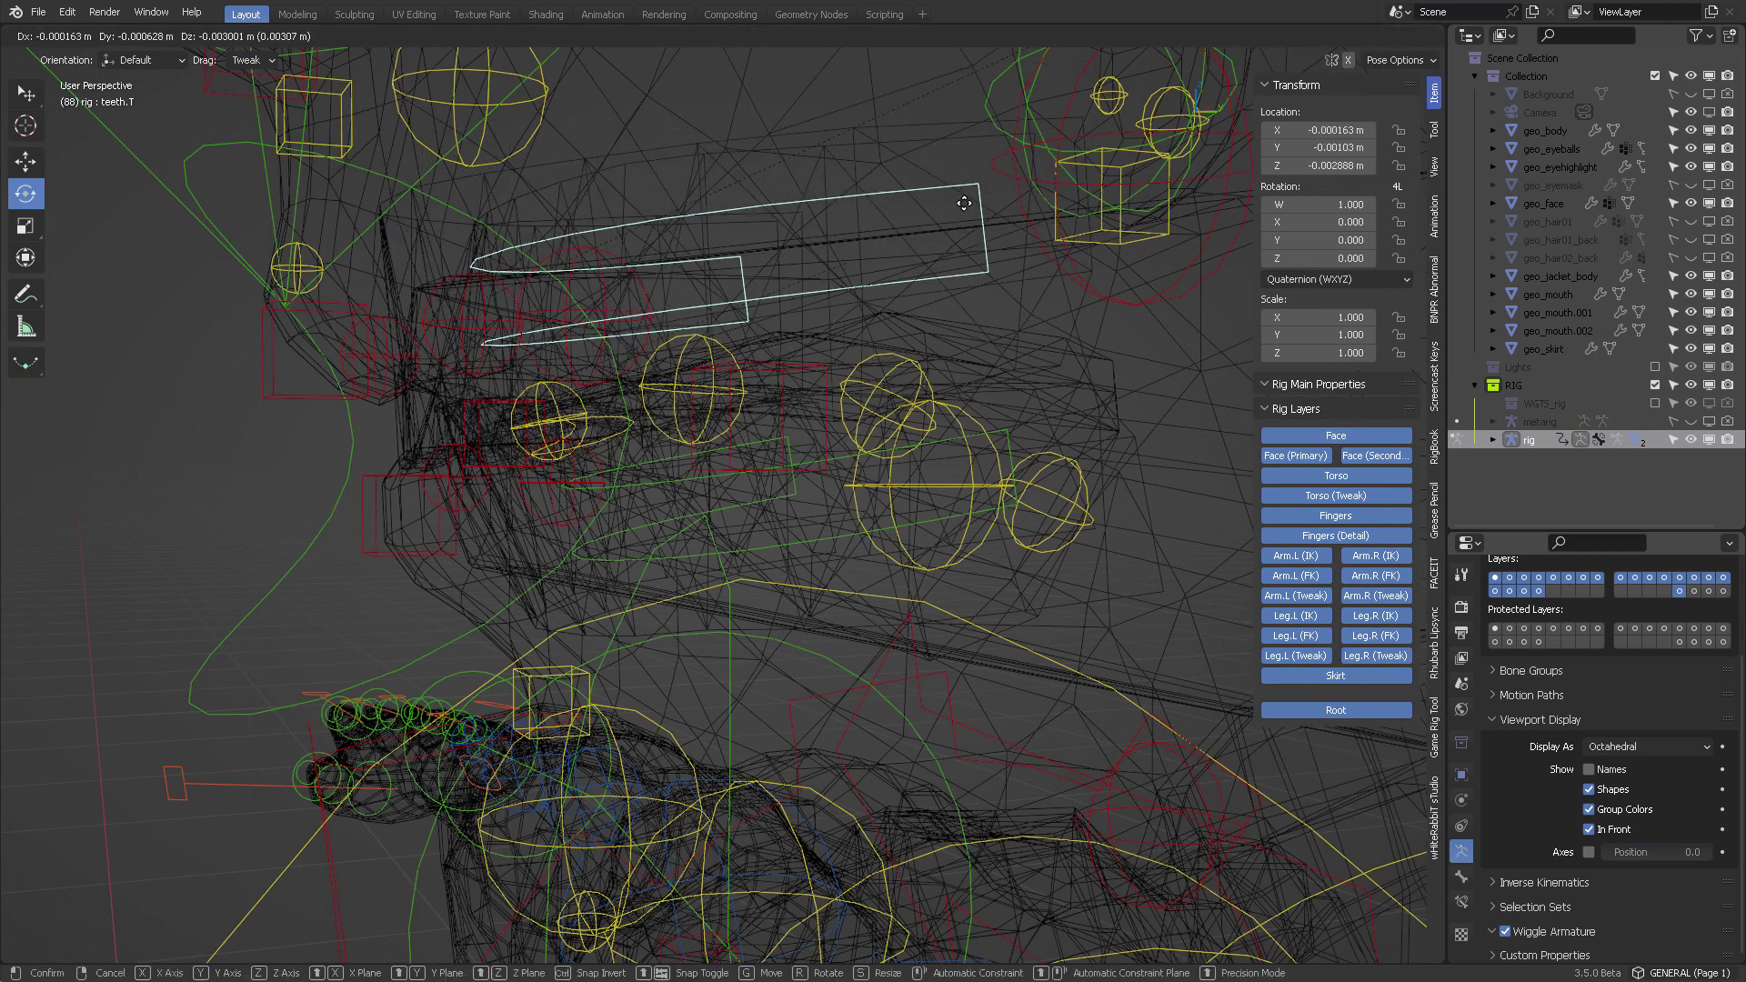
right_click(931, 193)
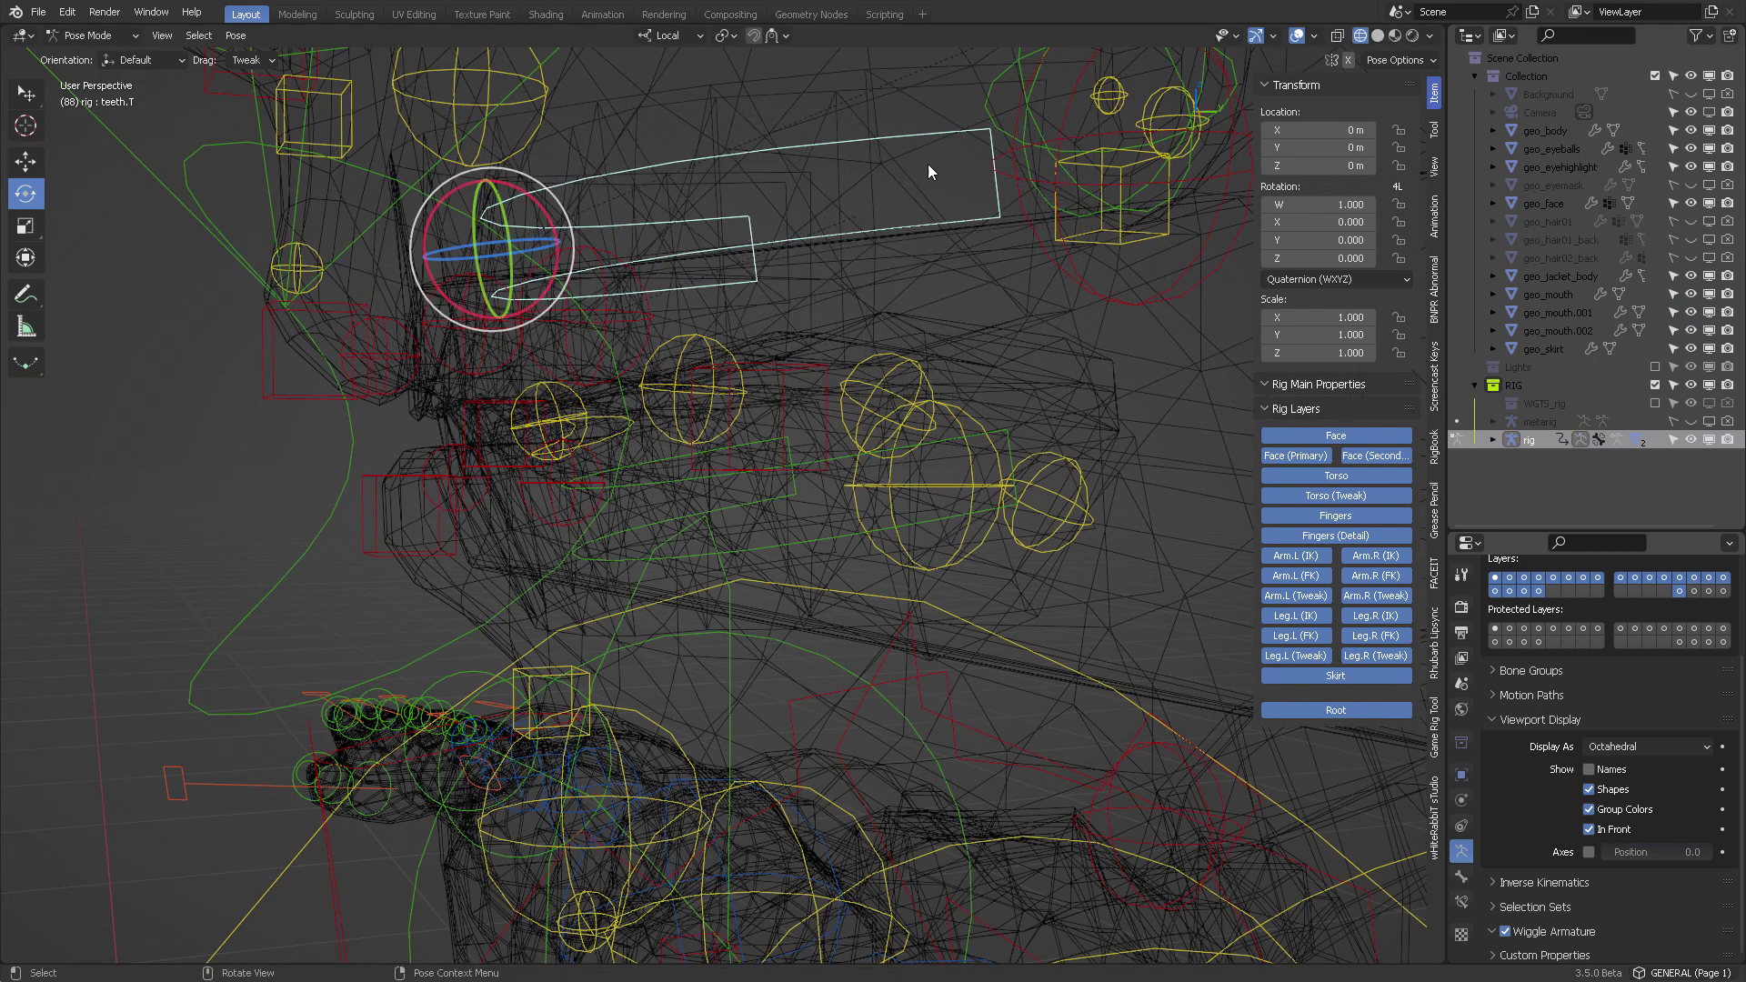
Select the lower teeth controller teeth.B in Pose Mode and return the rig to Object Mode.
left_click(908, 289)
middle_click_drag(897, 316, 990, 368)
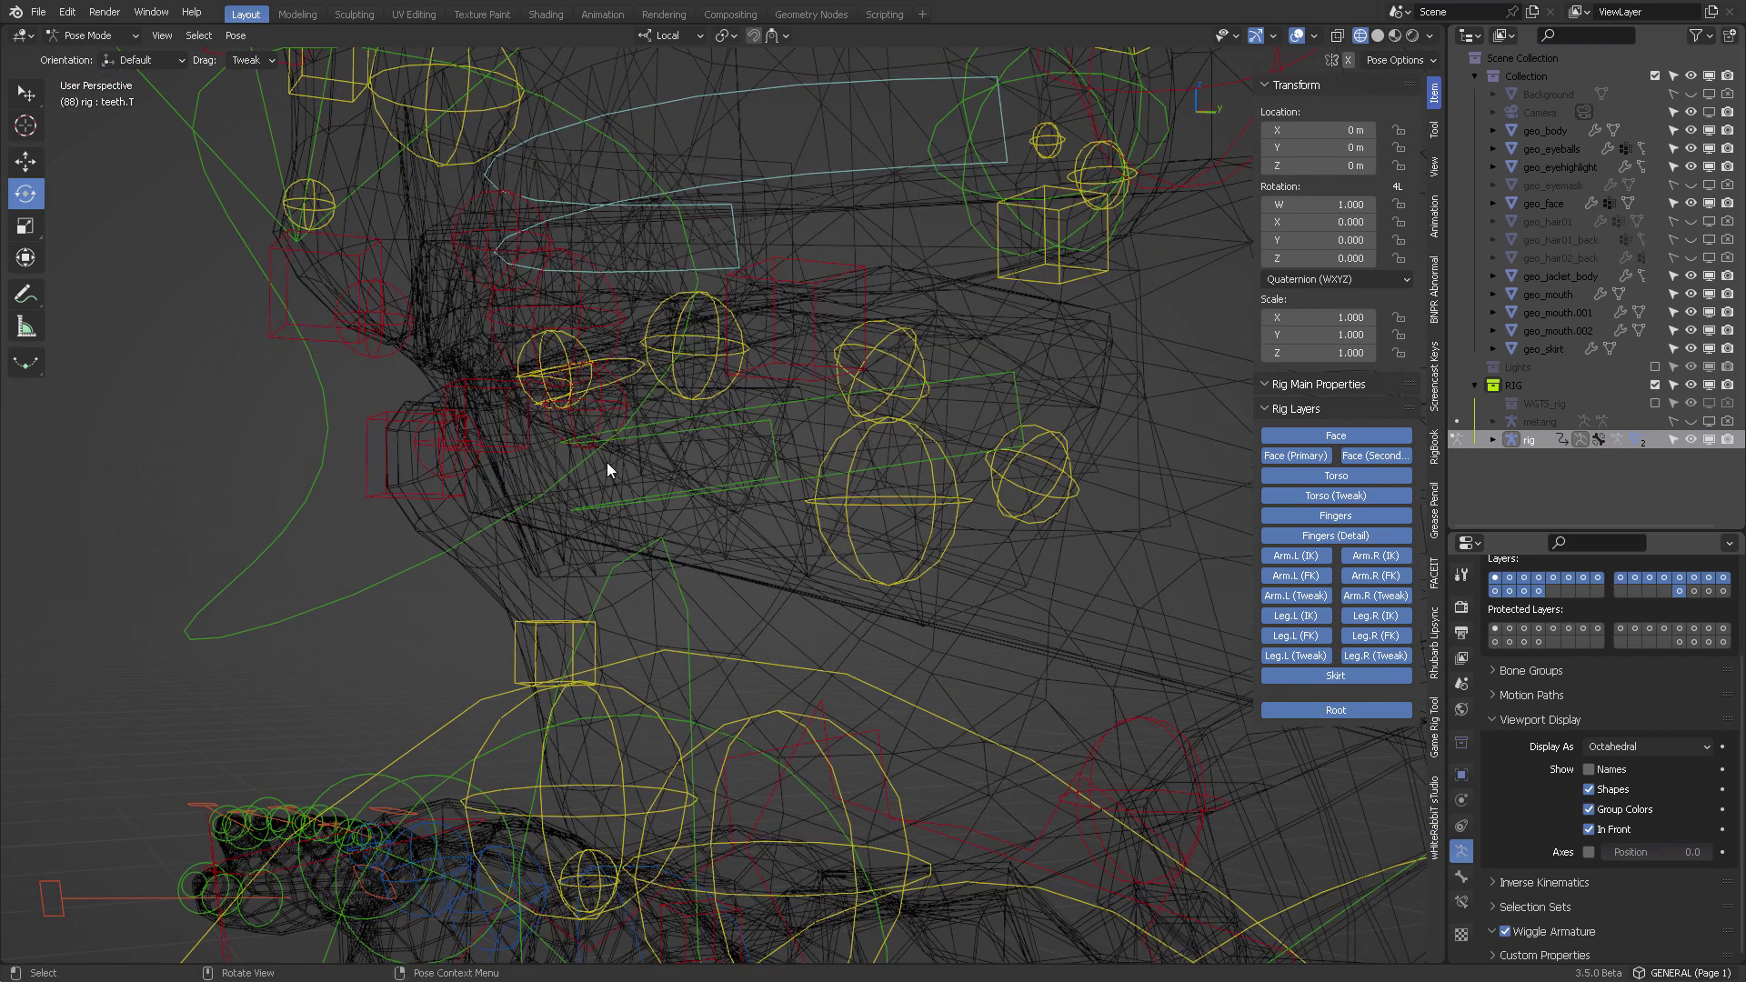
left_click(966, 380)
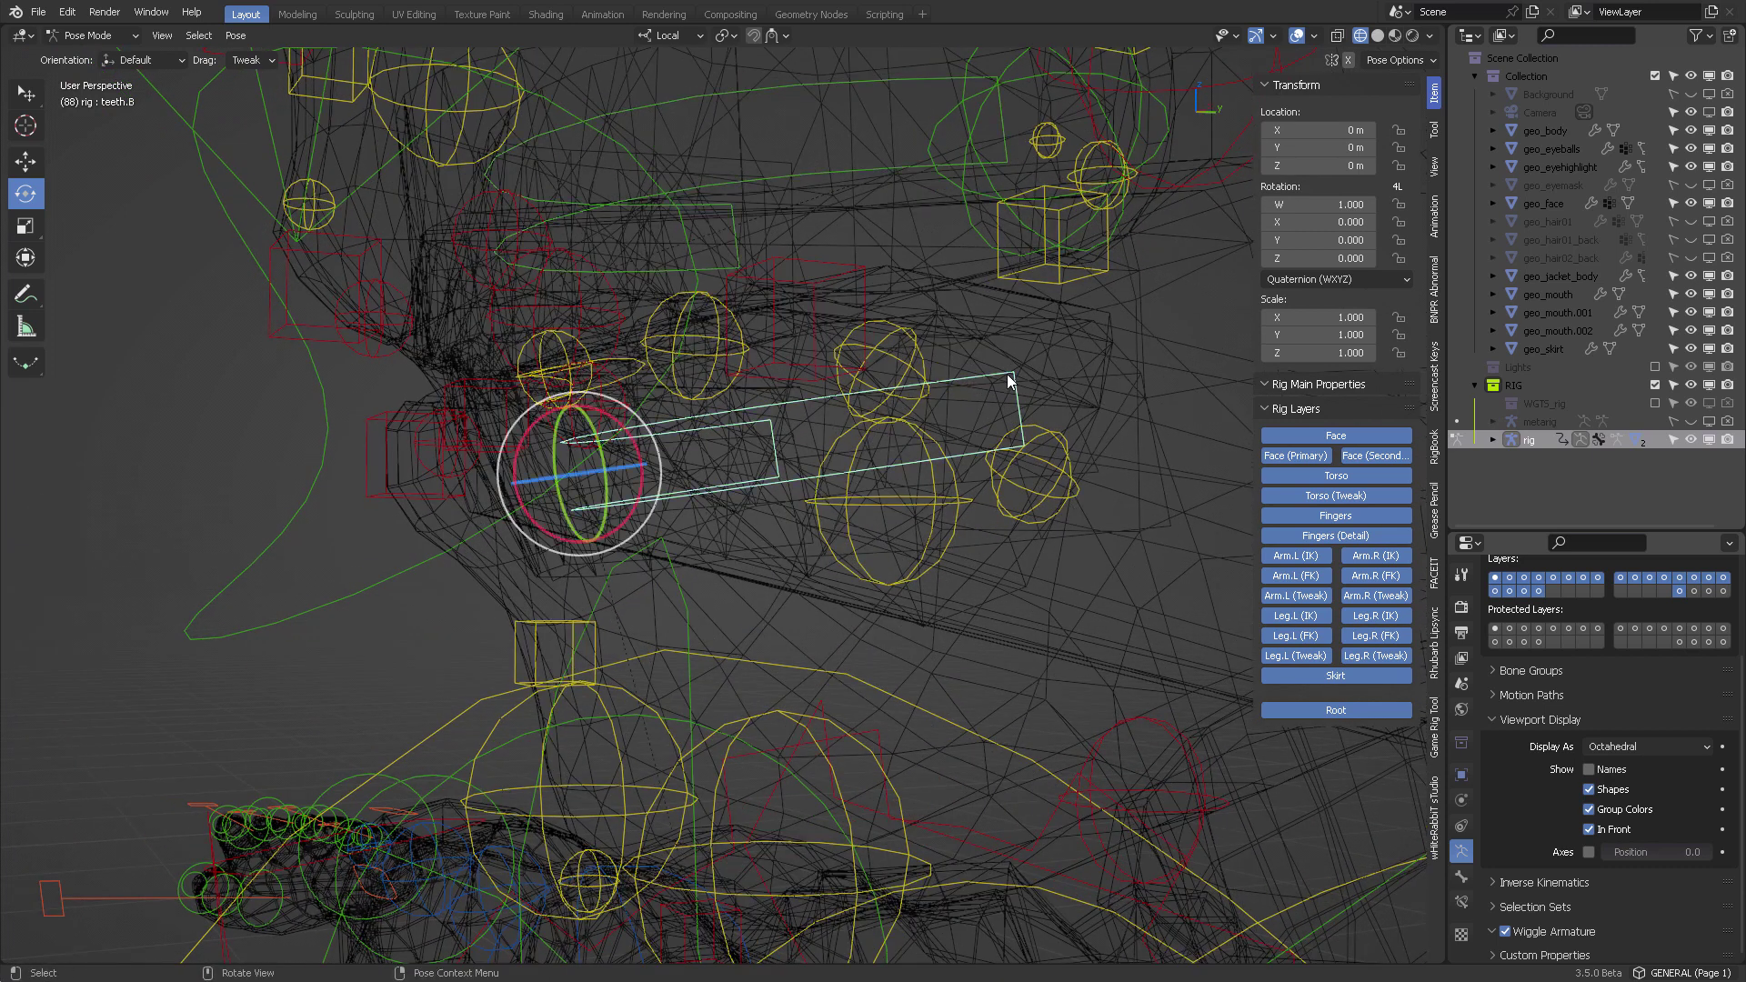
mouse_move(1016, 412)
middle_mouse_down()
mouse_move(1006, 448)
mouse_move(1001, 418)
middle_mouse_up()
middle_click_drag(869, 460, 880, 412)
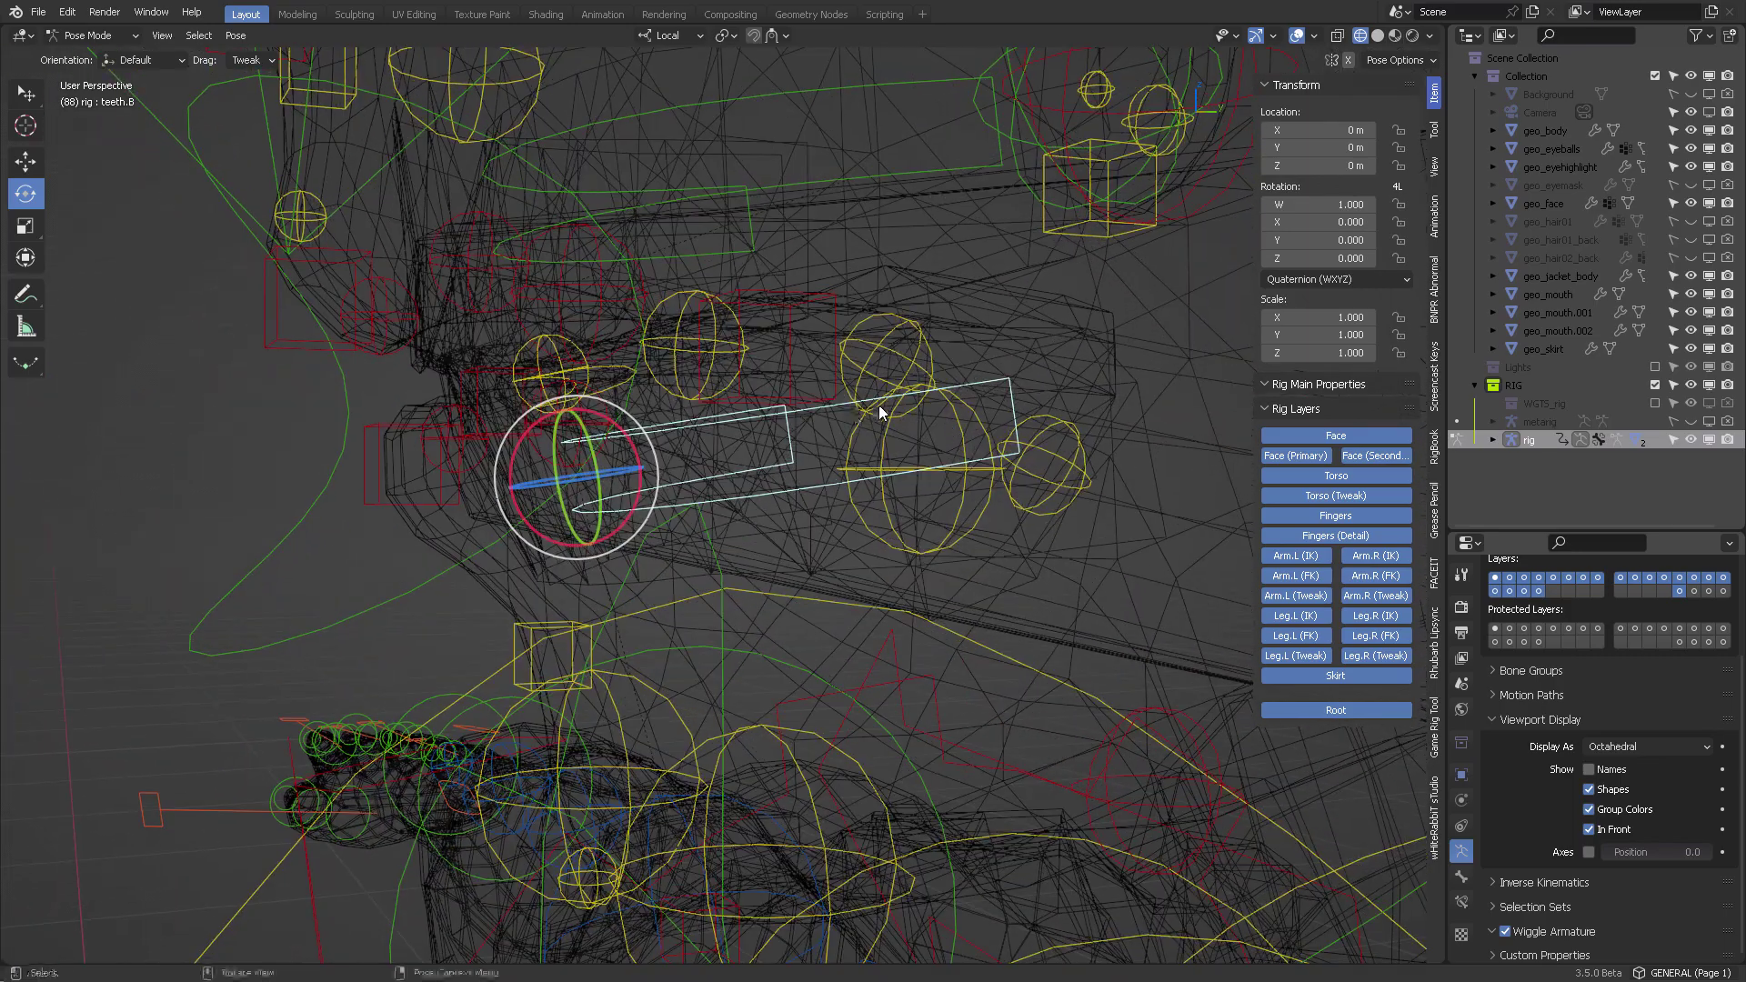
key("ctrl+Tab")
left_click(903, 341)
Parent the lower teeth mesh geo_mouth.002 to the rig's teeth.B controller using the Bone option.
left_click(1027, 357)
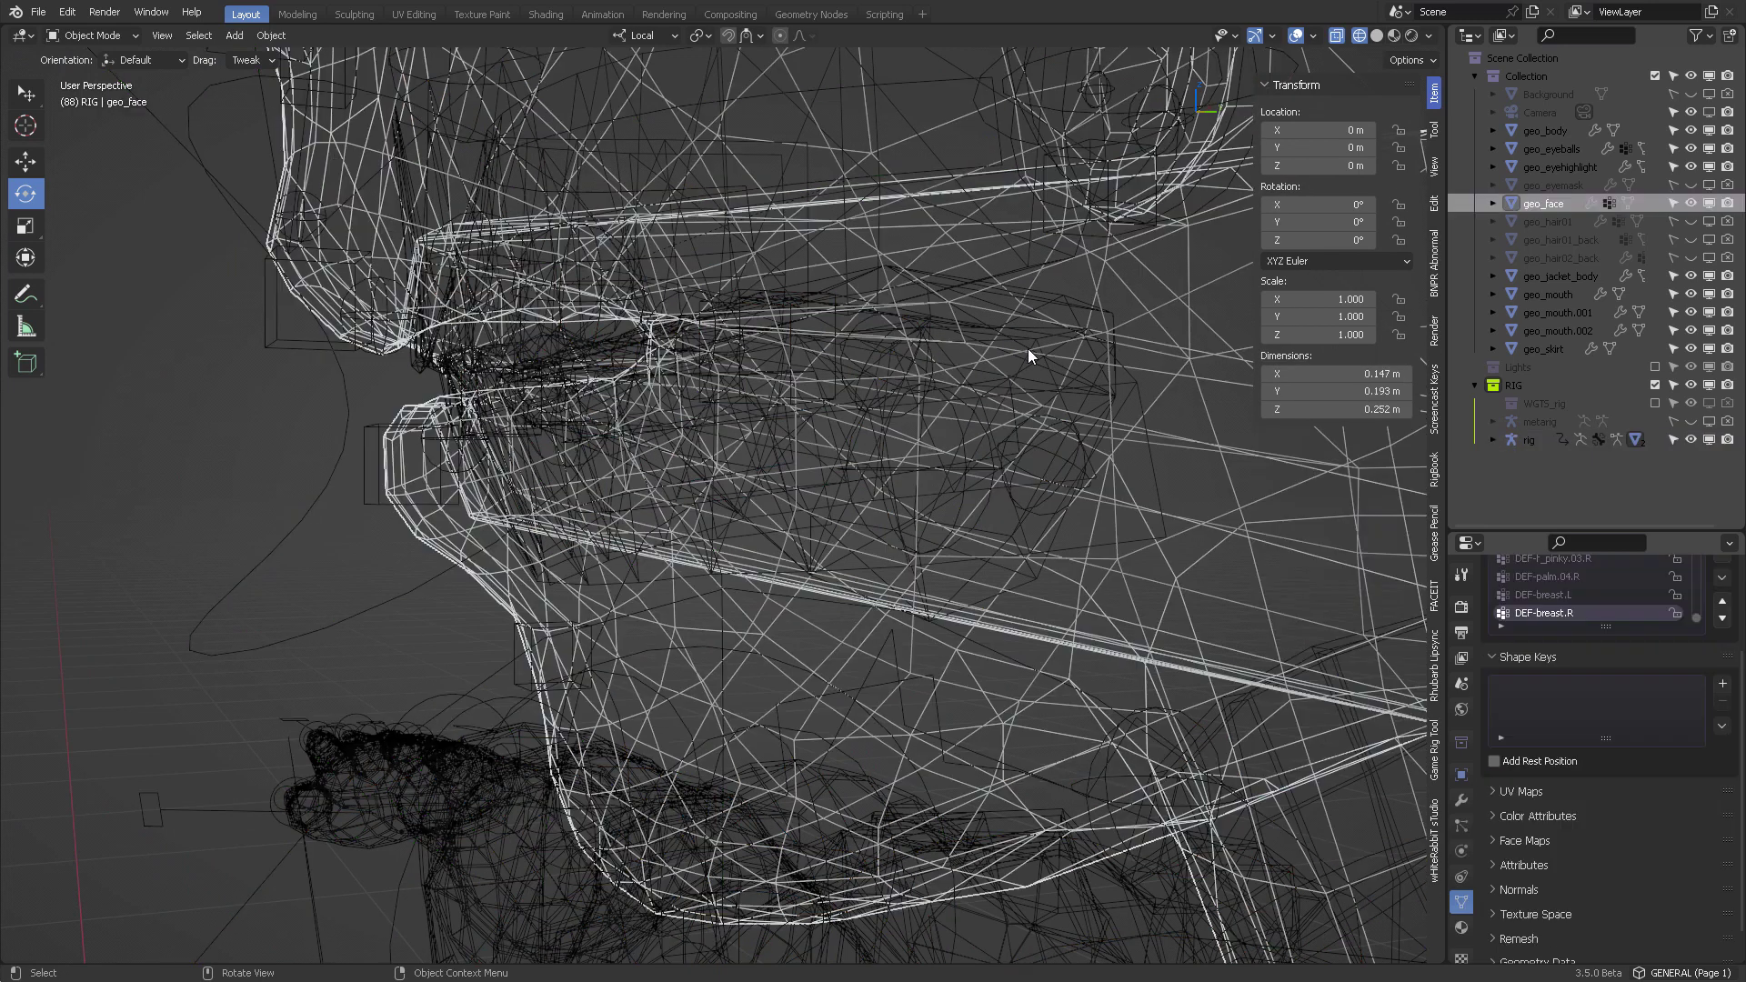
left_click(1027, 369)
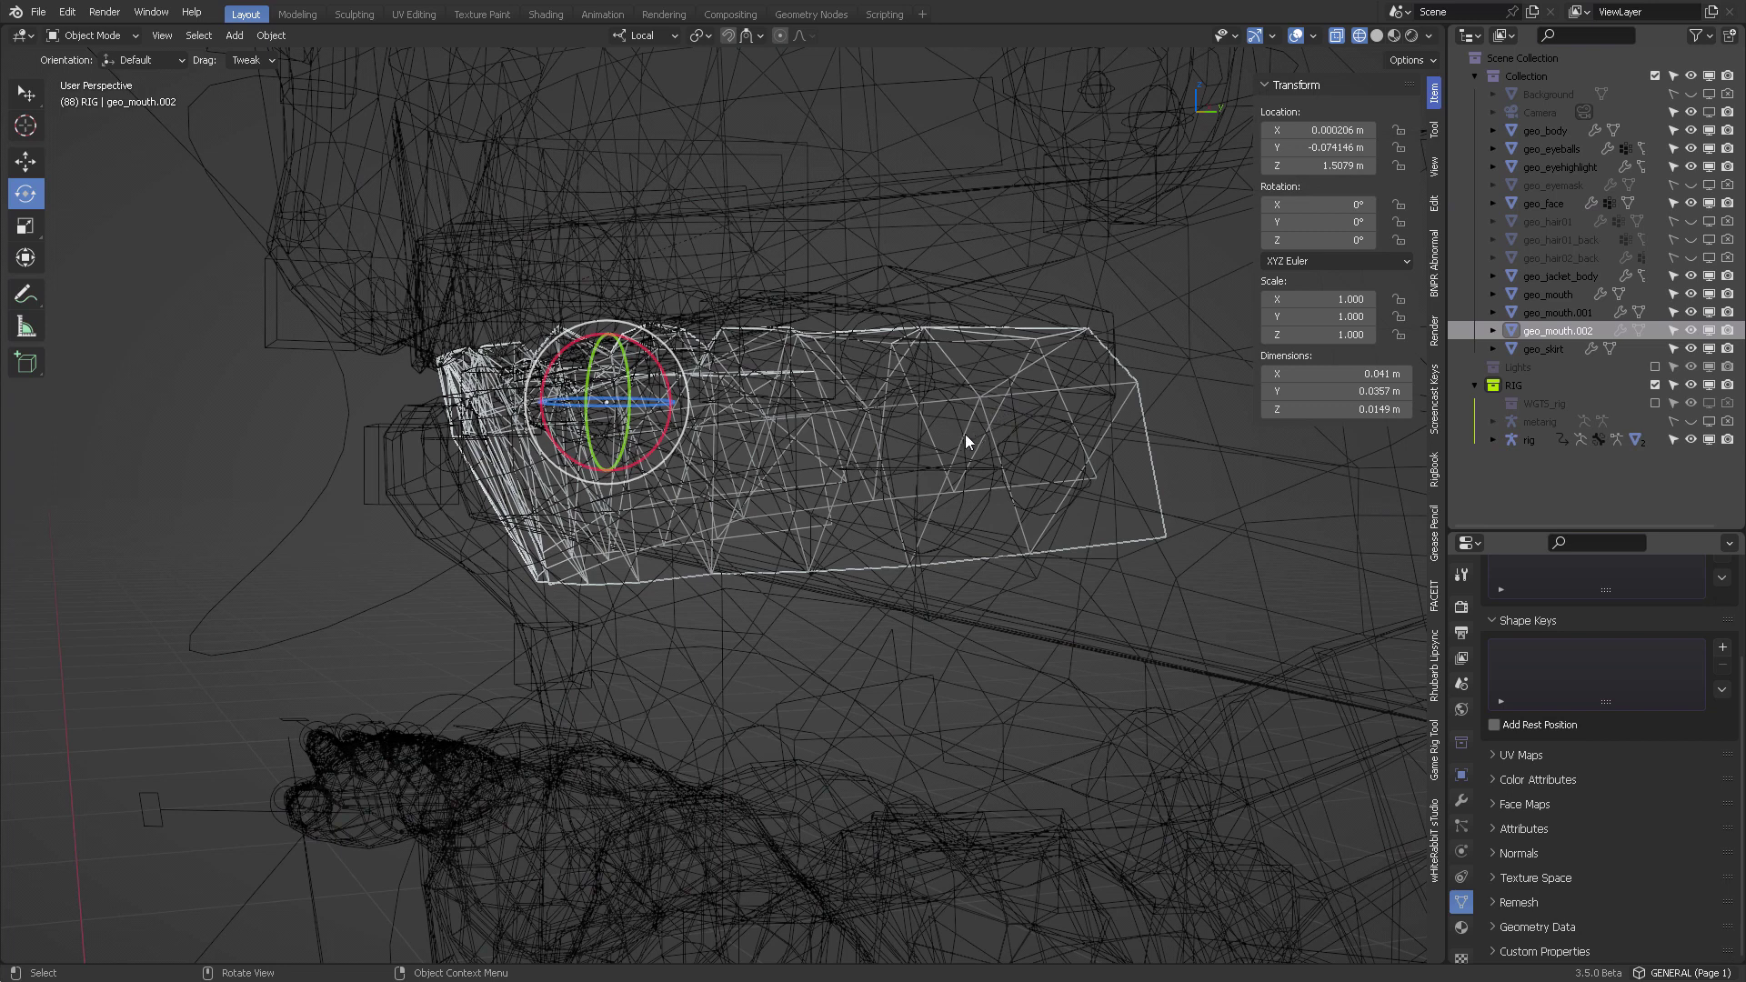
left_click(1017, 437, "shift")
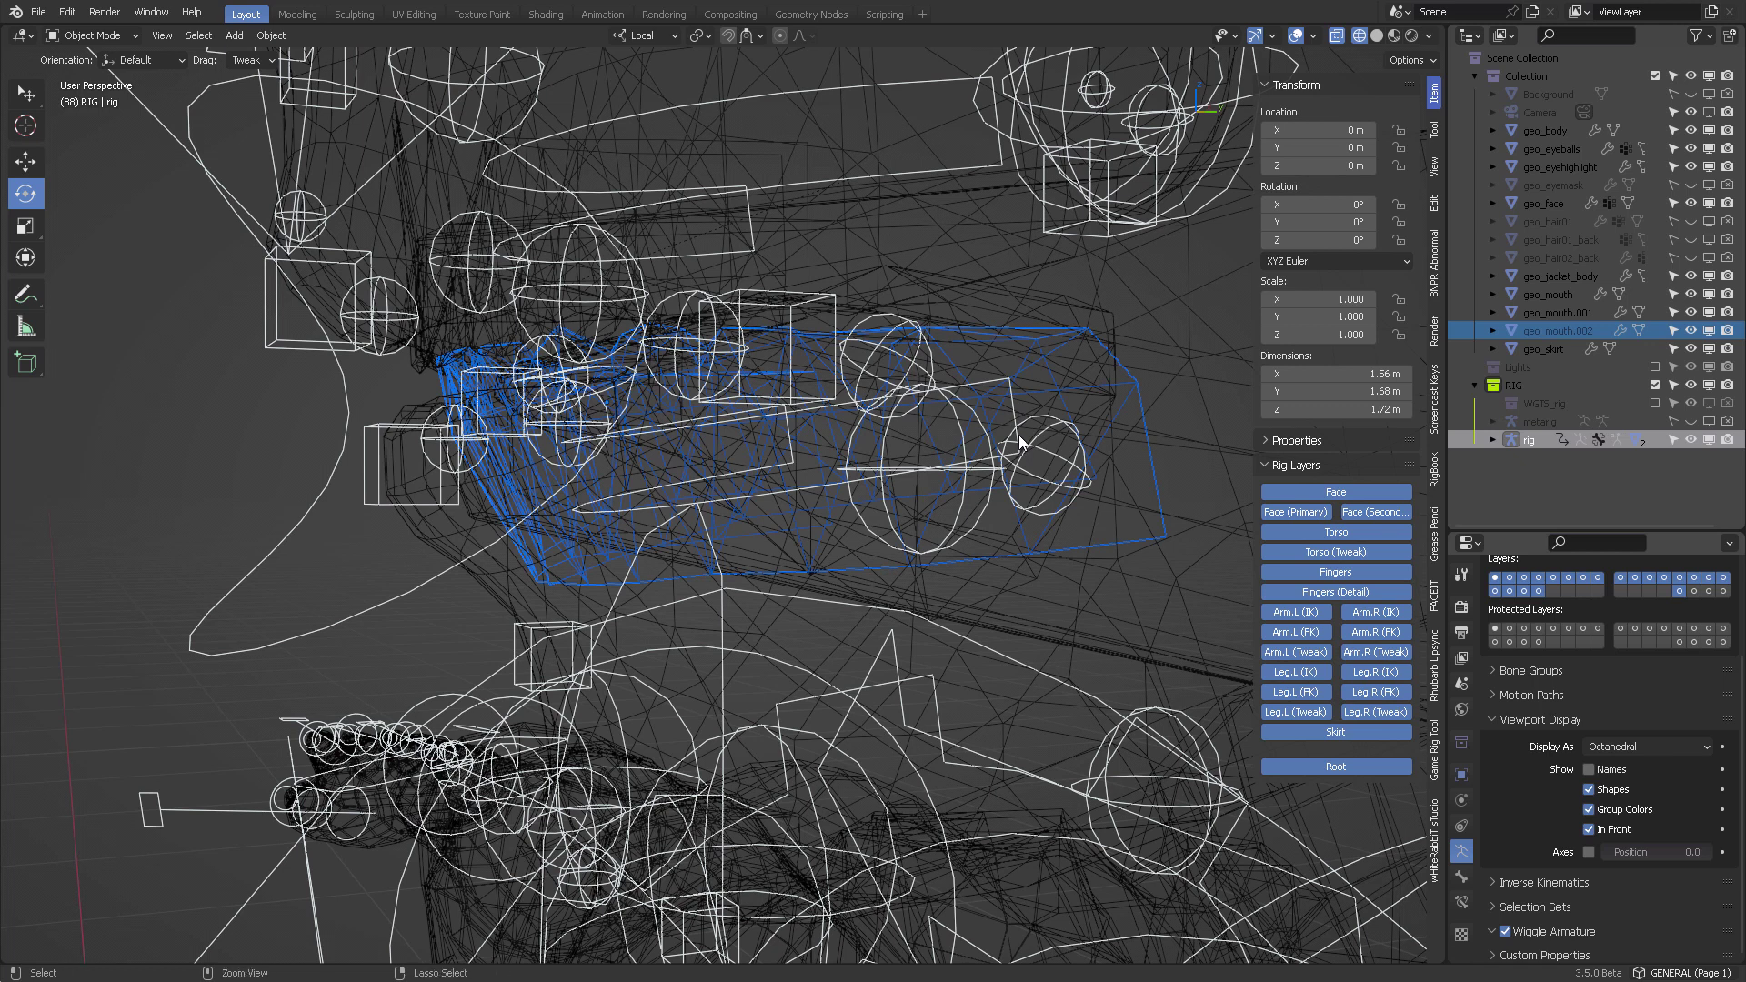
key("ctrl+p")
left_click(1018, 437)
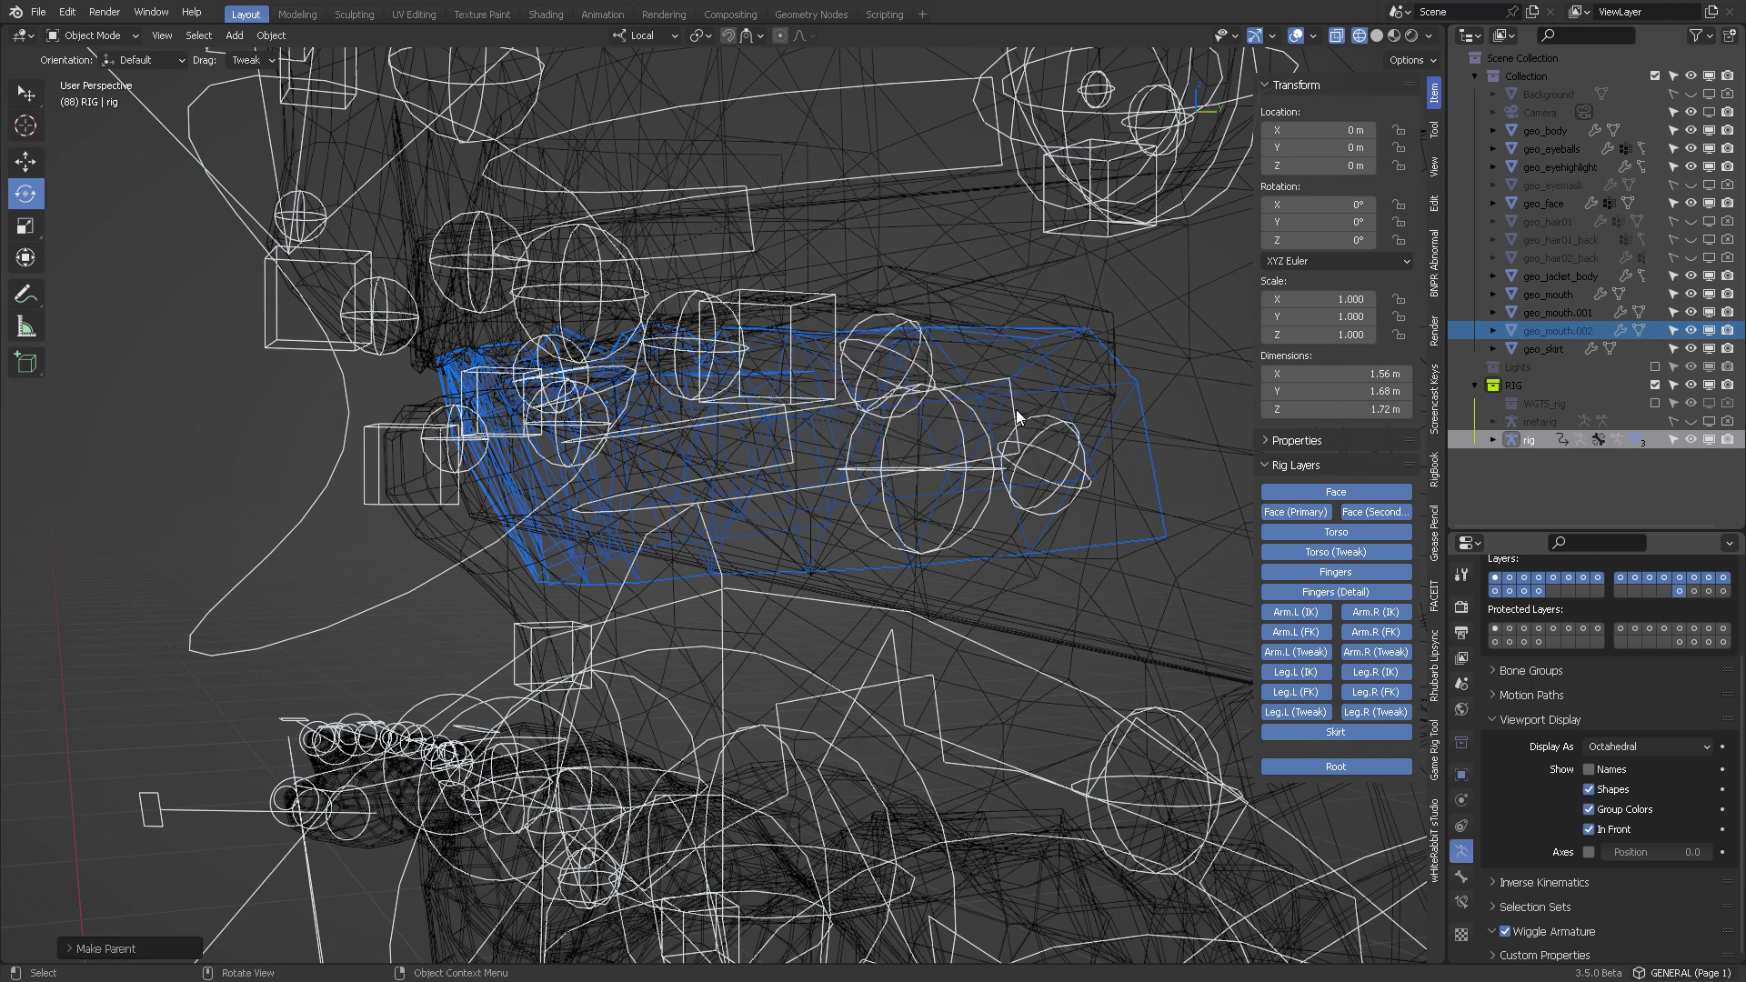
Test the lower teeth parenting by moving the teeth.B controller in Pose Mode, and cancel the move.
left_click(1005, 407)
left_click(1012, 407)
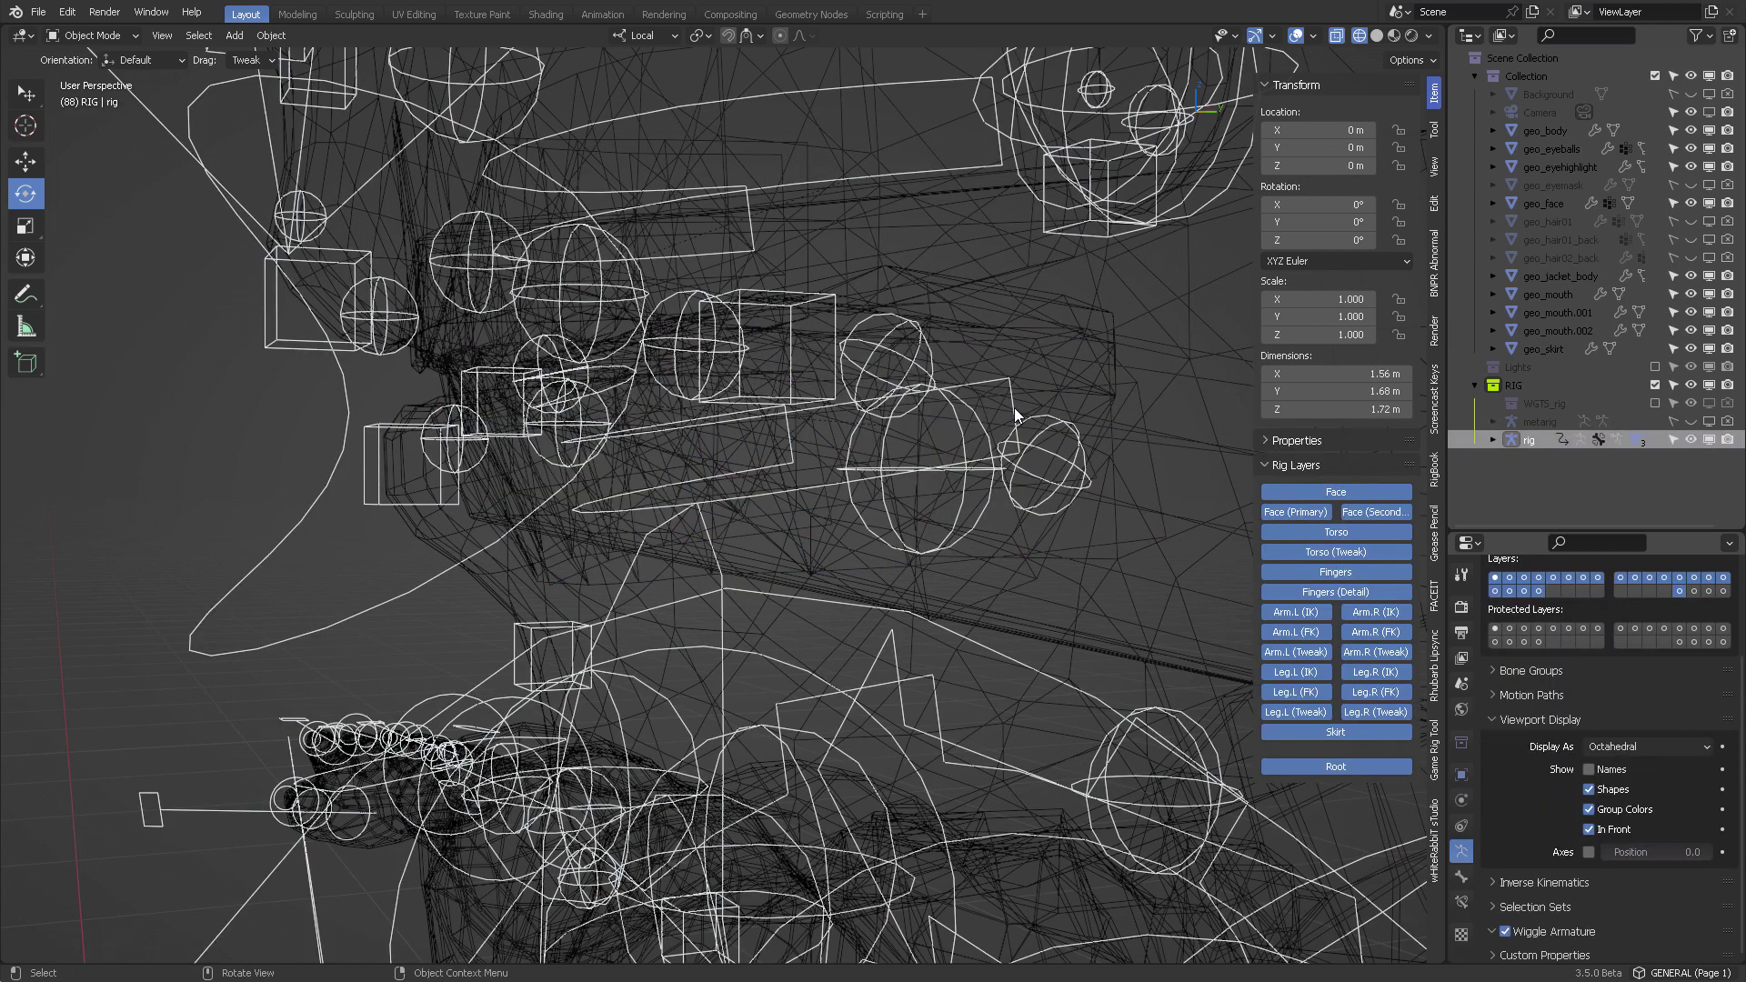
key("ctrl+Tab")
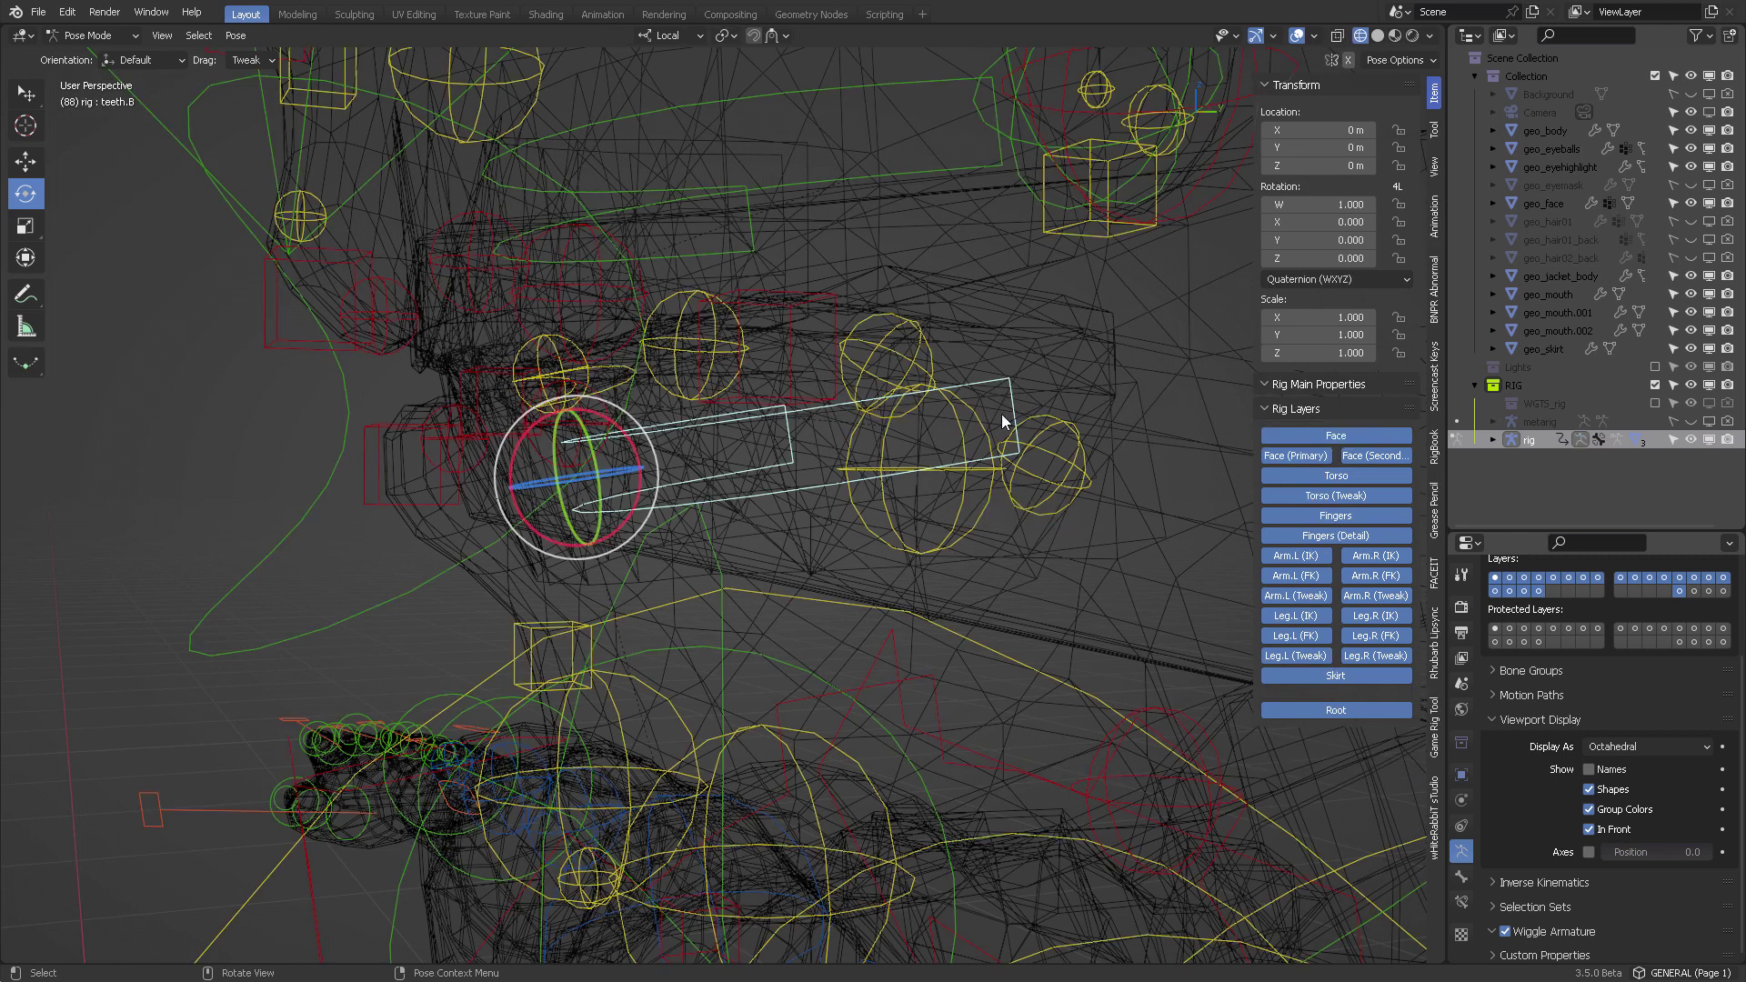
key("g")
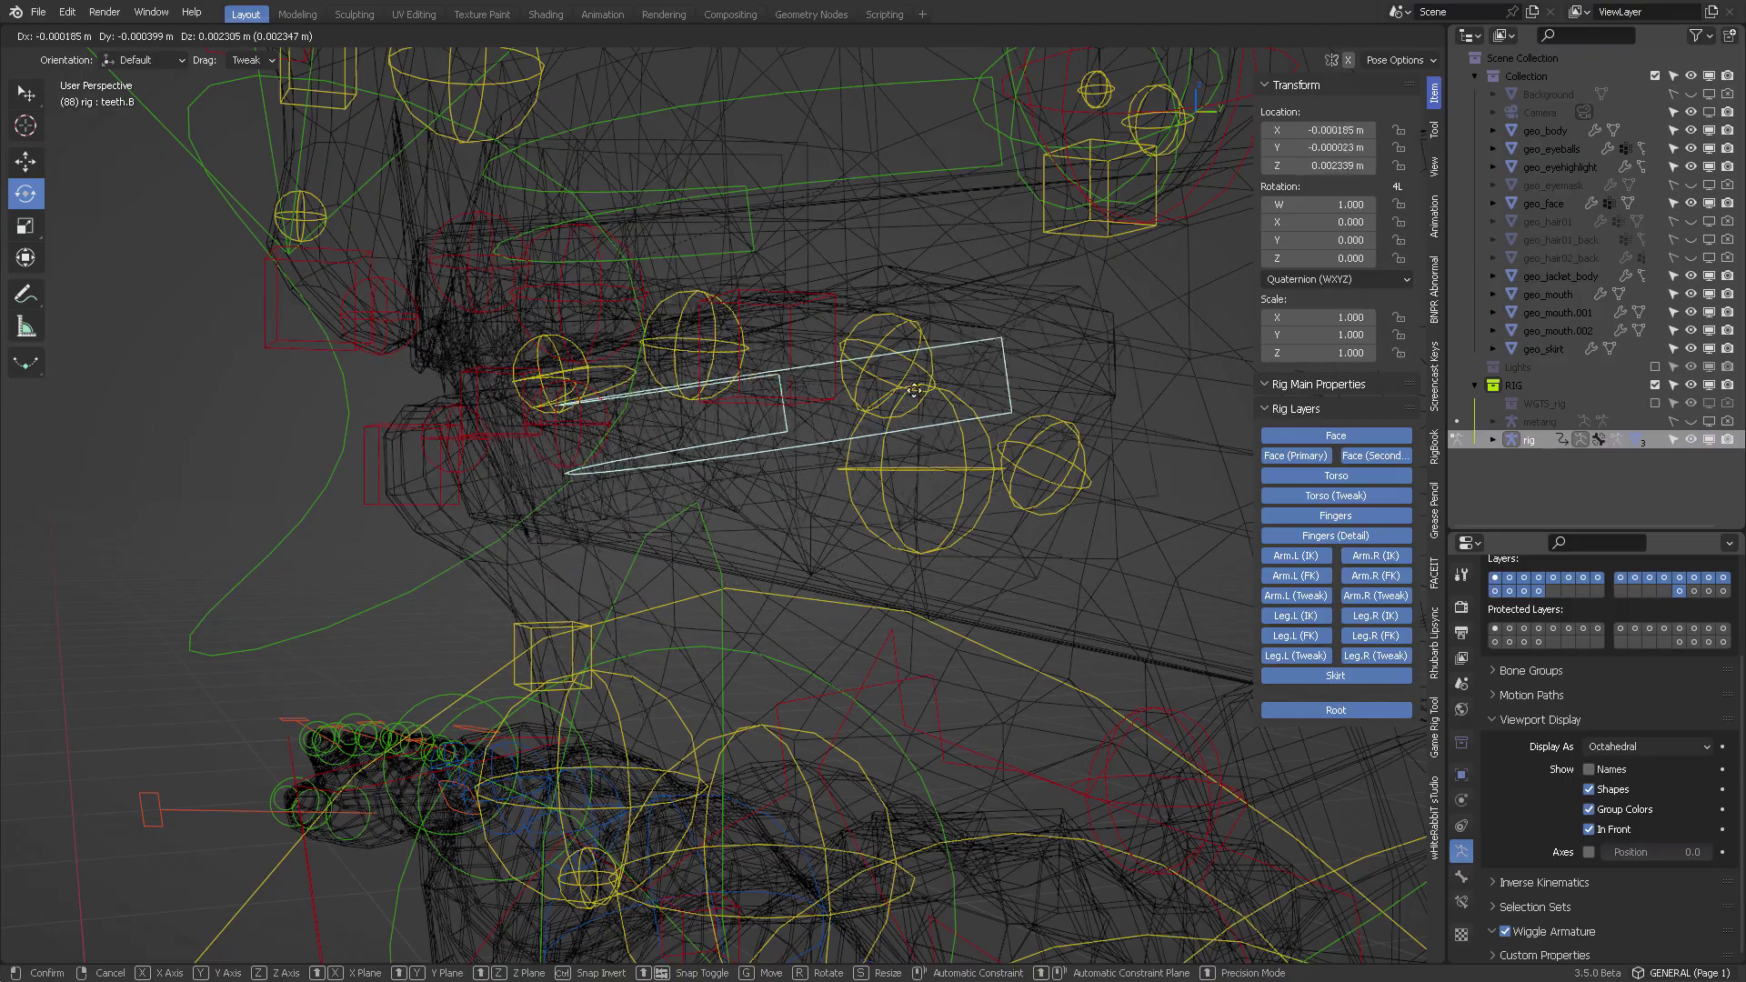
key("Escape")
Parent the tongue mesh geo_mouth to the rig with automatic weights and clear the selection.
middle_click_drag(968, 471, 975, 434)
left_click(1012, 370)
mouse_move(1012, 369)
middle_mouse_down()
mouse_move(947, 365)
mouse_move(974, 369)
mouse_move(991, 345)
middle_mouse_up()
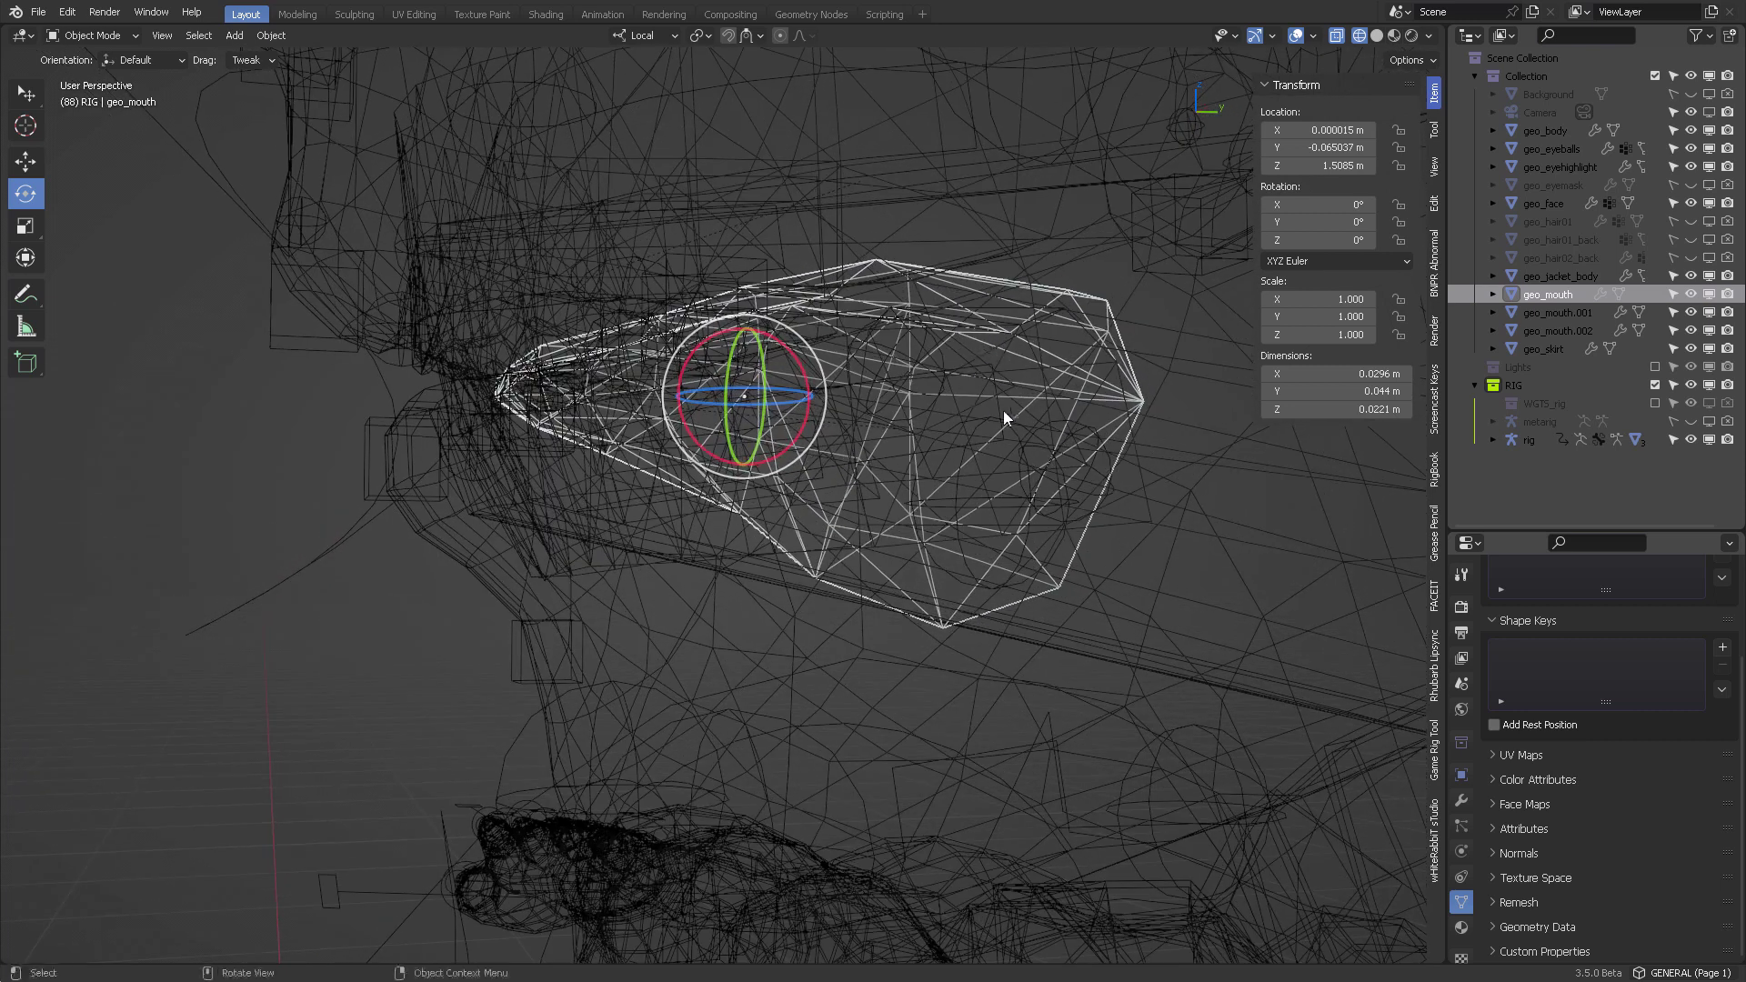
left_click(1099, 423, "shift")
key("ctrl+p")
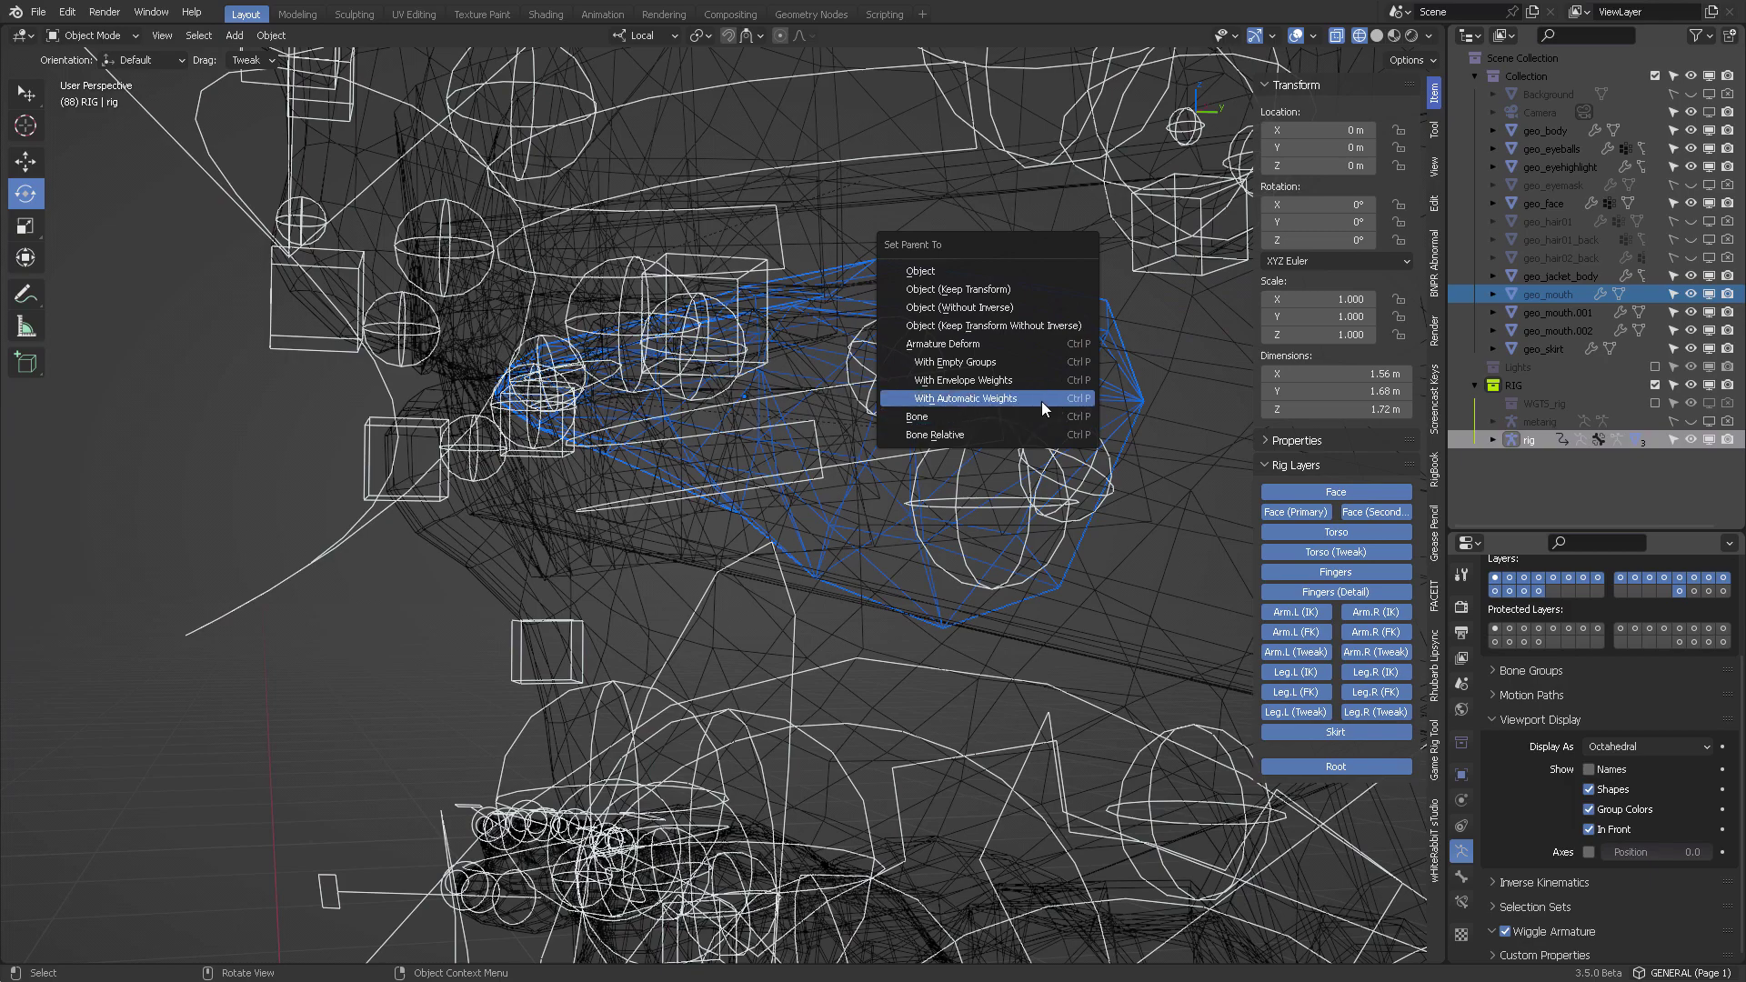
left_click(1041, 401)
middle_click_drag(1041, 401, 985, 420)
key("alt+a")
Select the rig, switch it to Pose Mode, and test the tongue binding by moving the tweak_tongue.002 controller, cancelling the move.
middle_click_drag(883, 455, 951, 455)
left_click(911, 389)
left_click(906, 378)
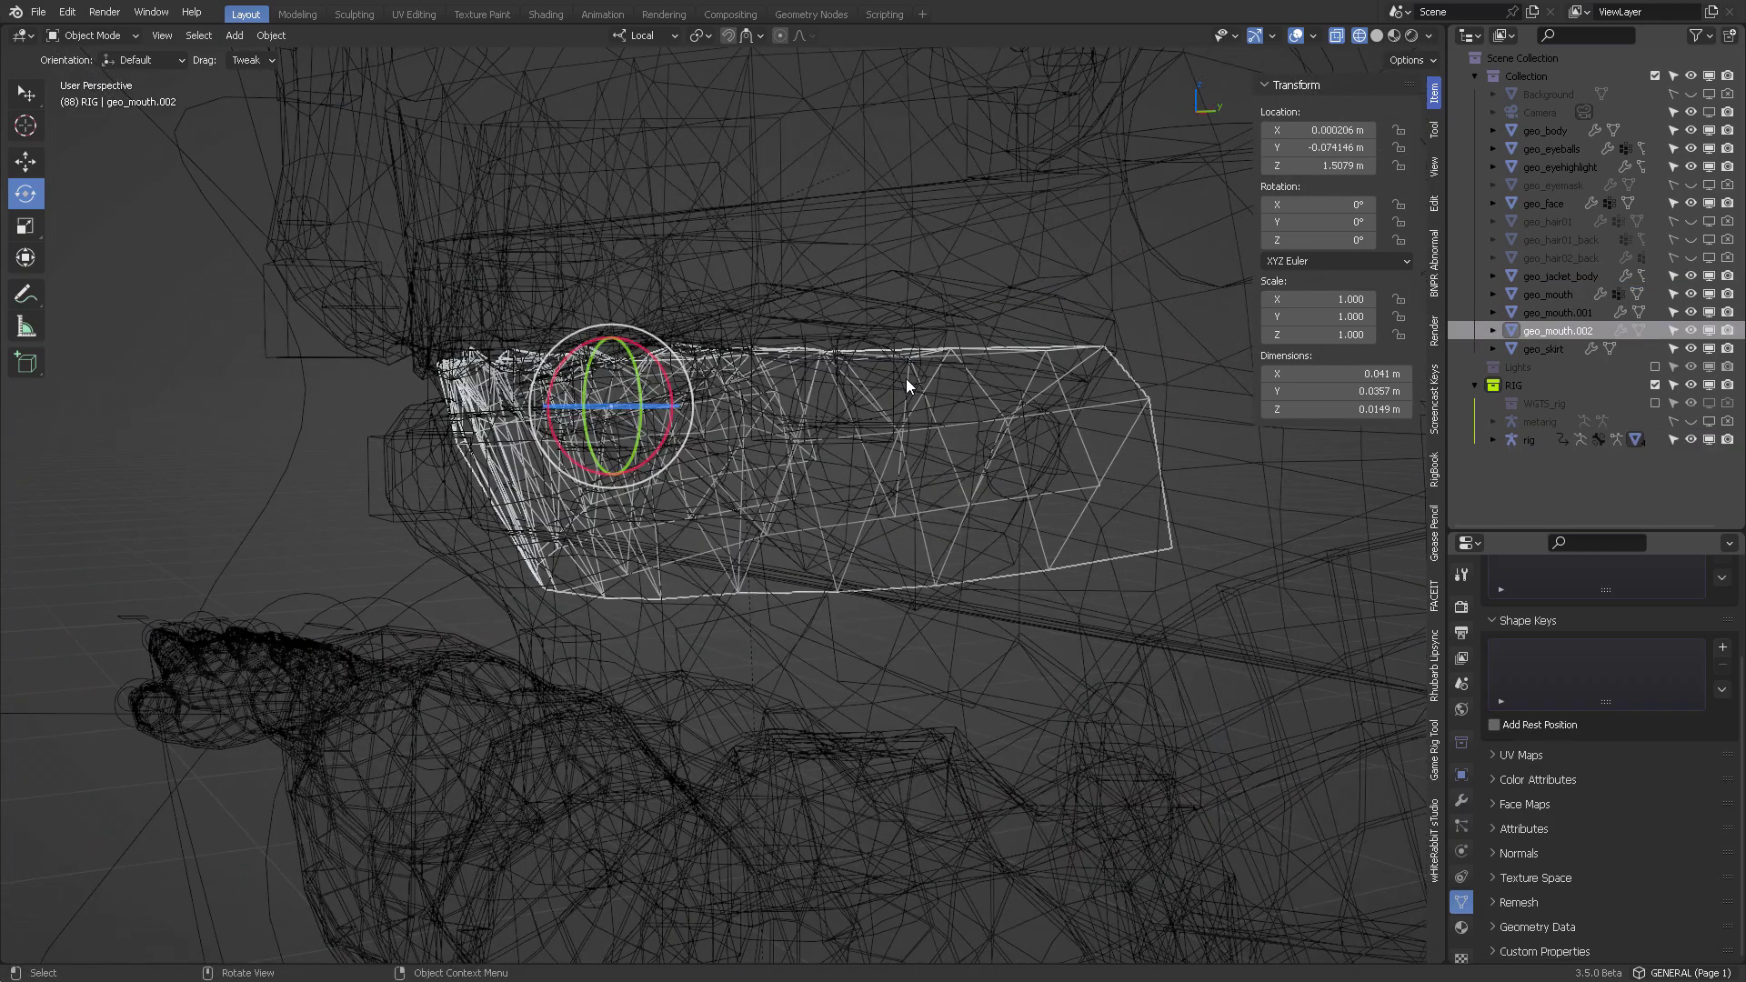
left_click(909, 357)
left_click(915, 337)
key("ctrl+Tab")
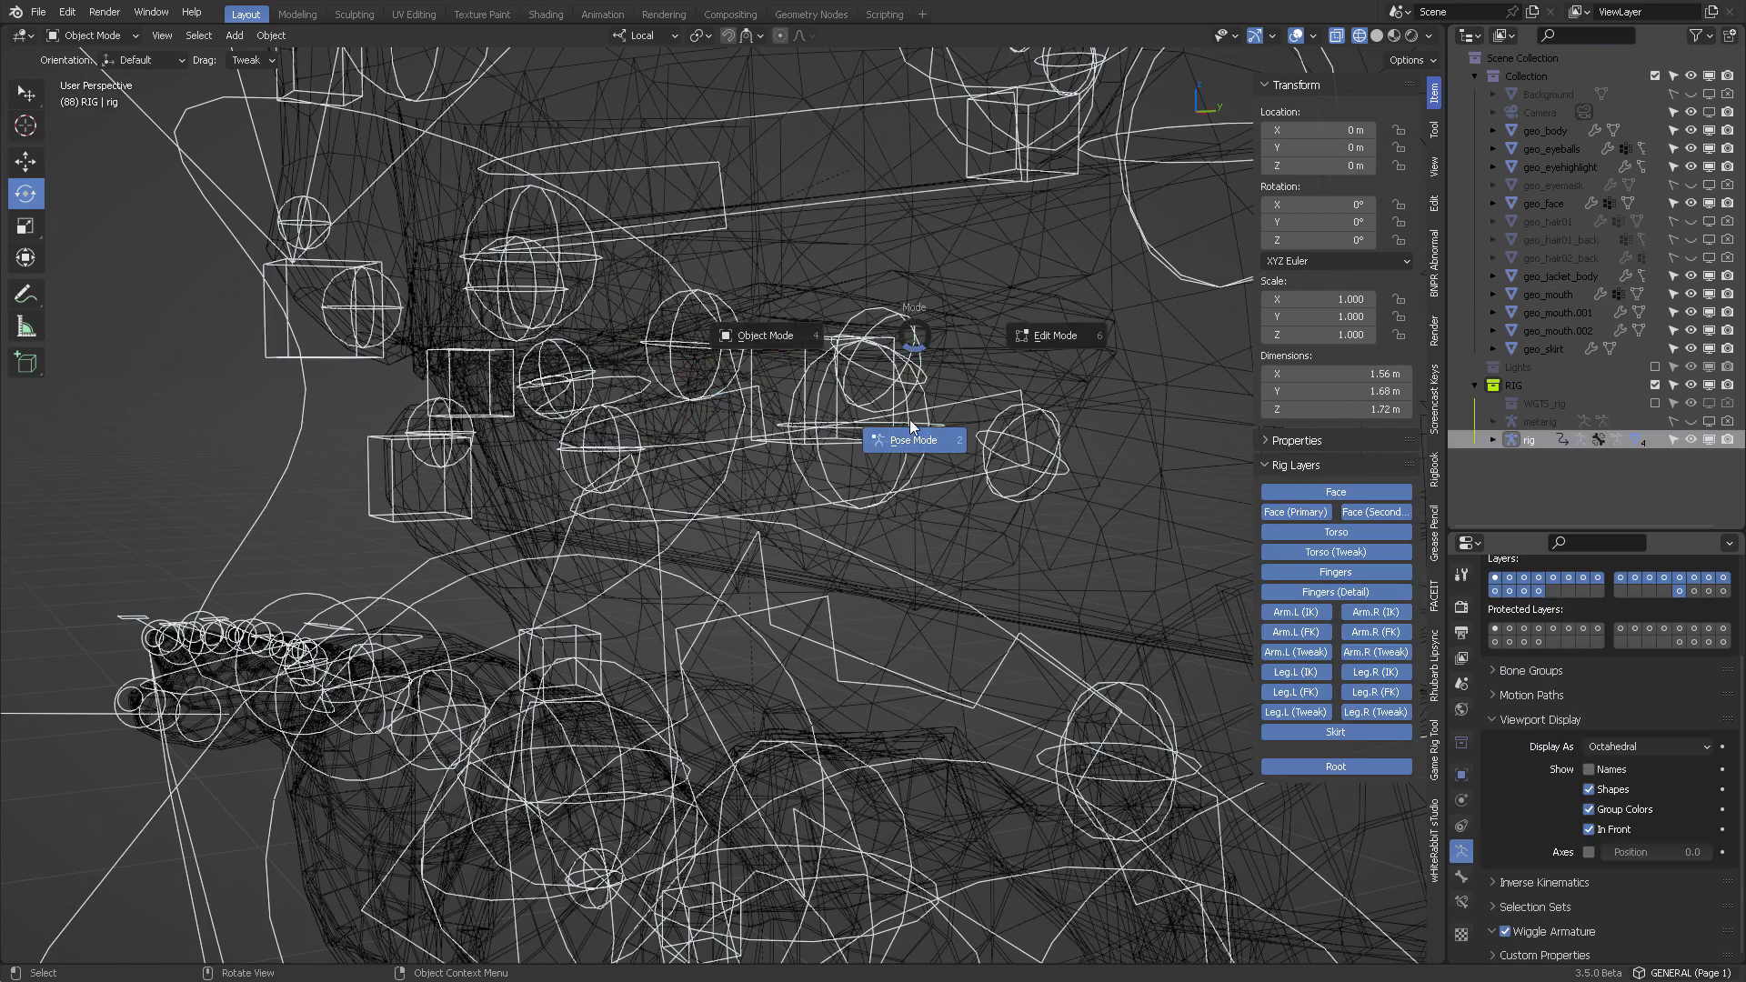
left_click(910, 419)
left_click(926, 327)
key("g")
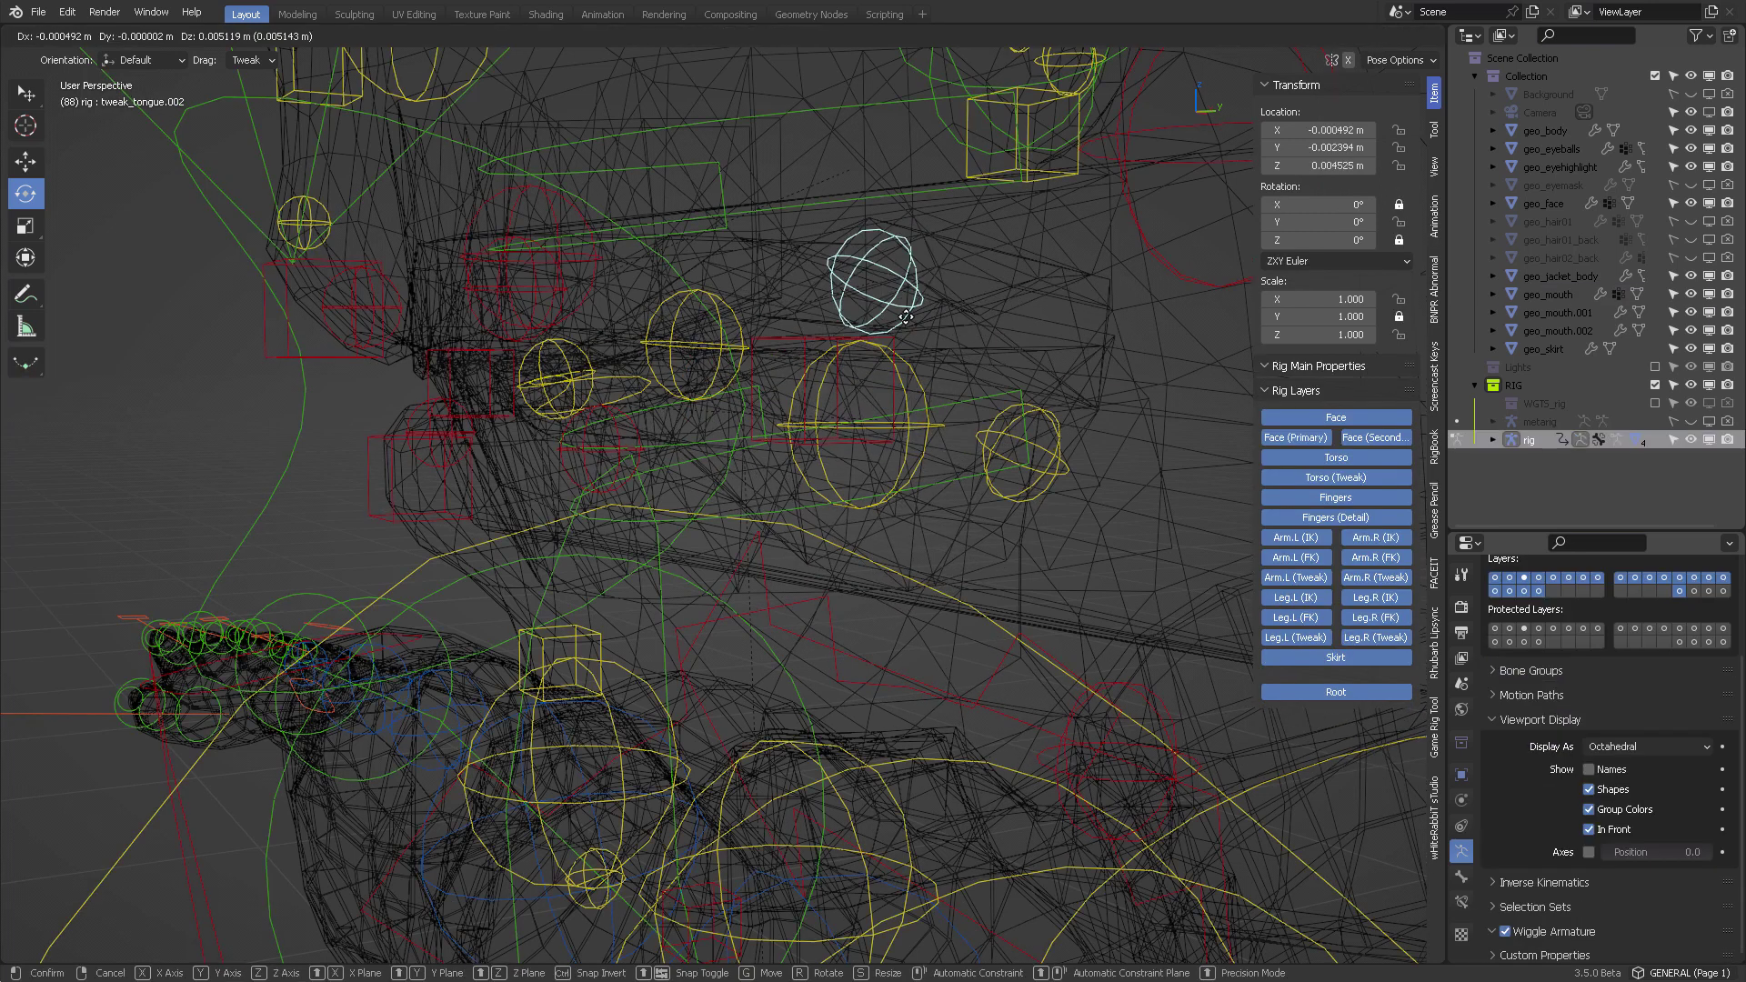
right_click(915, 337)
Test the tongue deformation with trial moves of the tweak_tongue.003 and tweak_tongue controllers, cancelling each move.
middle_click_drag(915, 337, 984, 447)
left_click(984, 474)
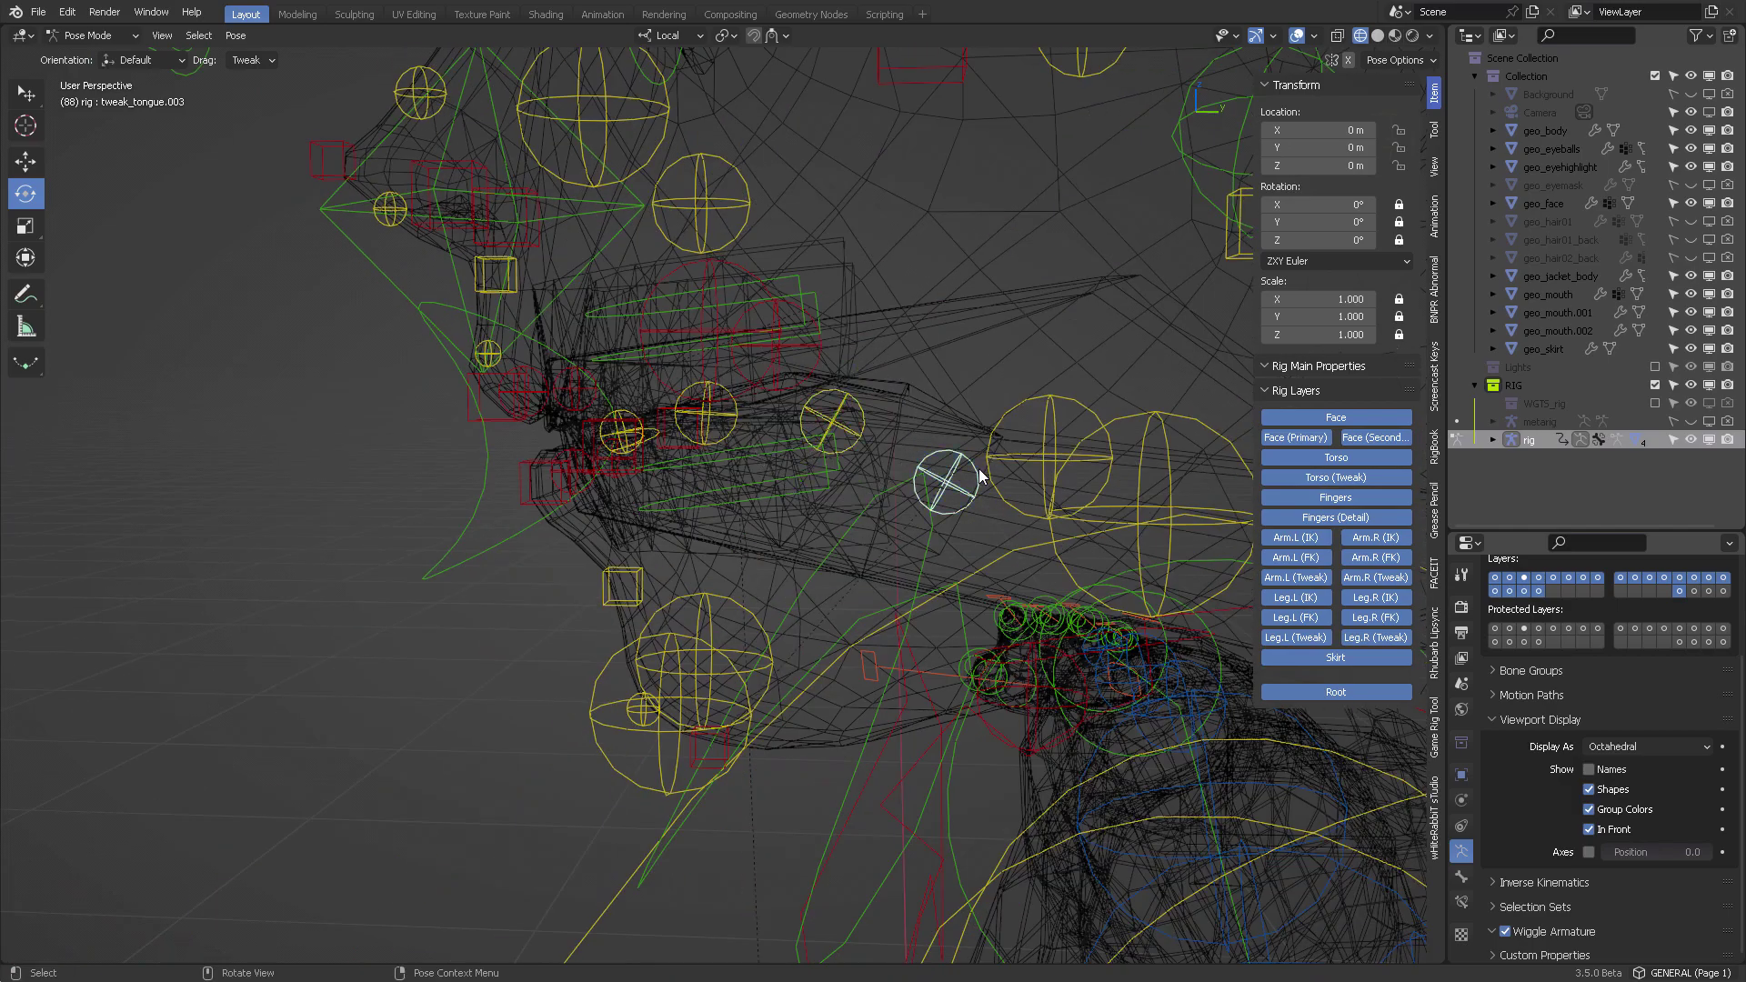
key("g")
right_click(970, 467)
middle_click_drag(637, 417, 618, 349)
left_click(532, 313)
key("g")
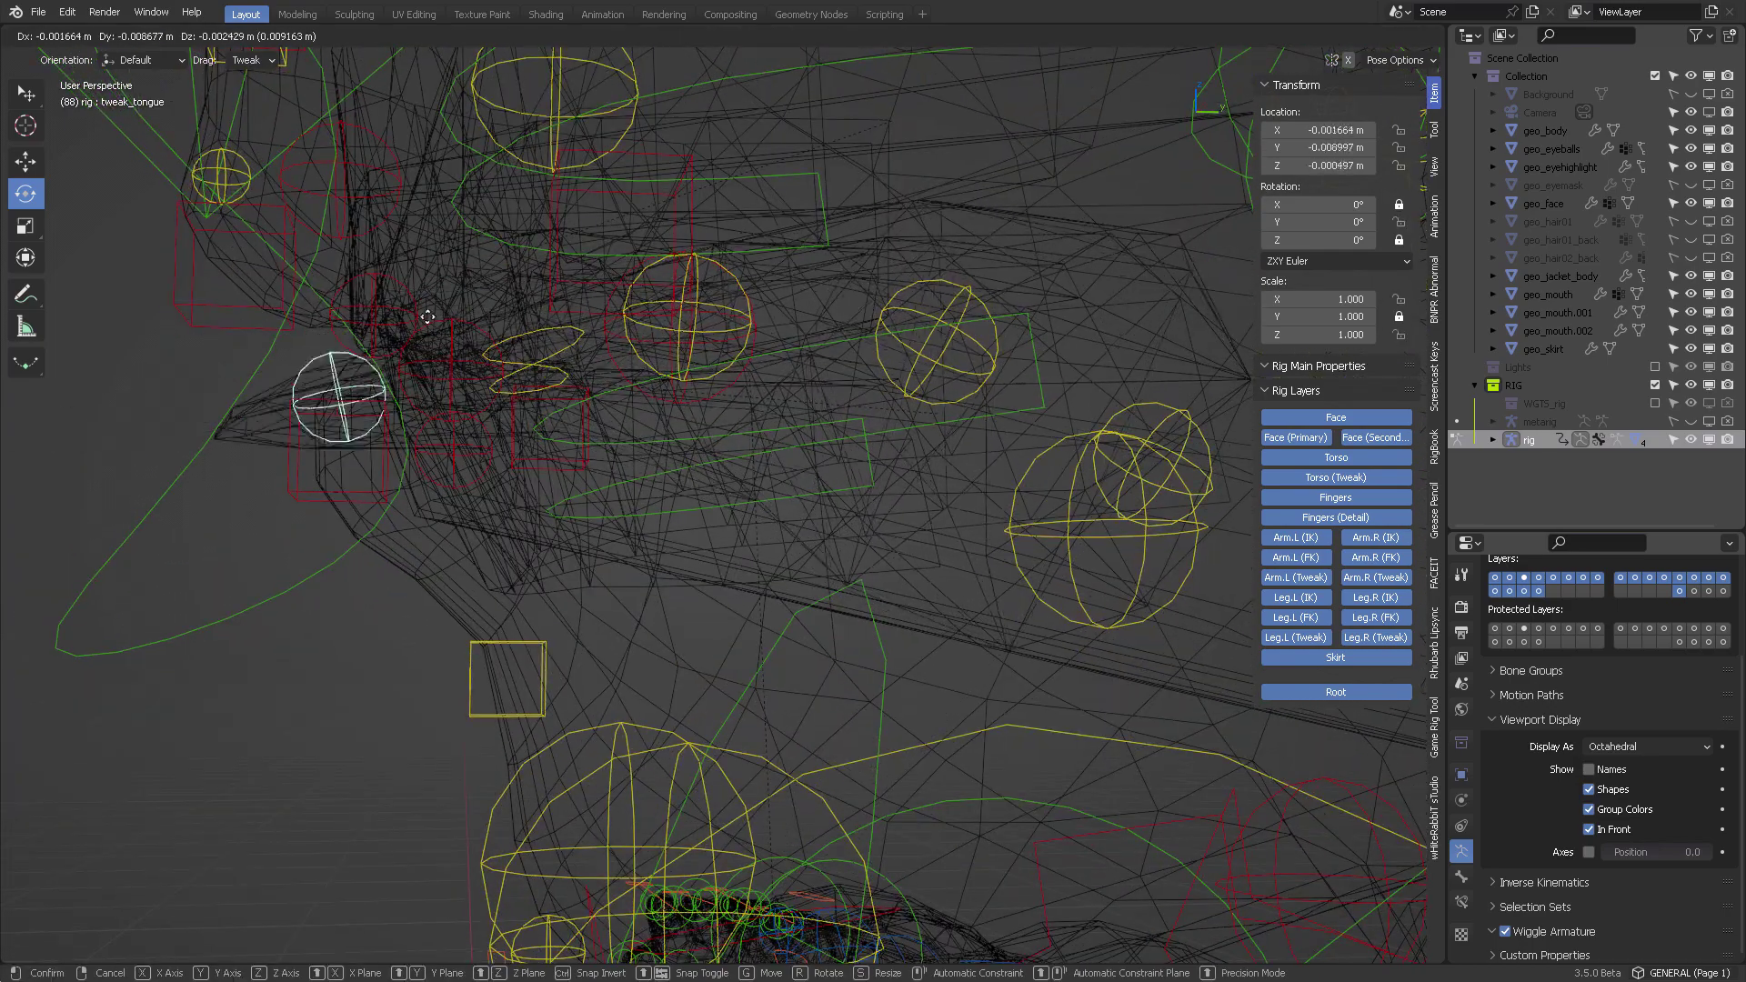
right_click(647, 372)
Switch the viewport to Solid shading and unhide the hair meshes geo_hair01, geo_hair01_back and geo_hair02_back.
scroll(776, 423, "down", 3)
middle_click_drag(776, 415, 883, 459)
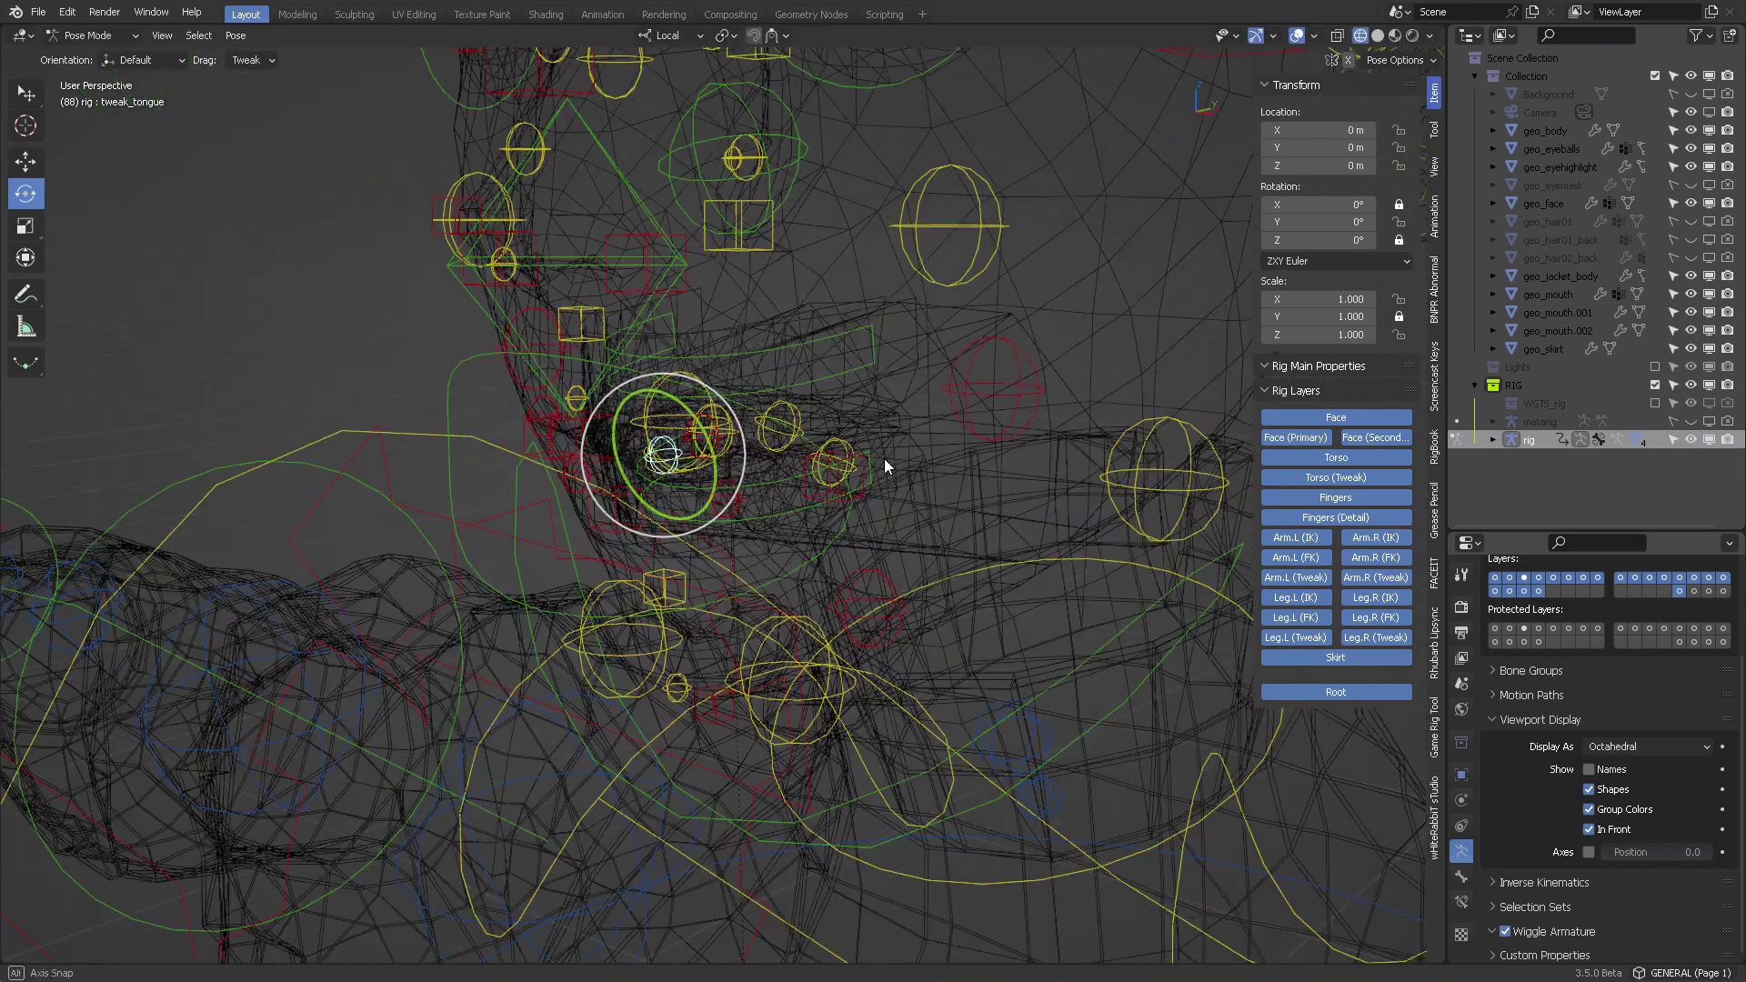
left_click(886, 455)
scroll(893, 468, "down", 4)
key("alt+z")
scroll(918, 469, "down", 3)
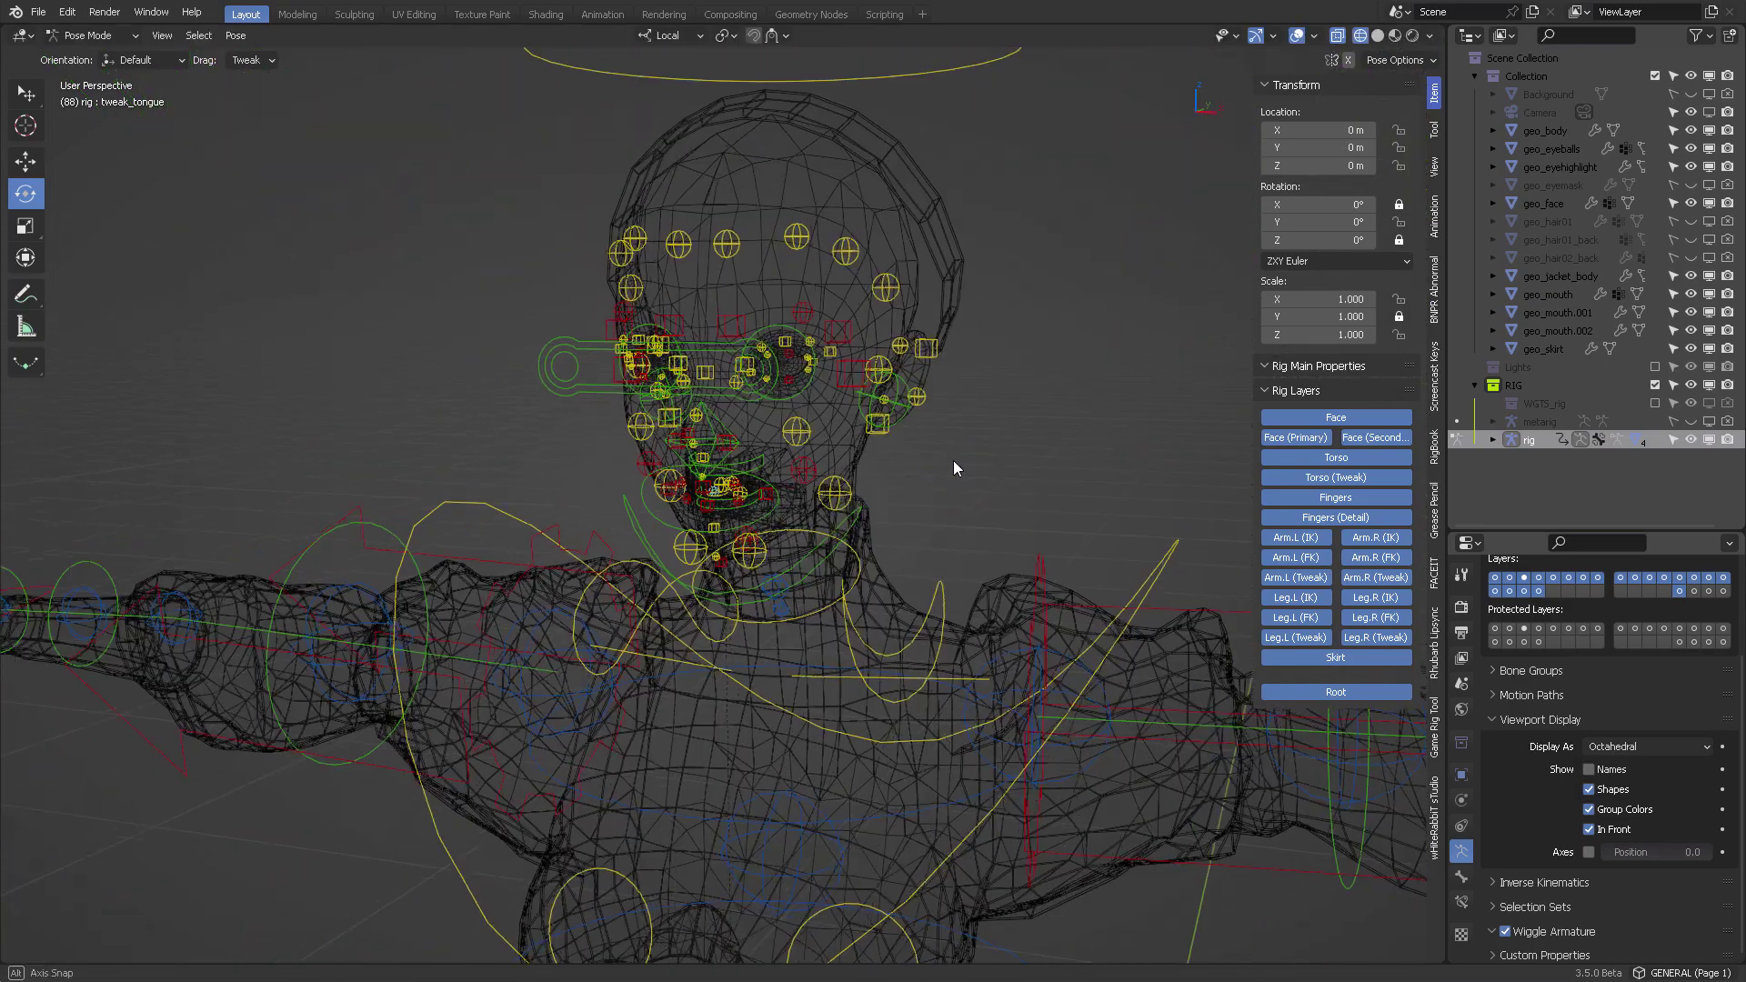
left_click(1377, 37)
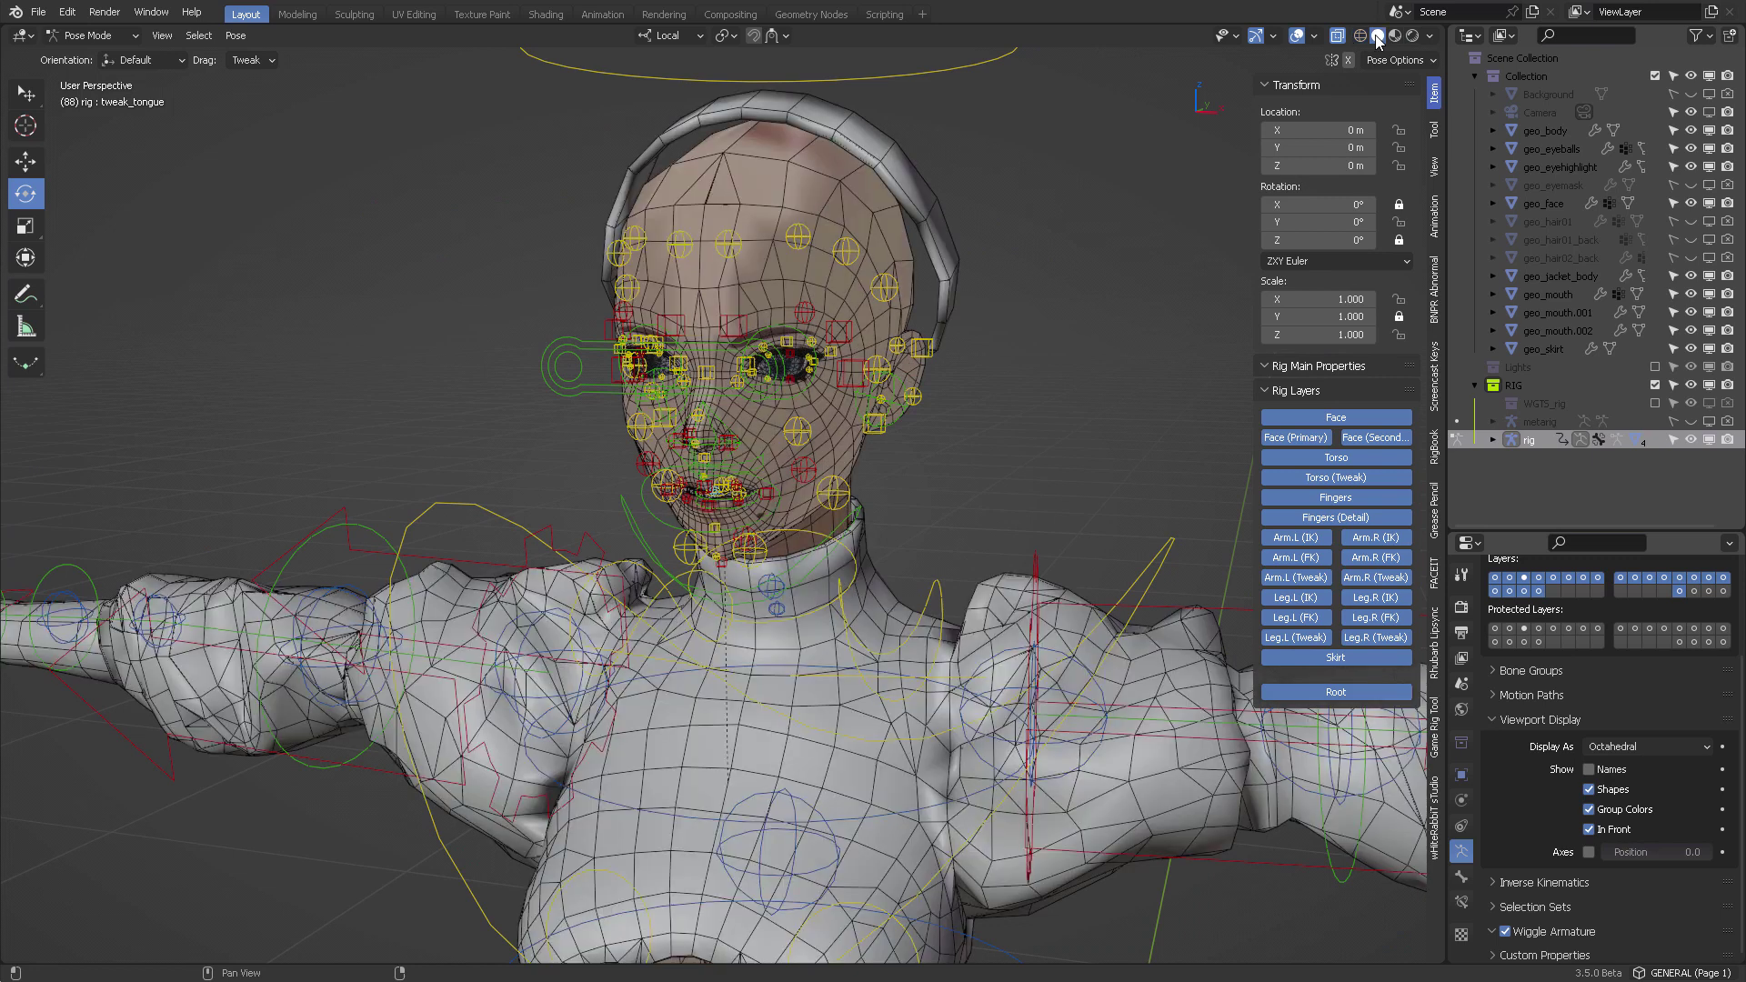
scroll(1035, 338, "down", 1)
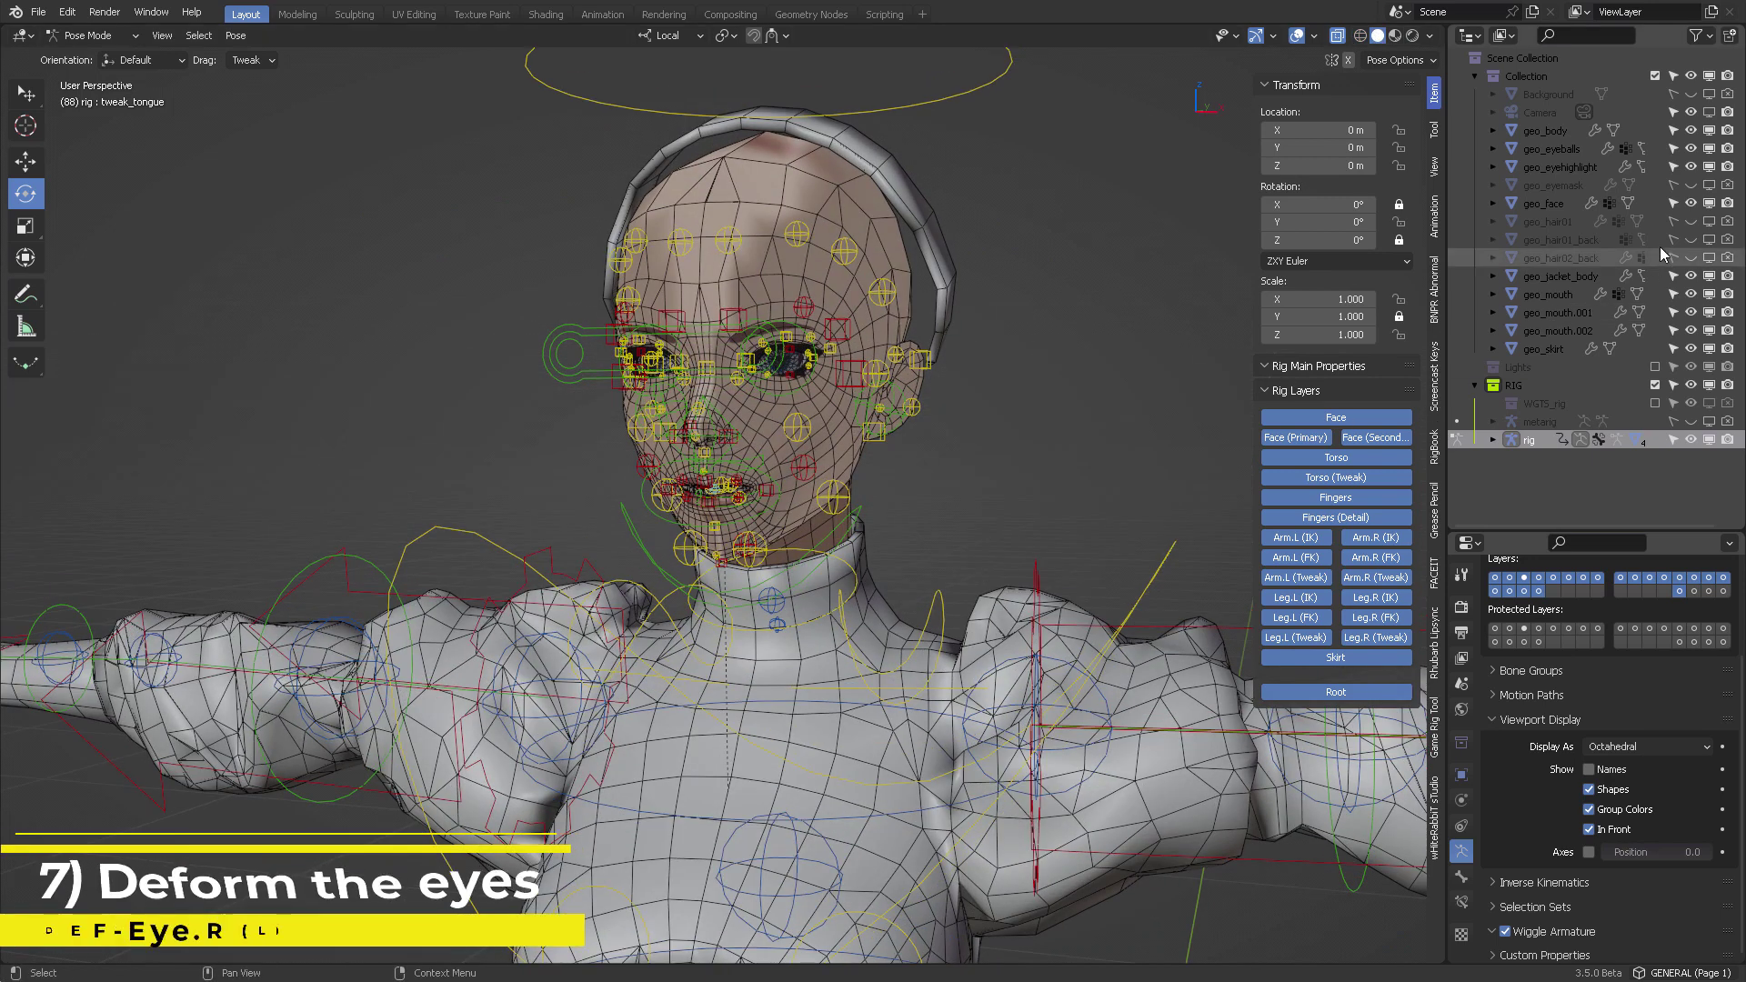
left_click_drag(1690, 259, 1689, 221)
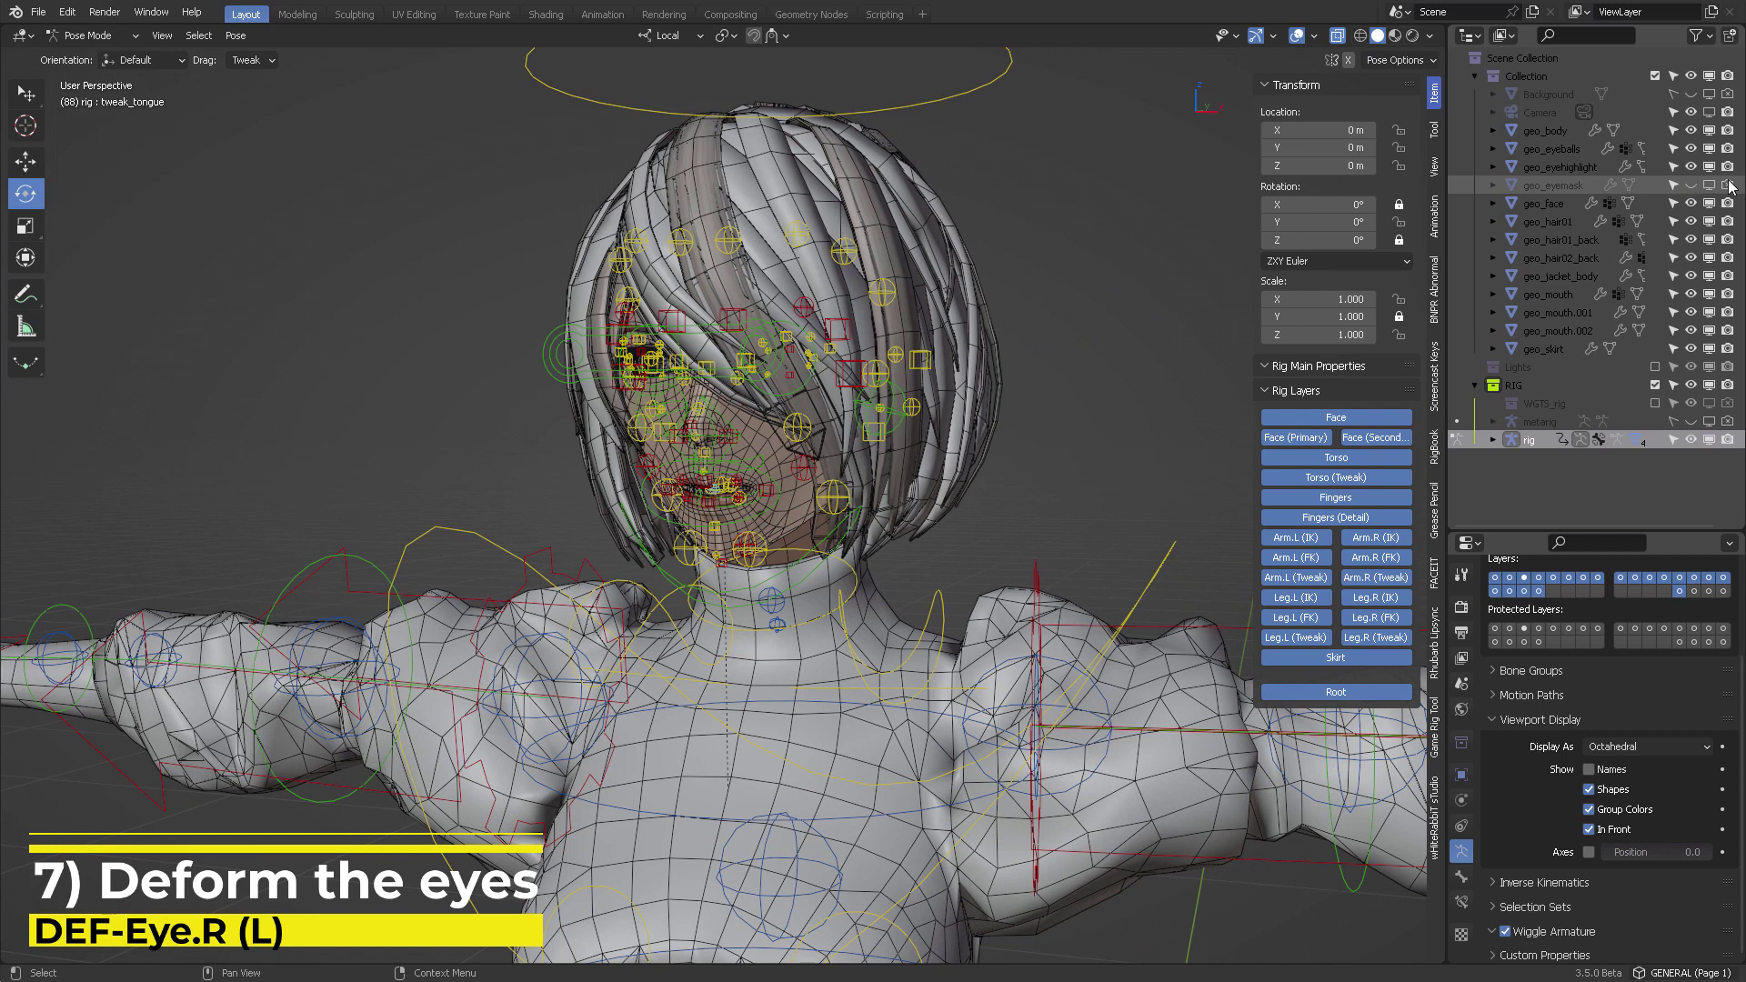
mouse_move(1093, 329)
middle_mouse_down()
mouse_move(1111, 326)
mouse_move(1067, 347)
middle_mouse_up()
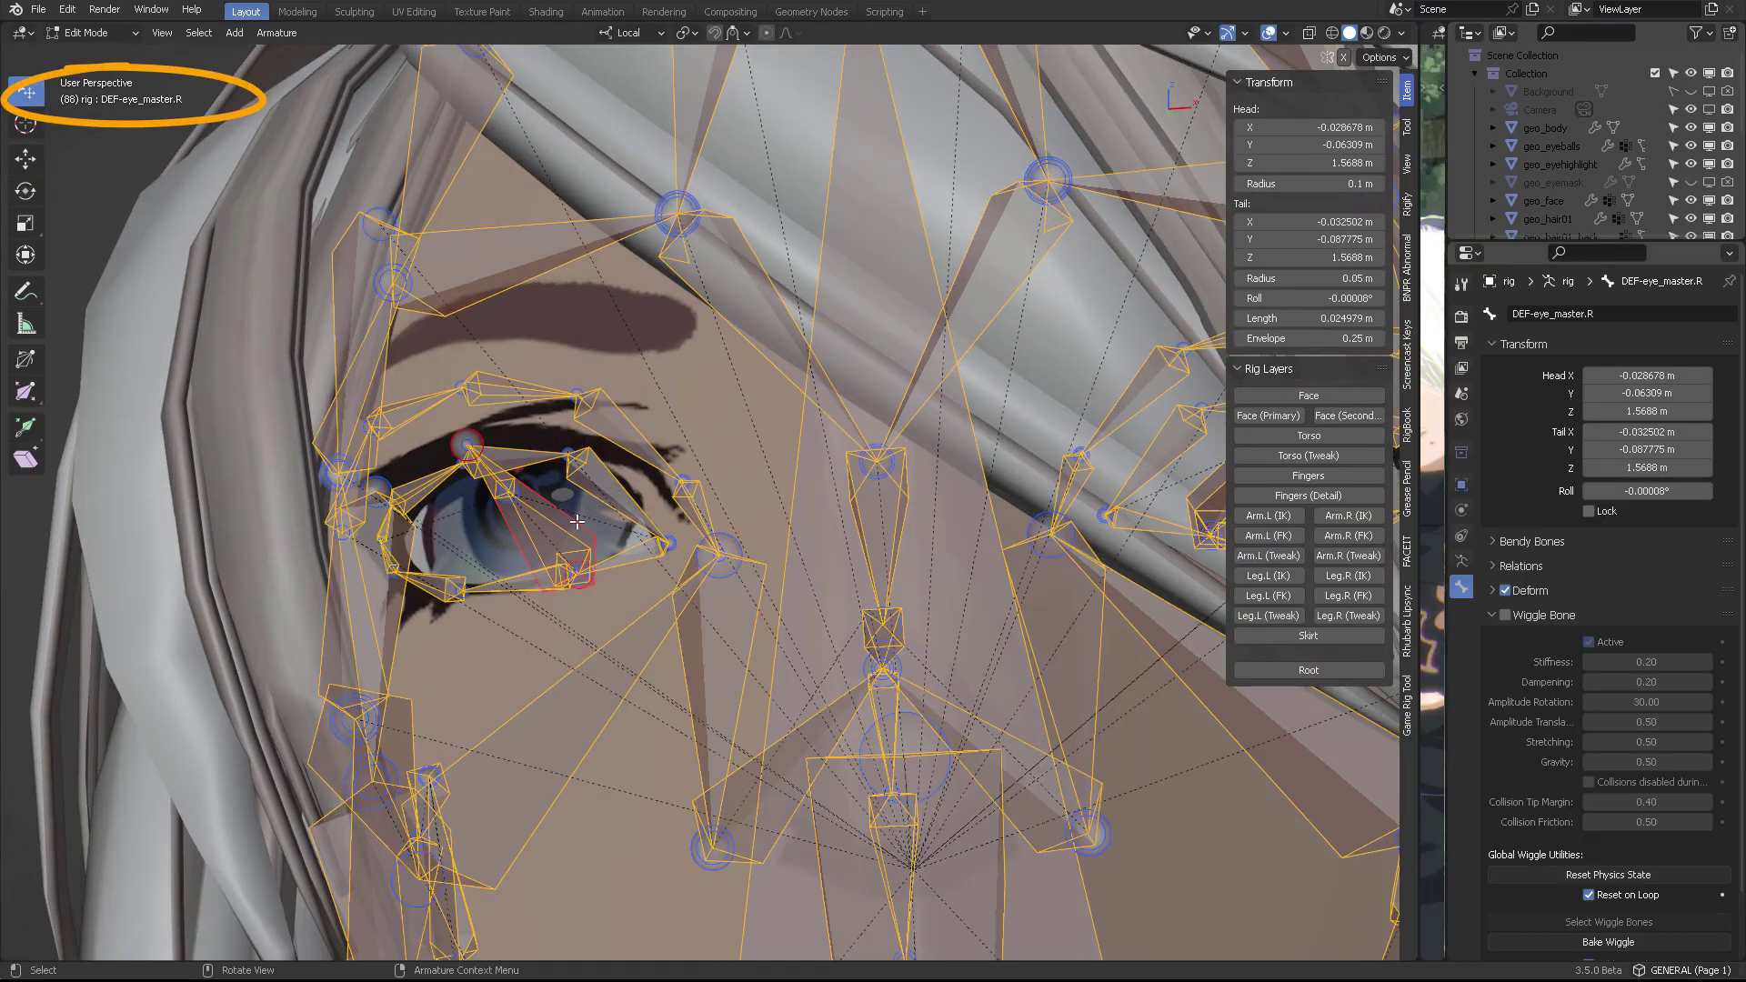
Copy the name of the right eye's deform bone DEF-eye.R and return the rig to Object Mode.
left_click(563, 530)
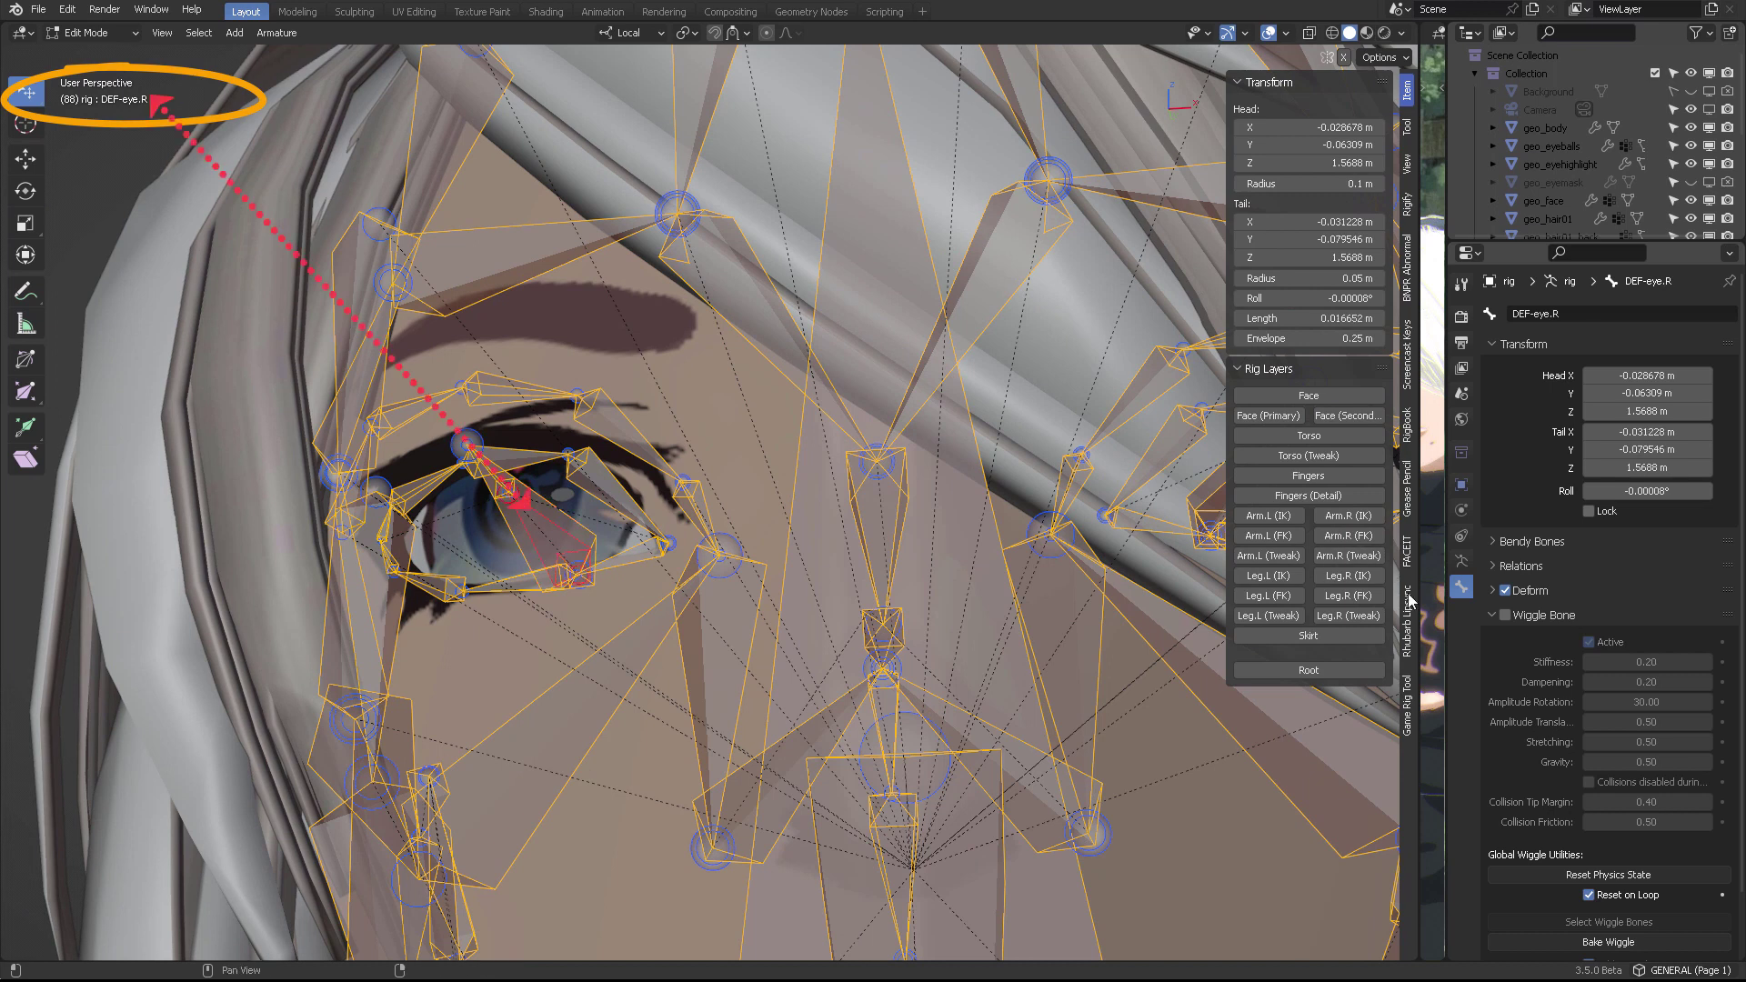
left_click(1579, 314)
key("Return")
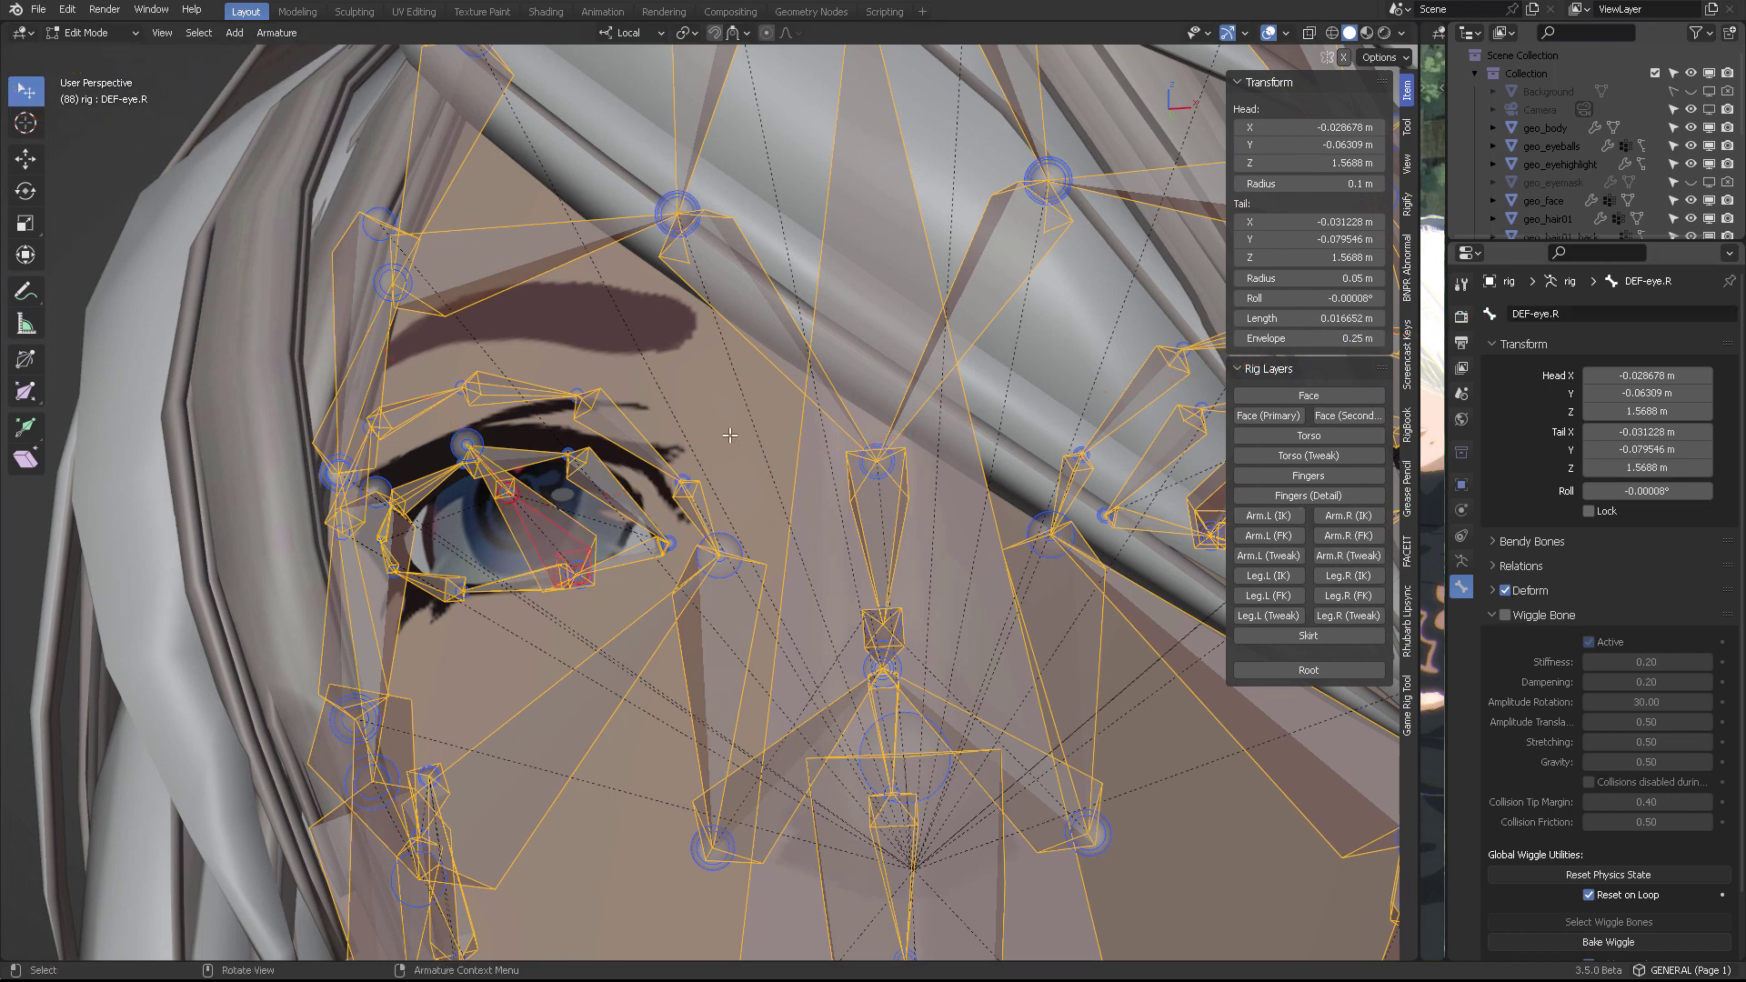
key("ctrl+Tab")
left_click(587, 431)
scroll(800, 475, "down", 4)
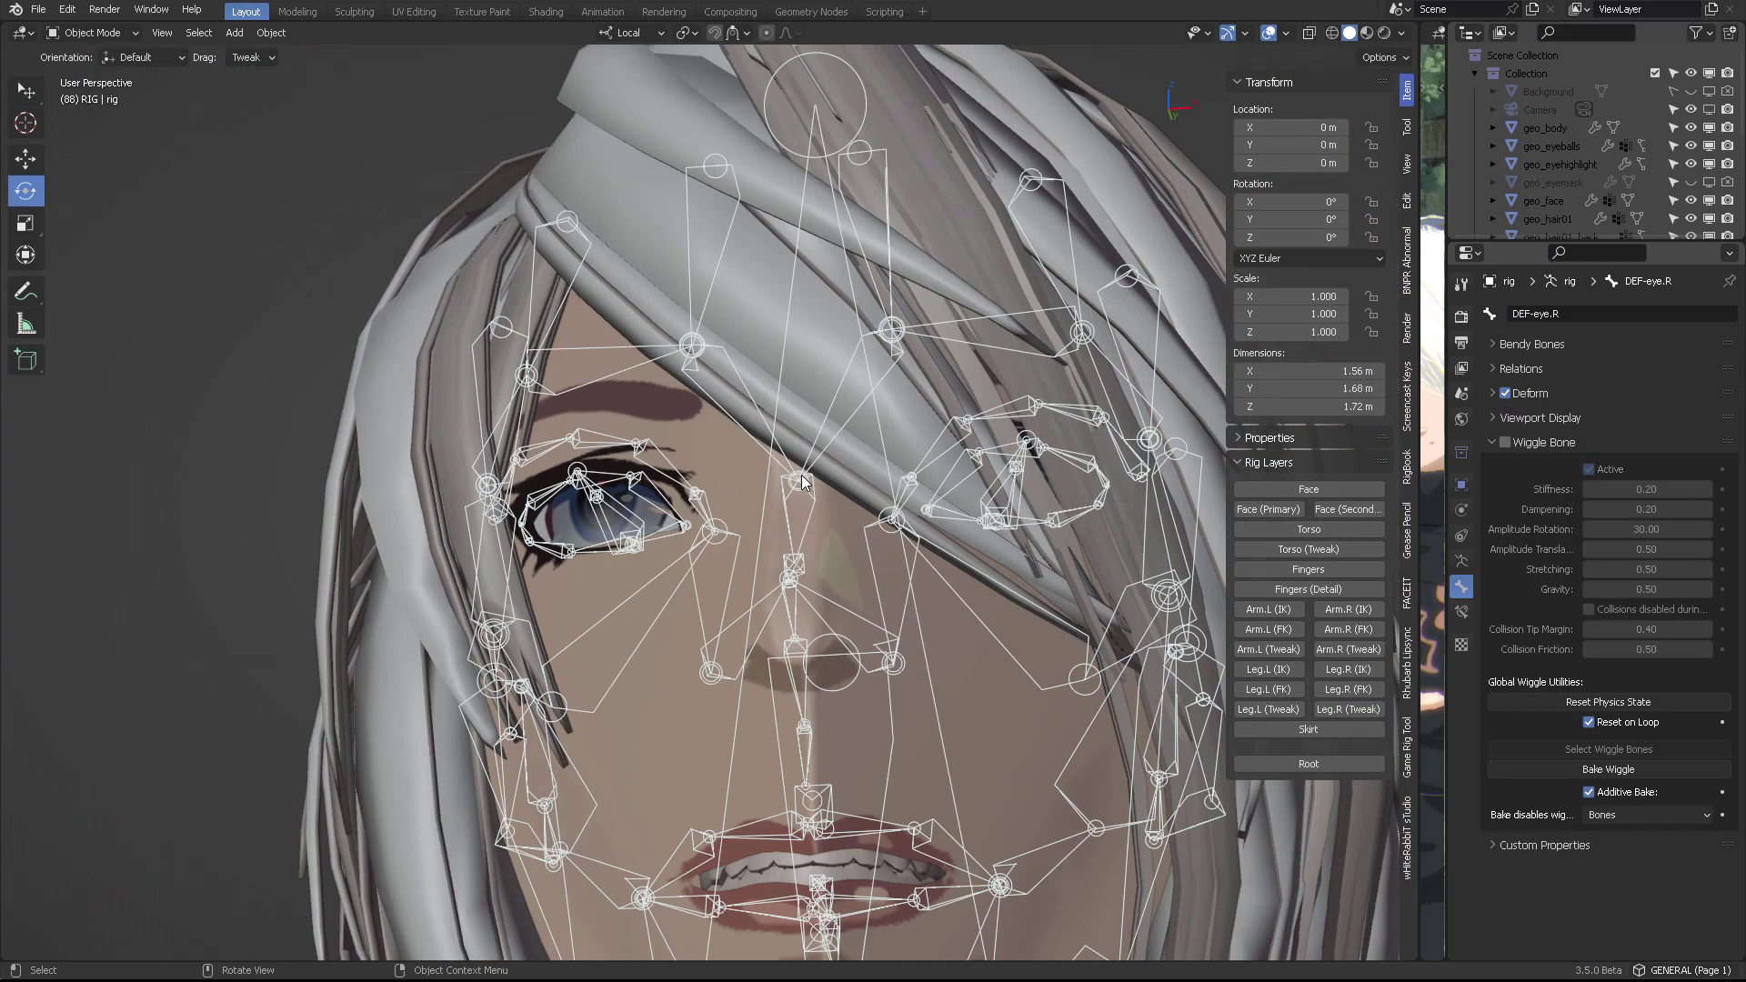
Select the geo_eyeballs mesh, check its Armature modifier, and remove both of its existing vertex groups.
left_click(581, 522)
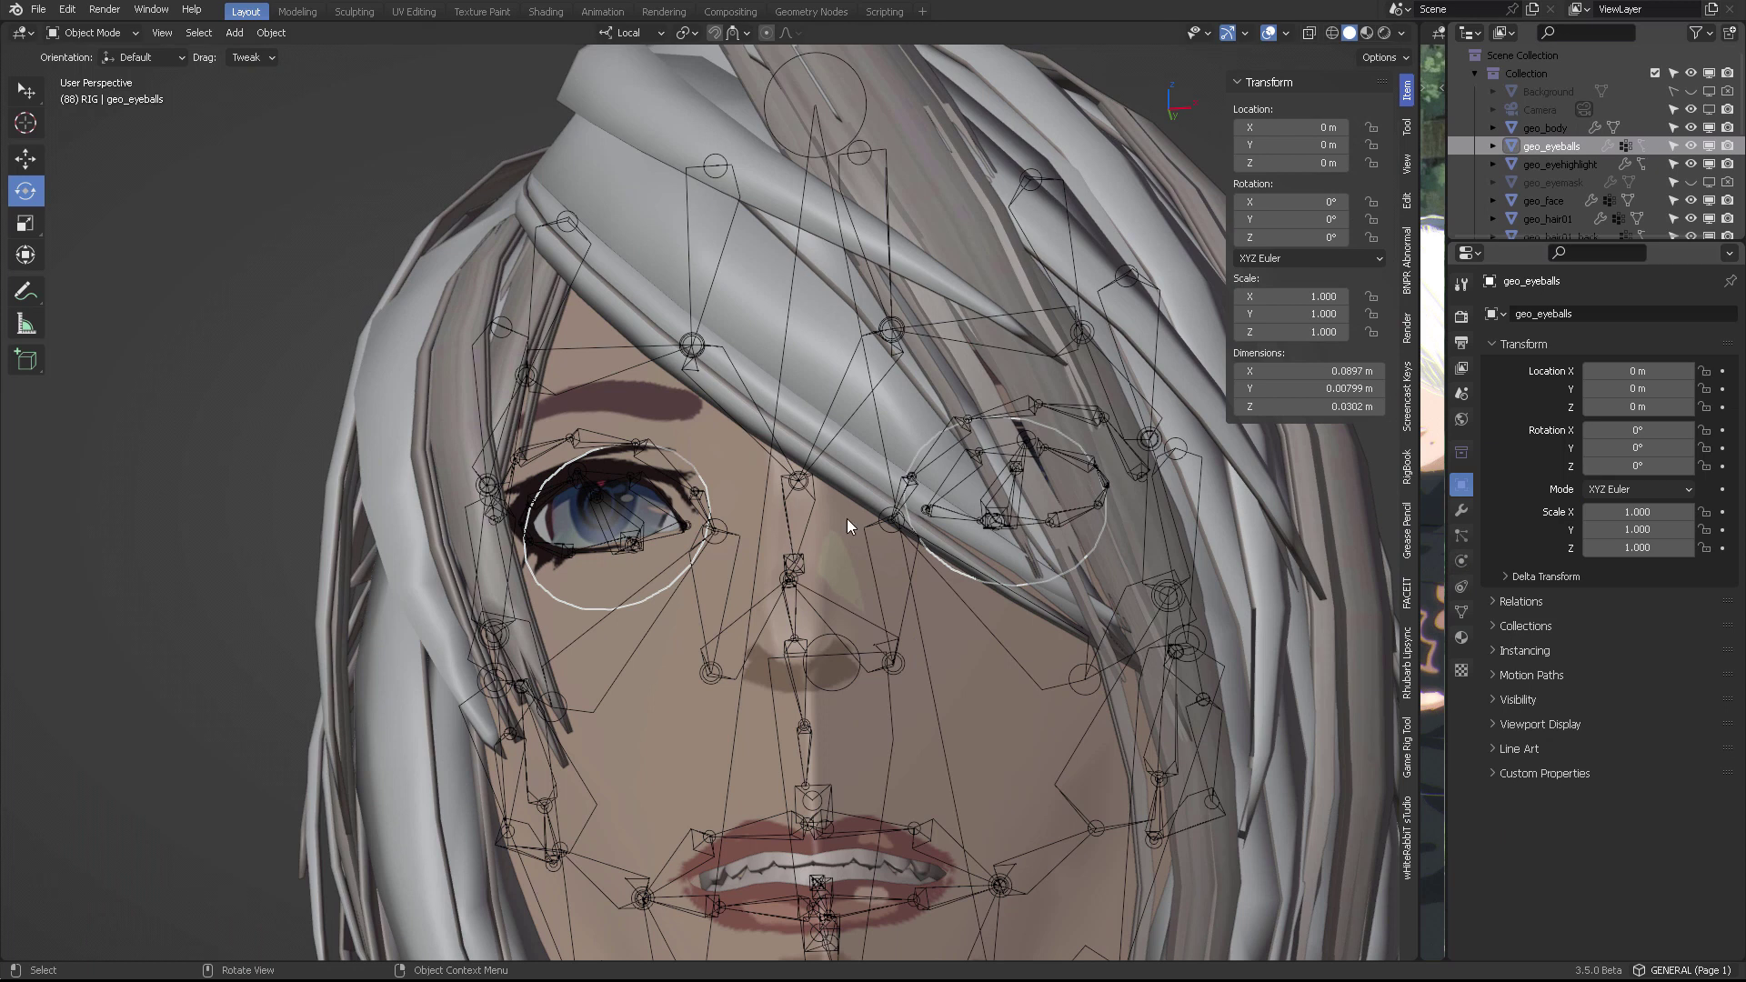
left_click(1462, 510)
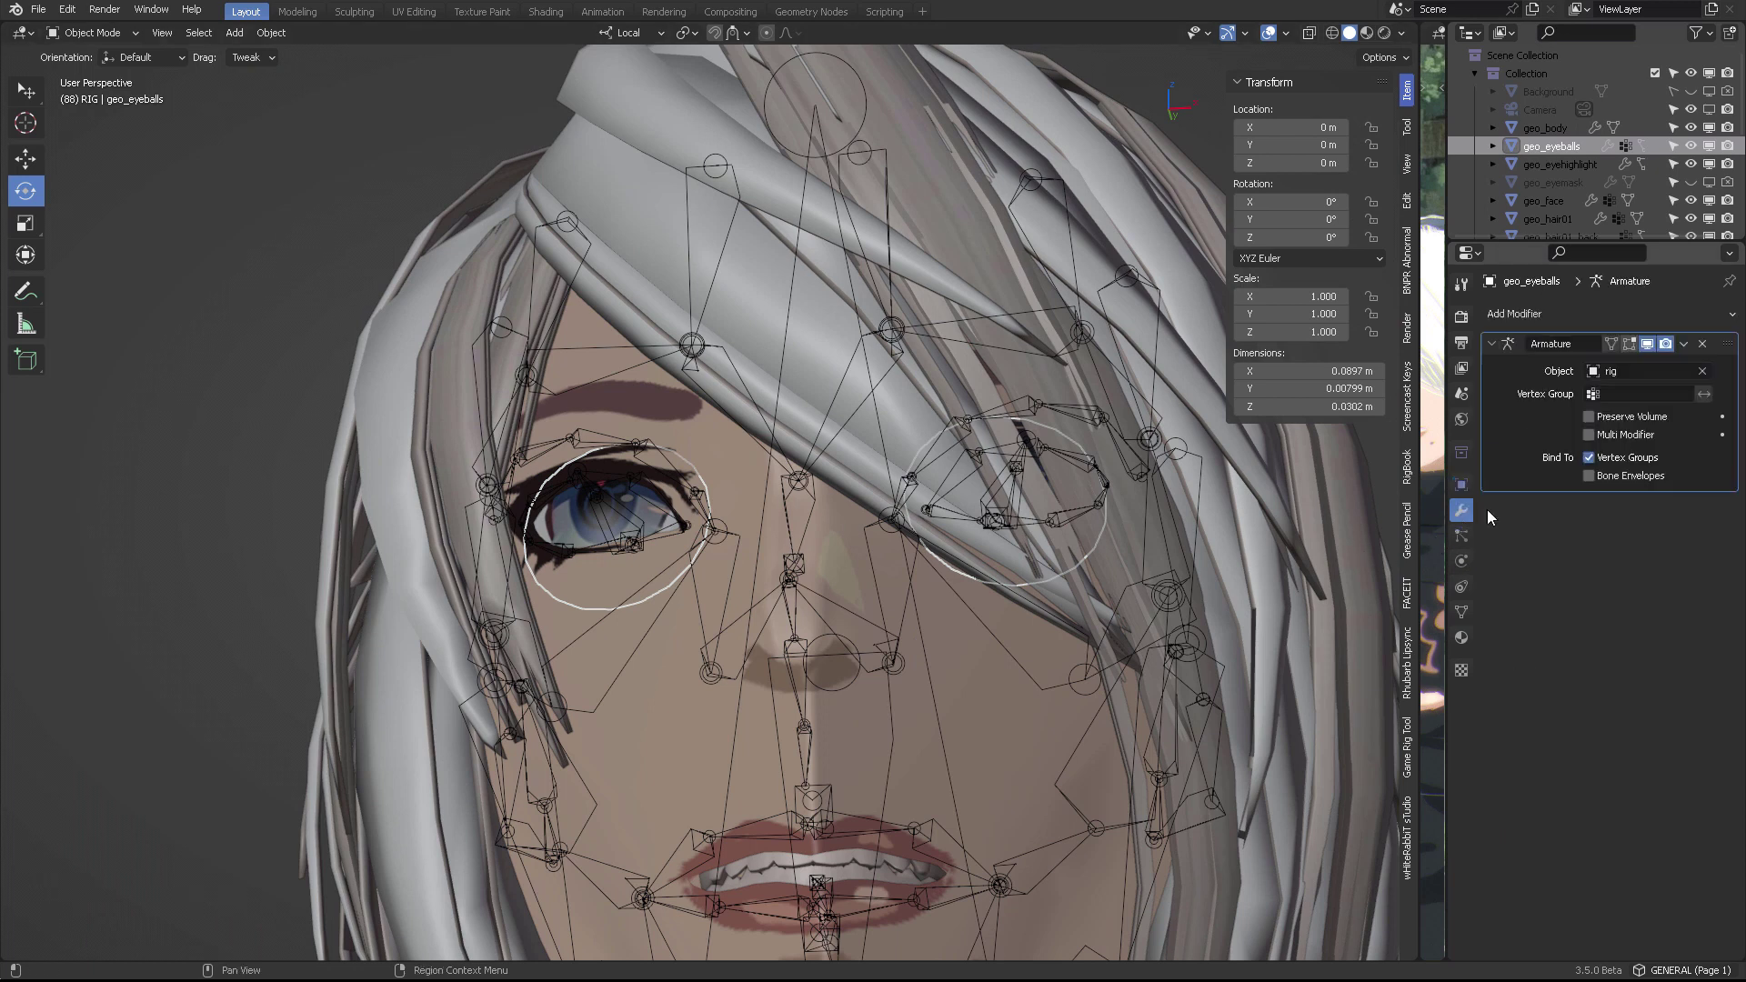
left_click(1461, 611)
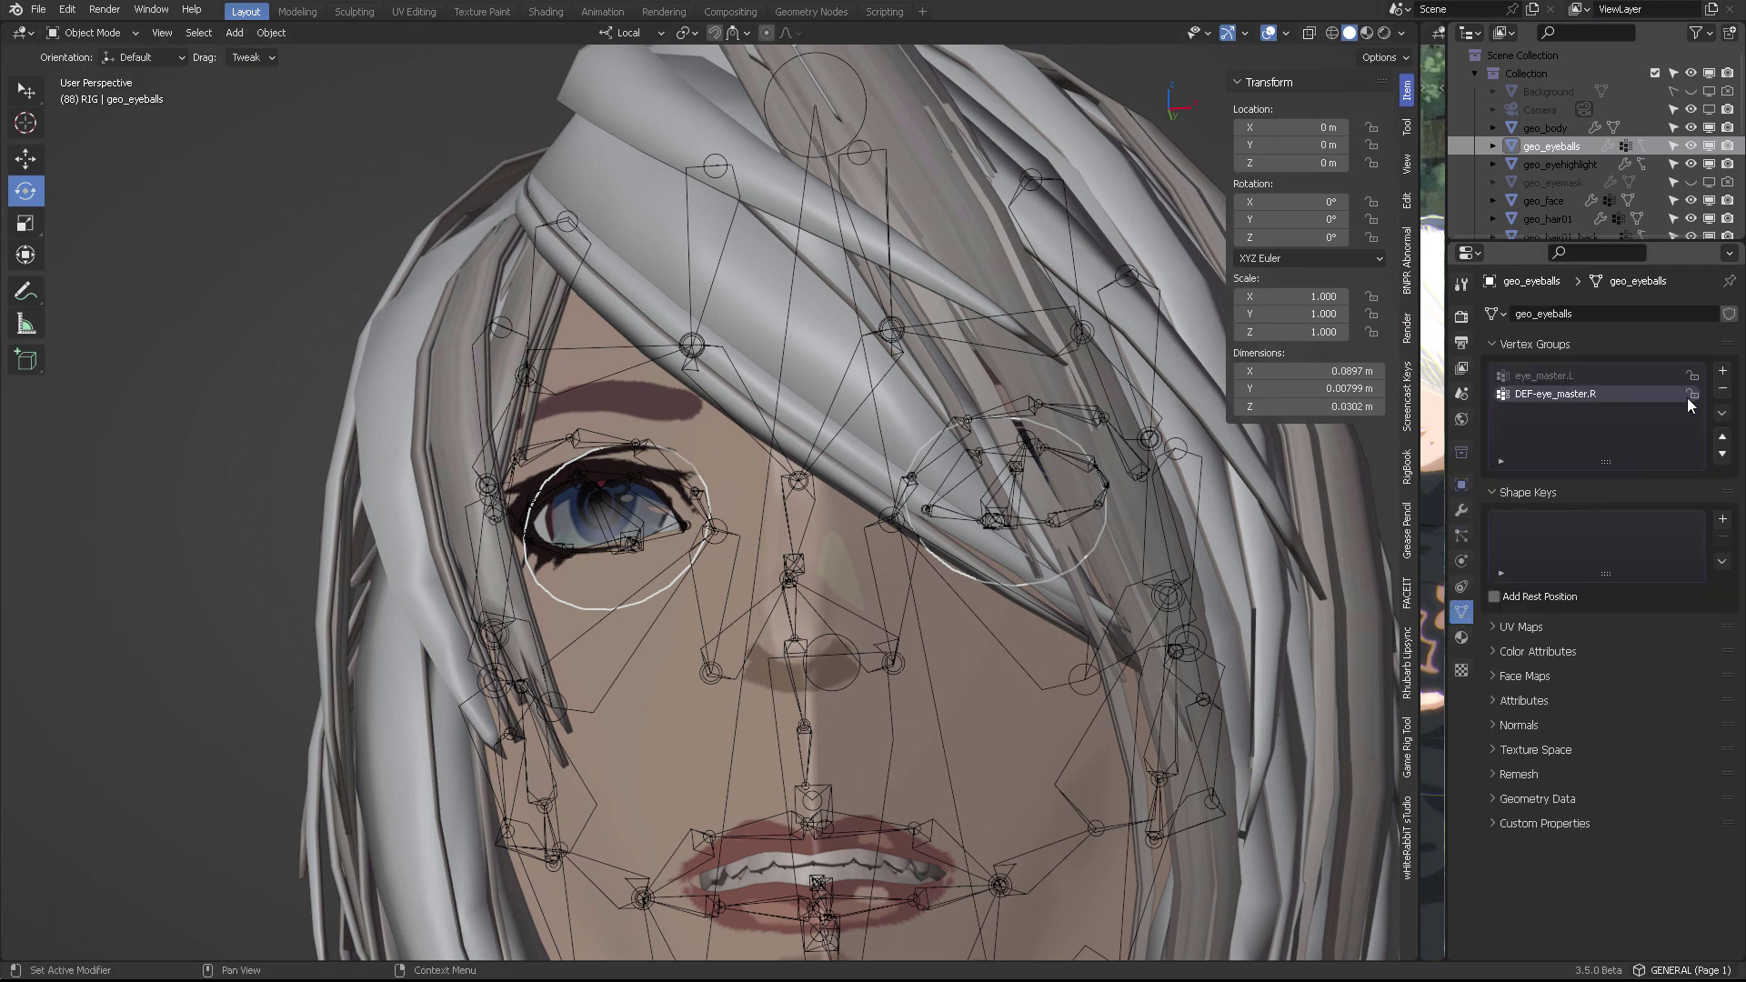
left_click(1722, 388)
left_click(1722, 388)
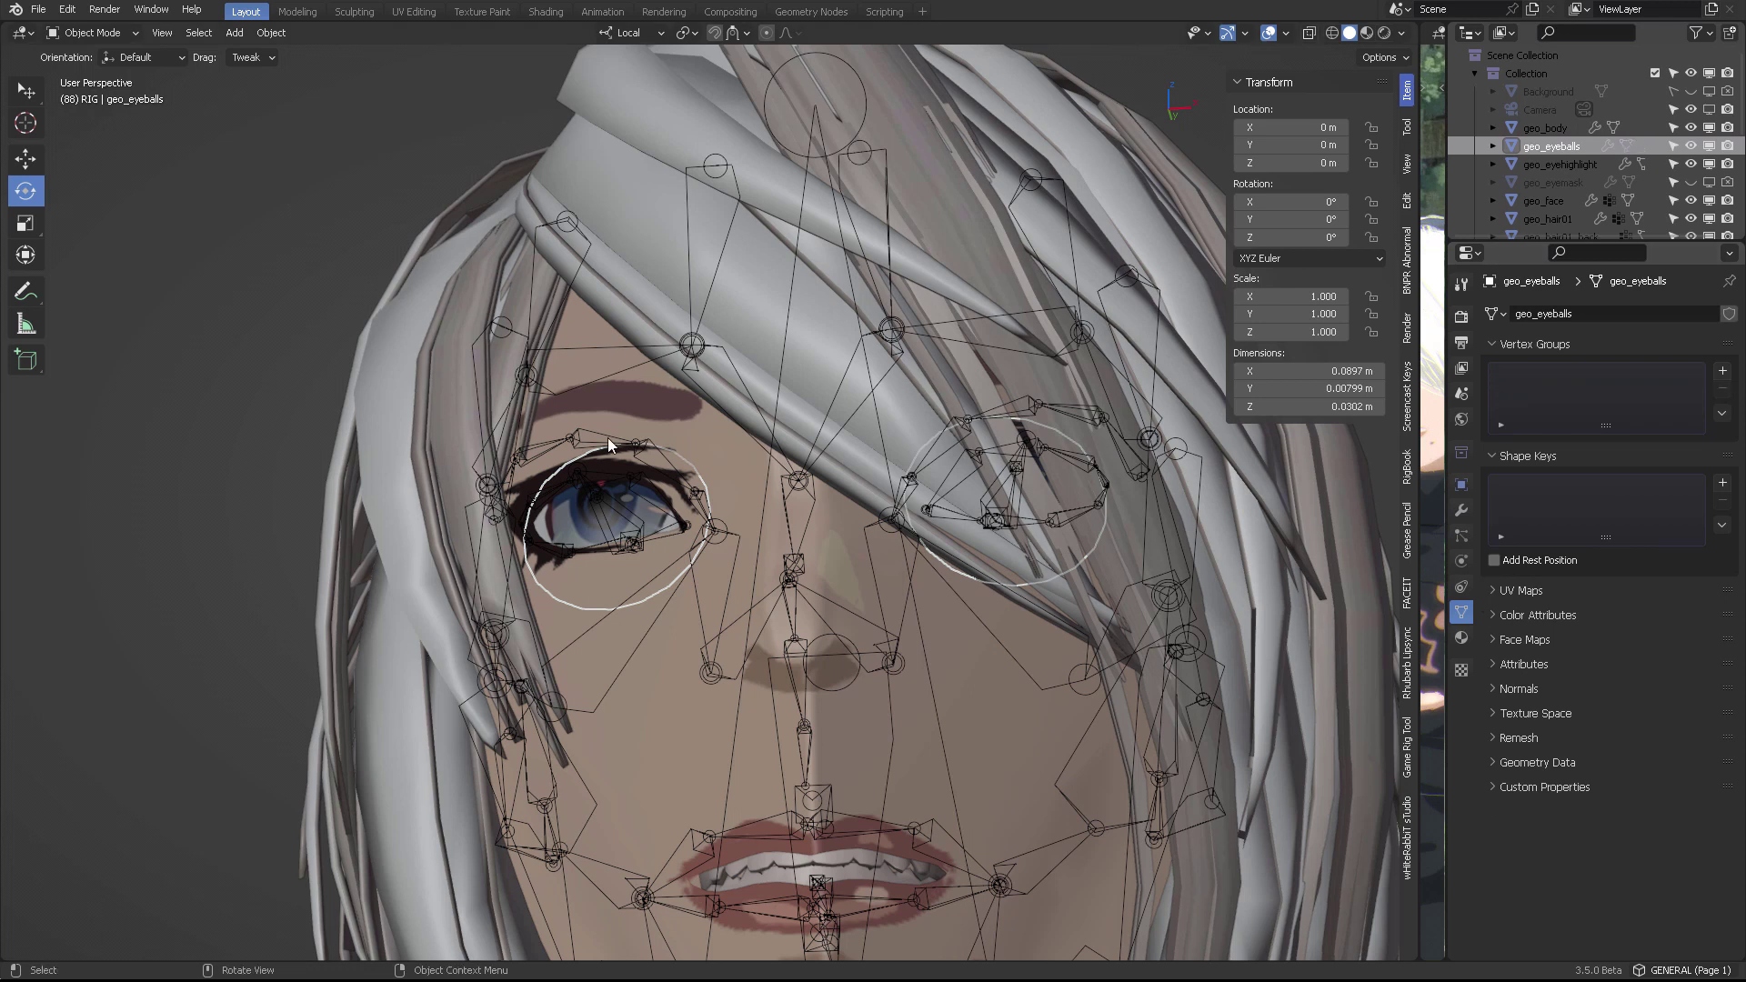
Create a vertex group DEF-eye.R on geo_eyeballs and assign all linked vertices of the right eyeball to it with weight 1.000.
key("ctrl+Tab")
left_click(735, 434)
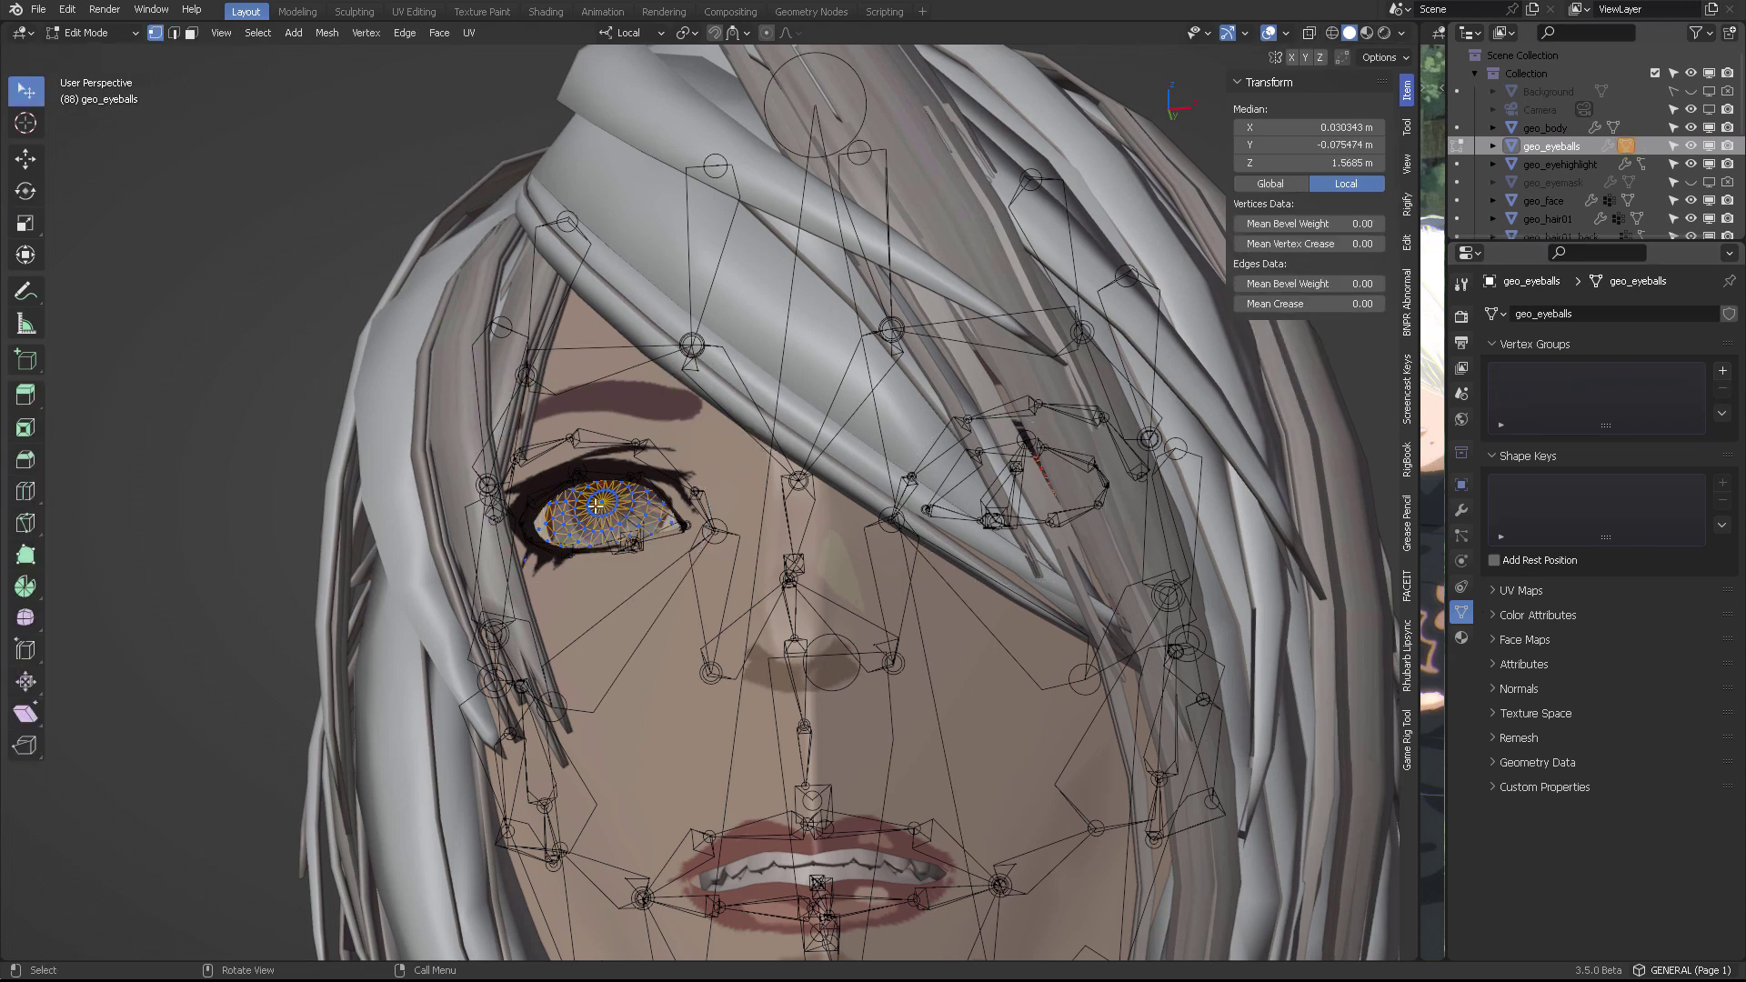
key("ctrl+l")
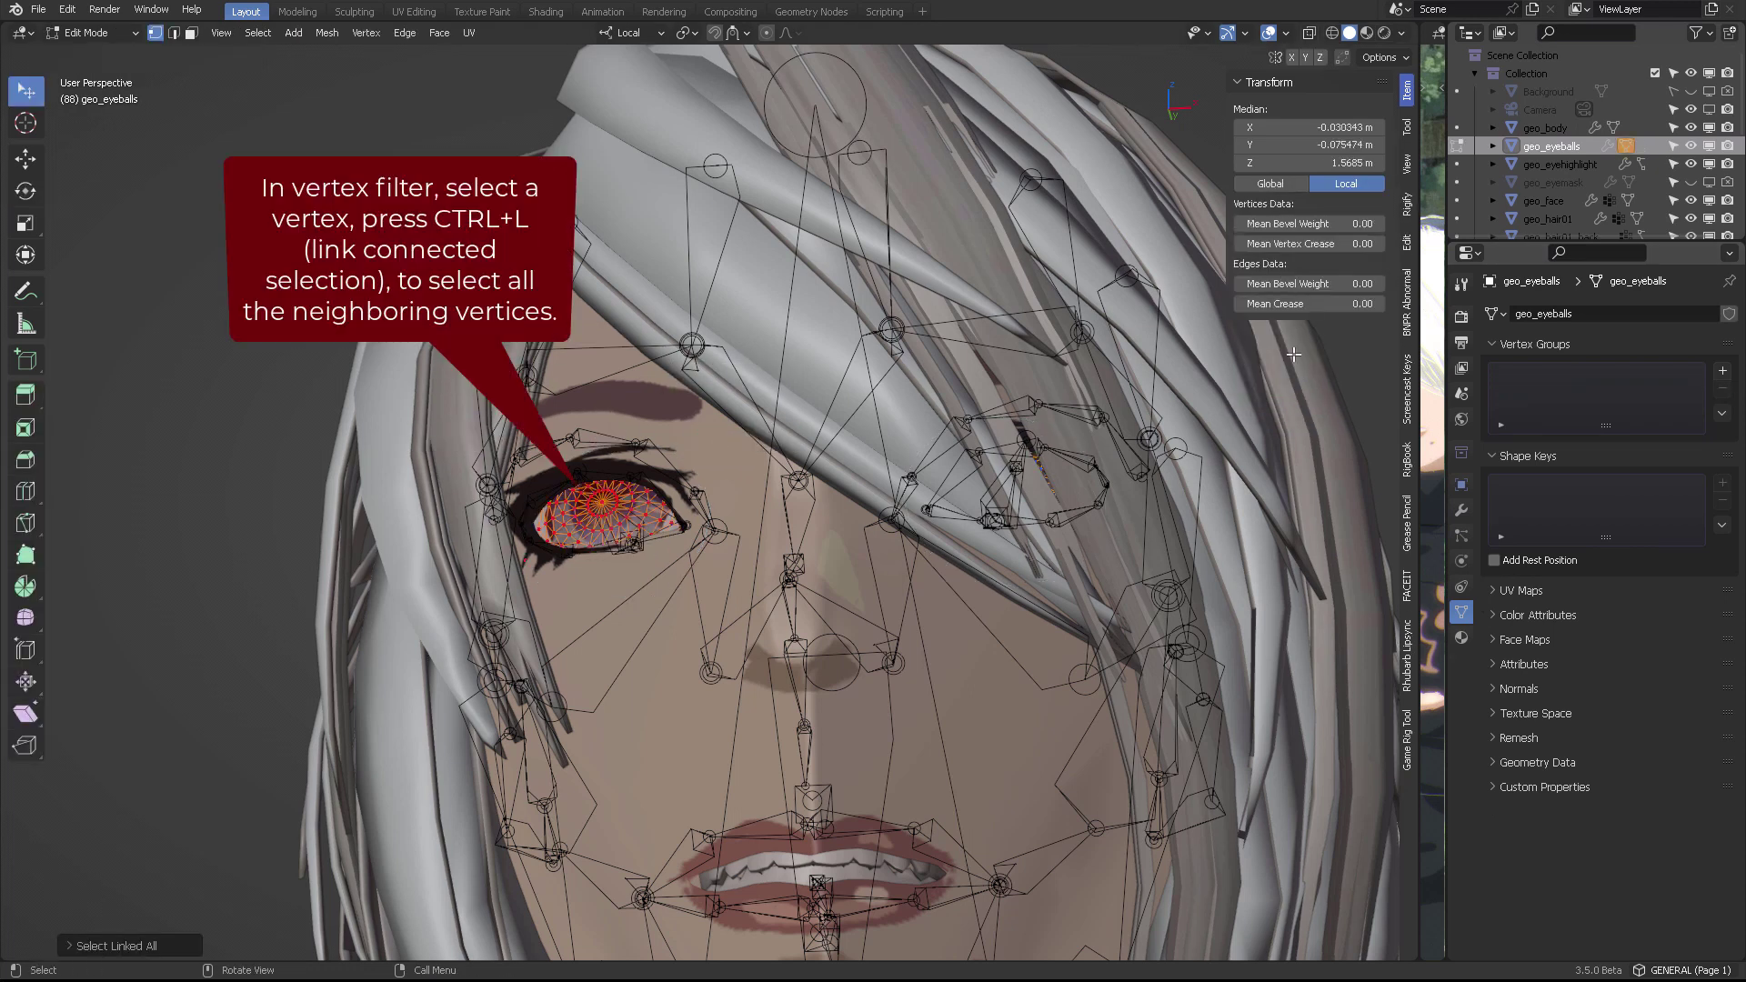
left_click(1723, 371)
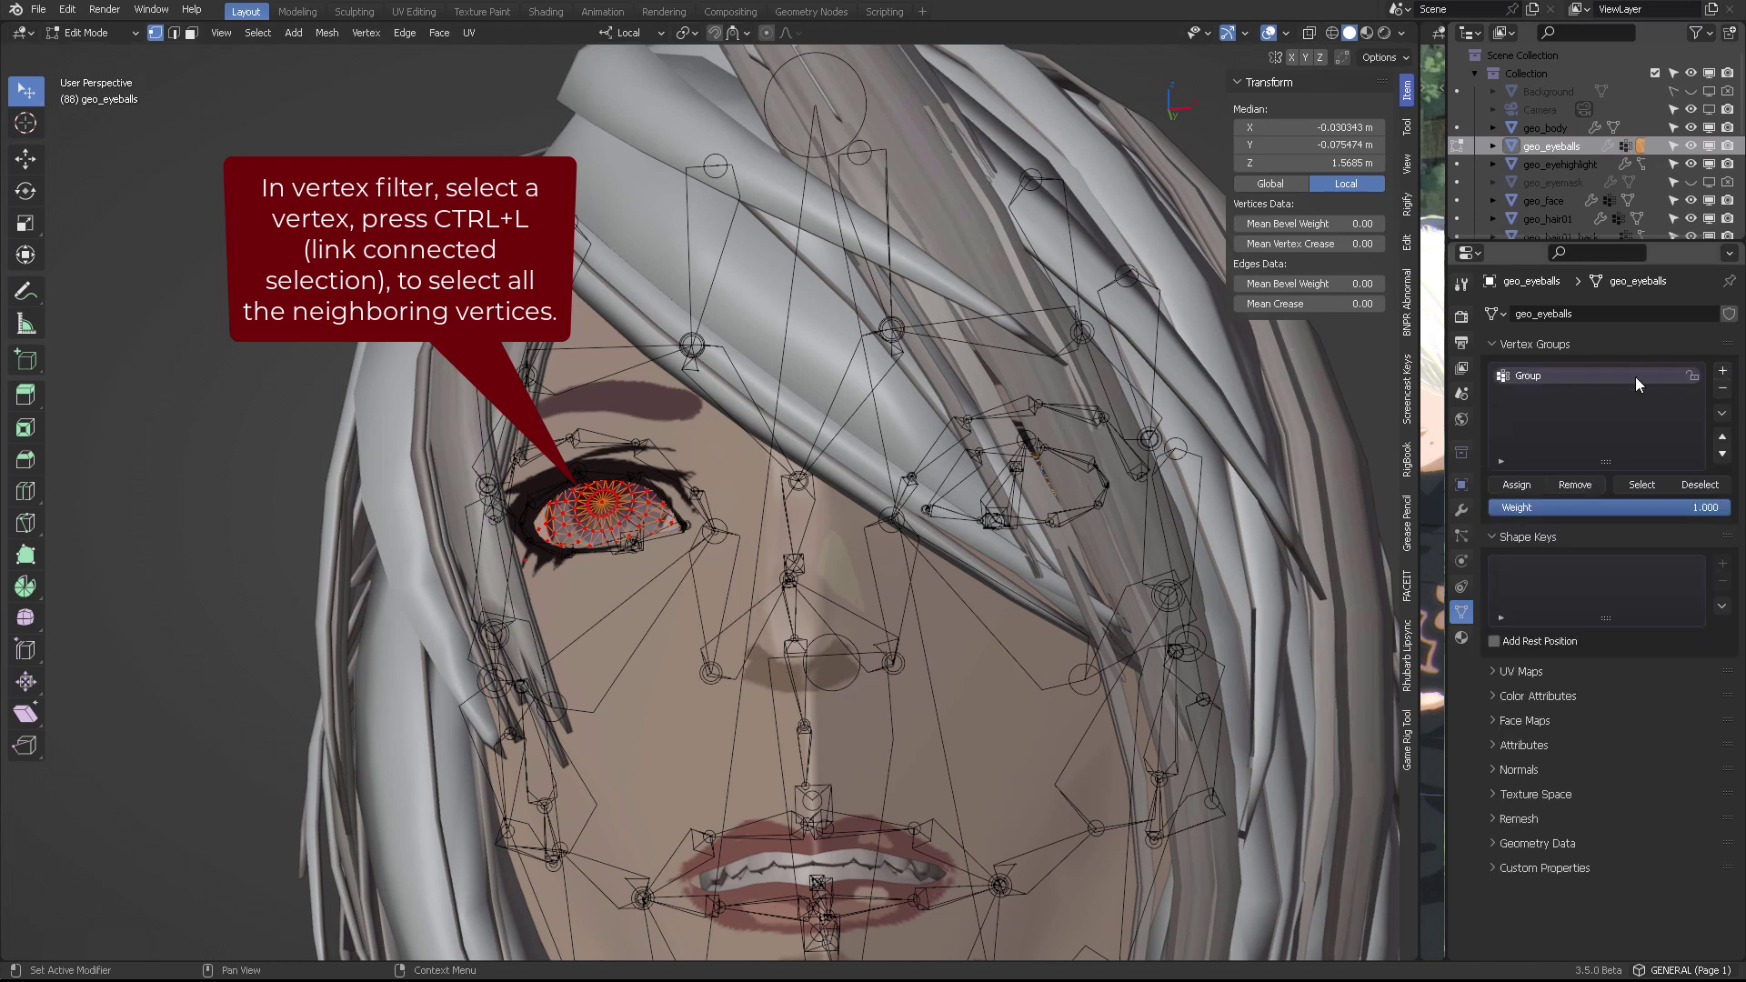
double_click(1571, 374)
type("DEF-eye.R")
key("Return")
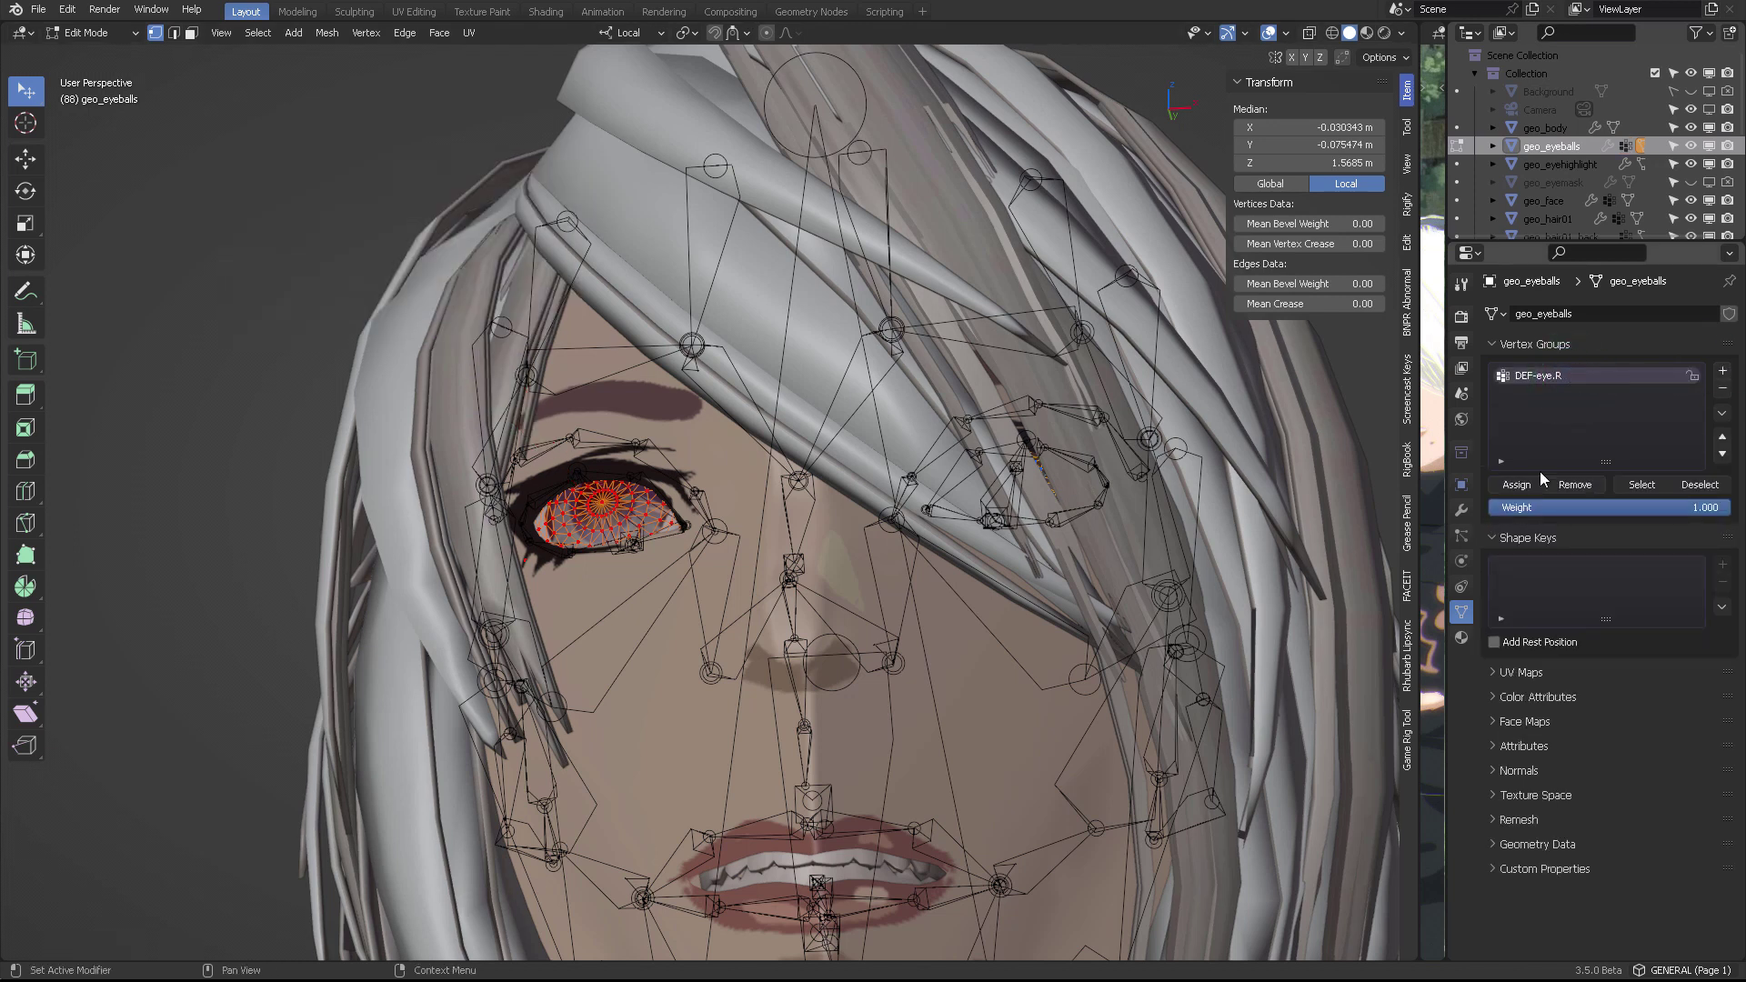
left_click(1512, 486)
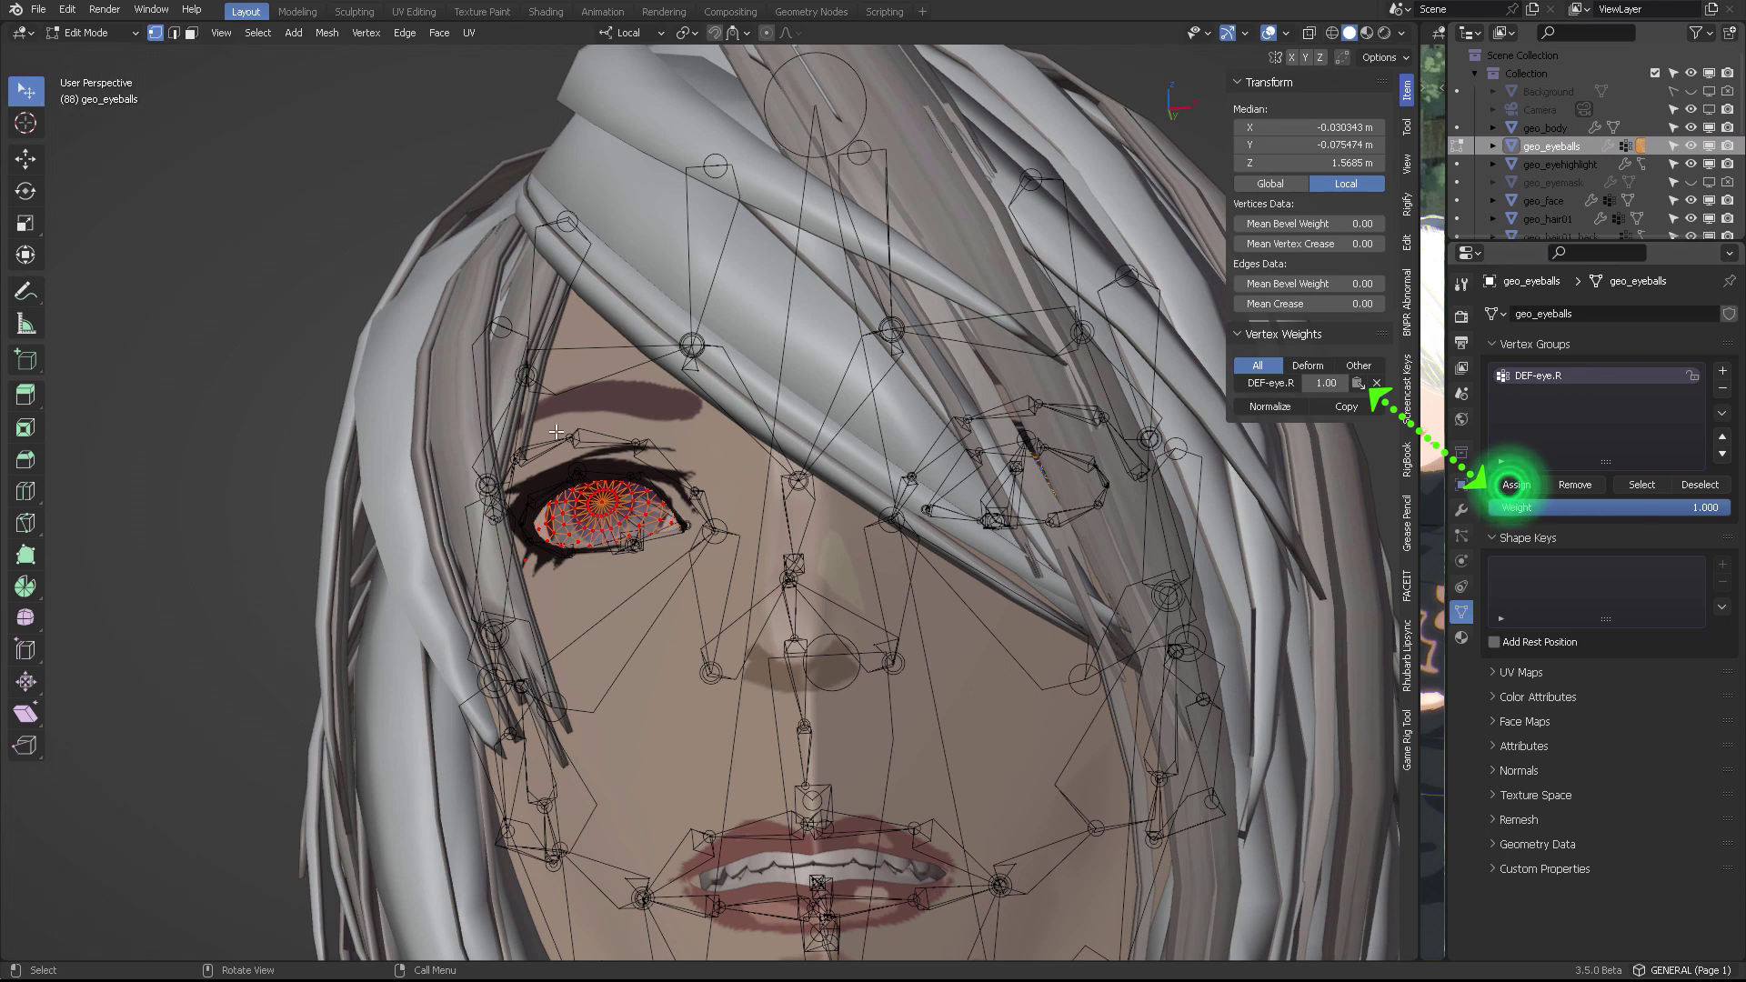
Check the right eyeball's DEF-eye.R weights in Weight Paint mode, then return geo_eyeballs to Object Mode.
key("ctrl+Tab")
left_click(471, 364)
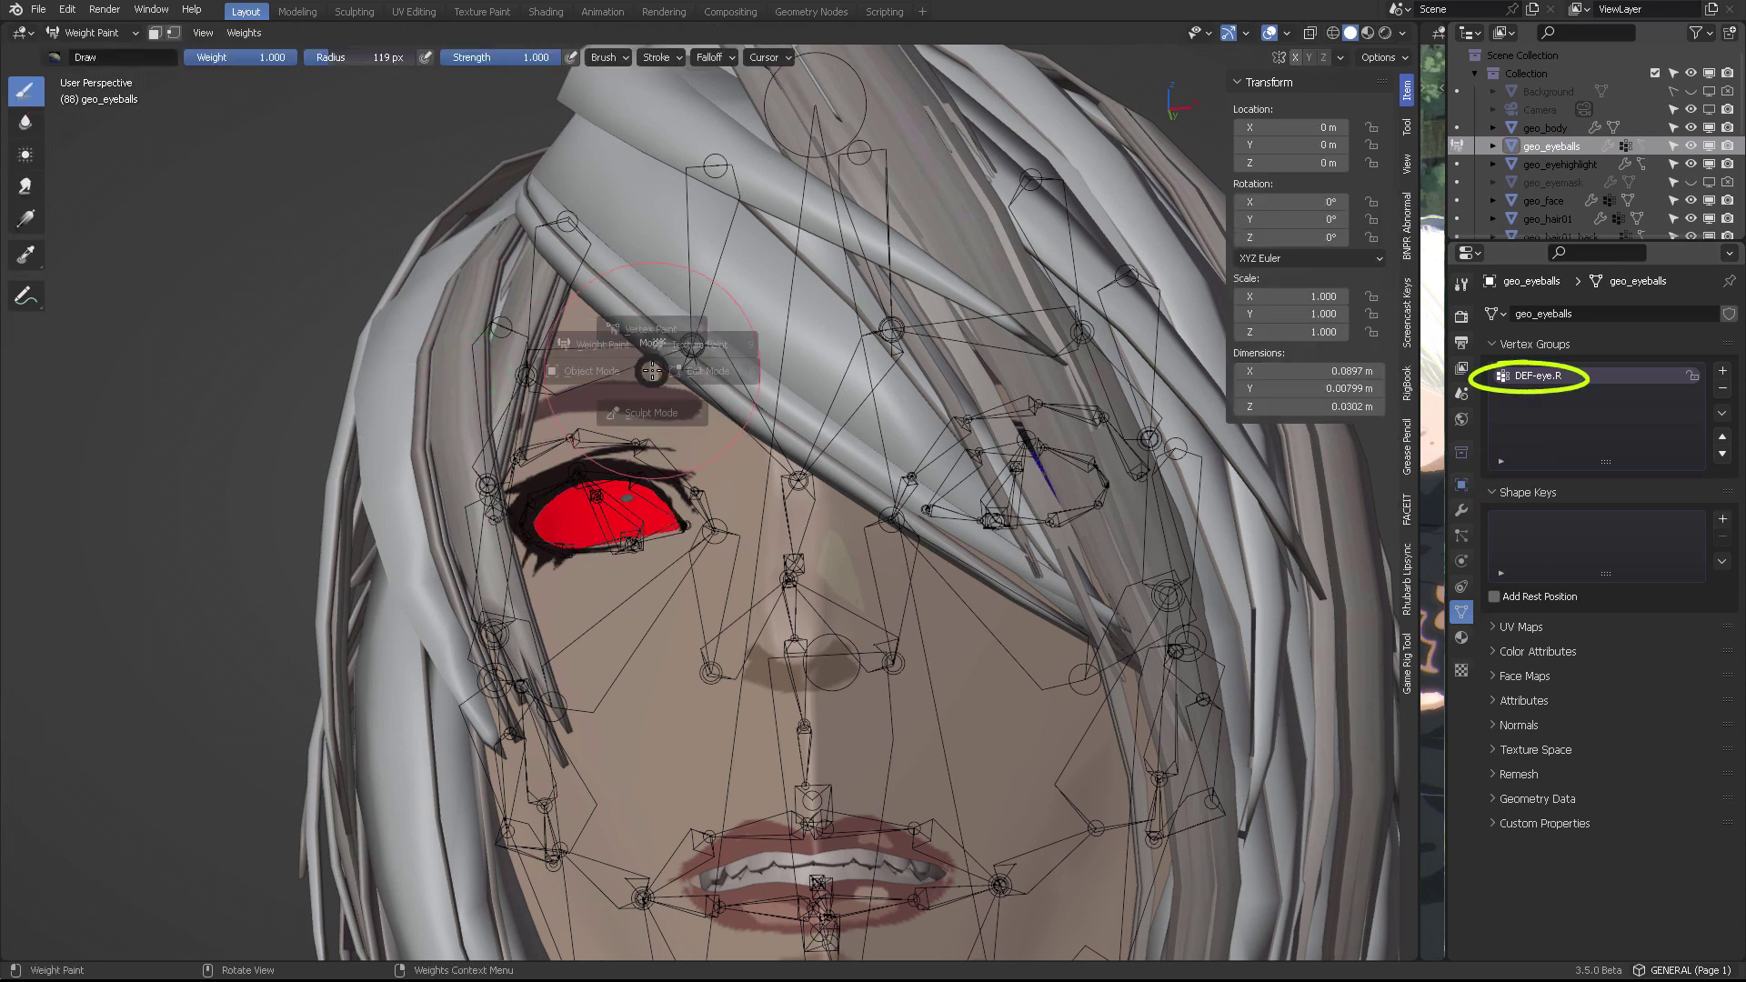
key("ctrl+Tab")
left_click(499, 370)
Select the rig, show its Face controller layer in place of the deform bones, and switch it to Pose Mode.
middle_click_drag(693, 389, 651, 389)
left_click(651, 389)
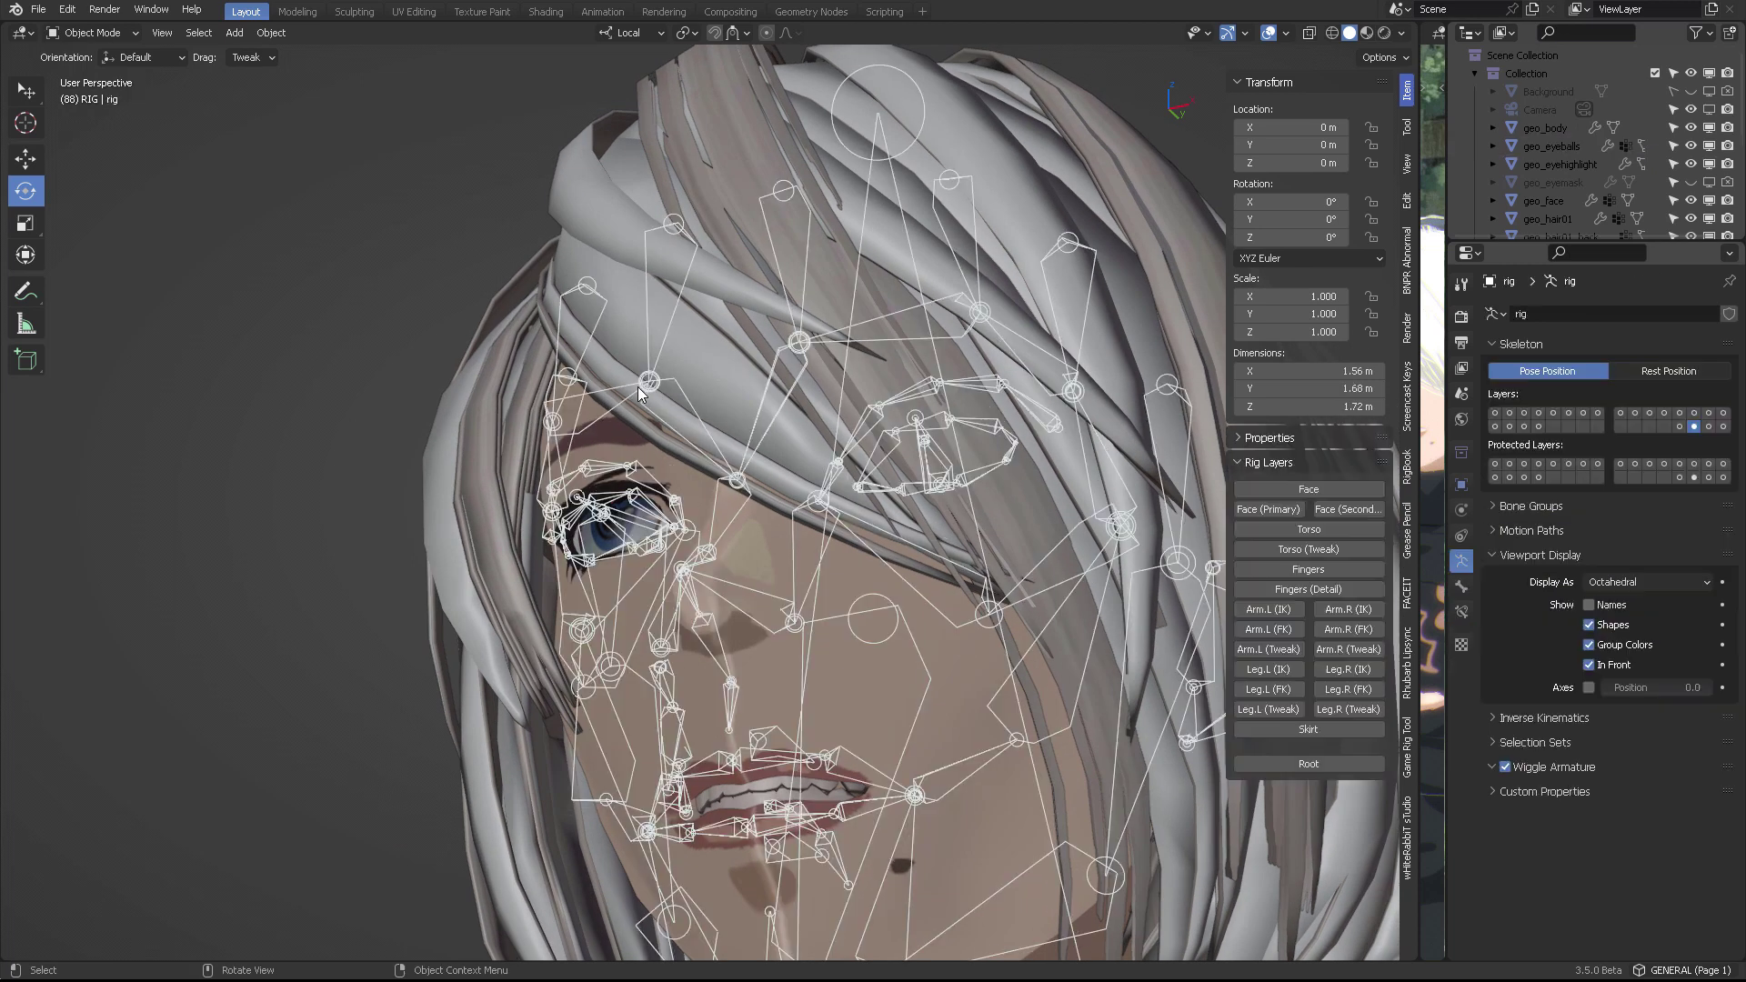
key("ctrl+Tab")
left_click(1496, 415)
key("ctrl+Tab")
left_click(655, 439)
Test the right eyeball's deformation by moving the eye_common controller.
left_click(577, 320)
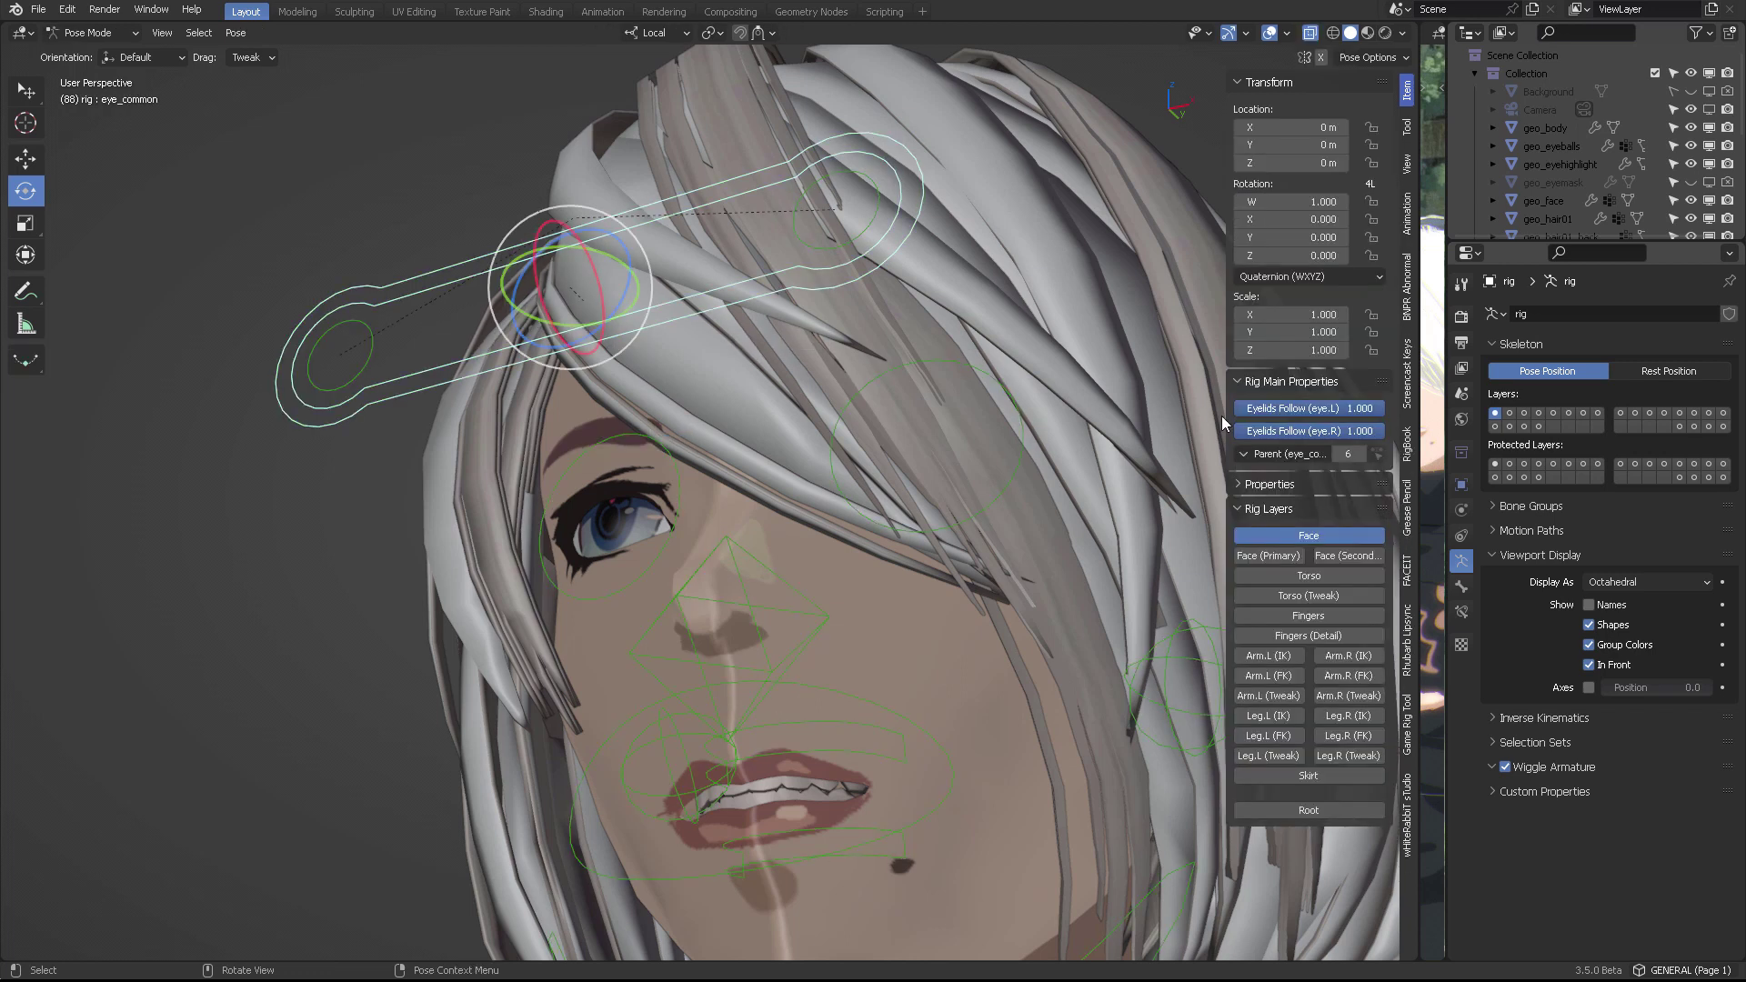
middle_click_drag(729, 372, 766, 379)
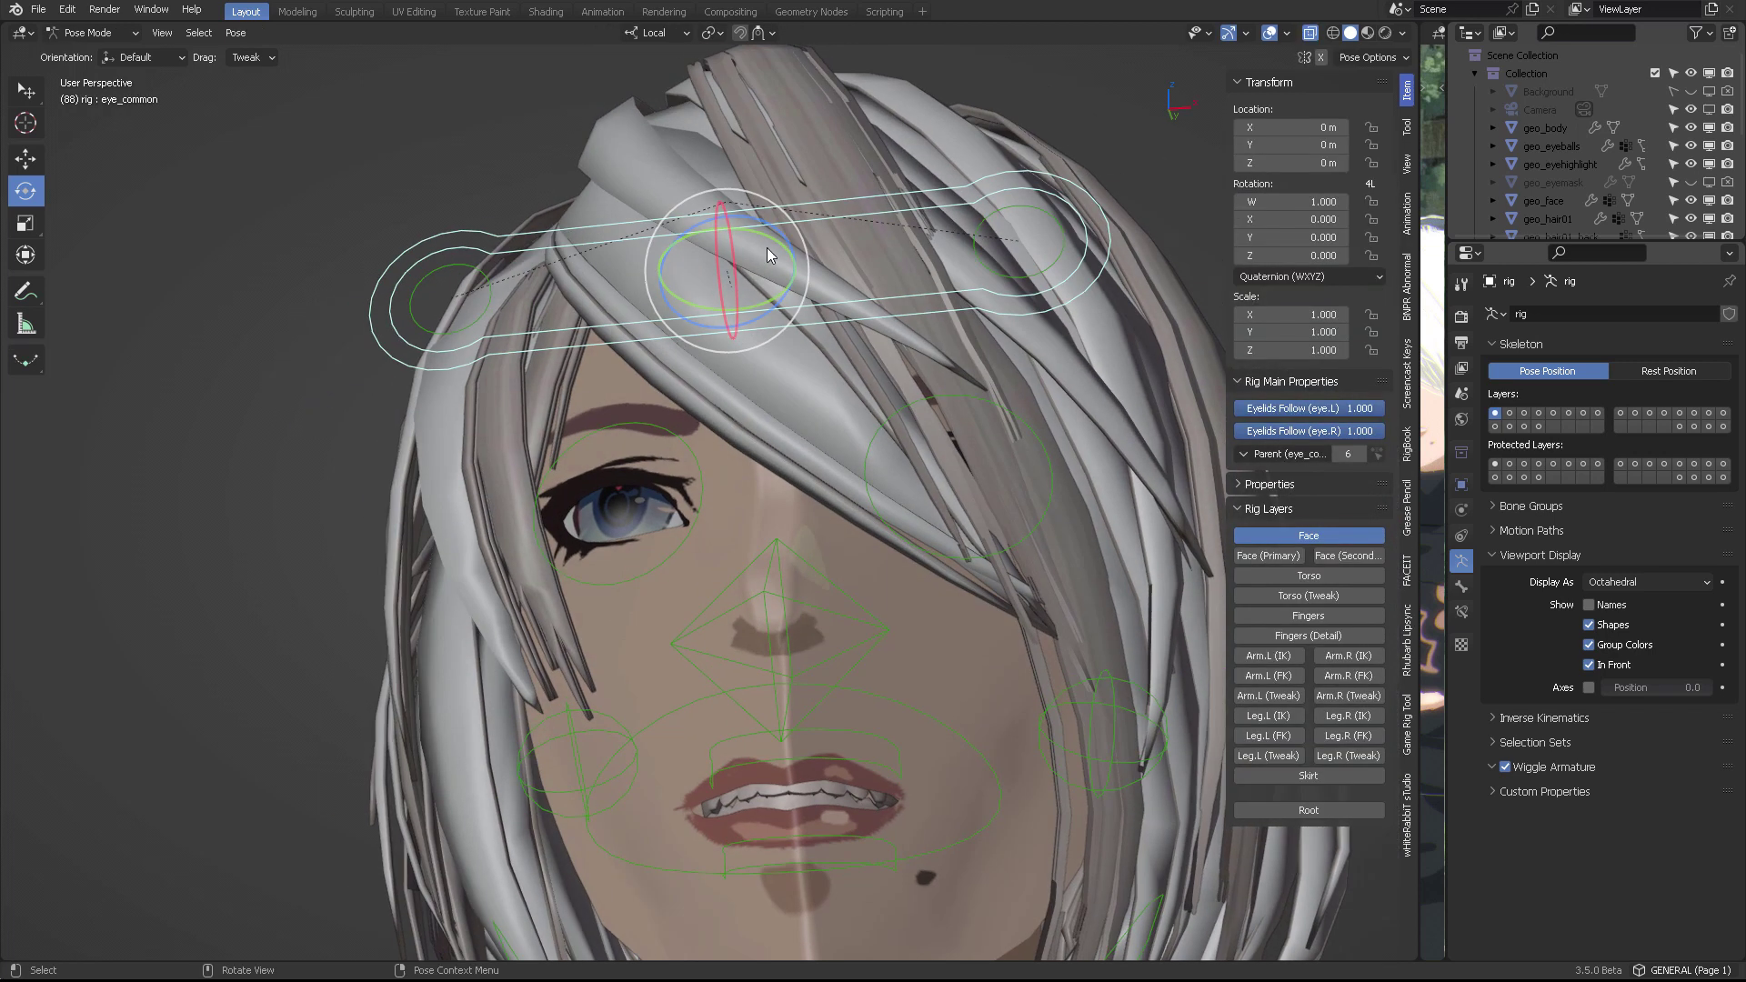
key("g")
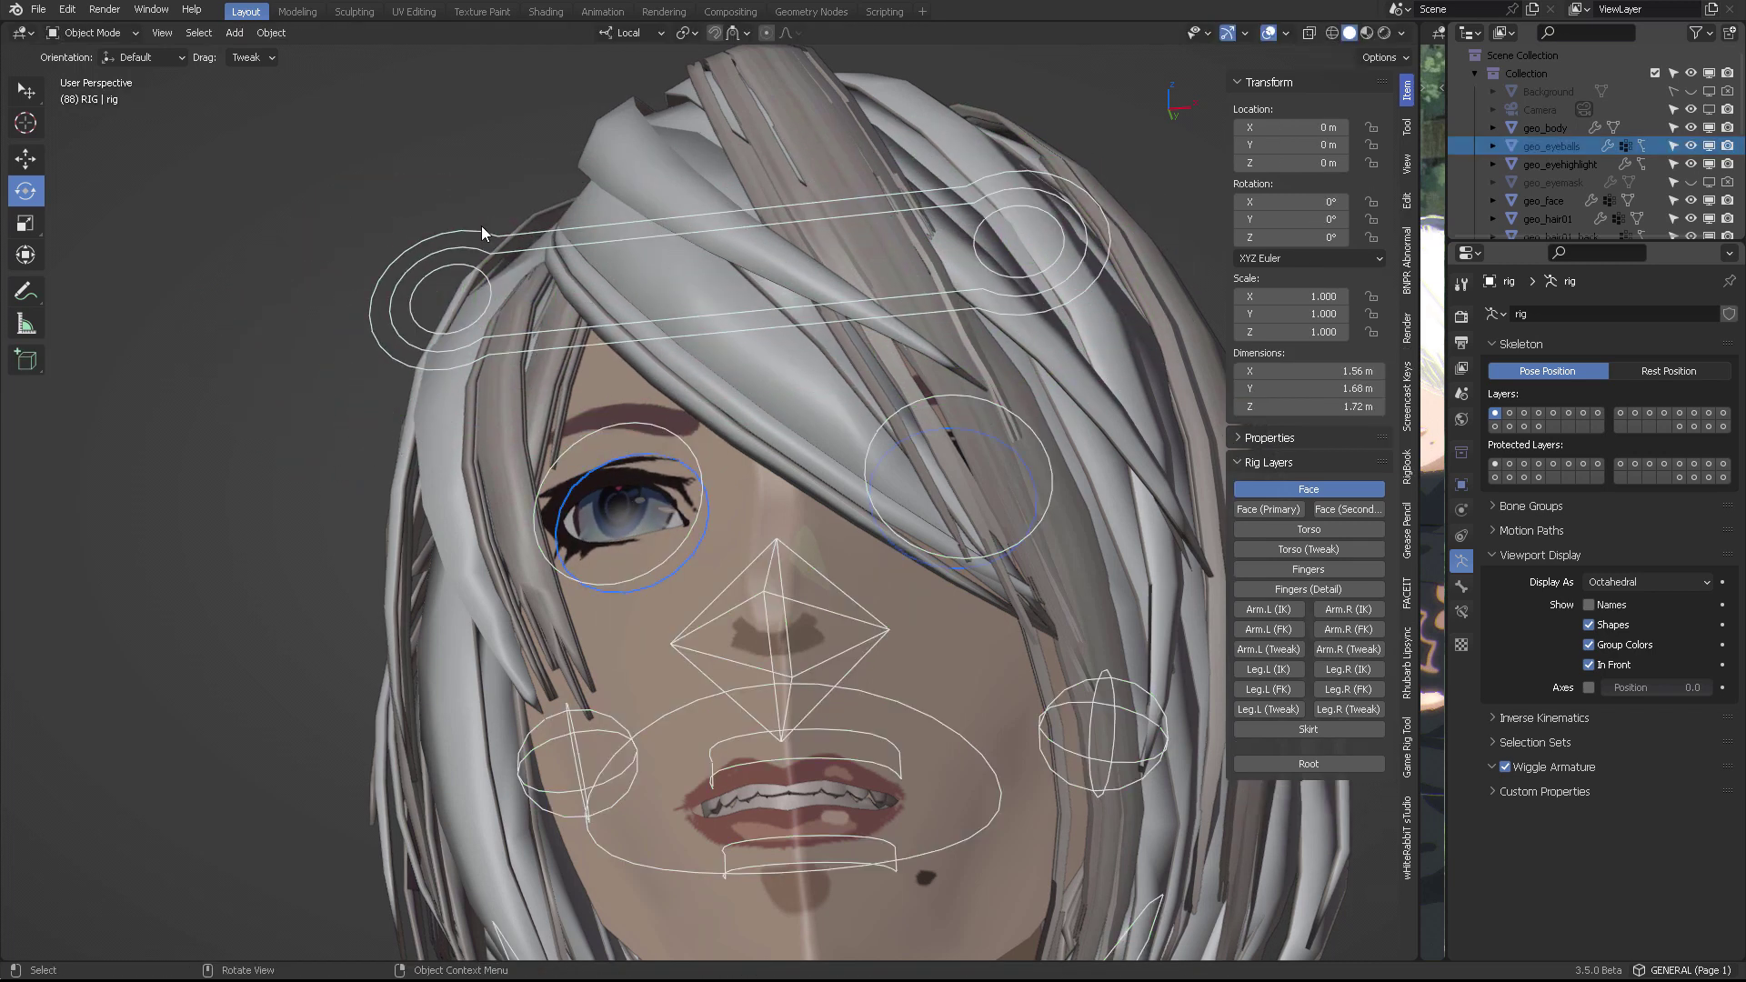
Isolate the rig and the geo_eyeballs mesh in local view, clear the selection, and show the rig's bone properties.
key("KP_Divide")
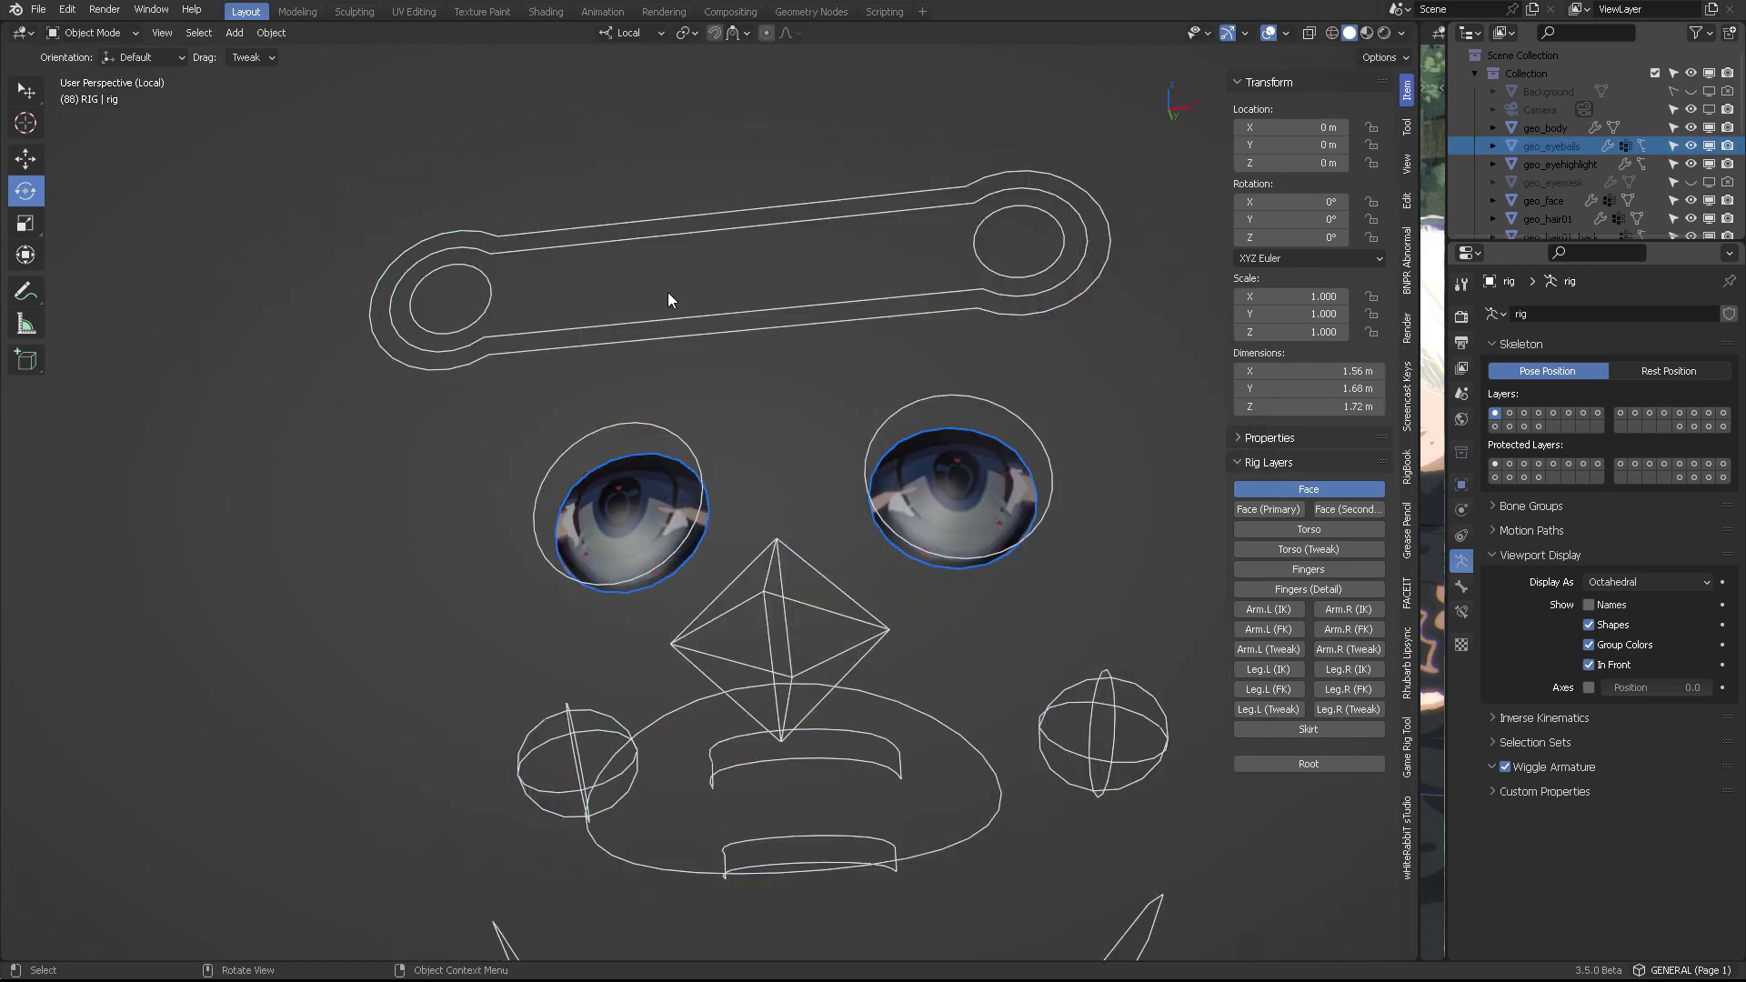
left_click(722, 317)
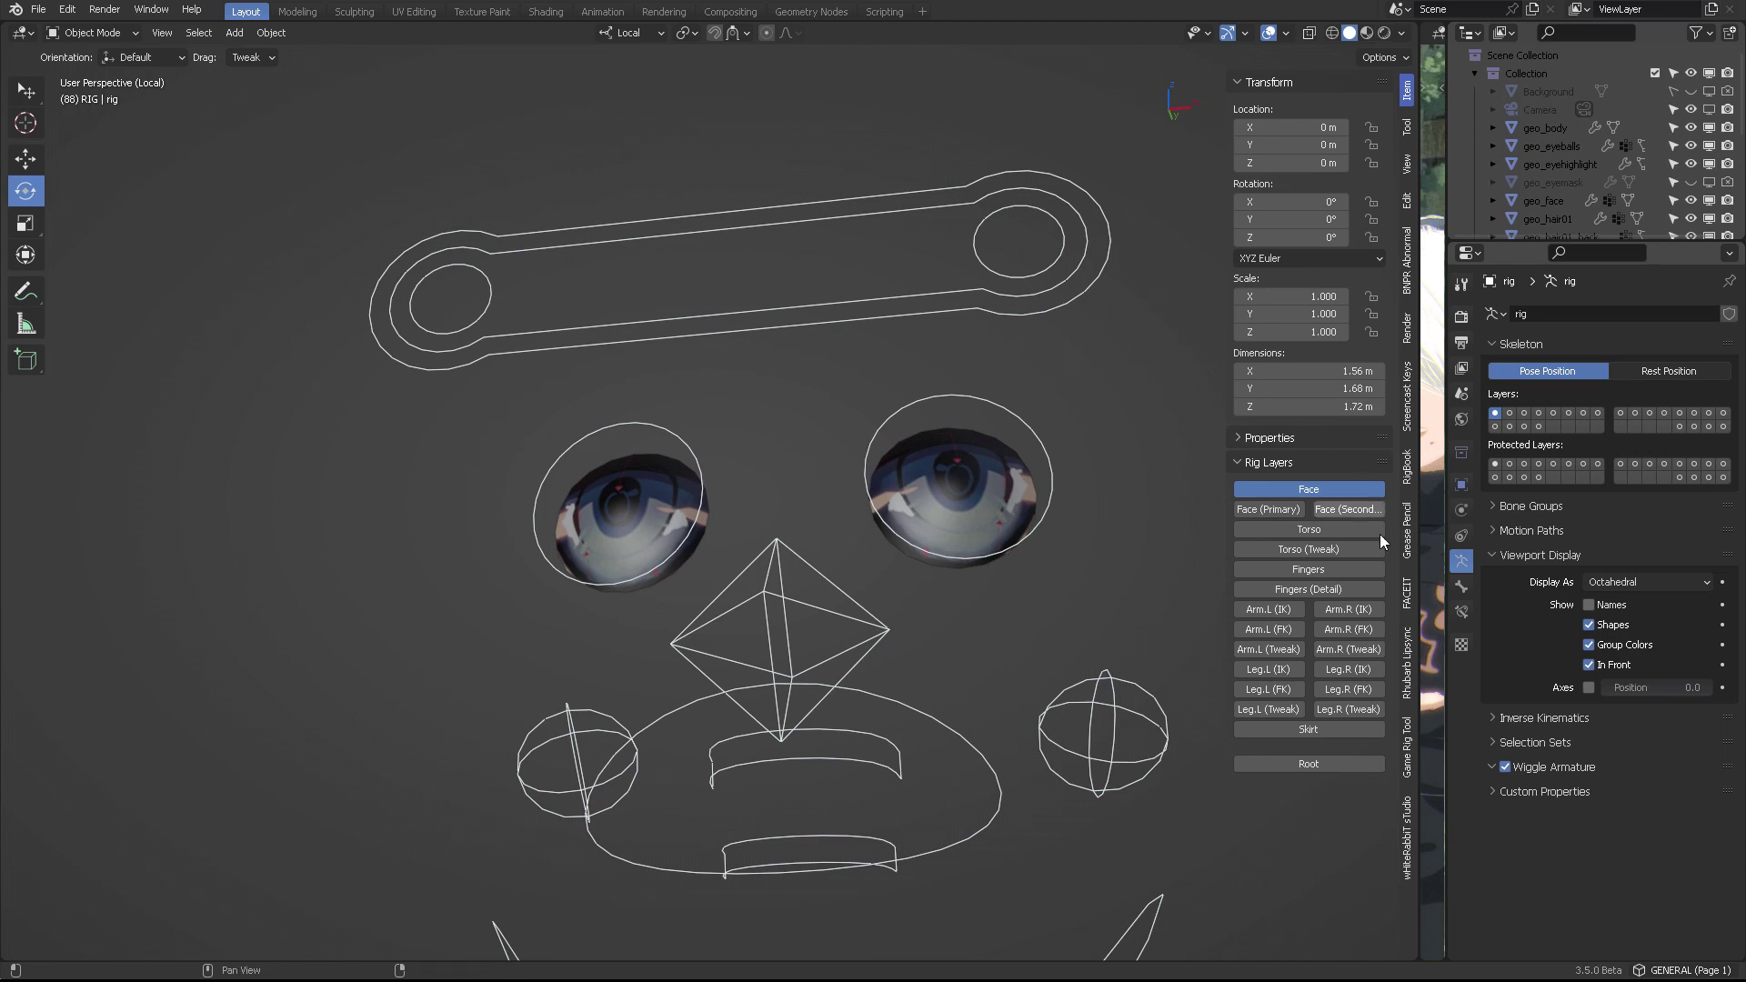
left_click(1461, 586)
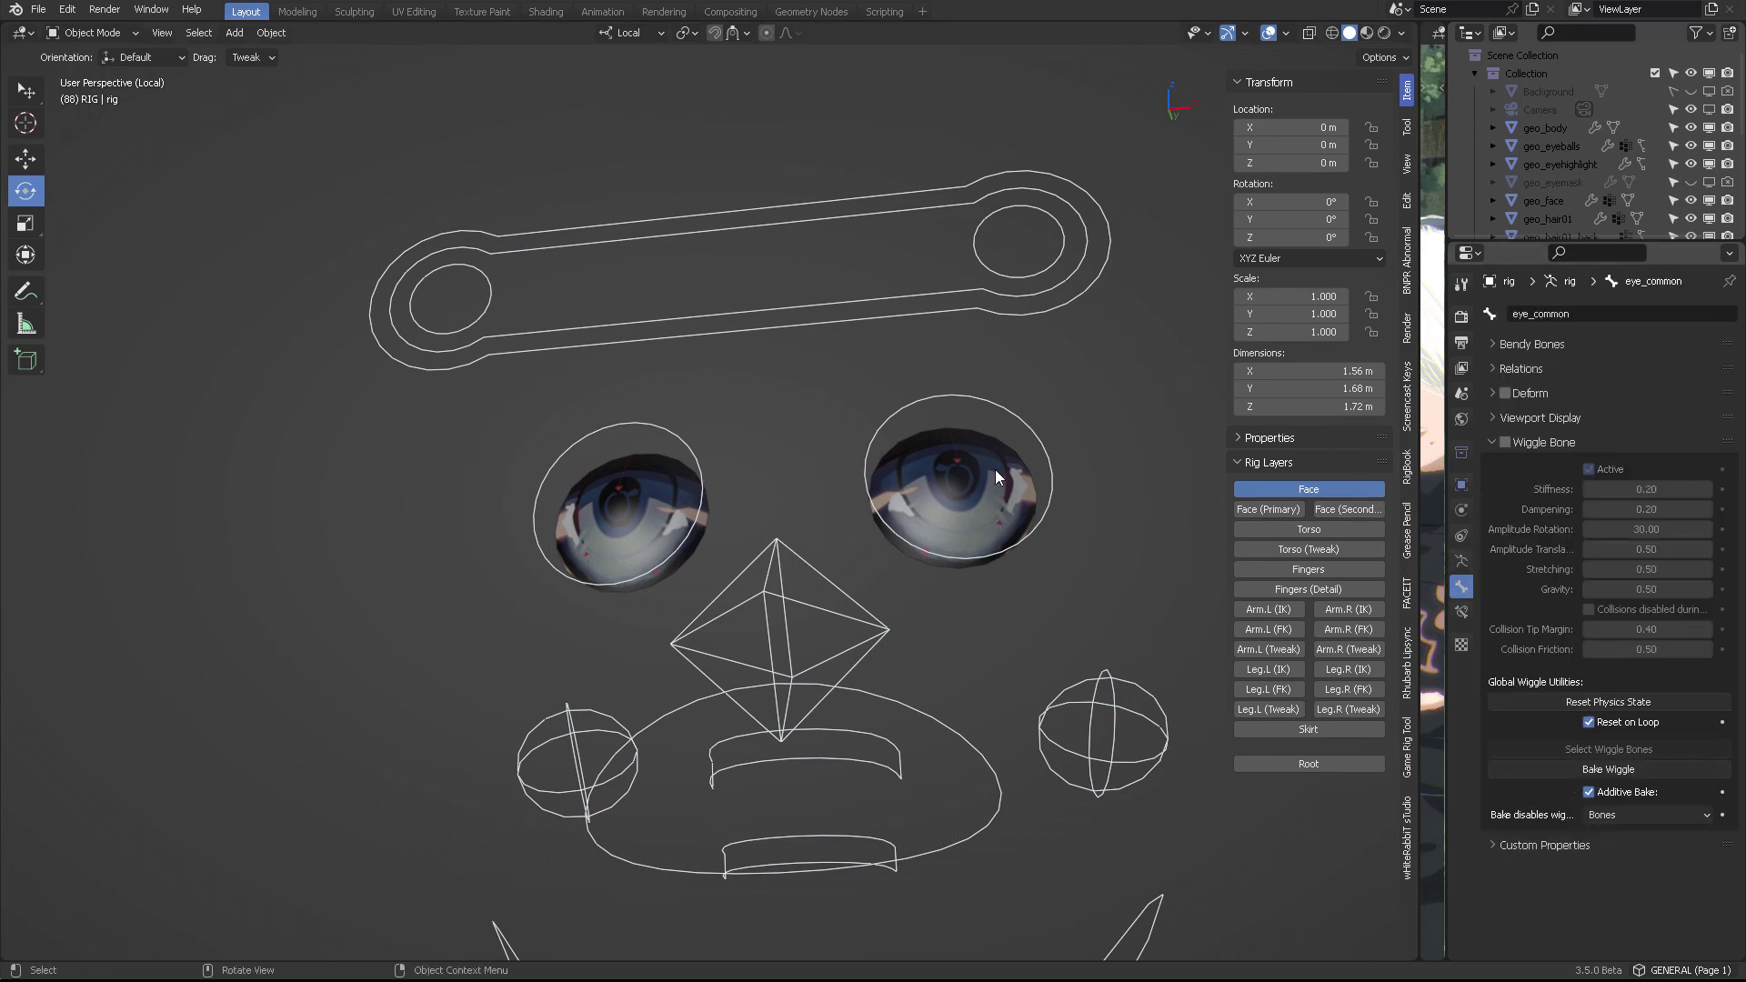
Add a second vertex group named DEF-eye.L to the geo_eyeballs mesh.
left_click(994, 469)
left_click(1461, 611)
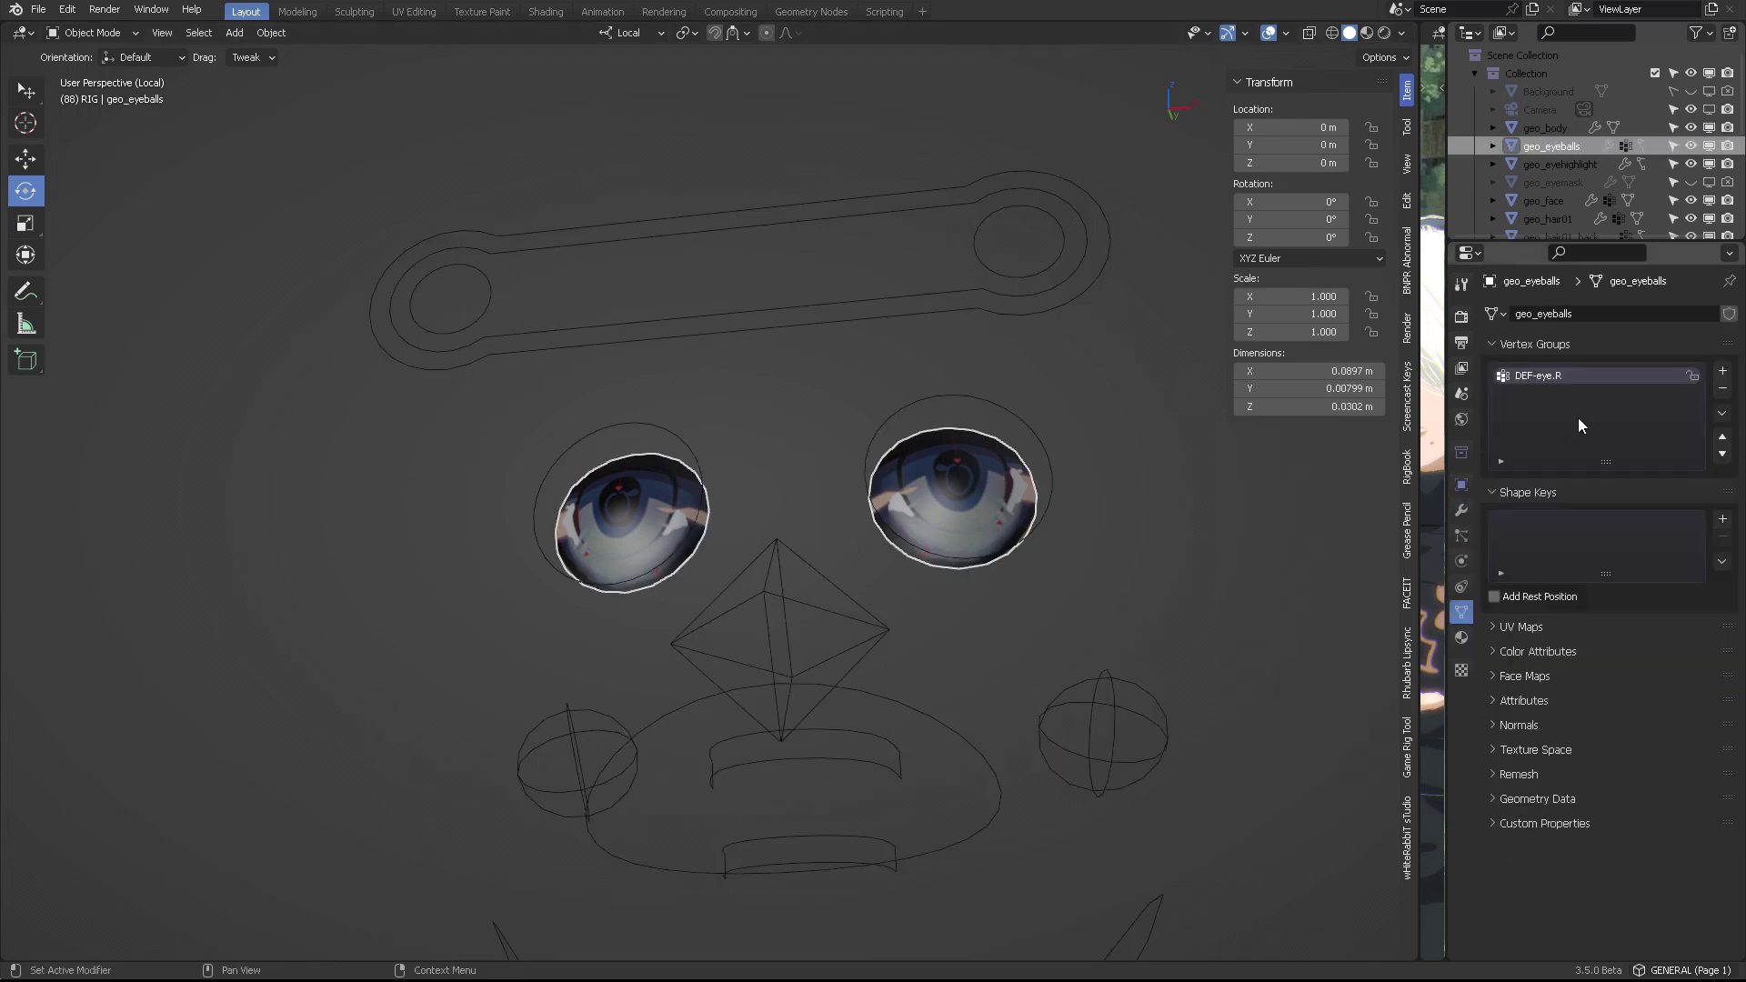
left_click(1722, 371)
type("DEF-eye.R")
type("L")
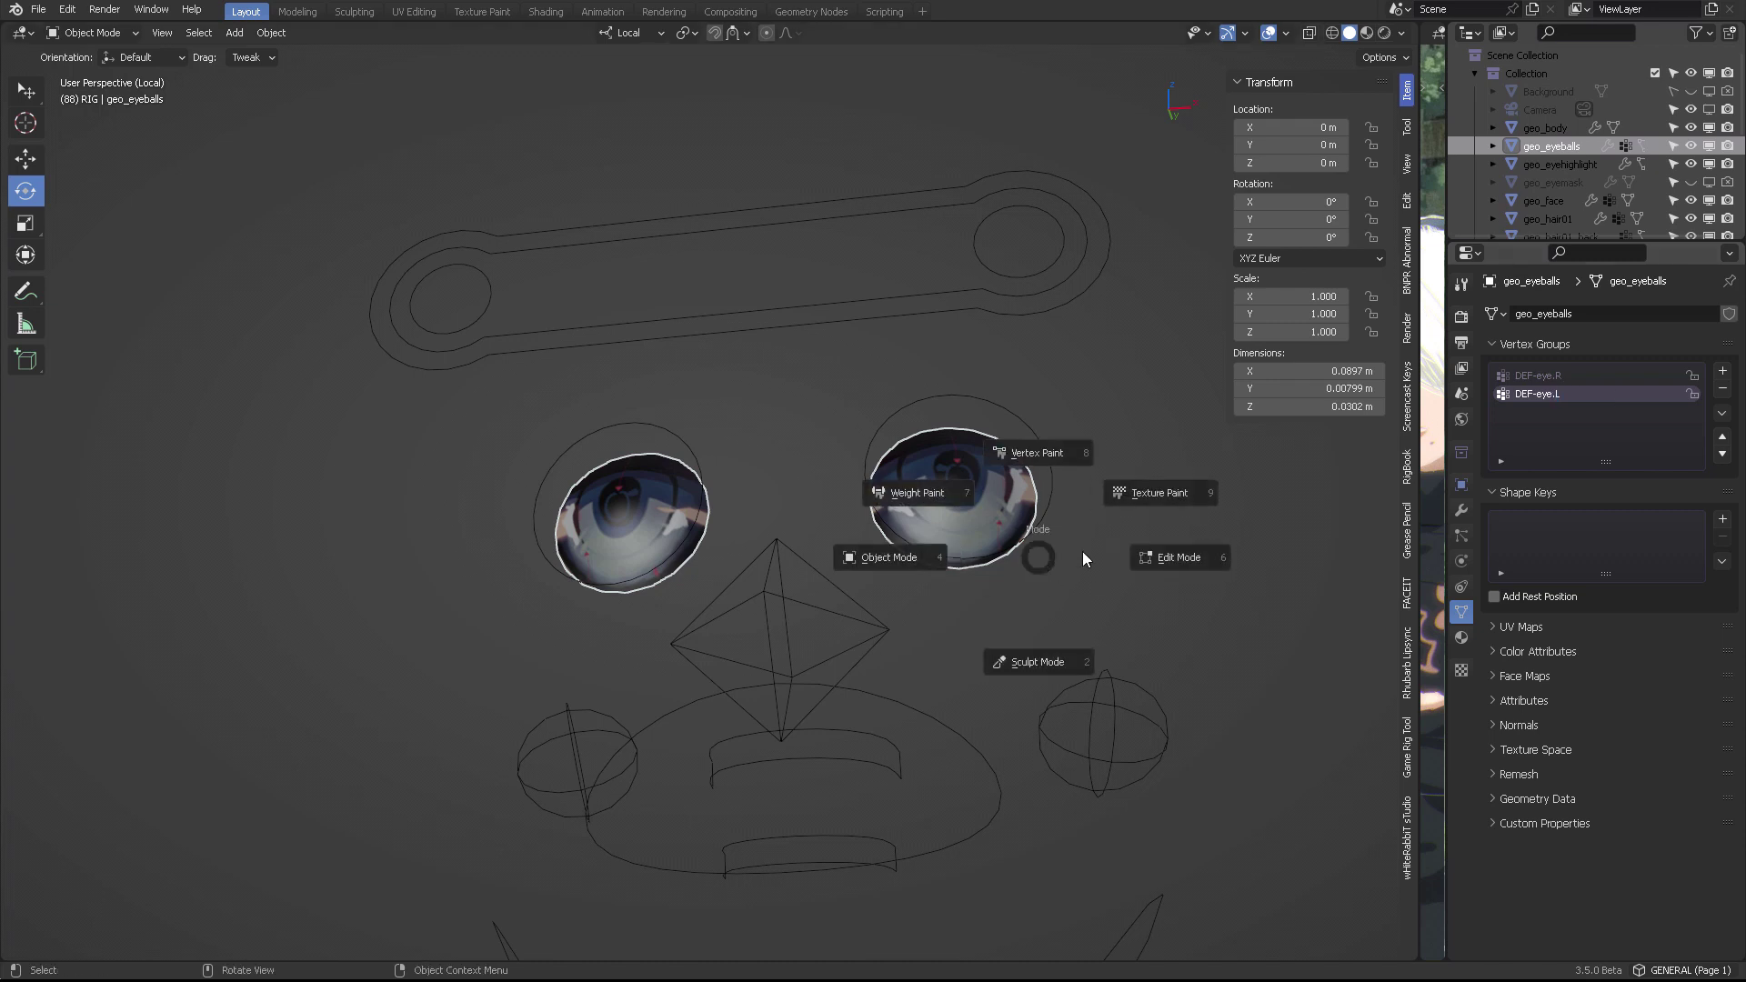
Assign all linked vertices of the character's left eyeball to the DEF-eye.L vertex group with a weight of 1.000.
left_click(1144, 558)
left_click(964, 477)
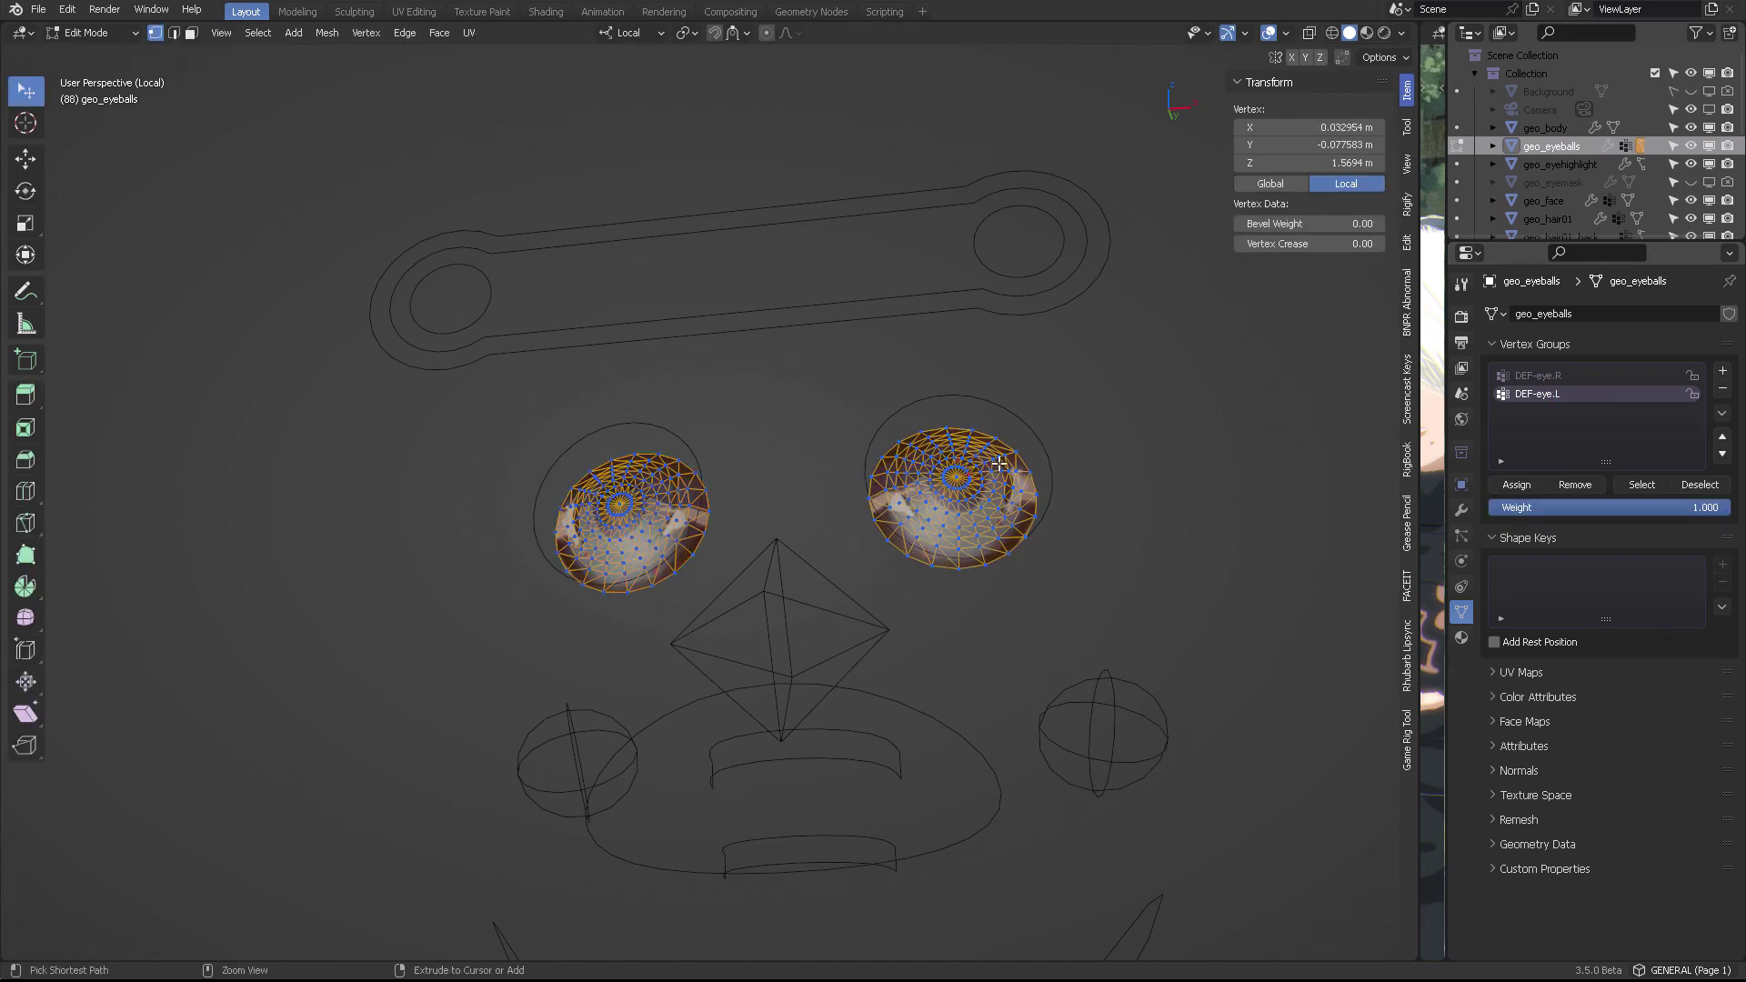
key("ctrl+l")
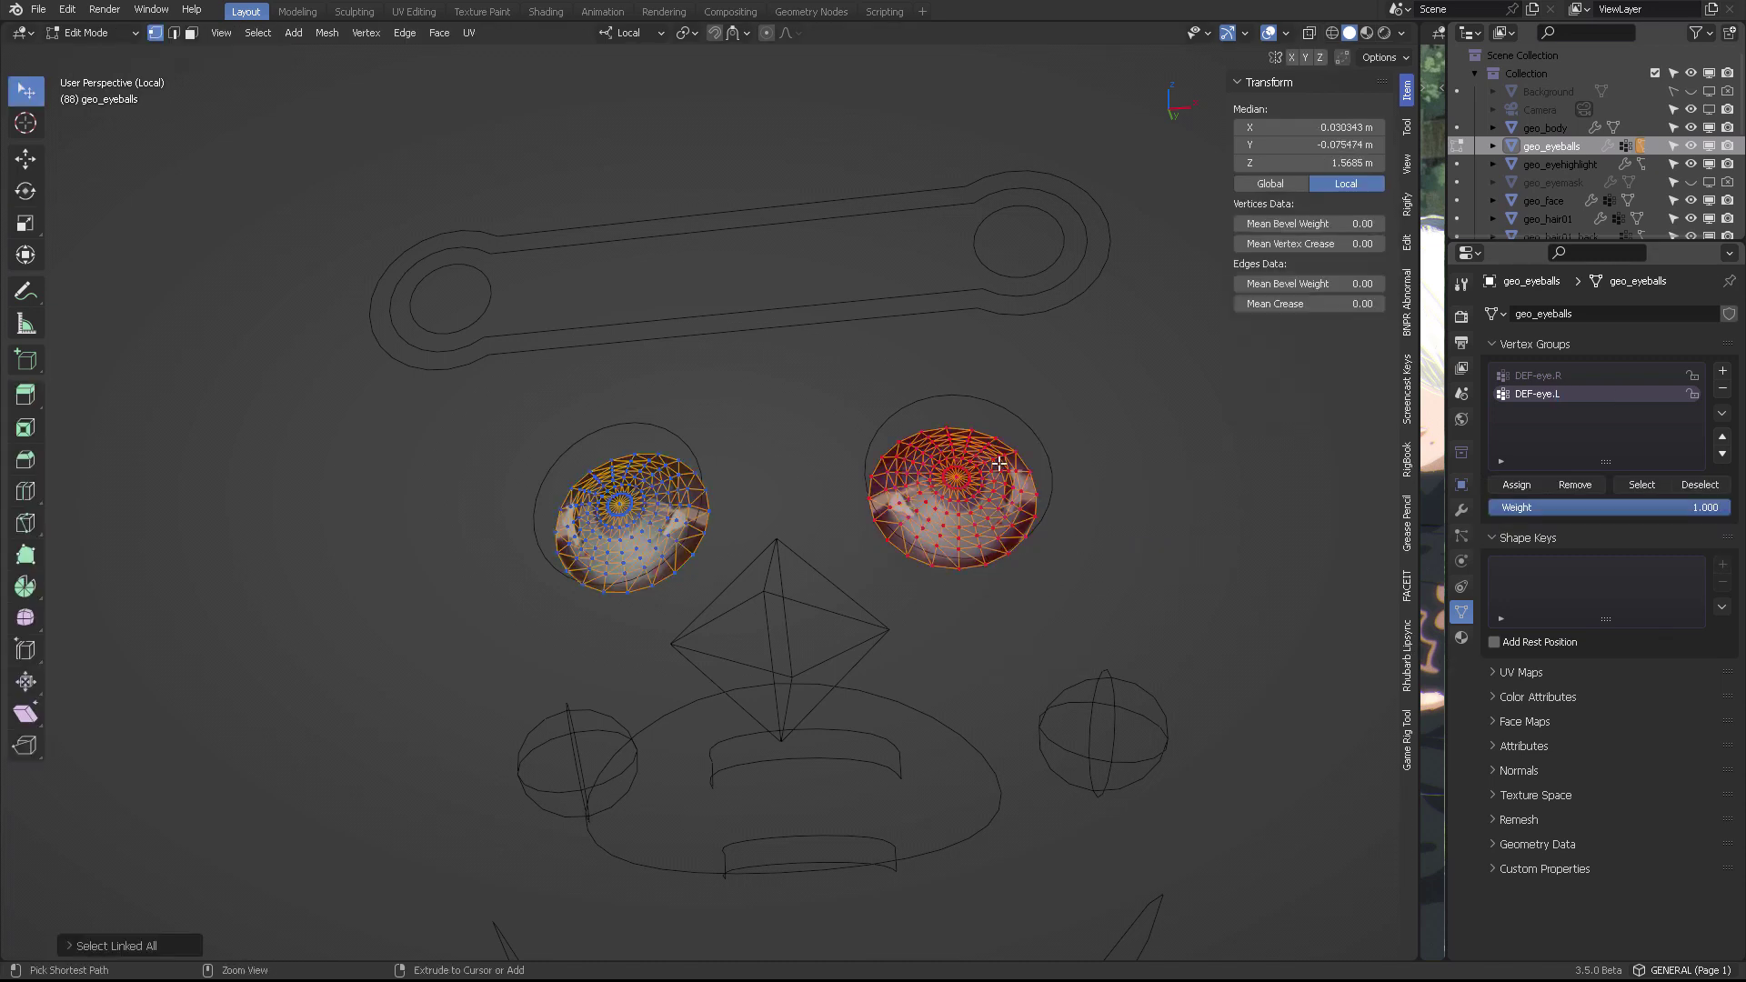
left_click(1526, 480)
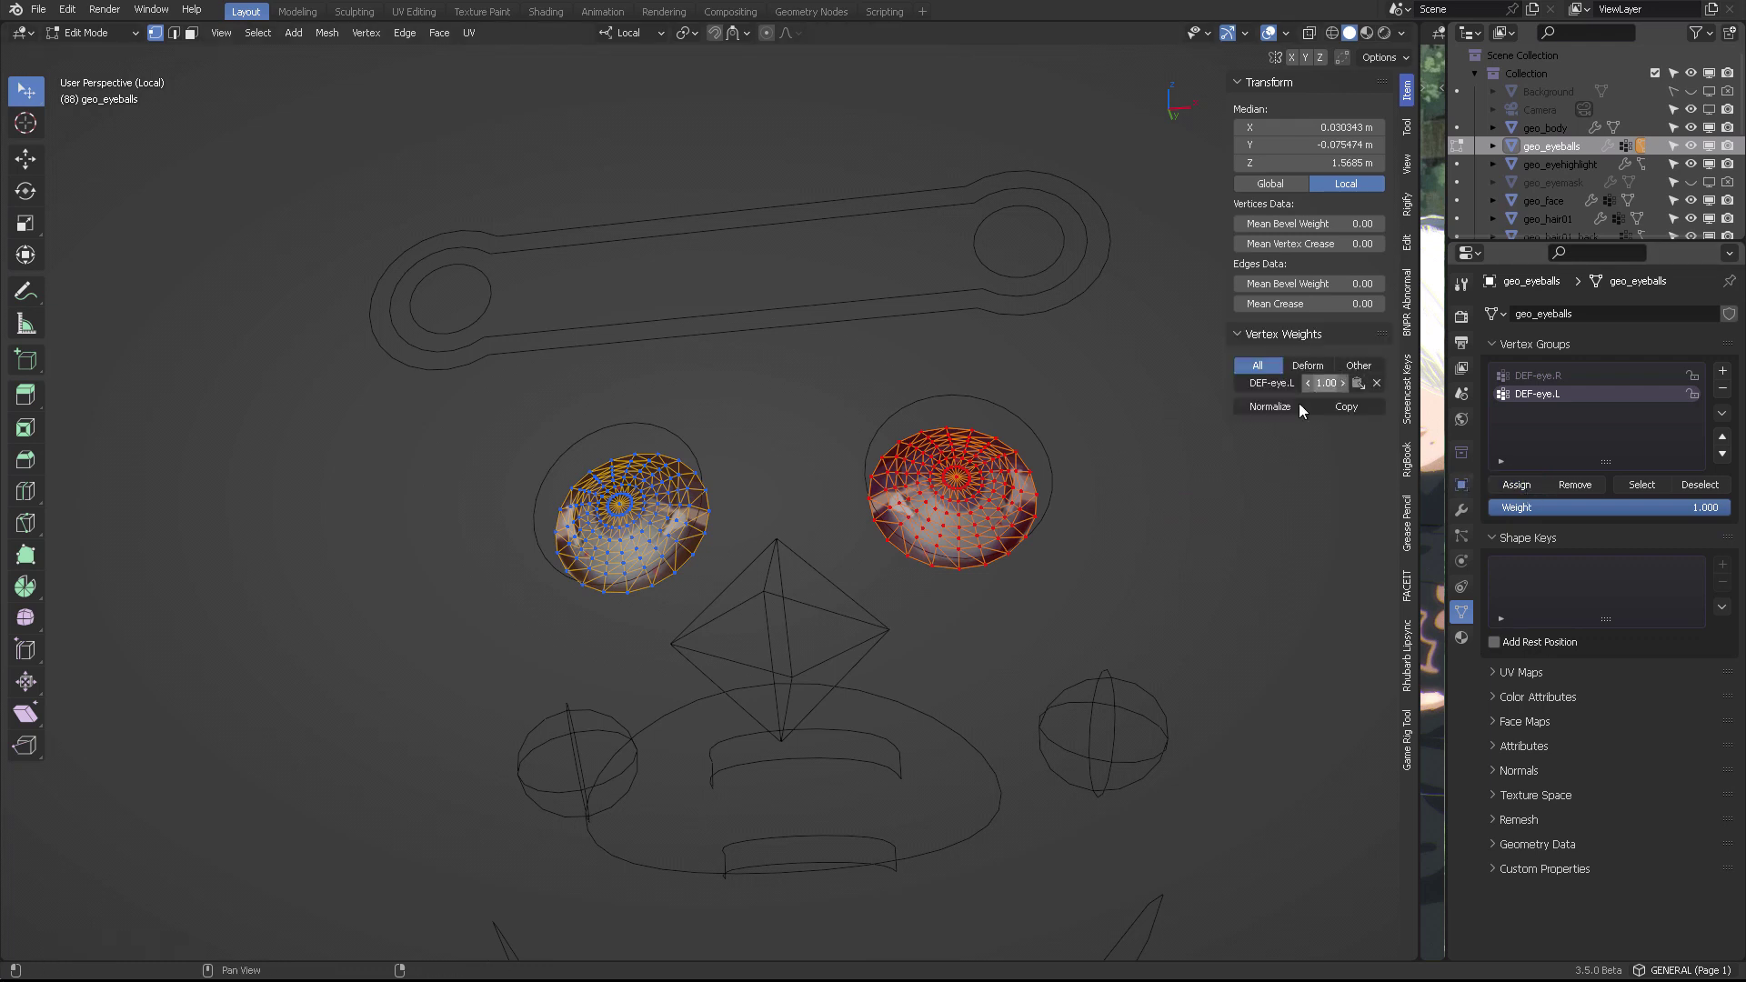
key("q")
key("Escape")
Inspect the DEF-eye.R and DEF-eye.L weights of geo_eyeballs in Weight Paint mode, and return to Object Mode.
key("ctrl+Tab")
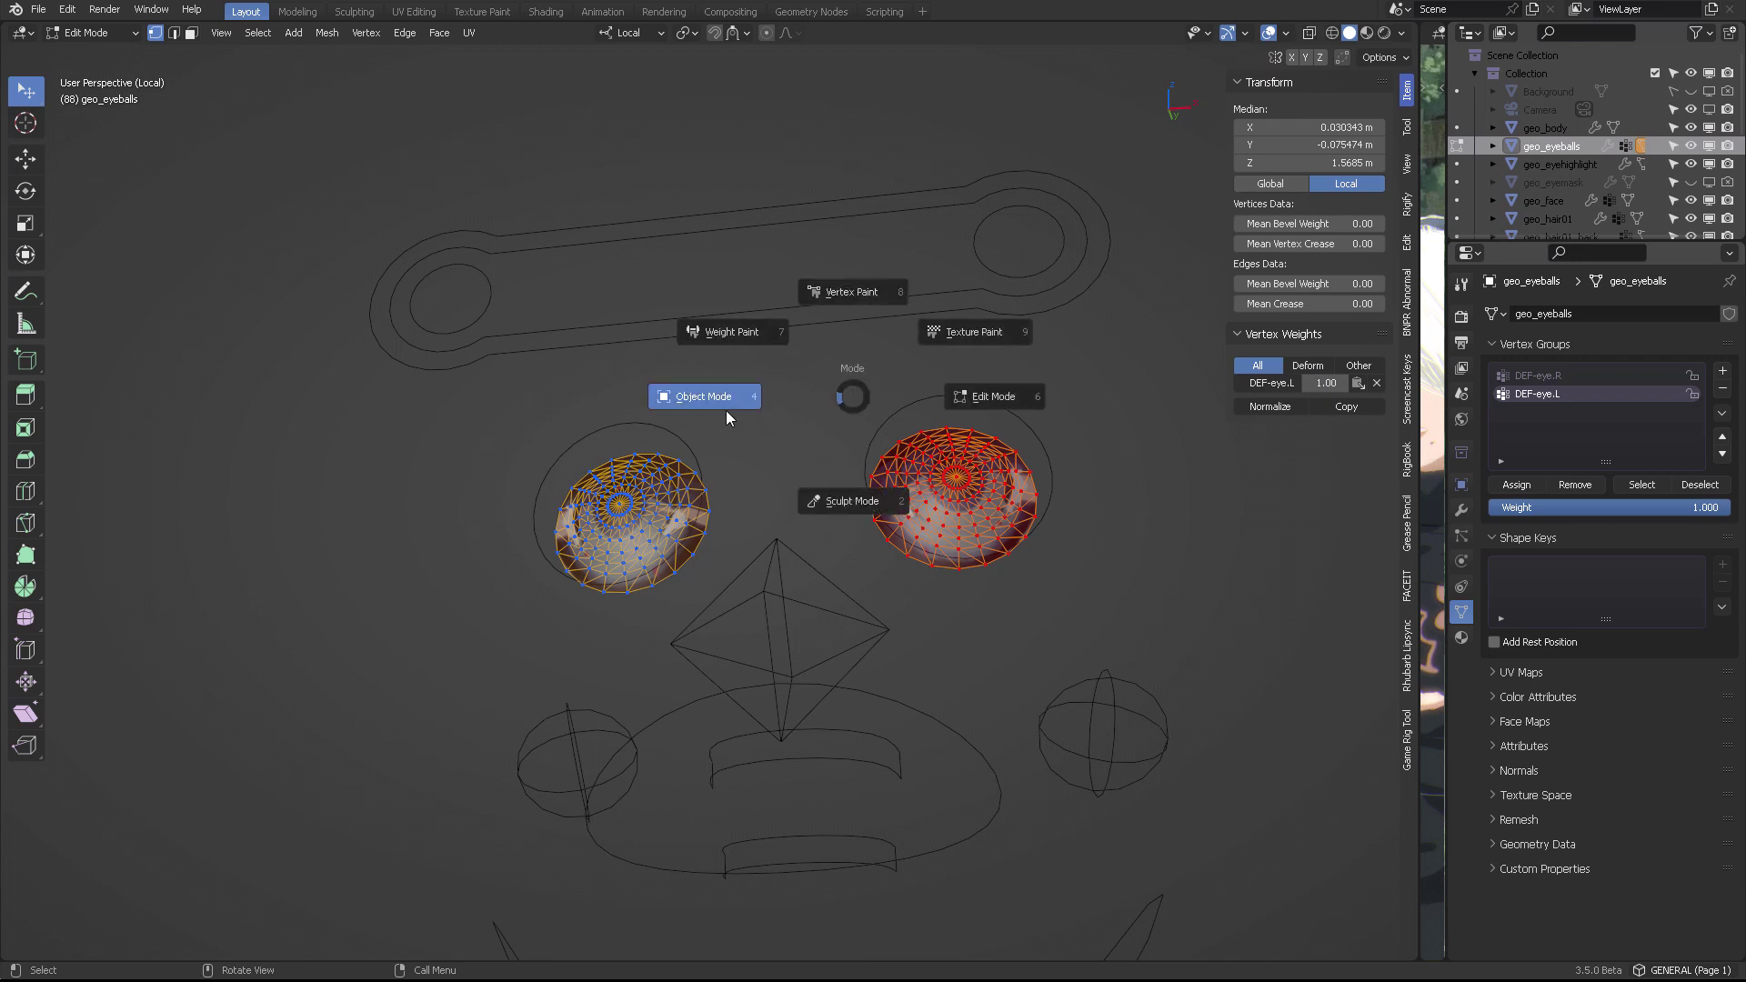
left_click(733, 335)
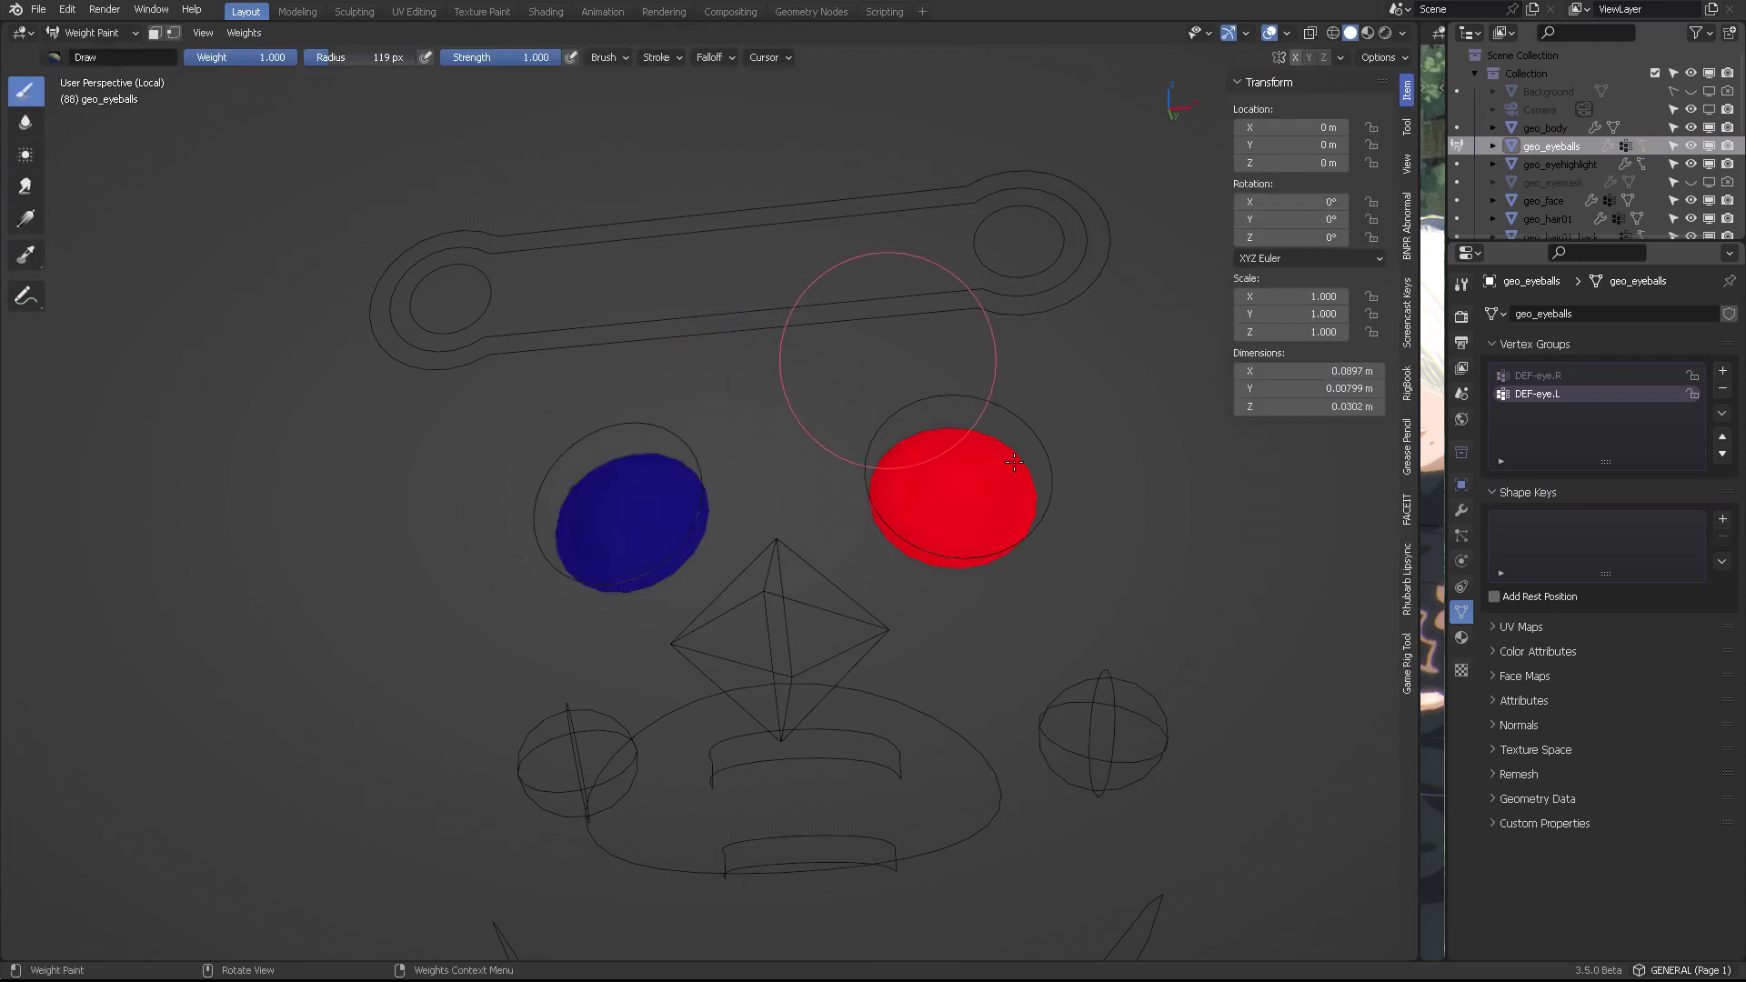
left_click(1535, 374)
left_click(1590, 393)
key("ctrl+Tab")
left_click(870, 341)
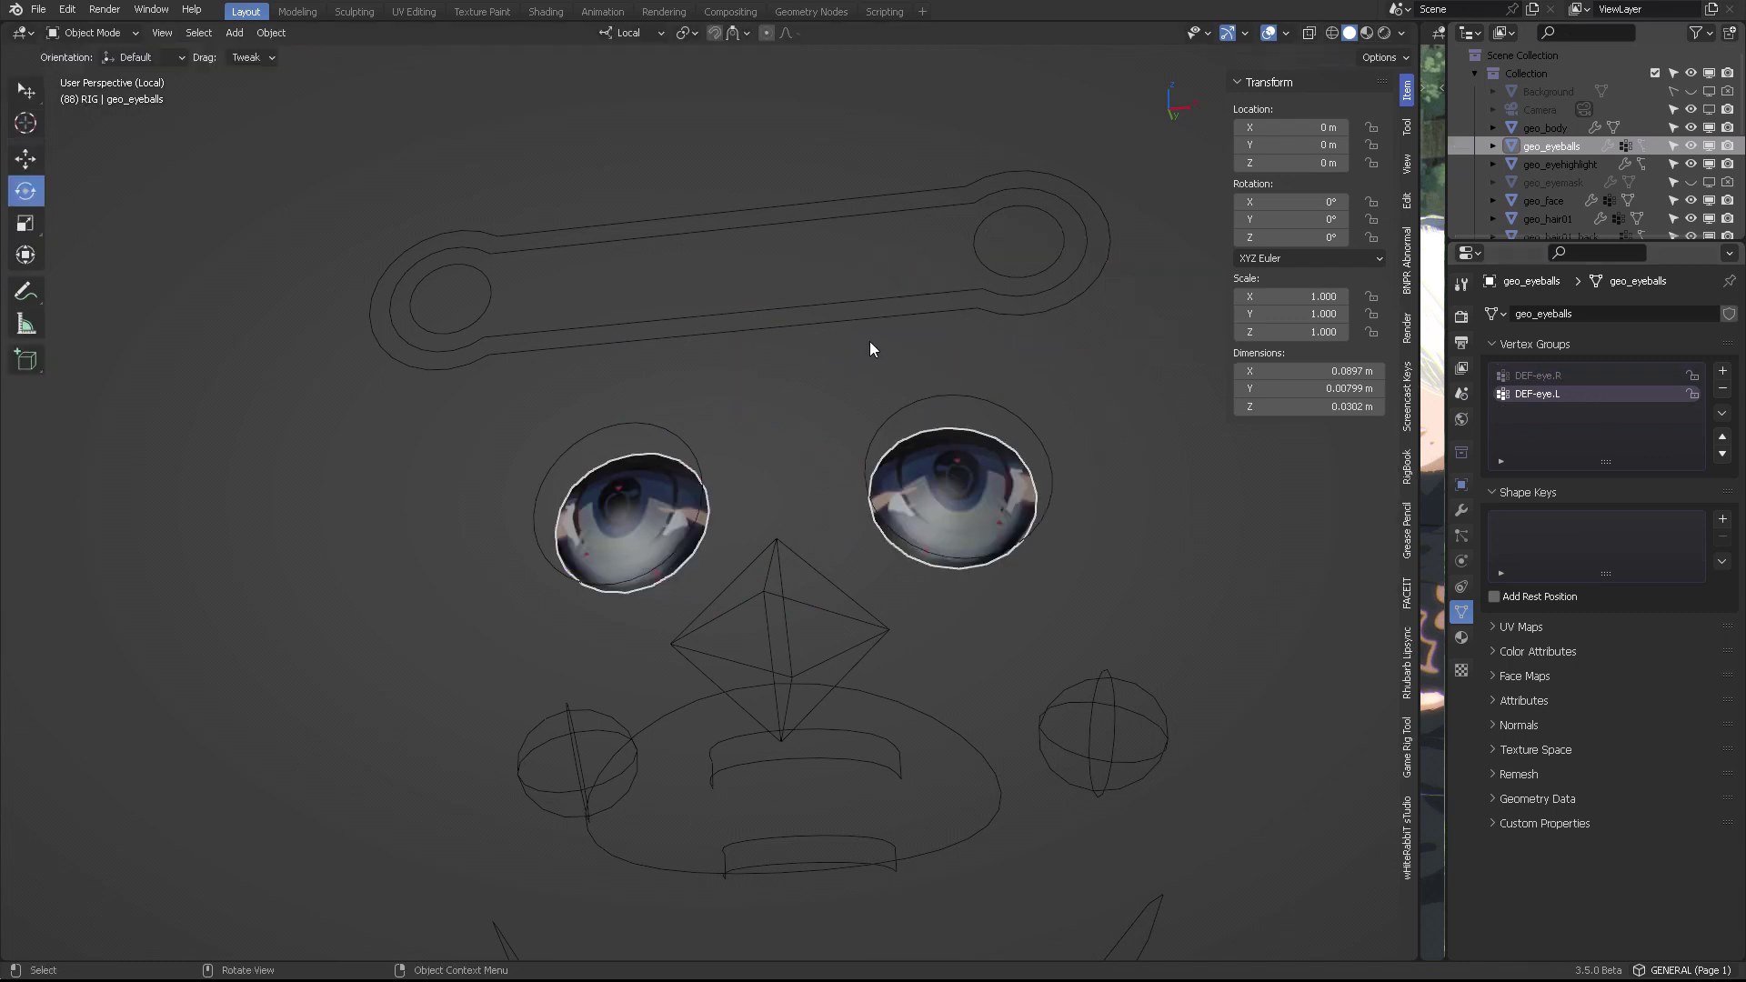
Leave local view to show the full character, select the rig, and switch it to Pose Mode.
key("KP_Divide")
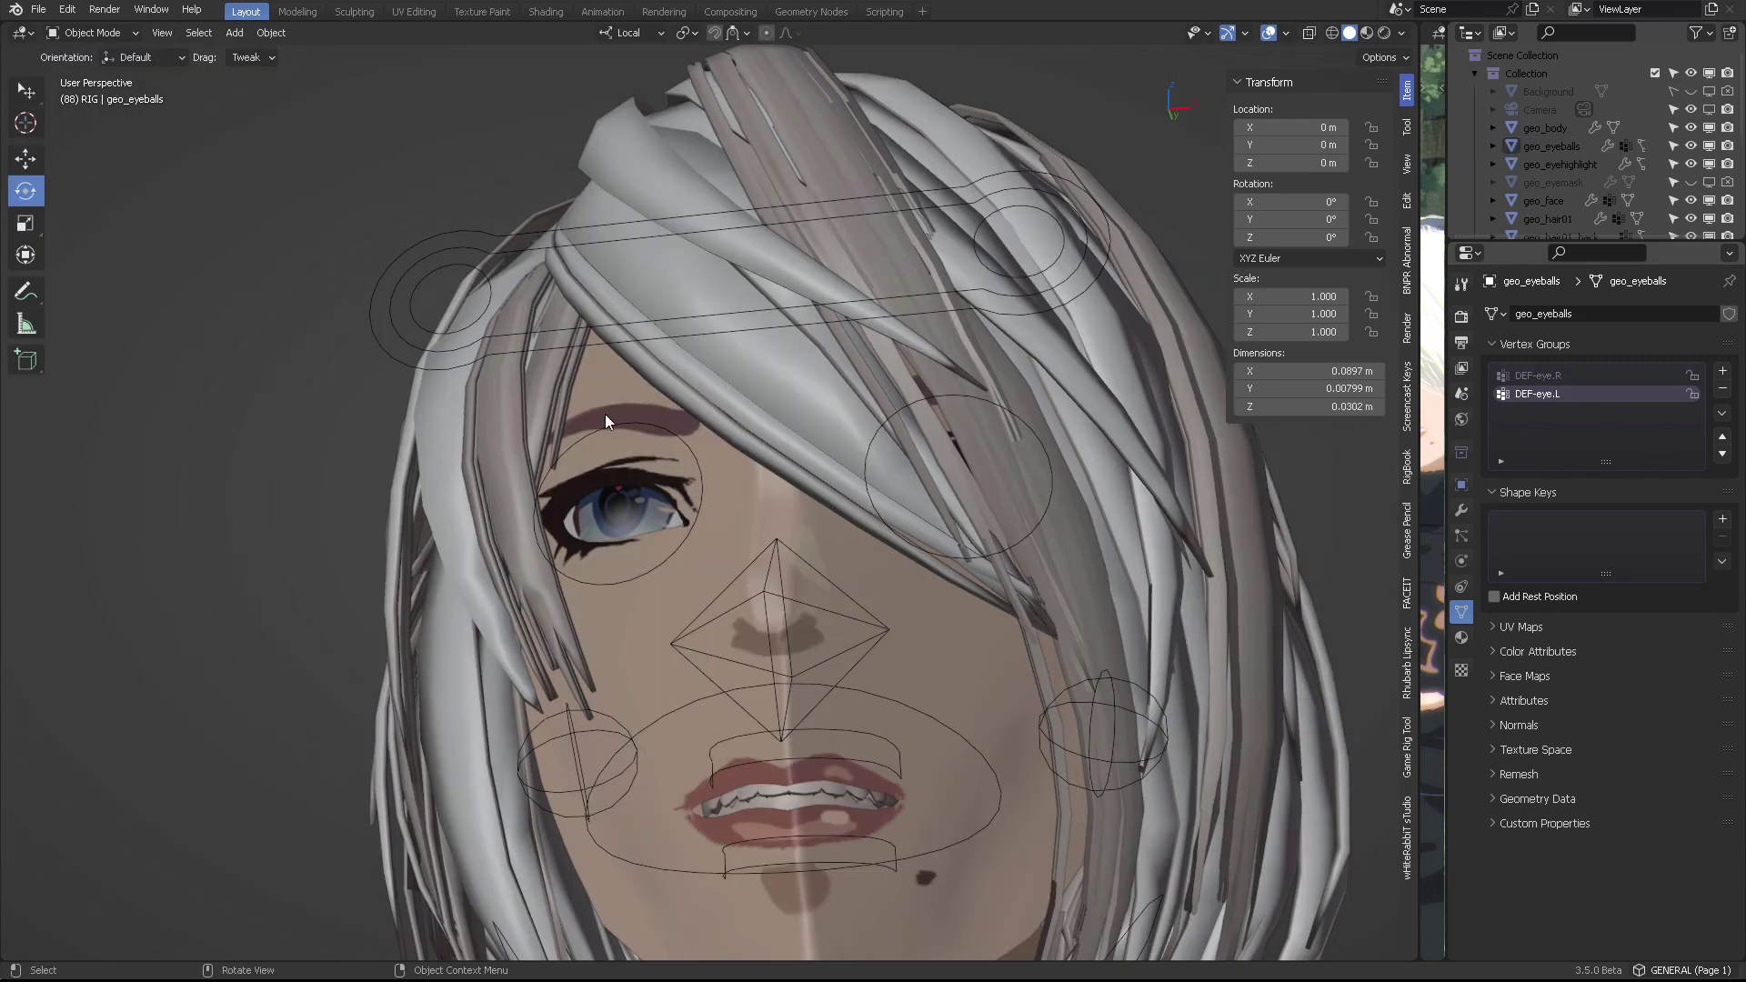
left_click(532, 342)
left_click(520, 331)
key("ctrl+Tab")
left_click(549, 424)
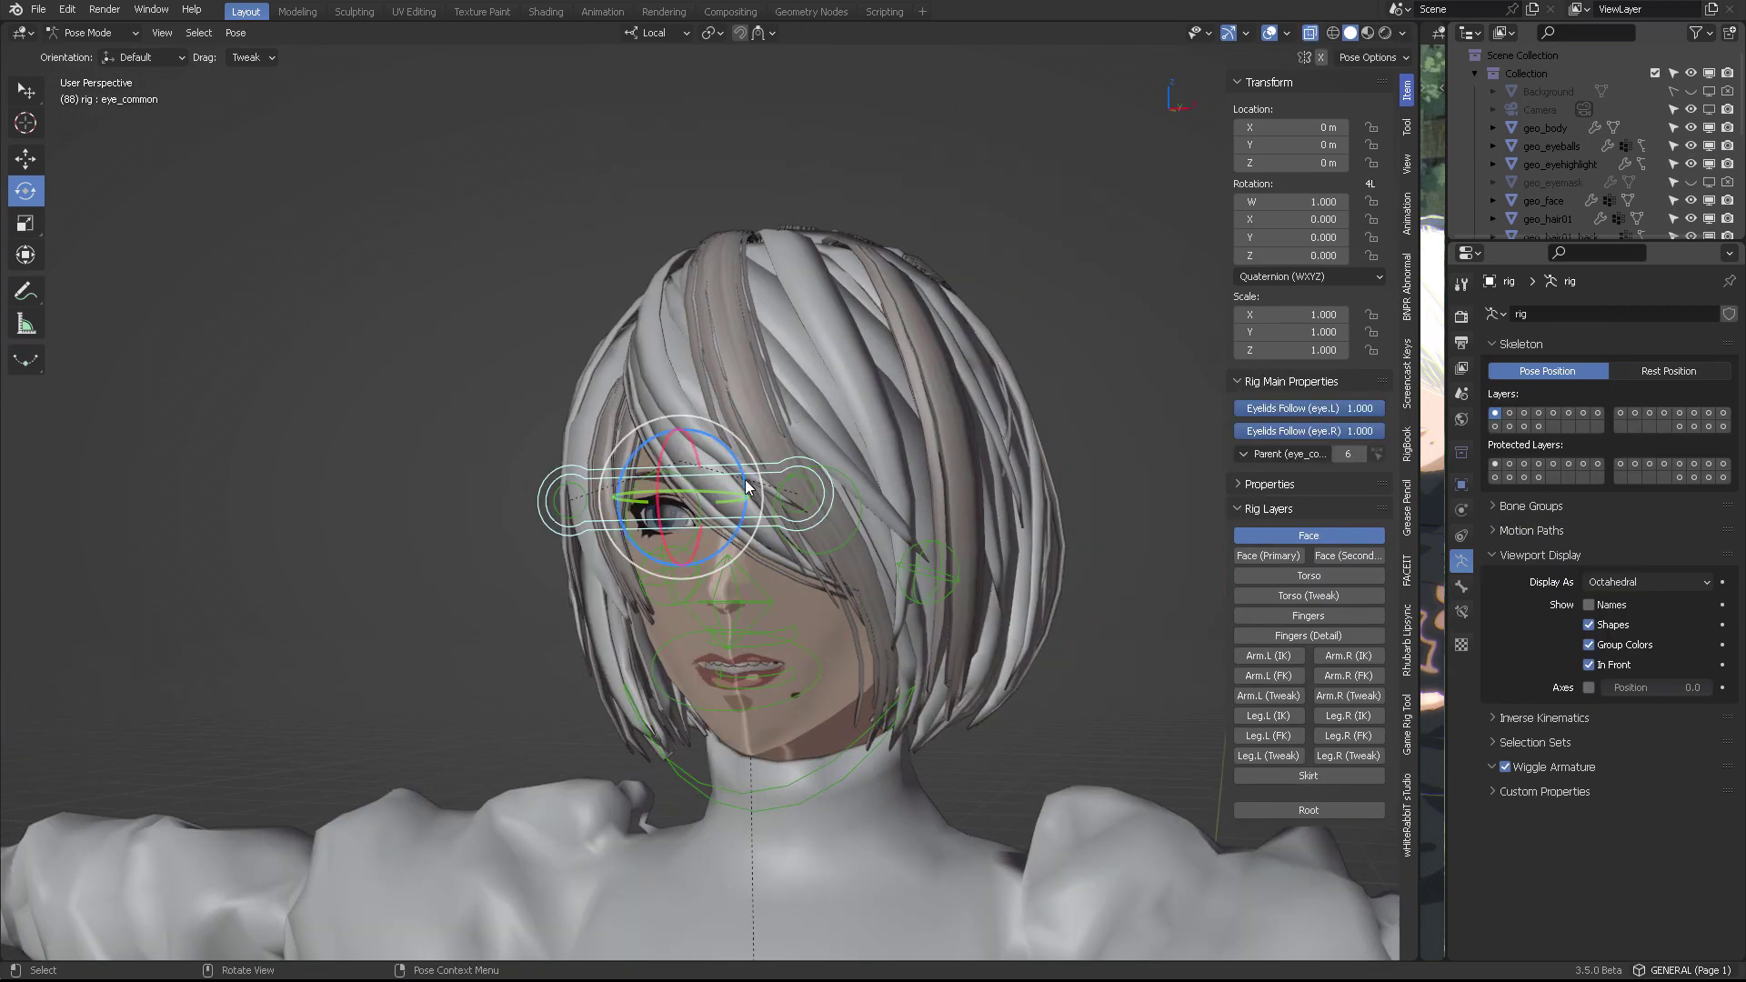
Test the eyeball deformation by moving the eye_common controller and the eye.R controller, cancelling each move.
key("g")
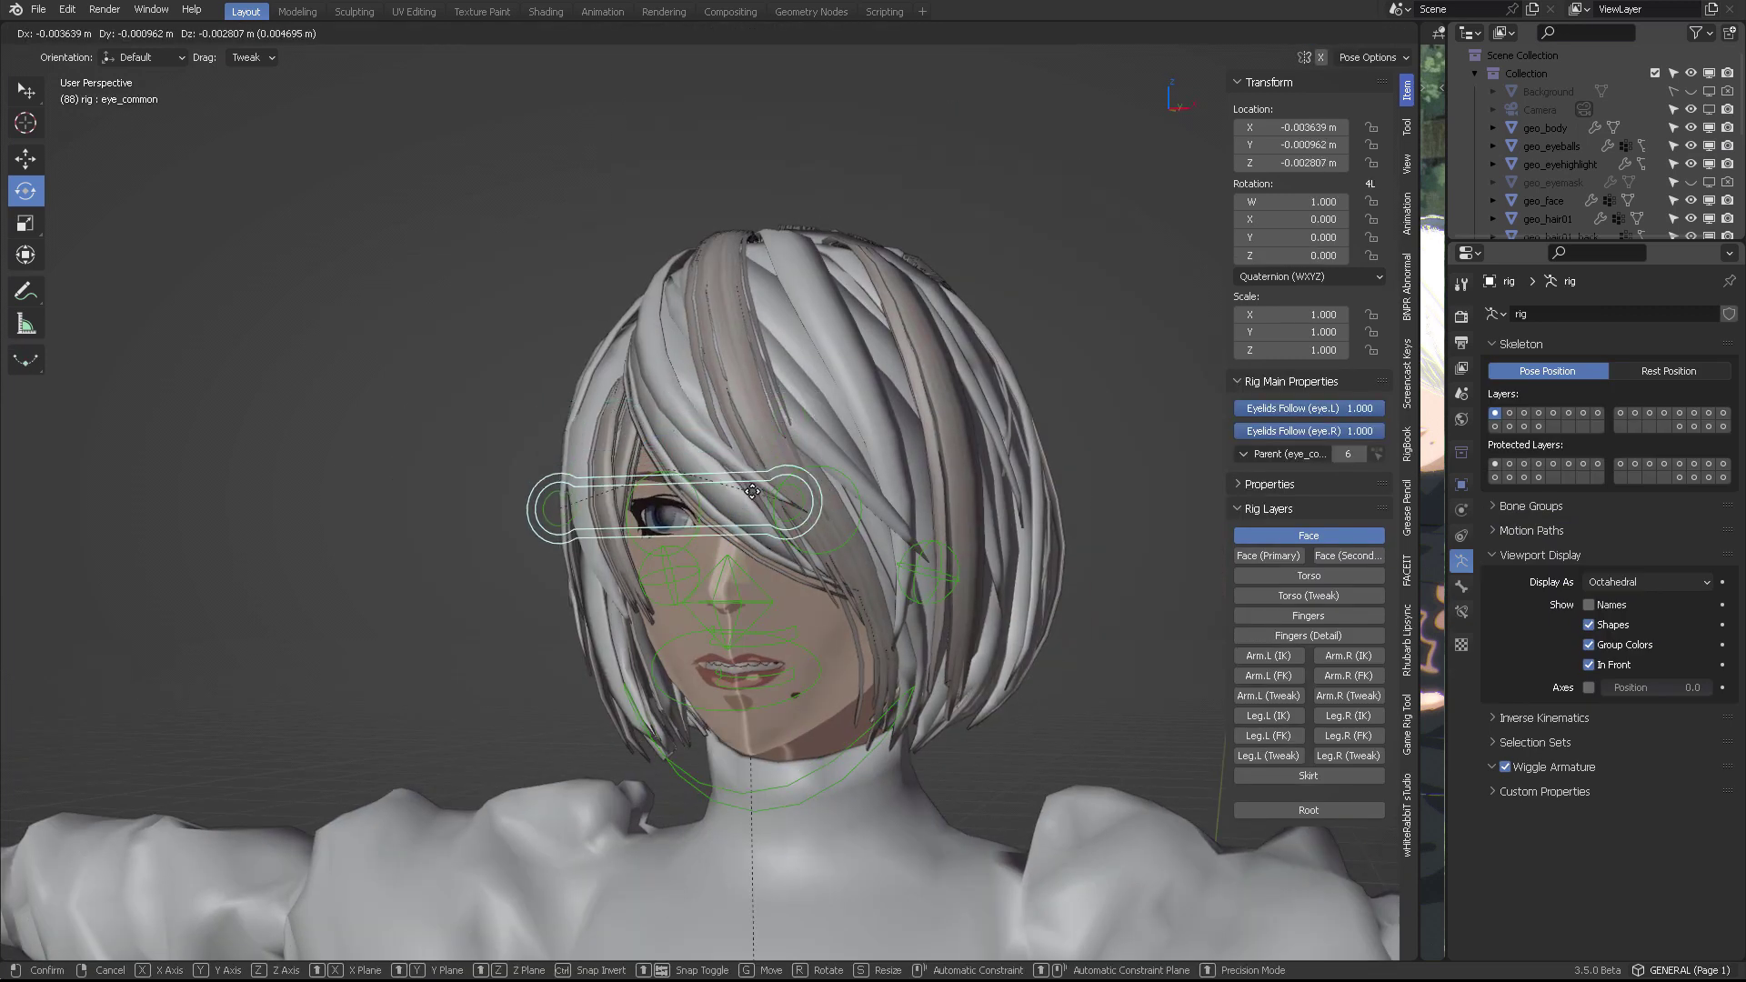
key("Escape")
left_click(575, 501)
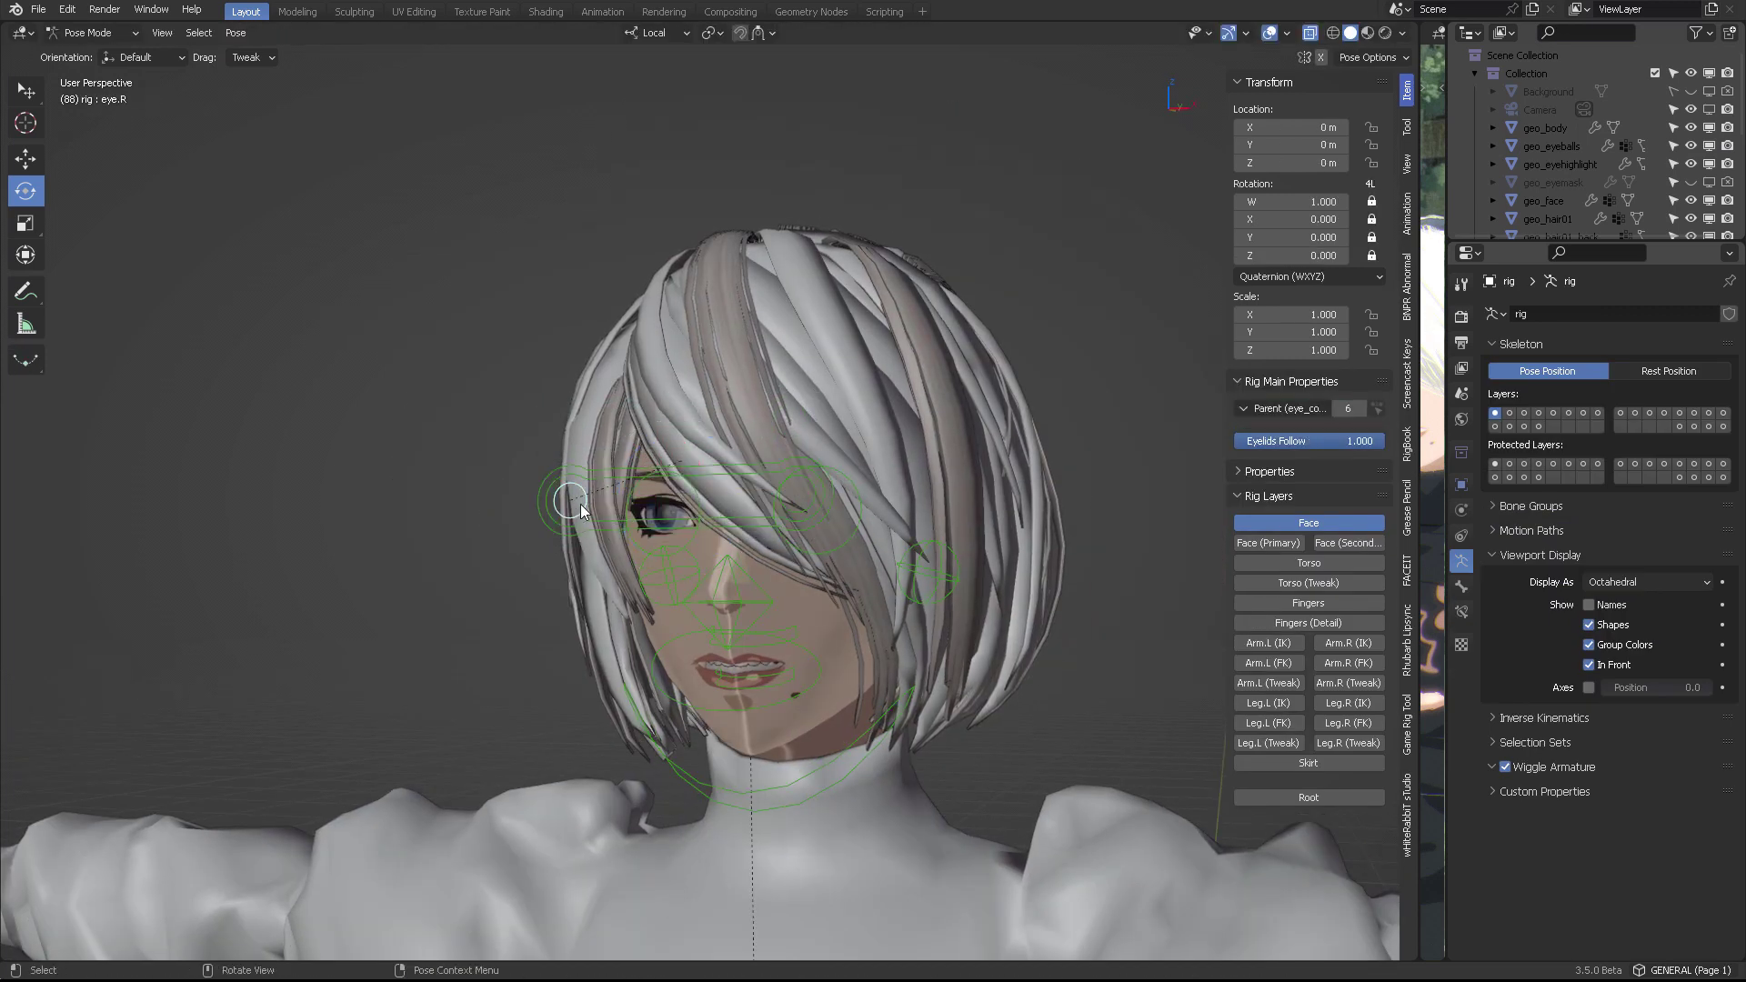
key("g")
right_click(586, 492)
Scale the eye_master.R controller up to about 1.257.
scroll(718, 487, "up", 3)
left_click(684, 559)
key("s")
left_click(714, 547)
scroll(899, 491, "down", 5)
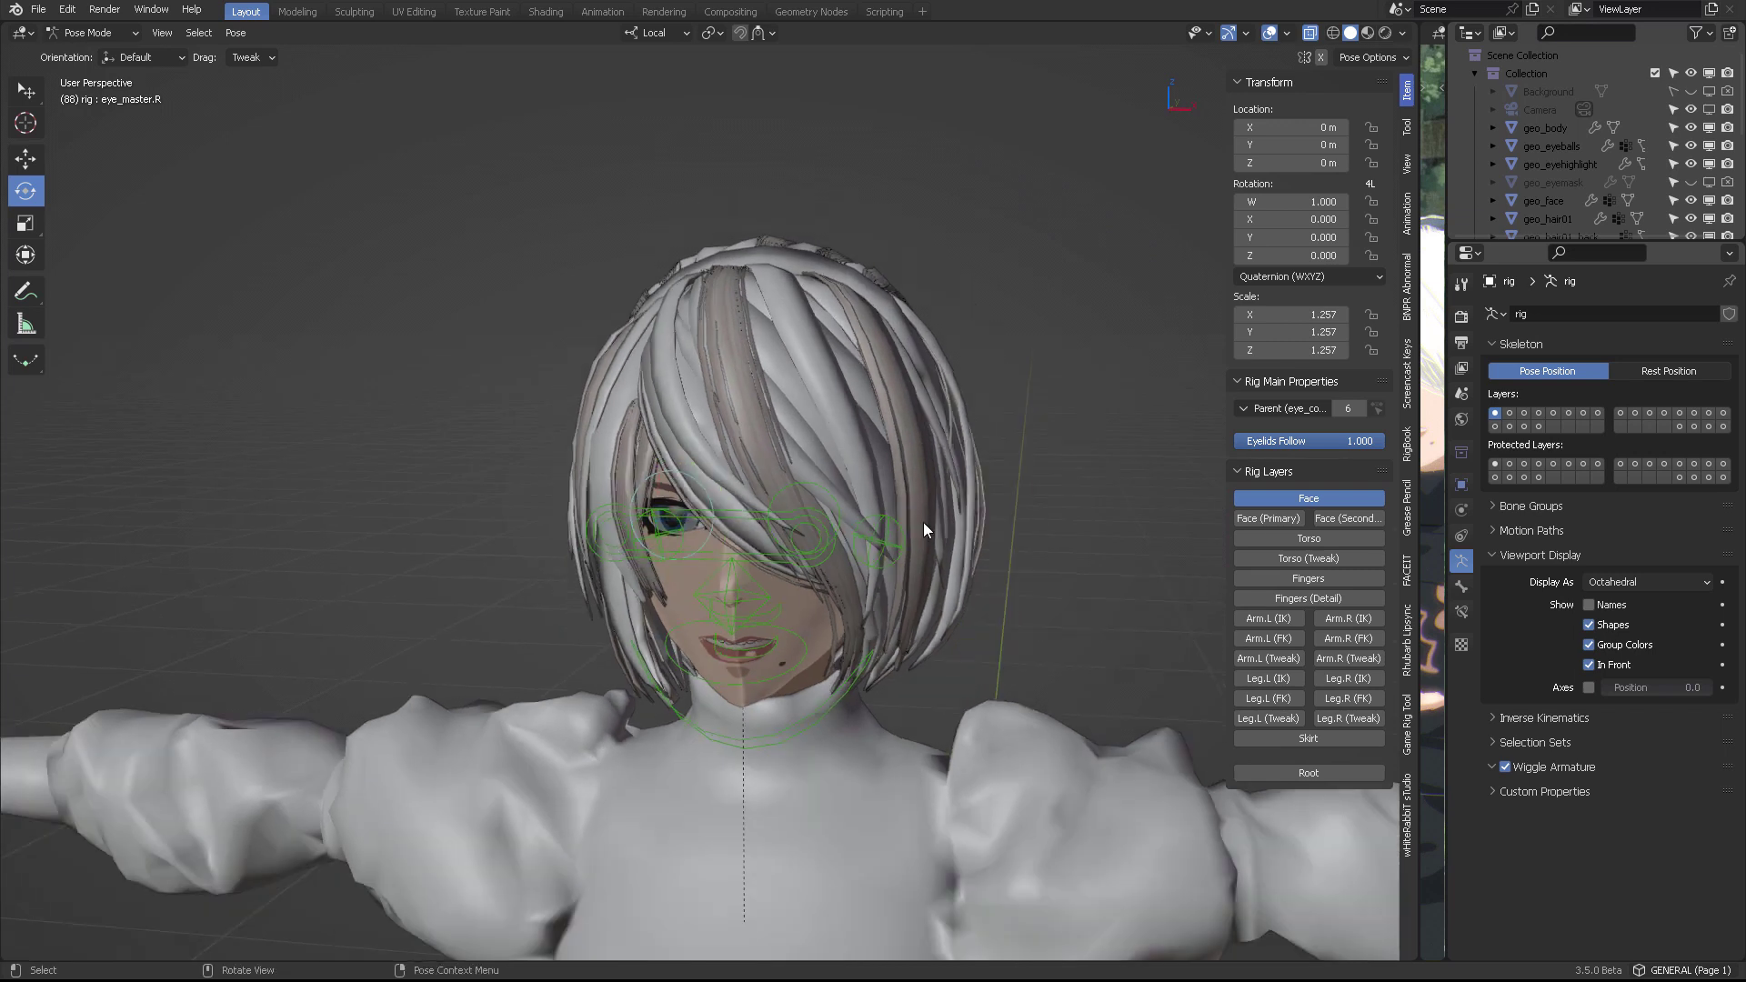
Preview the character with its materials and orbit around the posed model to review the result.
scroll(922, 521, "down", 1)
middle_click_drag(922, 521, 900, 513)
left_click(1368, 35)
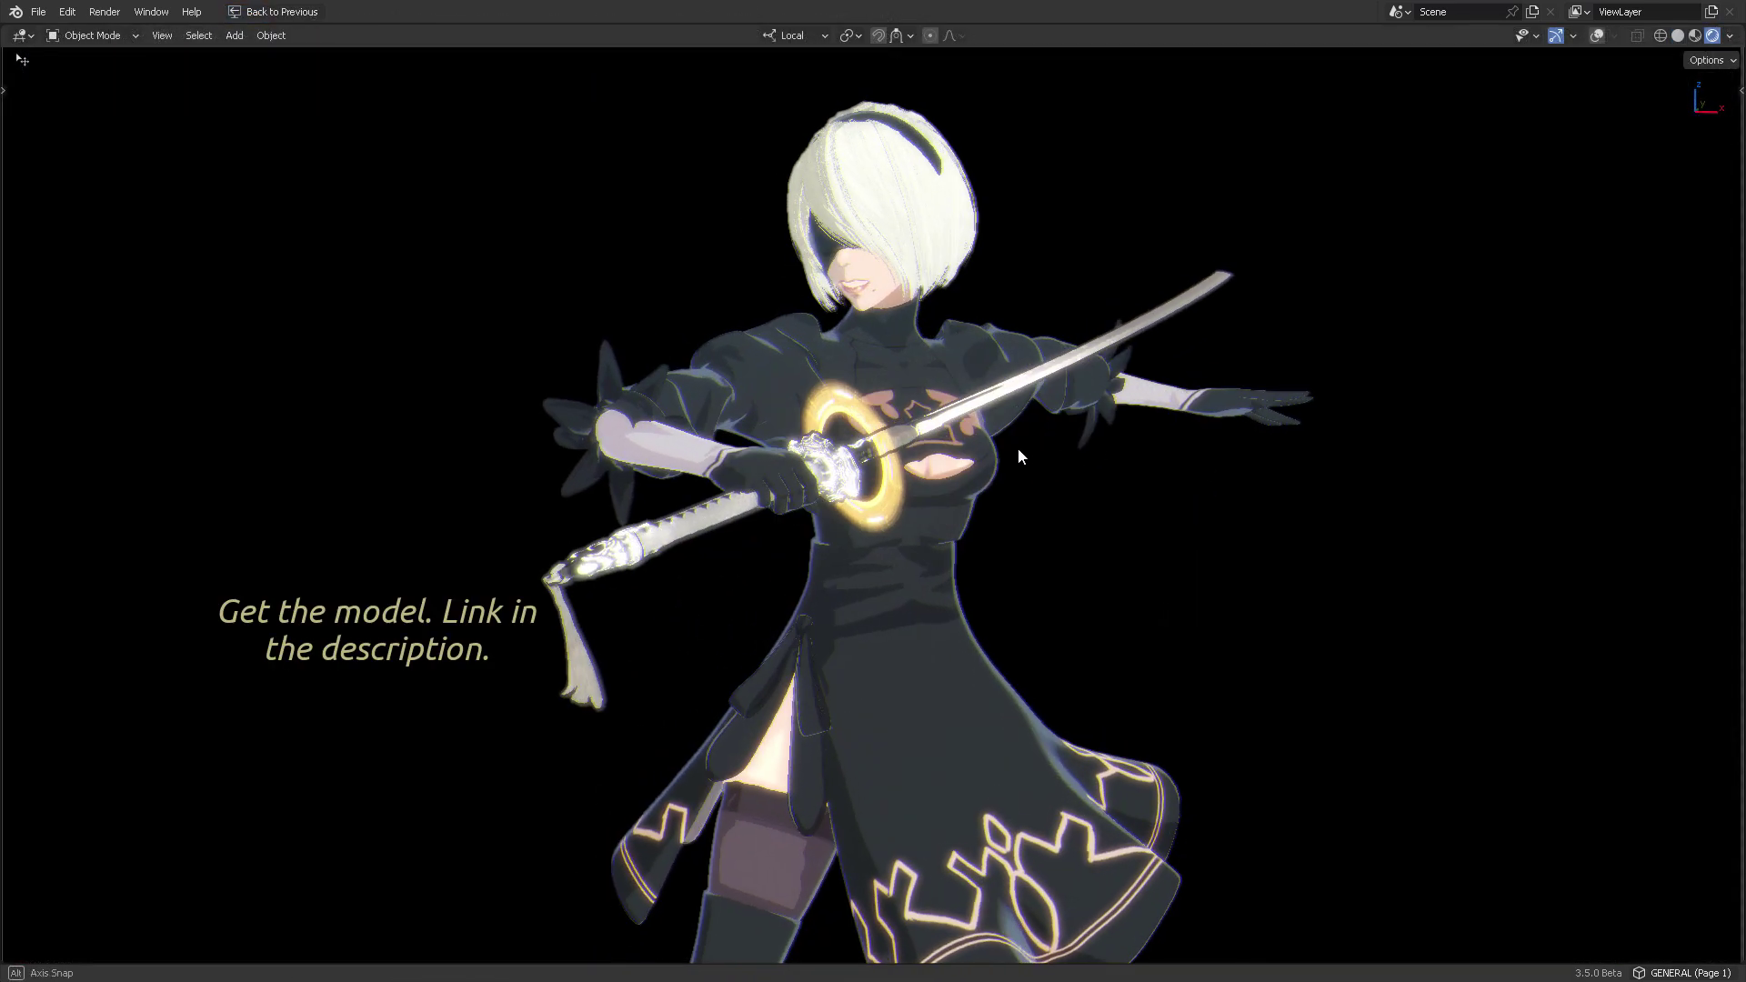
middle_click_drag(1013, 447, 432, 441)
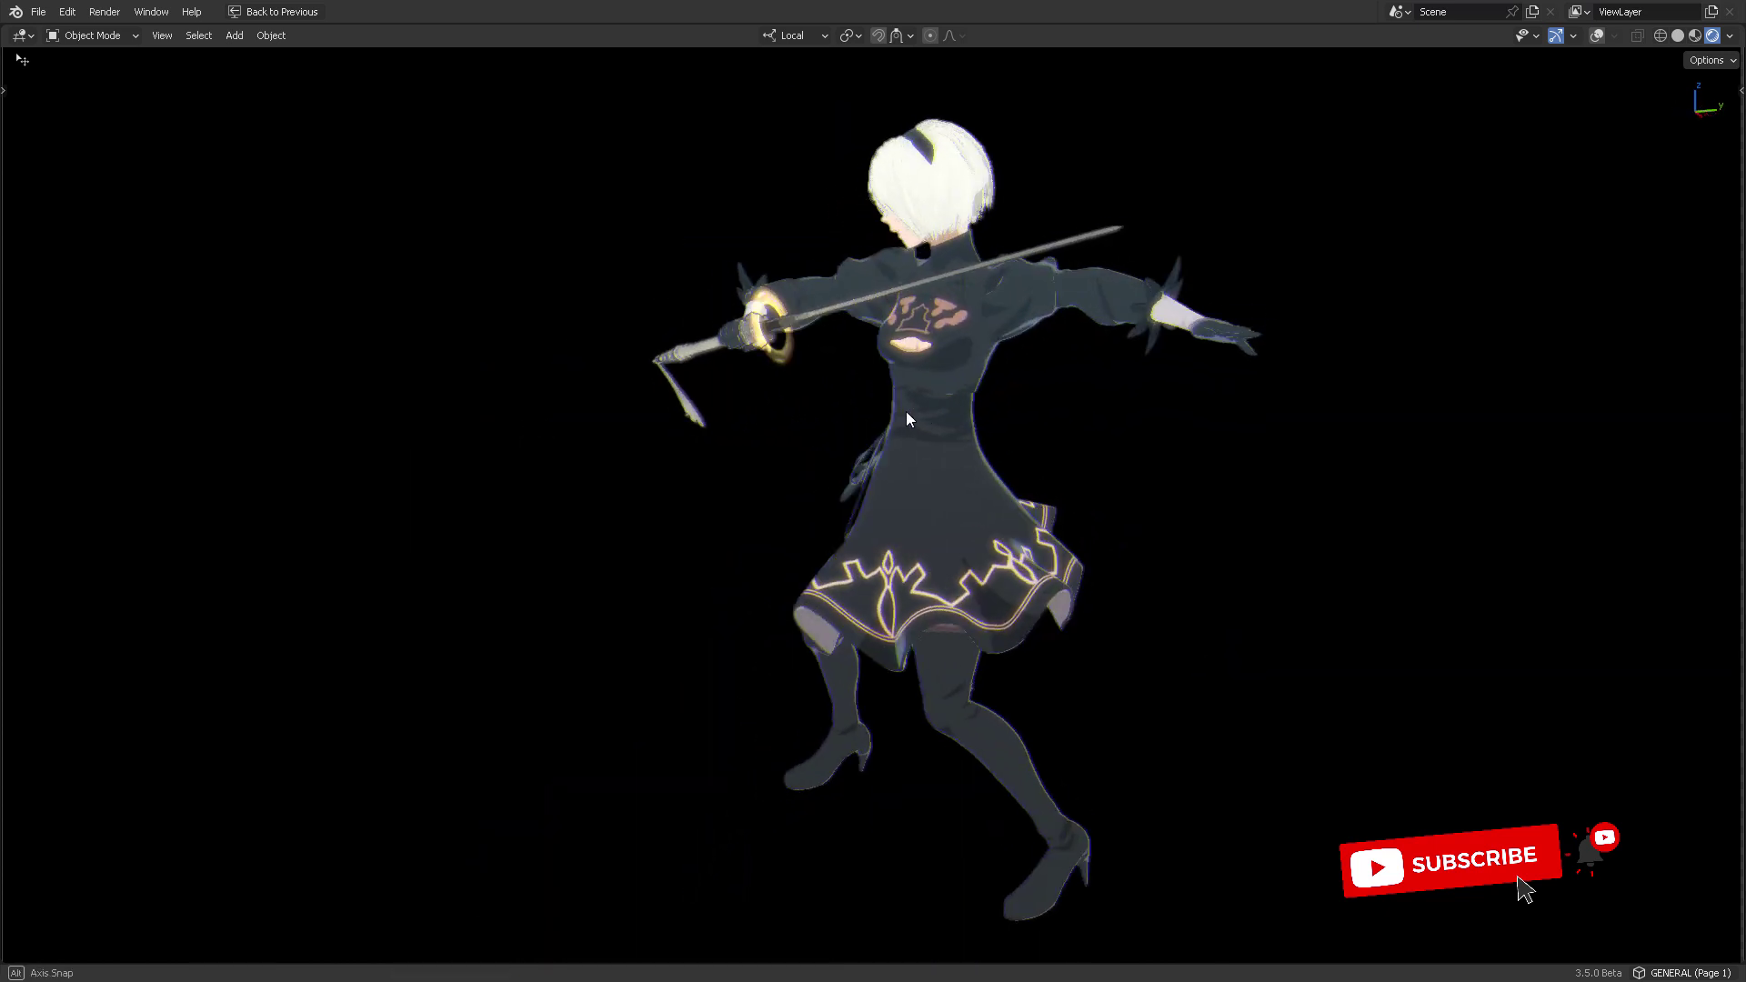